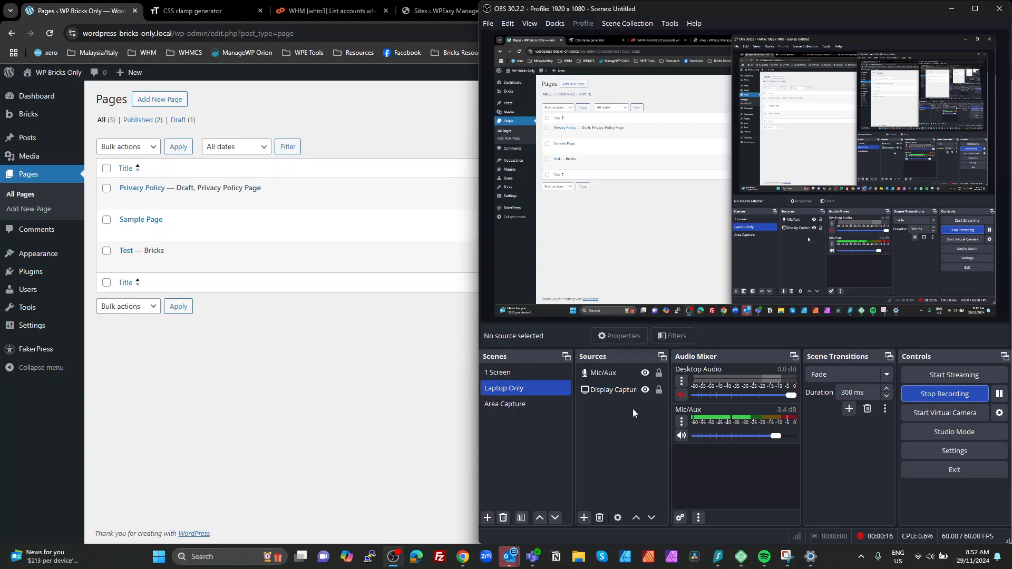
Open the Bricks Getting Started page in the WordPress admin and check the installed Bricks version.
{"action": "left_click", "coordinate": [952, 9]}
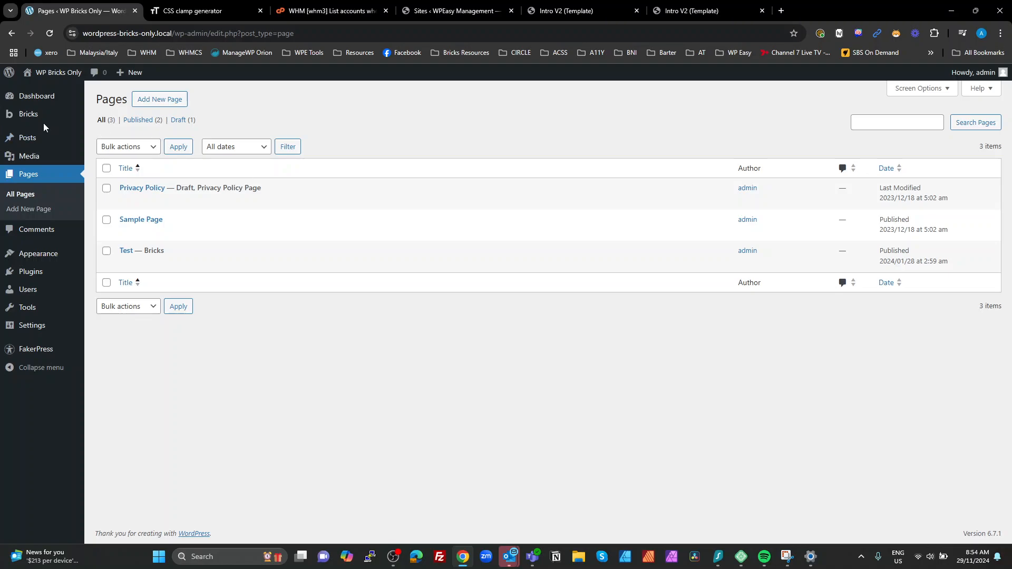
{"action": "mouse_move", "coordinate": [44, 122]}
{"action": "left_click", "coordinate": [115, 117]}
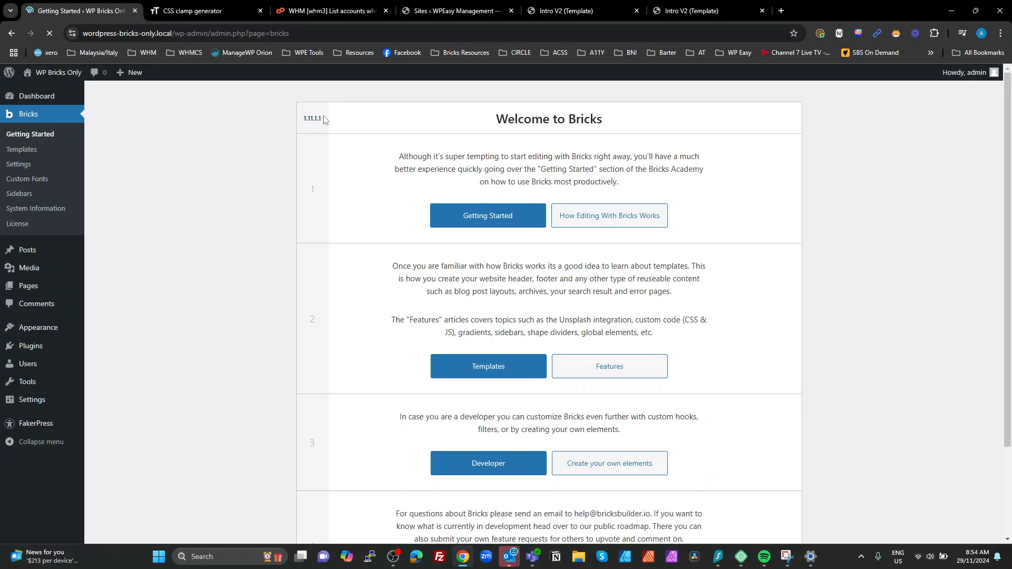
{"action": "left_click_drag", "start_coordinate": [325, 120], "coordinate": [301, 121]}
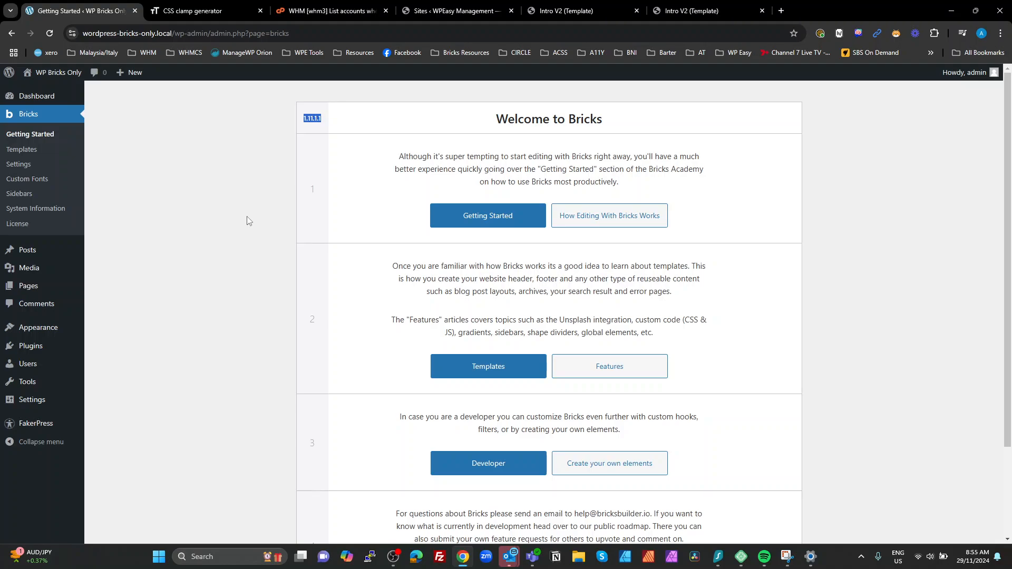
Open the Test page for editing with Bricks and select the container inside its section.
{"action": "left_click", "coordinate": [40, 287]}
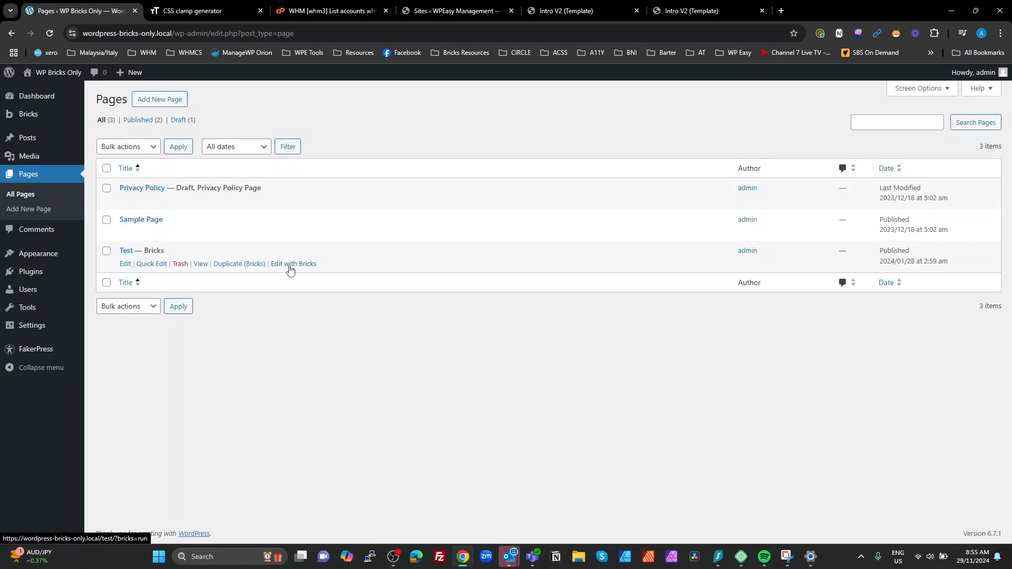
{"action": "left_click", "coordinate": [290, 266]}
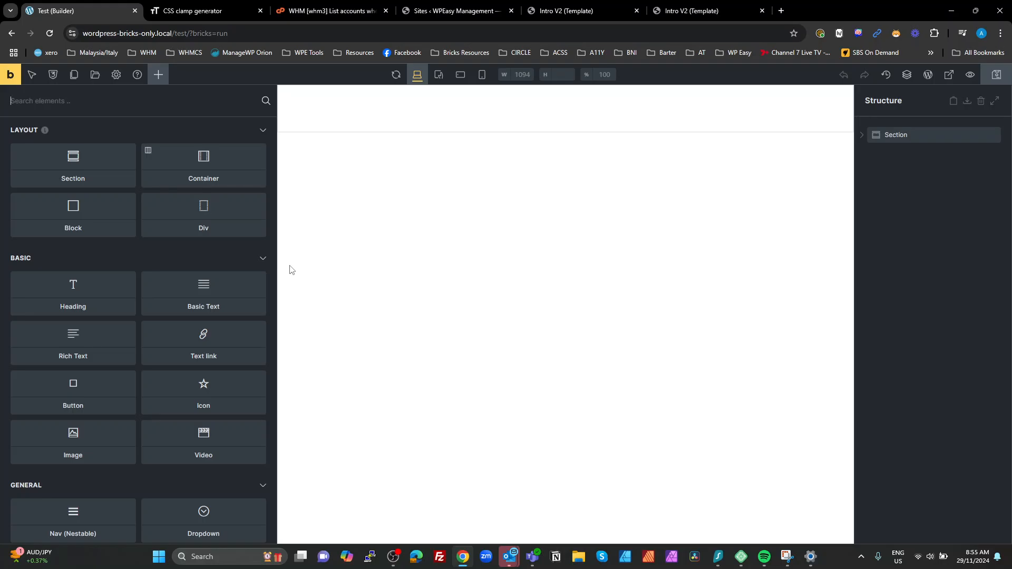
{"action": "left_click", "coordinate": [504, 118]}
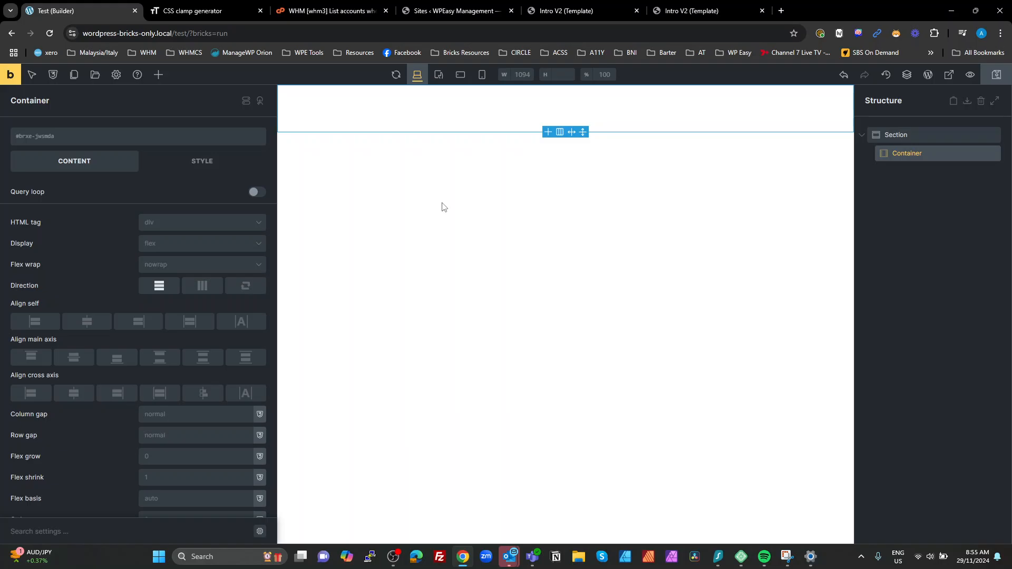
Create a category named Space in the global variable manager and select it.
{"action": "left_click", "coordinate": [54, 78]}
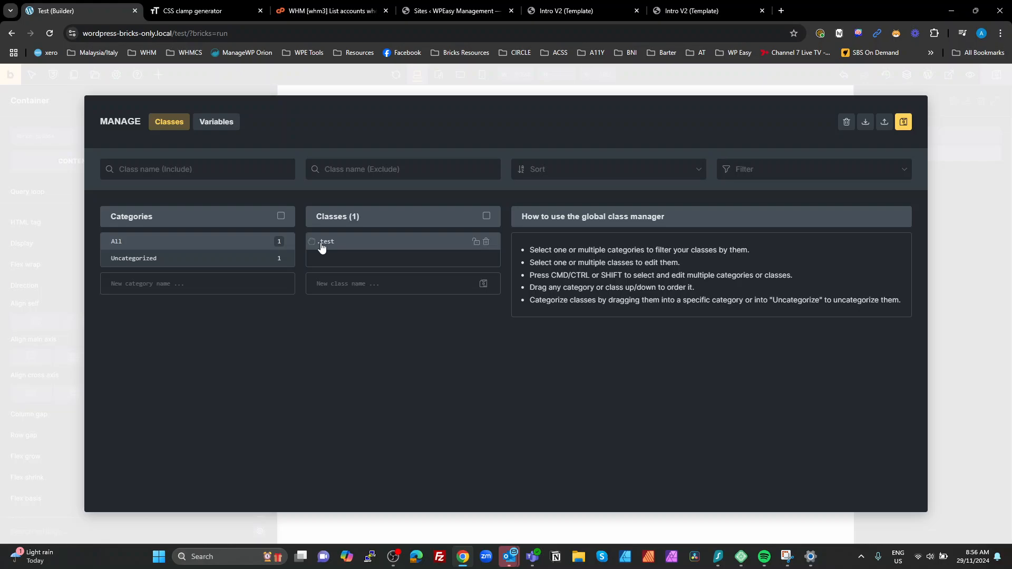
{"action": "left_click", "coordinate": [216, 130]}
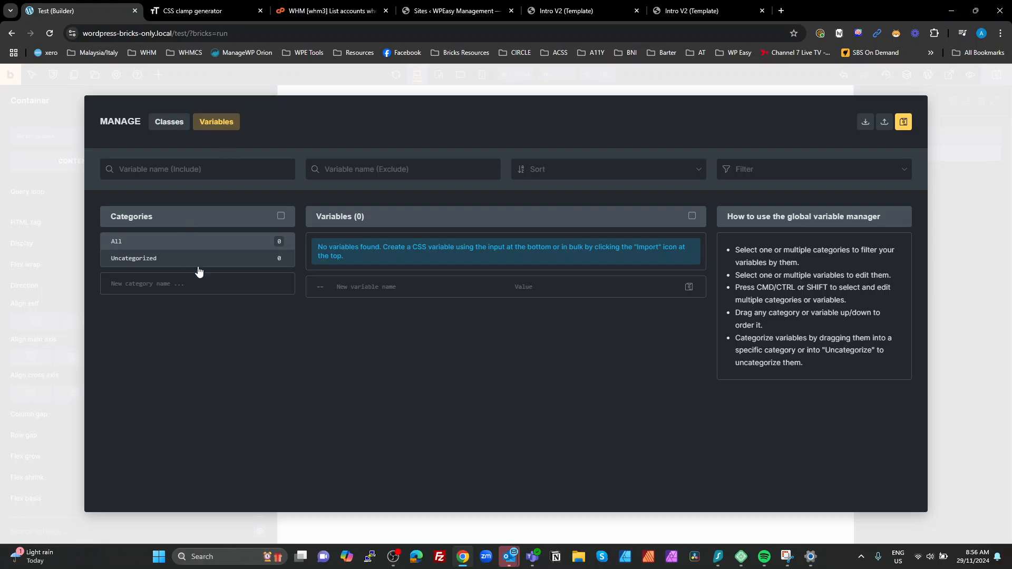
{"action": "left_click", "coordinate": [214, 286]}
{"action": "type", "text": "Space"}
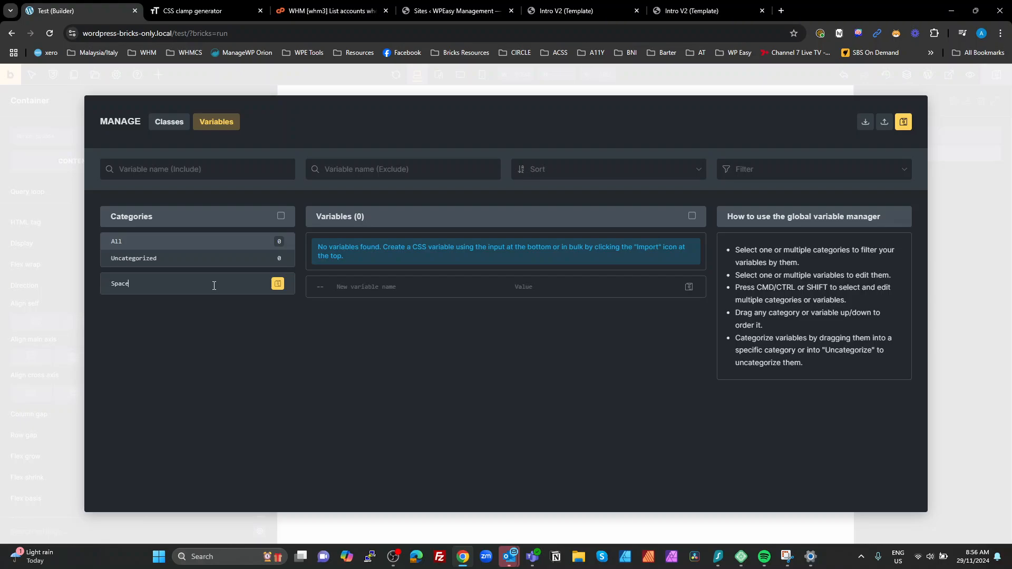
{"action": "key", "text": "Return"}
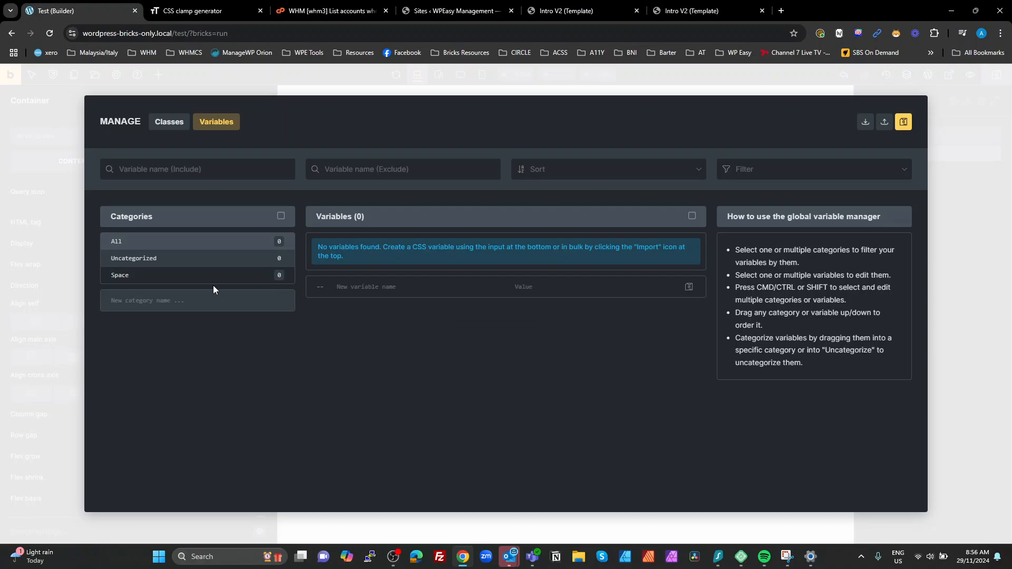
{"action": "left_click", "coordinate": [208, 278]}
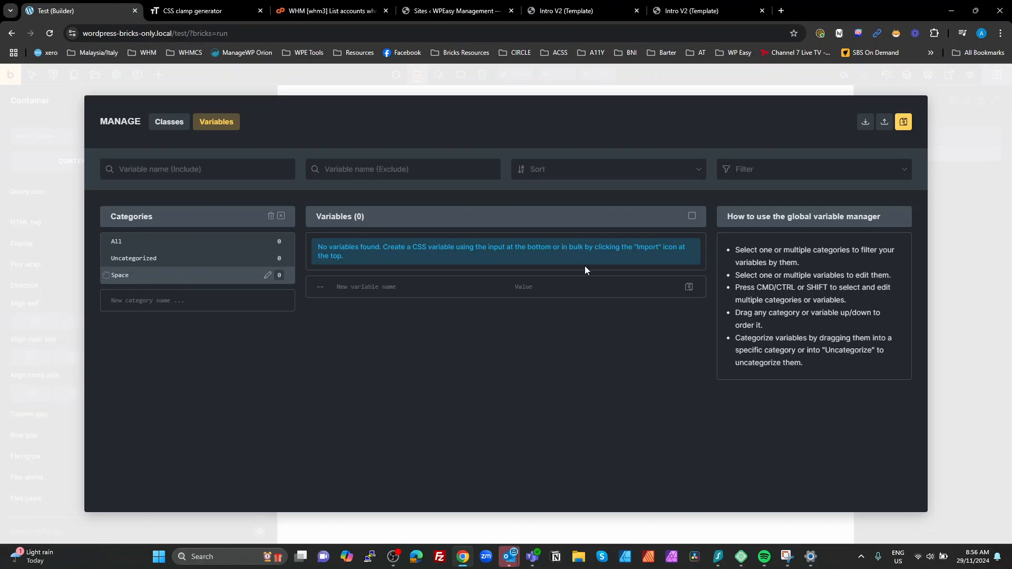
Create the variable fw-space-multiplier with the value 1.7 in the Space category.
{"action": "left_click", "coordinate": [421, 288]}
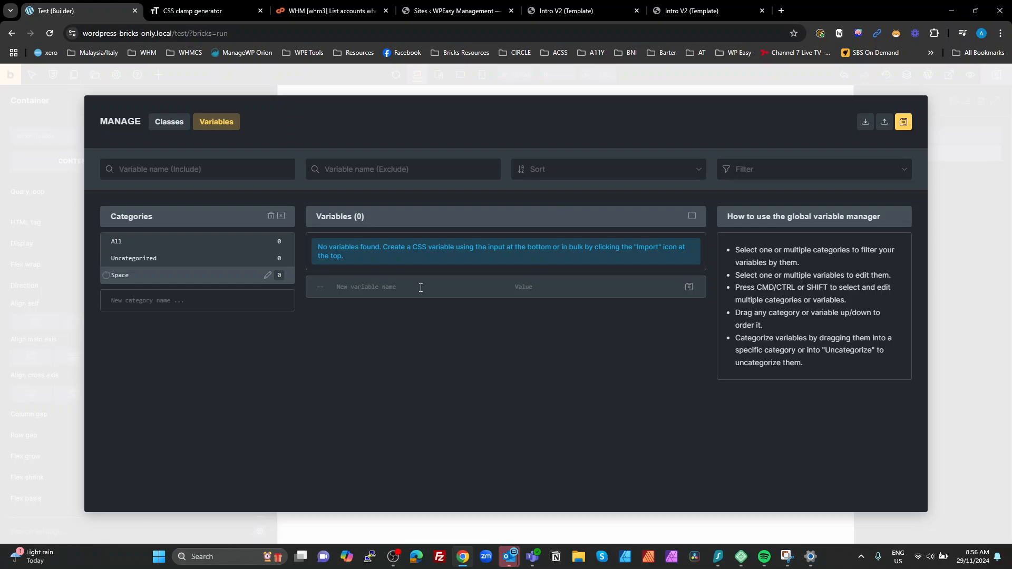
{"action": "left_click", "coordinate": [421, 287]}
{"action": "type", "text": "fu"}
{"action": "left_click", "coordinate": [339, 287]}
{"action": "type", "text": "-"}
{"action": "key", "text": "BackSpace"}
{"action": "key", "text": "BackSpace"}
{"action": "type", "text": "-space"}
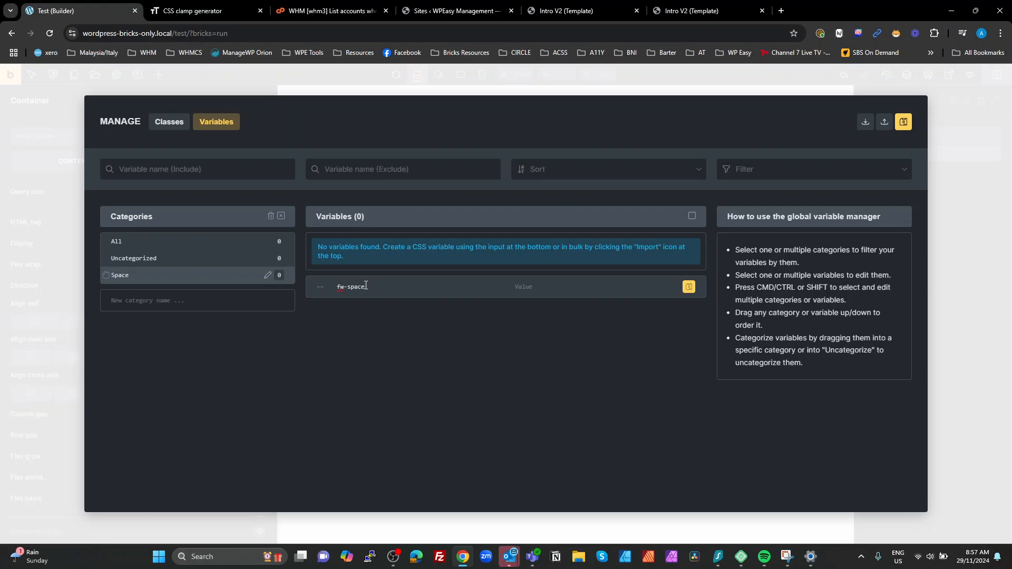
{"action": "type", "text": "-multipli"}
{"action": "type", "text": "er"}
{"action": "type", "text": "1.7"}
{"action": "left_click", "coordinate": [688, 288]}
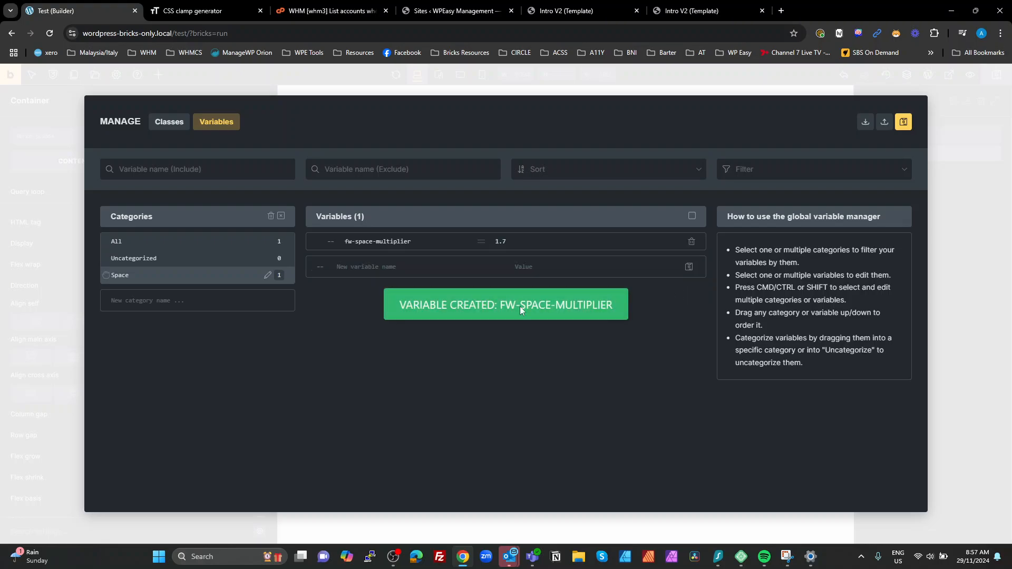
Create the variable fw-space--m without a value and copy its name for reuse.
{"action": "left_click", "coordinate": [369, 266]}
{"action": "type", "text": "fw"}
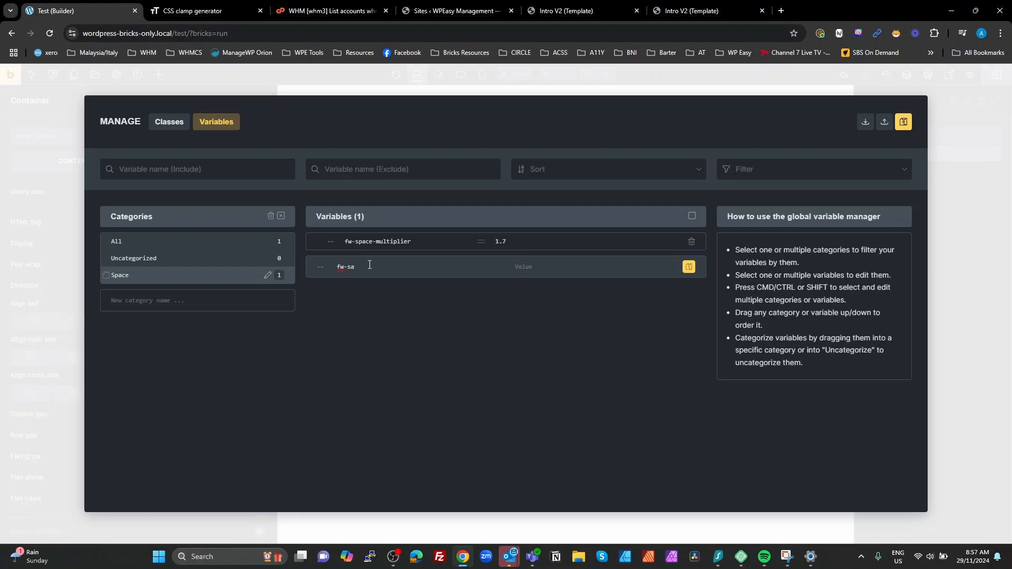
{"action": "type", "text": "-sa"}
{"action": "key", "text": "BackSpace"}
{"action": "type", "text": "pav"}
{"action": "key", "text": "BackSpace"}
{"action": "type", "text": "ce"}
{"action": "type", "text": "-"}
{"action": "type", "text": "m"}
{"action": "left_click", "coordinate": [369, 270]}
{"action": "key", "text": "BackSpace"}
{"action": "left_click_drag", "start_coordinate": [388, 270], "coordinate": [333, 267]}
{"action": "key", "text": "ctrl+c"}
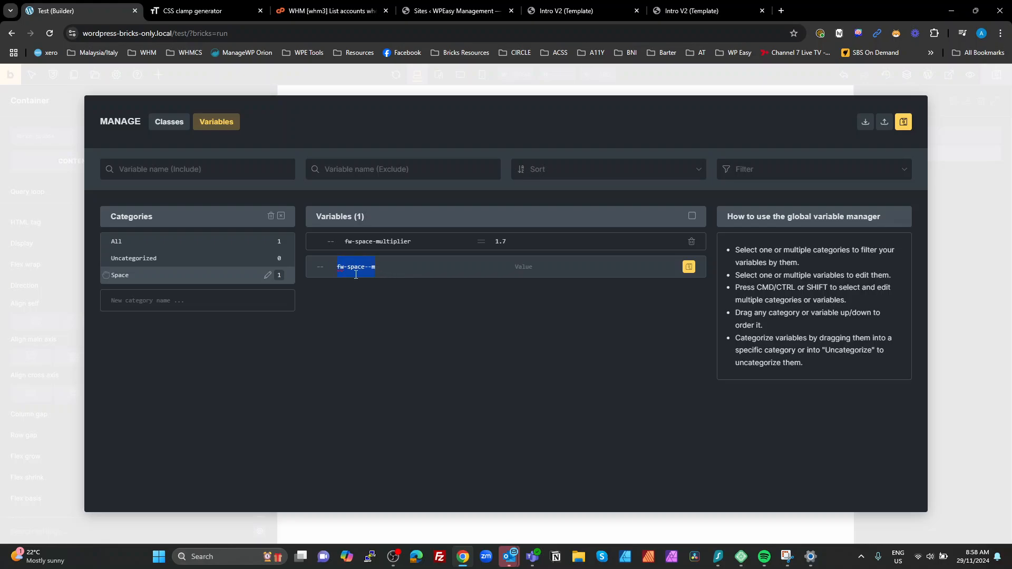
{"action": "left_click", "coordinate": [688, 270]}
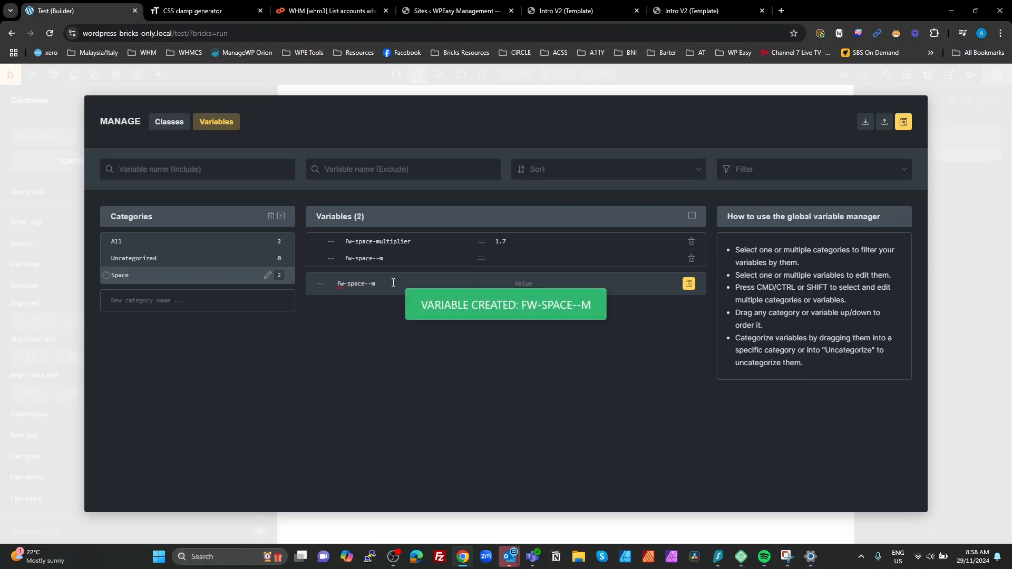
Create the smaller spacing variables fw-space--s and fw-space--xs without values, based on the copied name.
{"action": "key", "text": "BackSpace"}
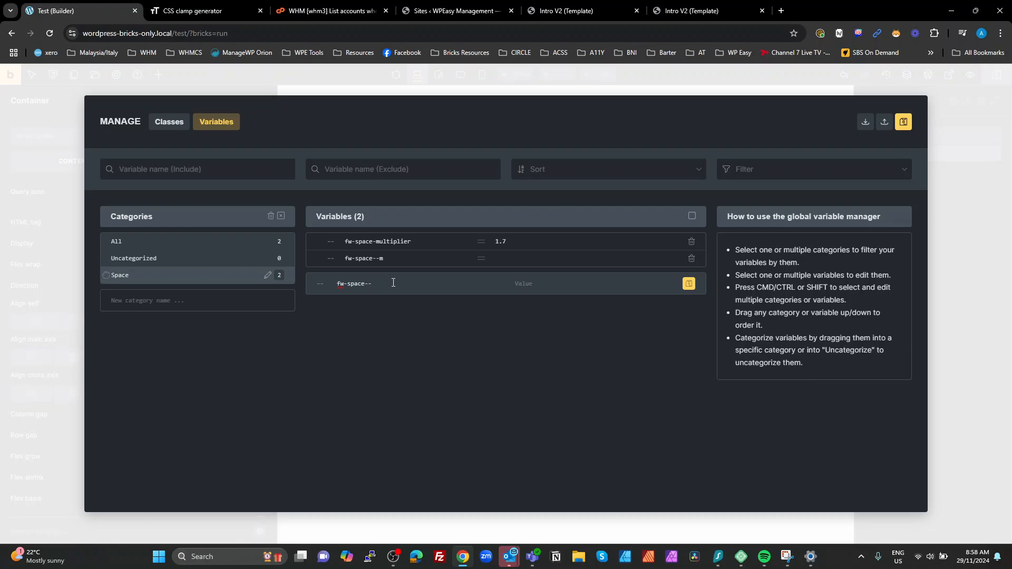
{"action": "left_click", "coordinate": [689, 285]}
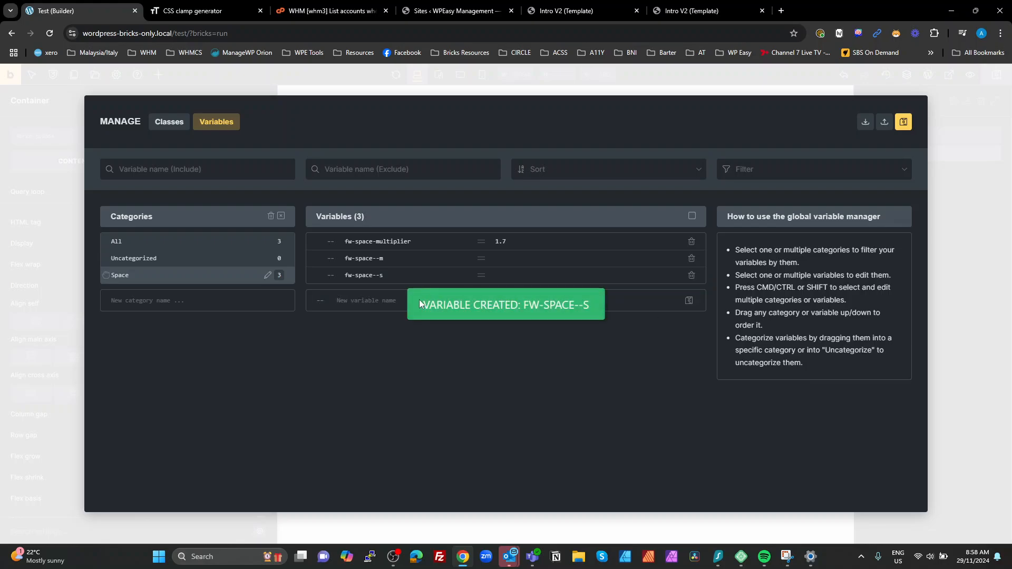
{"action": "key", "text": "ctrl+v"}
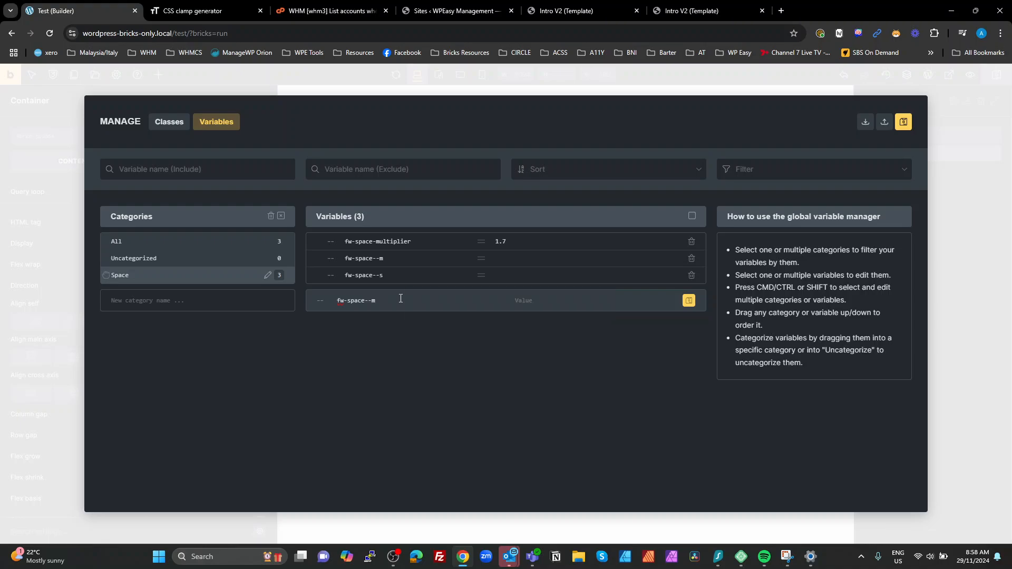
{"action": "key", "text": "BackSpace"}
{"action": "type", "text": "xs"}
{"action": "left_click", "coordinate": [685, 305]}
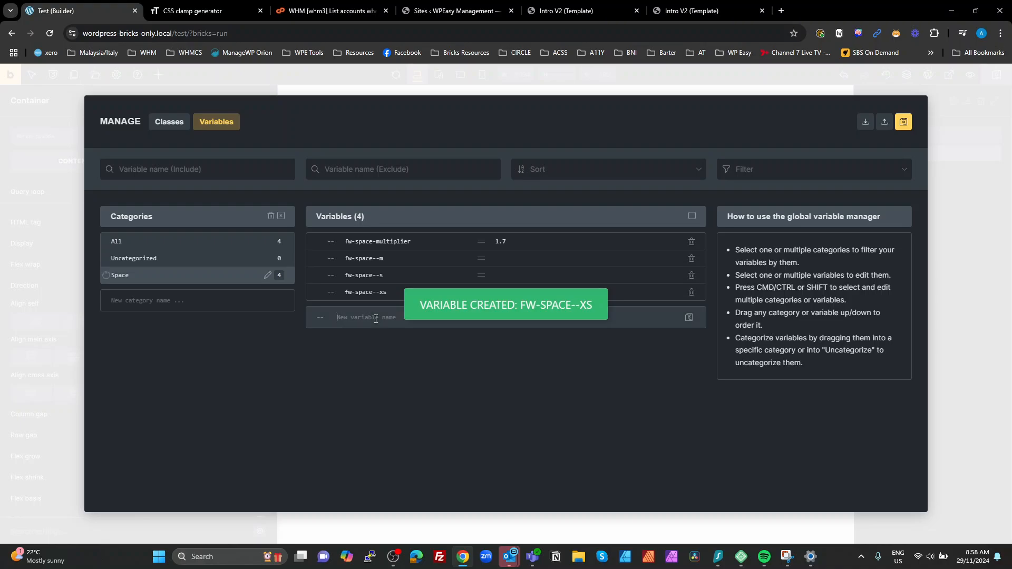
Create the larger spacing variables fw-space--l and fw-space--xl without values, based on the copied name.
{"action": "key", "text": "ctrl+v"}
{"action": "key", "text": "BackSpace"}
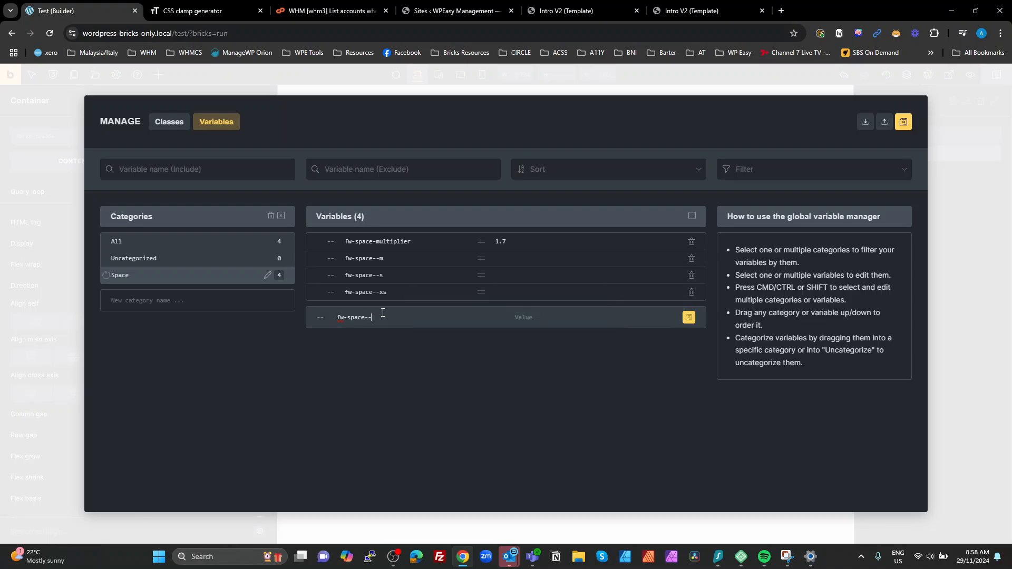
{"action": "type", "text": "l"}
{"action": "left_click", "coordinate": [688, 317]}
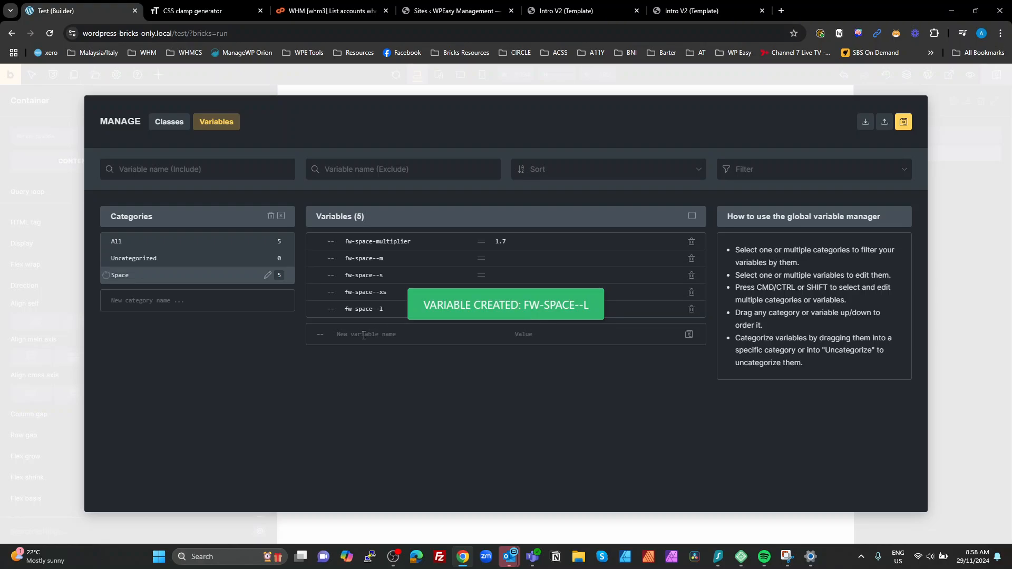
{"action": "key", "text": "ctrl+v"}
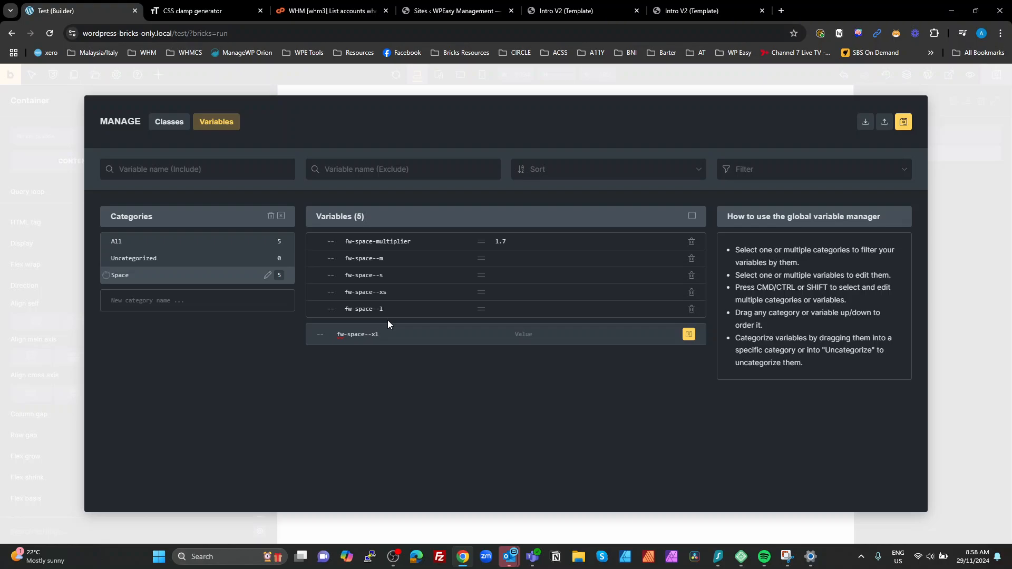
{"action": "left_click", "coordinate": [689, 334]}
Create the variable fw-space--xxl without a value, based on the copied name.
{"action": "left_click", "coordinate": [426, 350]}
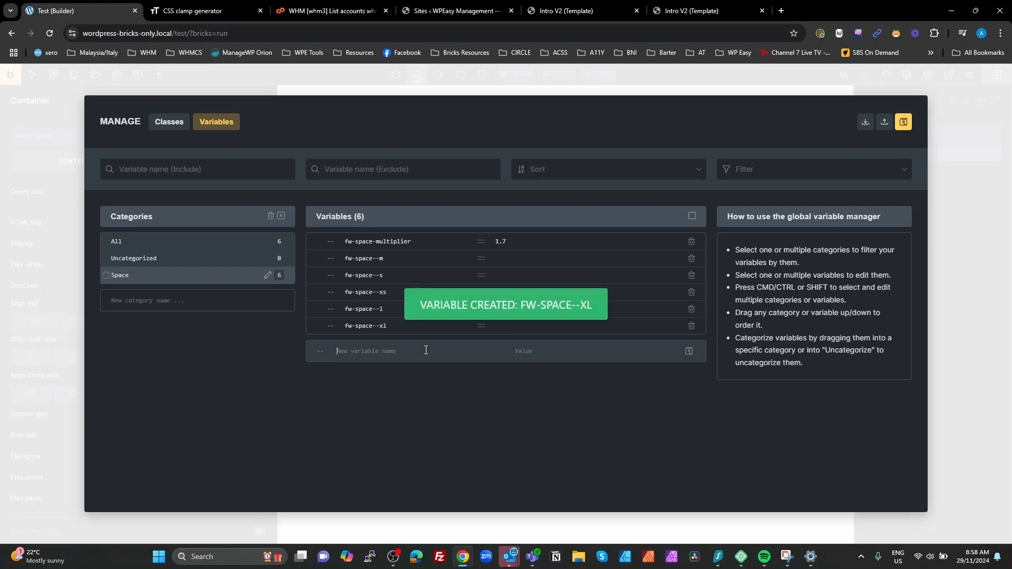
{"action": "key", "text": "ctrl+v"}
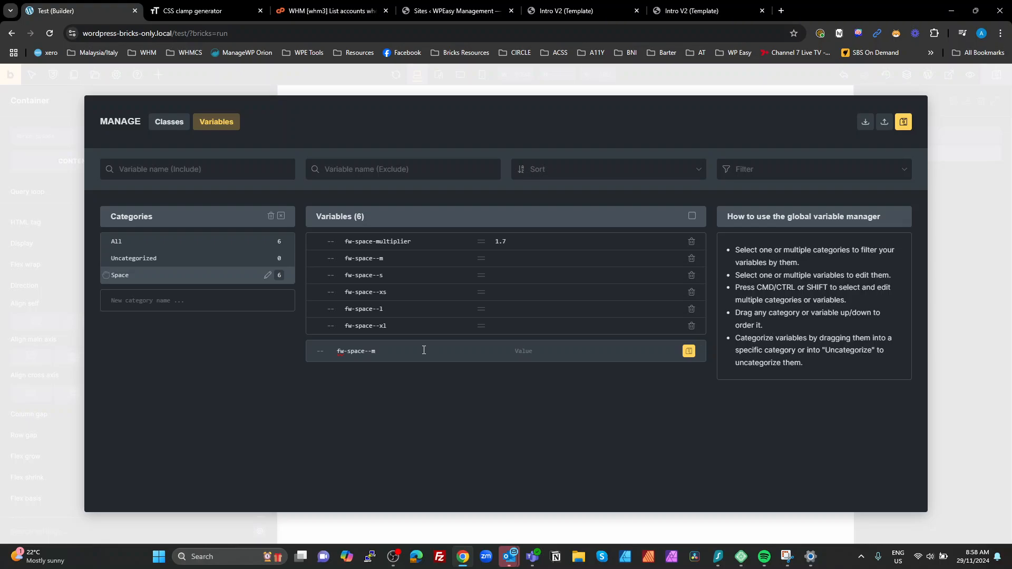
{"action": "key", "text": "BackSpace"}
{"action": "type", "text": "xxl"}
{"action": "left_click", "coordinate": [687, 352]}
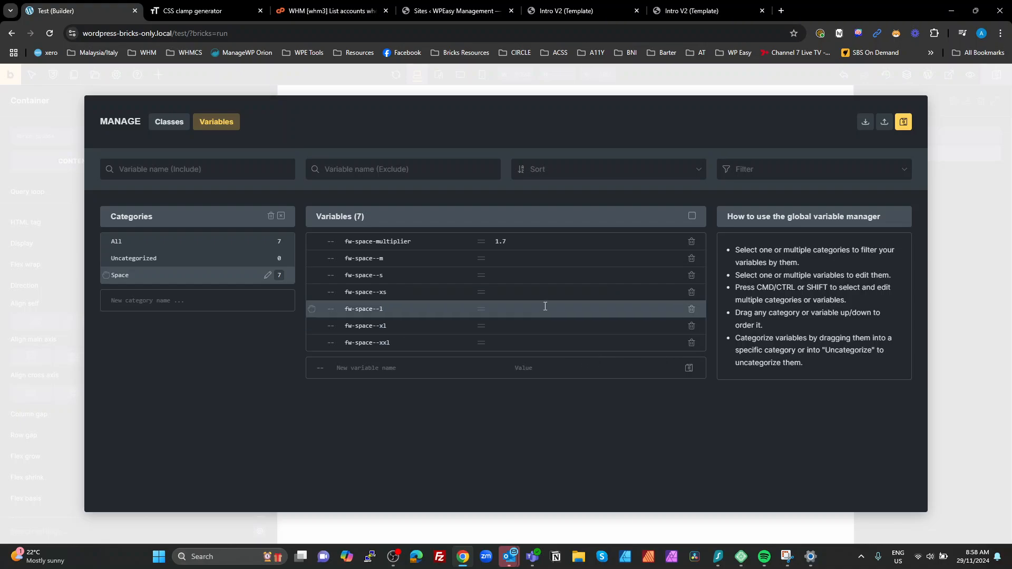
Set fw-space--m to 2rem and begin the fw-space--s value with calc( var(--fw-space--m).
{"action": "left_click", "coordinate": [513, 260]}
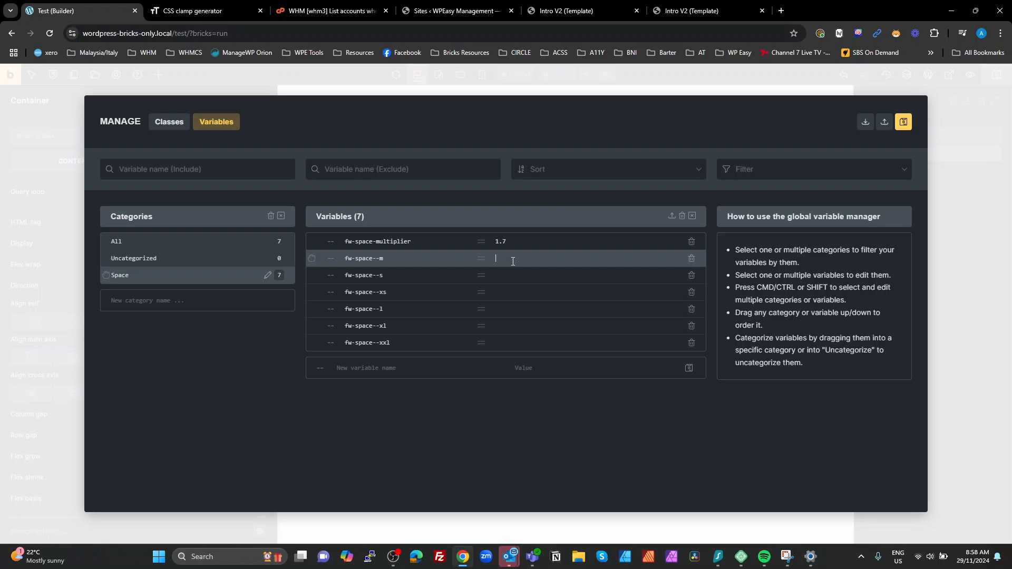
{"action": "type", "text": "2rem"}
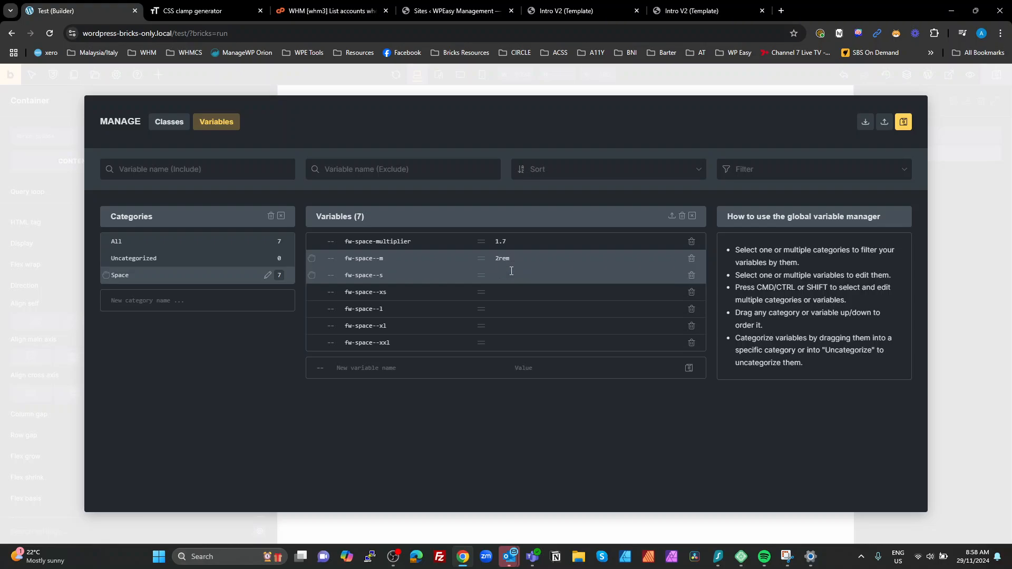
{"action": "left_click", "coordinate": [509, 275]}
{"action": "type", "text": "calc( var()"}
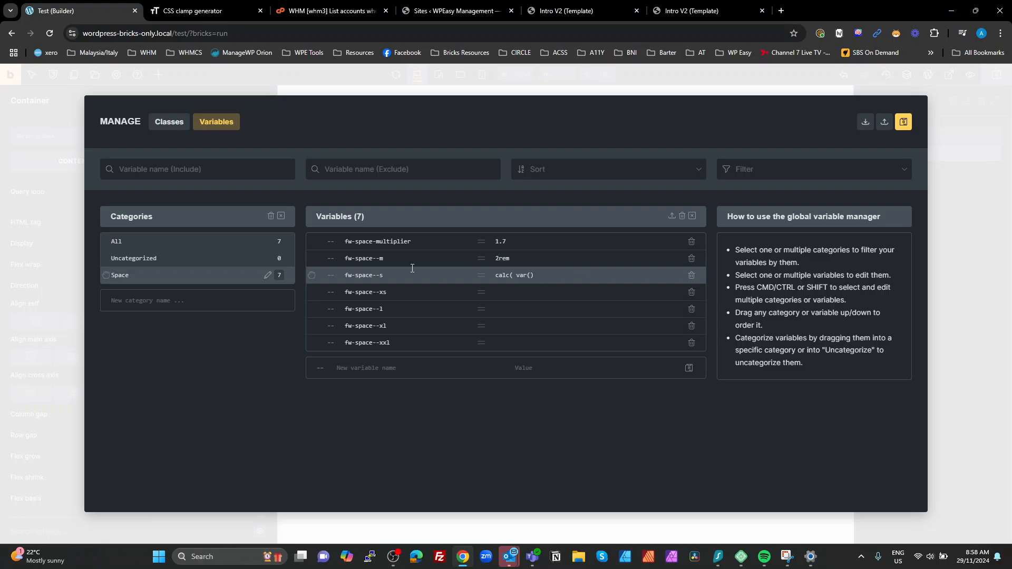
{"action": "left_click_drag", "start_coordinate": [394, 259], "coordinate": [349, 261]}
{"action": "key", "text": "ctrl+c"}
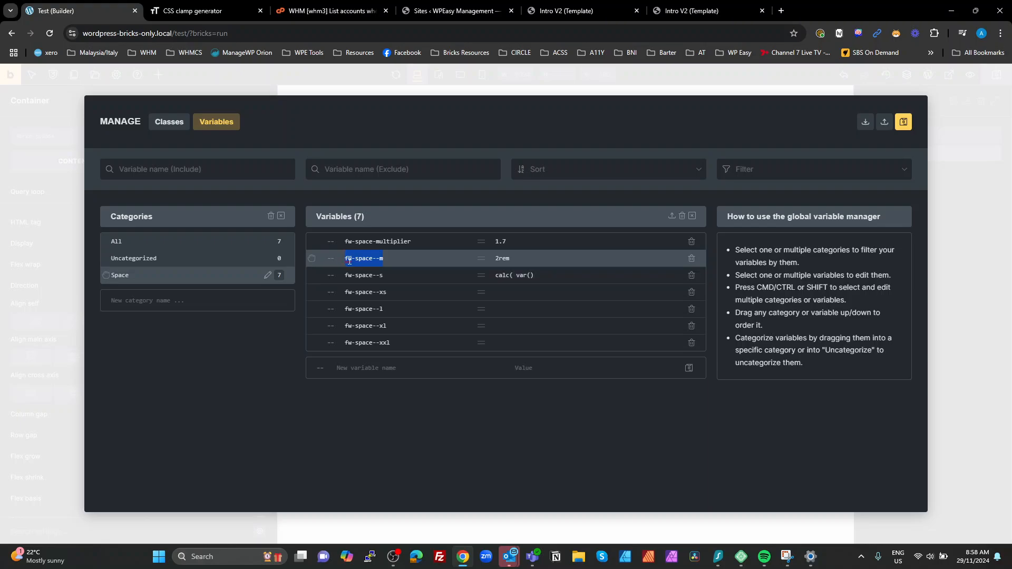
{"action": "left_click", "coordinate": [531, 275]}
{"action": "type", "text": "--"}
{"action": "key", "text": "ctrl+v"}
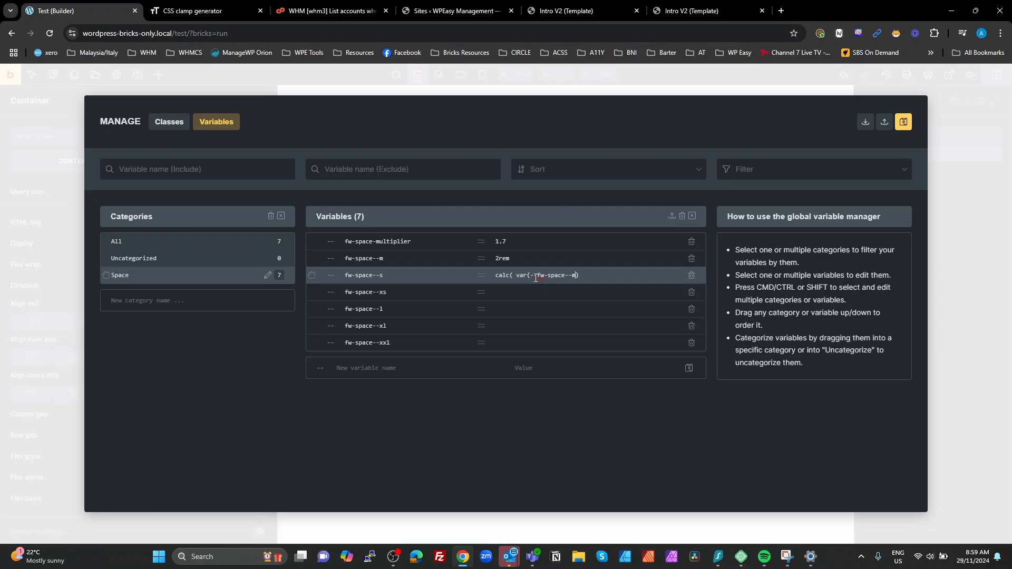
Complete the fw-space--s value as calc( var(--fw-space--m) / var(--fw-space-multiplier) ).
{"action": "left_click", "coordinate": [587, 275]}
{"action": "type", "text": "/ var"}
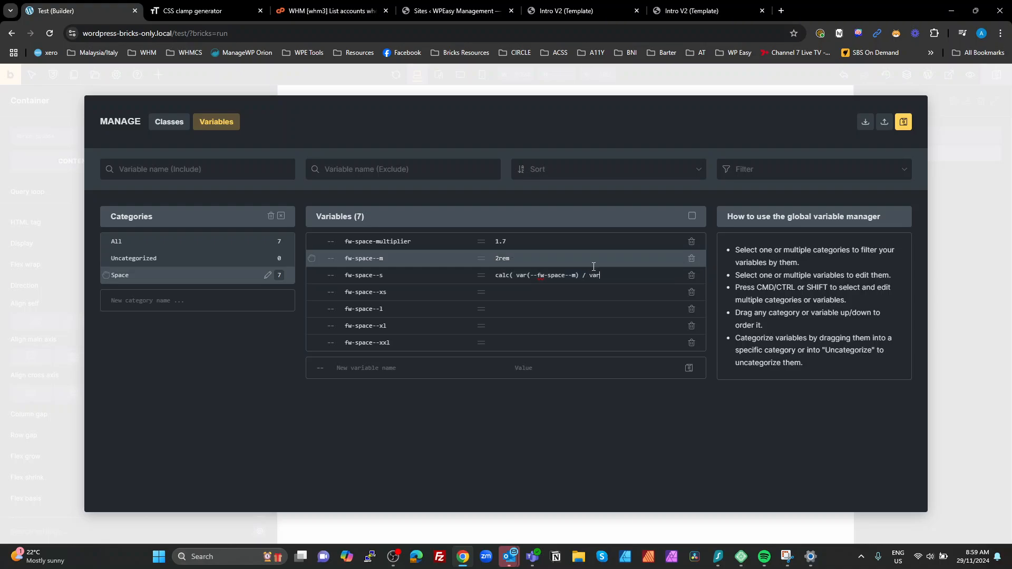
{"action": "type", "text": "()"}
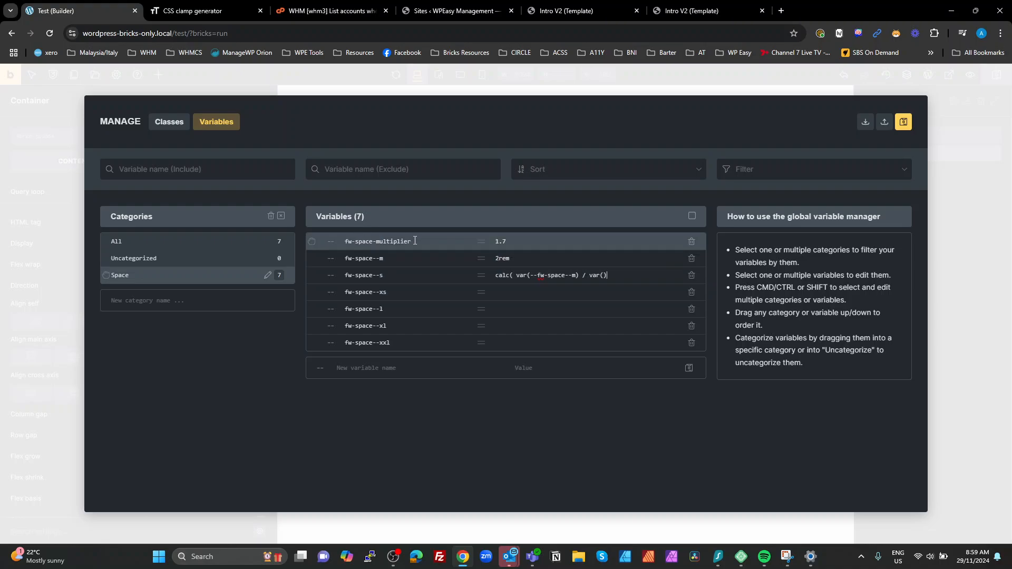
{"action": "left_click_drag", "start_coordinate": [411, 242], "coordinate": [346, 244]}
{"action": "key", "text": "ctrl+c"}
{"action": "left_click", "coordinate": [614, 274]}
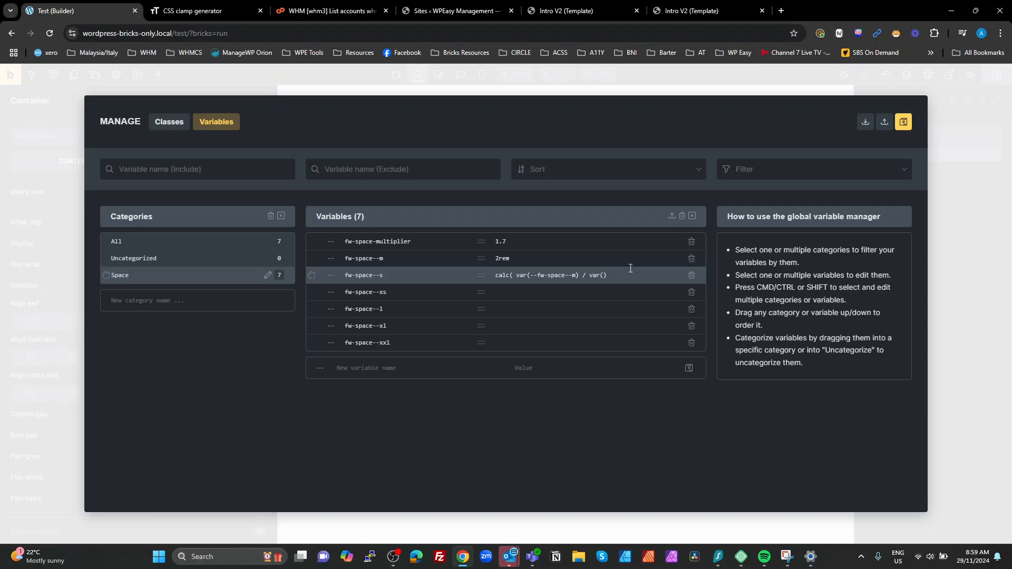
{"action": "type", "text": "--"}
{"action": "key", "text": "ctrl+v"}
{"action": "type", "text": ")"}
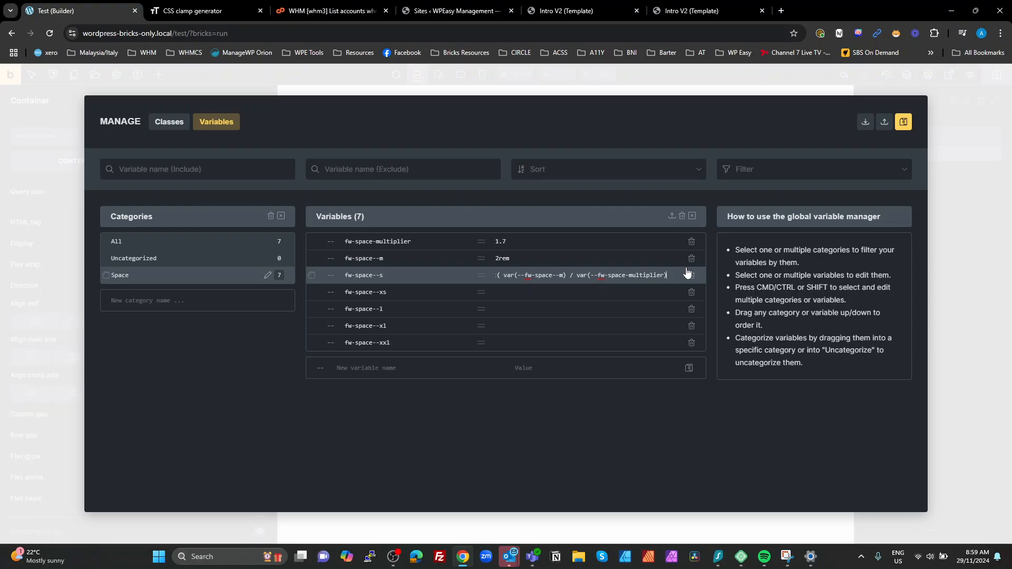
{"action": "type", "text": " )"}
Check the whole fw-space--s formula, from the opening calc to the closing parentheses.
{"action": "left_click", "coordinate": [570, 278]}
{"action": "left_click", "coordinate": [671, 277]}
{"action": "left_click", "coordinate": [579, 274]}
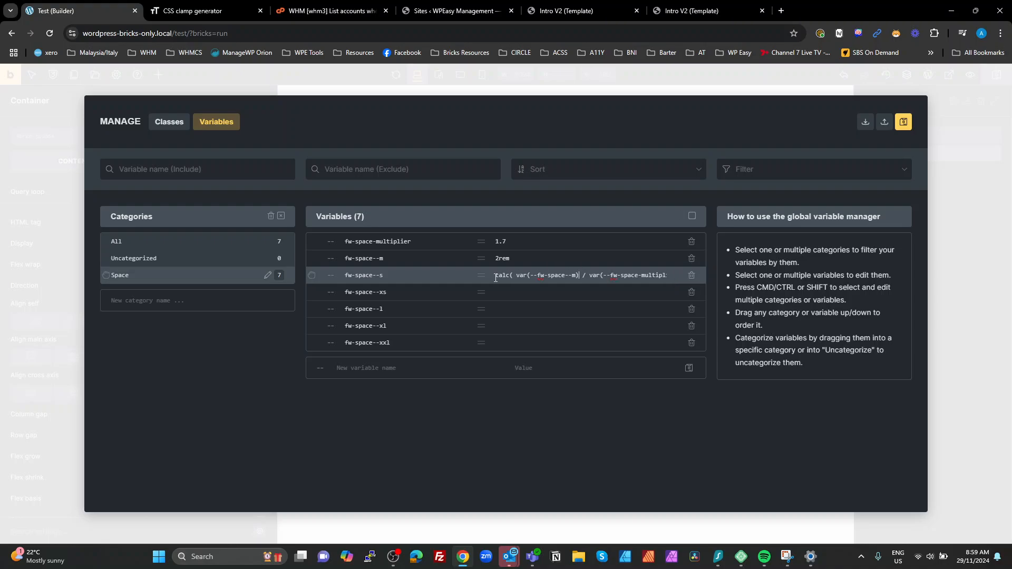
{"action": "left_click", "coordinate": [514, 275]}
{"action": "left_click_drag", "start_coordinate": [658, 274], "coordinate": [691, 279]}
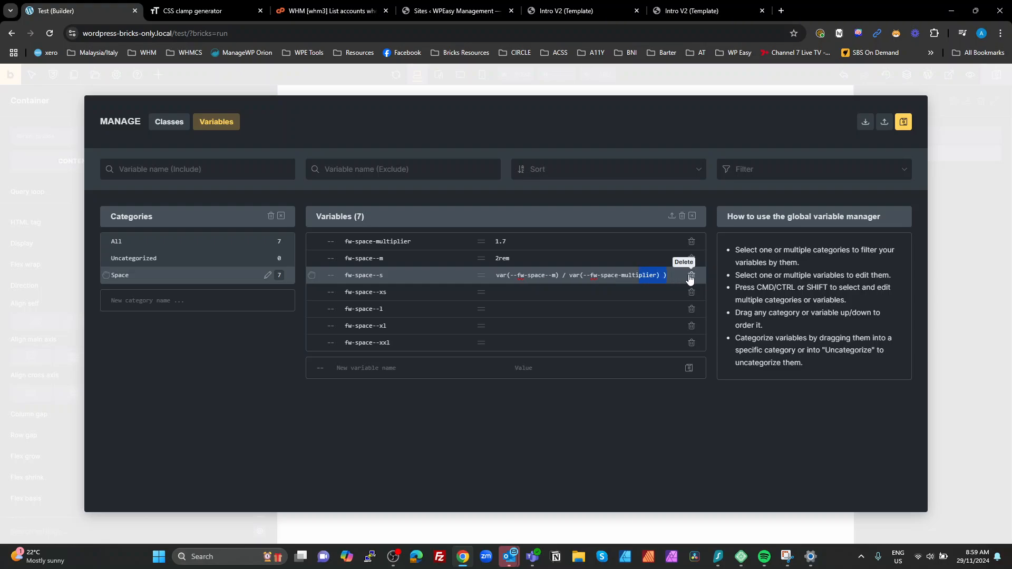
{"action": "left_click", "coordinate": [639, 275]}
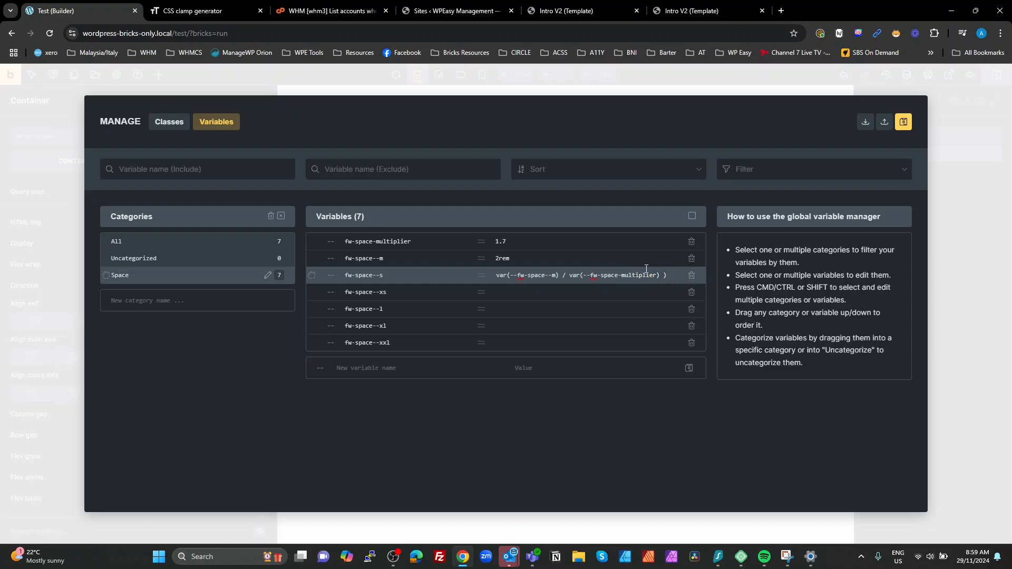
Reuse the fw-space--s formula for fw-space--xs, changing it to calc( var(--fw-space--s) / var(--fw-space-multiplier) ).
{"action": "left_click", "coordinate": [606, 275]}
{"action": "key", "text": "ctrl+a"}
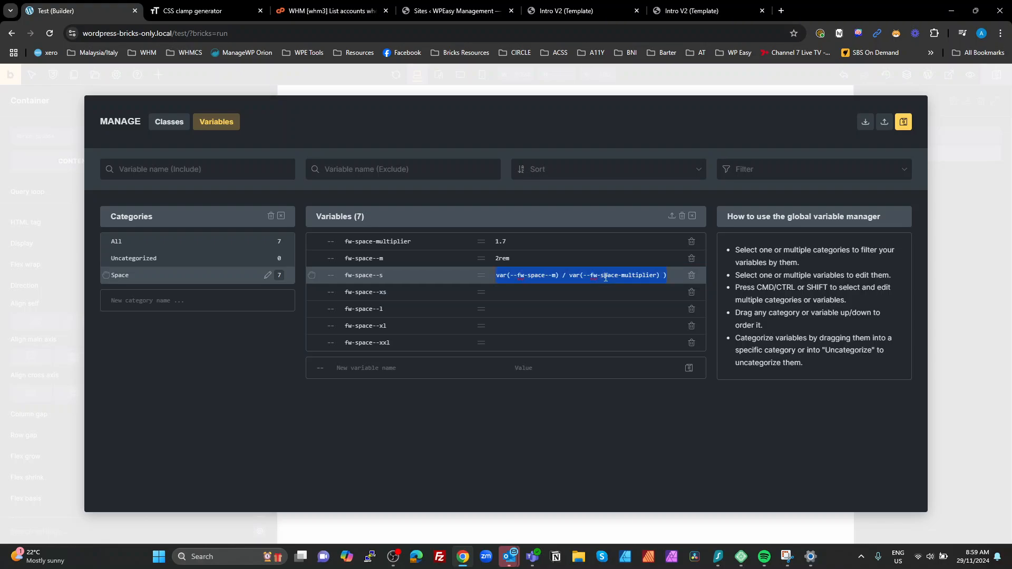
{"action": "key", "text": "ctrl+c"}
{"action": "left_click", "coordinate": [528, 292]}
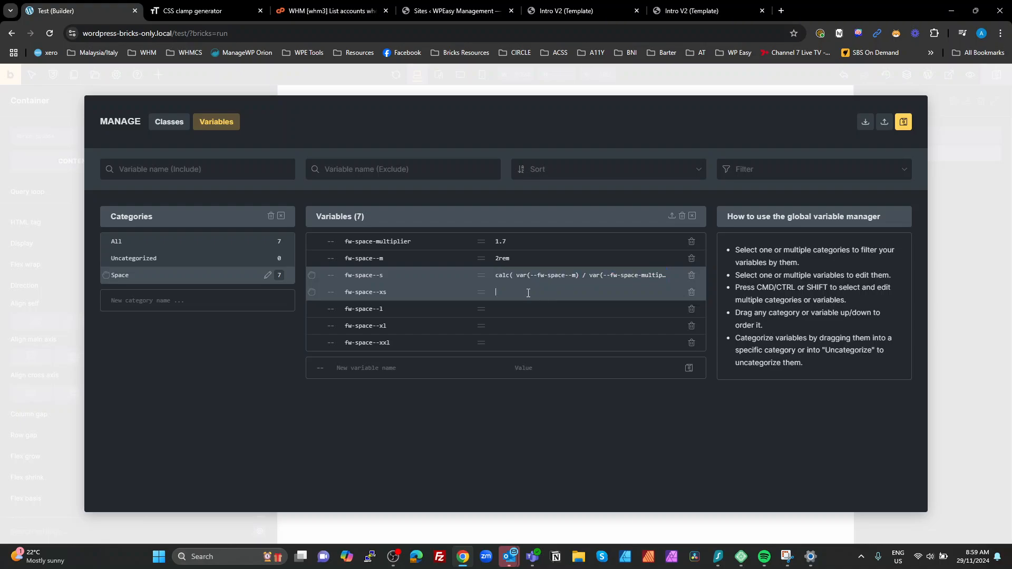
{"action": "key", "text": "ctrl+v"}
{"action": "left_click", "coordinate": [557, 292]}
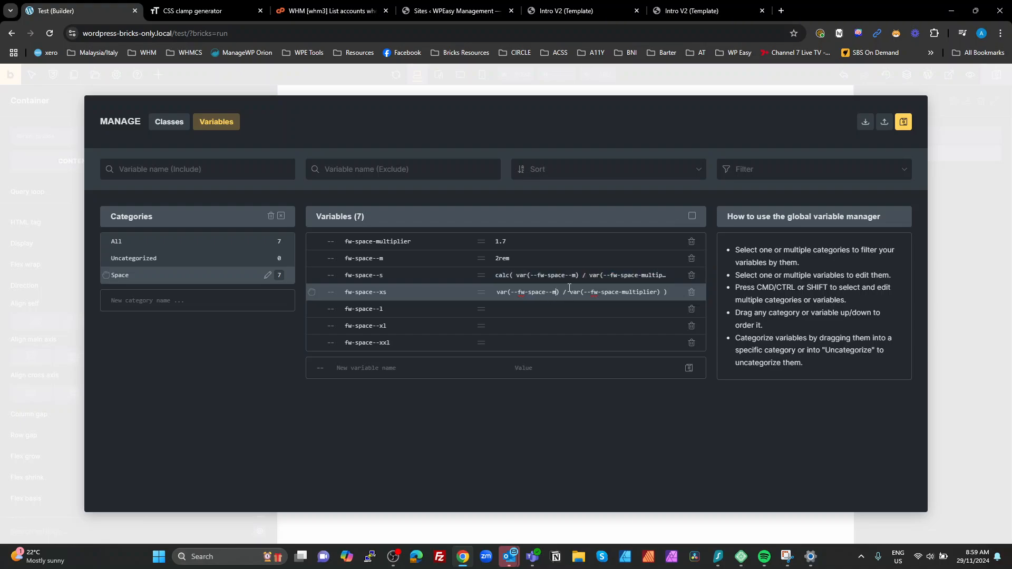
{"action": "key", "text": "BackSpace"}
{"action": "type", "text": "s"}
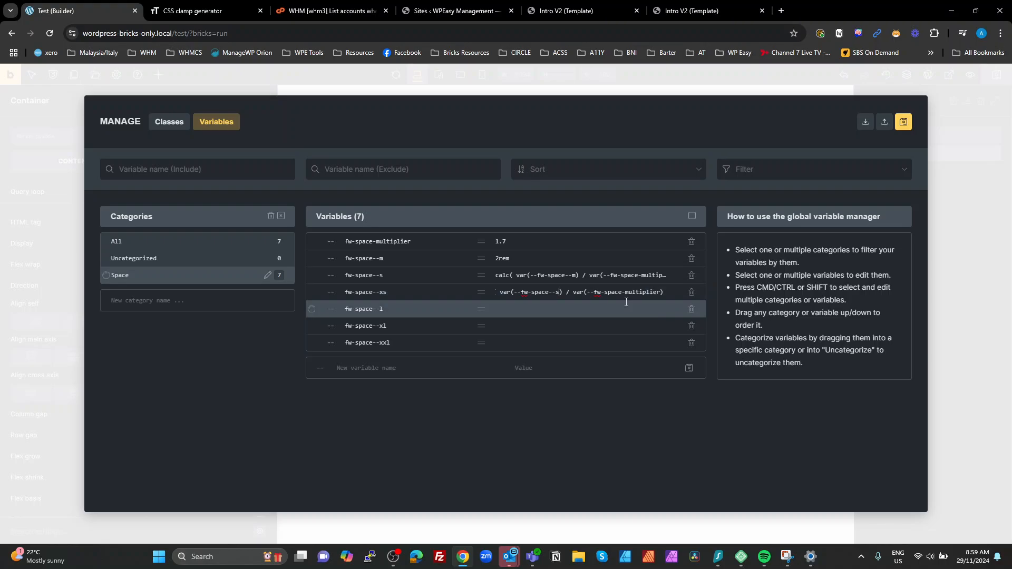
Set fw-space--l to calc( var(--fw-space--m) * var(--fw-space-multiplier) ) by adapting the copied formula, and copy the result.
{"action": "left_click", "coordinate": [514, 313]}
{"action": "key", "text": "ctrl+v"}
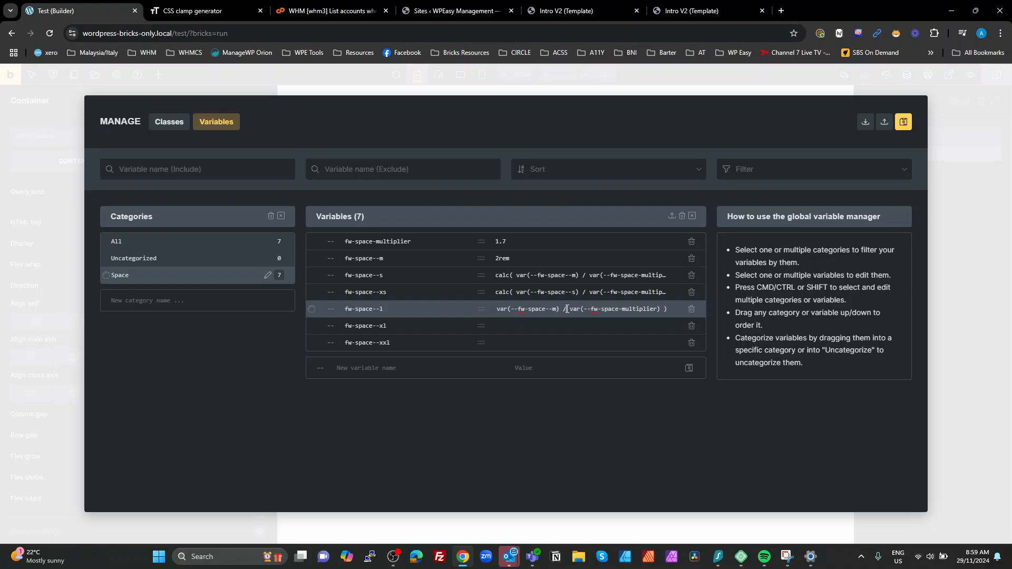
{"action": "left_click_drag", "start_coordinate": [566, 309], "coordinate": [561, 303]}
{"action": "key", "text": "ctrl+a"}
Set fw-space--xl to calc( var(--fw-space--l) * var(--fw-space-multiplier) ) from the copied multiplication formula.
{"action": "left_click", "coordinate": [529, 326]}
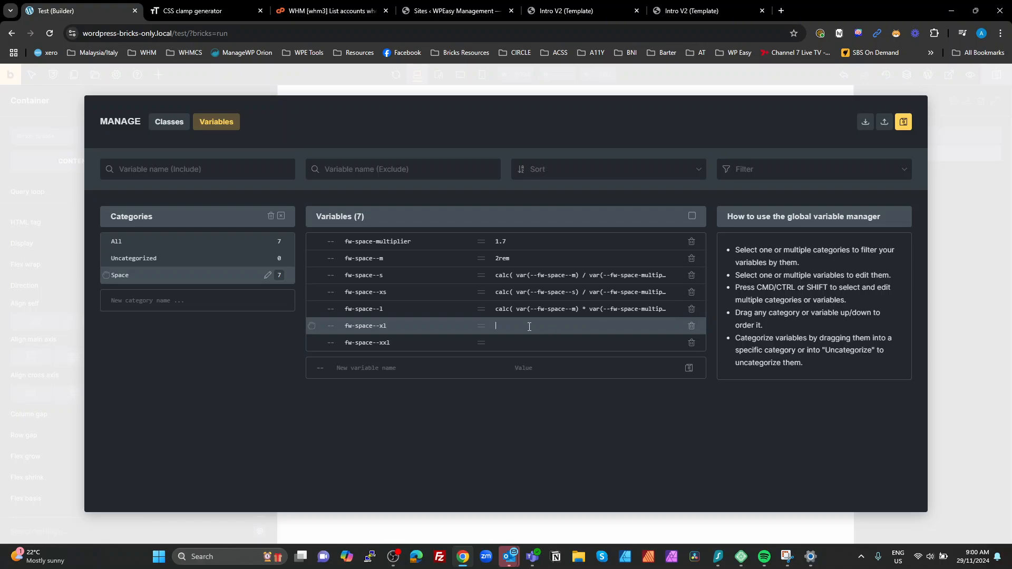
{"action": "key", "text": "ctrl+v"}
{"action": "key", "text": "Delete"}
{"action": "type", "text": "l"}
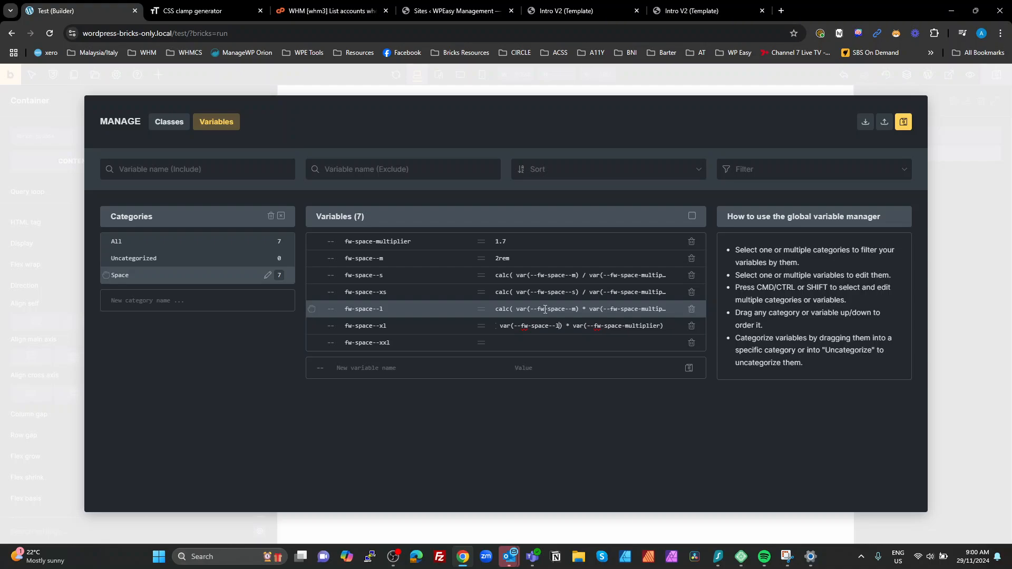
Set fw-space--xxl to calc( var(--fw-space--xl) * var(--fw-space-multiplier) ) from the copied multiplication formula.
{"action": "left_click", "coordinate": [524, 344]}
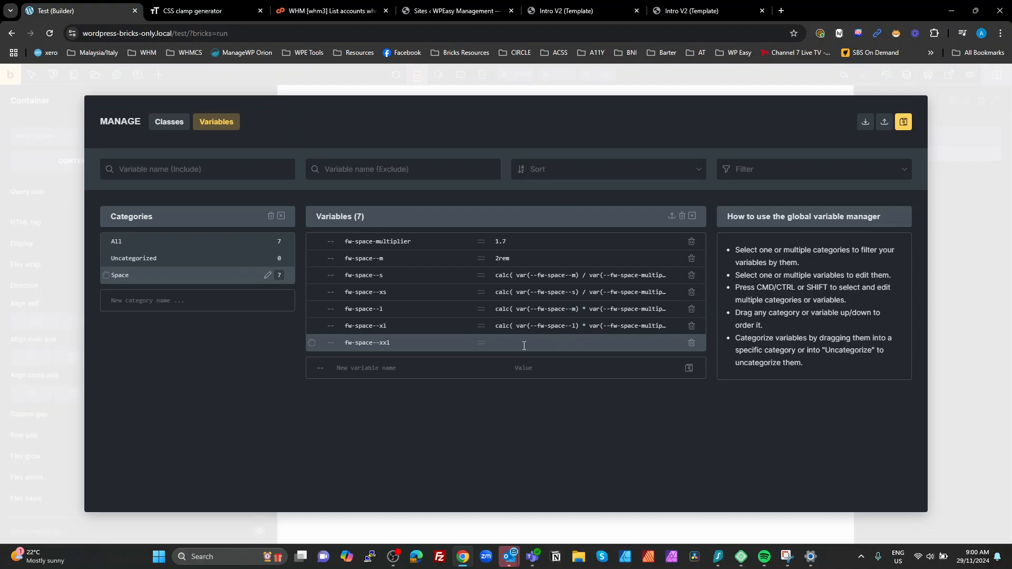
{"action": "key", "text": "ctrl+v"}
{"action": "key", "text": "BackSpace"}
{"action": "type", "text": "xl"}
Create the variable fw-grid-gap with the value var(--fw-space--l) in the Space category.
{"action": "left_click", "coordinate": [417, 368]}
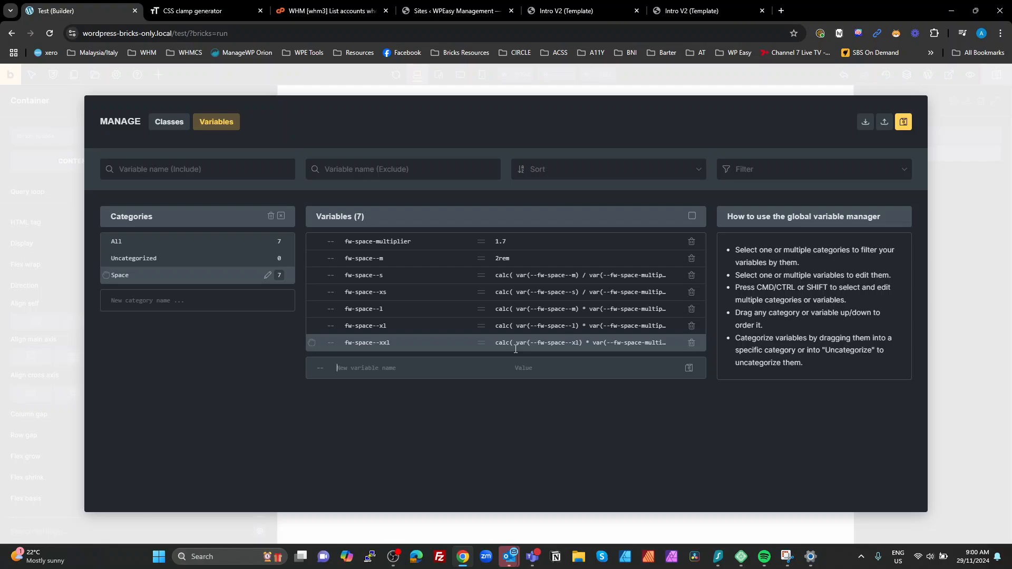
{"action": "type", "text": "fw-grid-gap"}
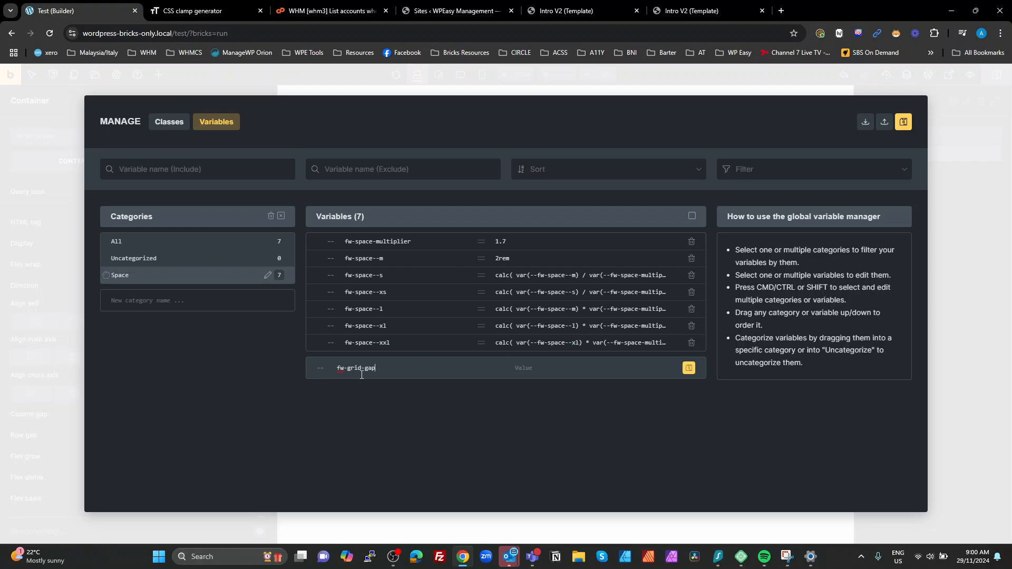
{"action": "left_click_drag", "start_coordinate": [375, 369], "coordinate": [337, 369]}
{"action": "left_click", "coordinate": [375, 371]}
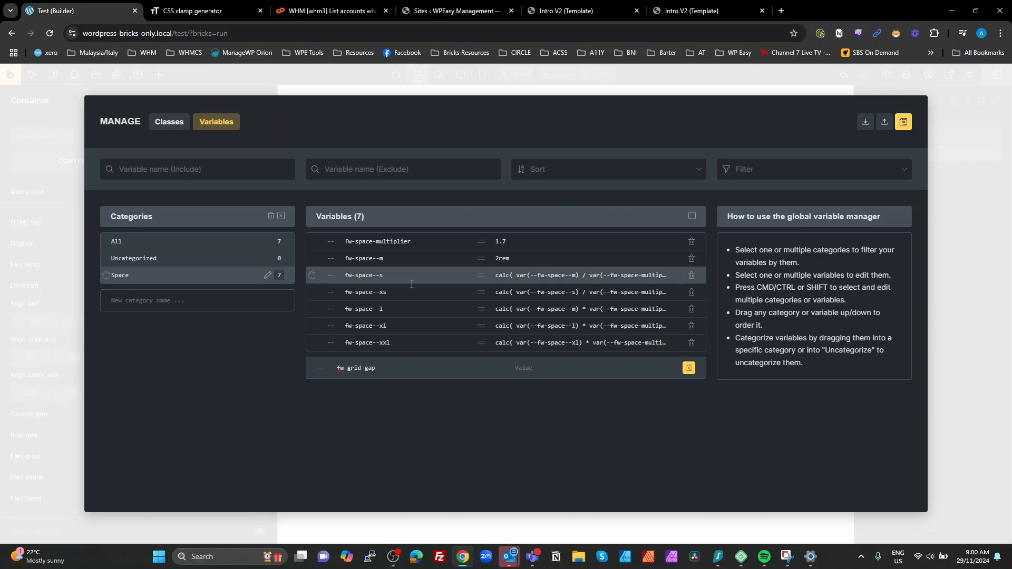
{"action": "left_click_drag", "start_coordinate": [384, 310], "coordinate": [341, 313]}
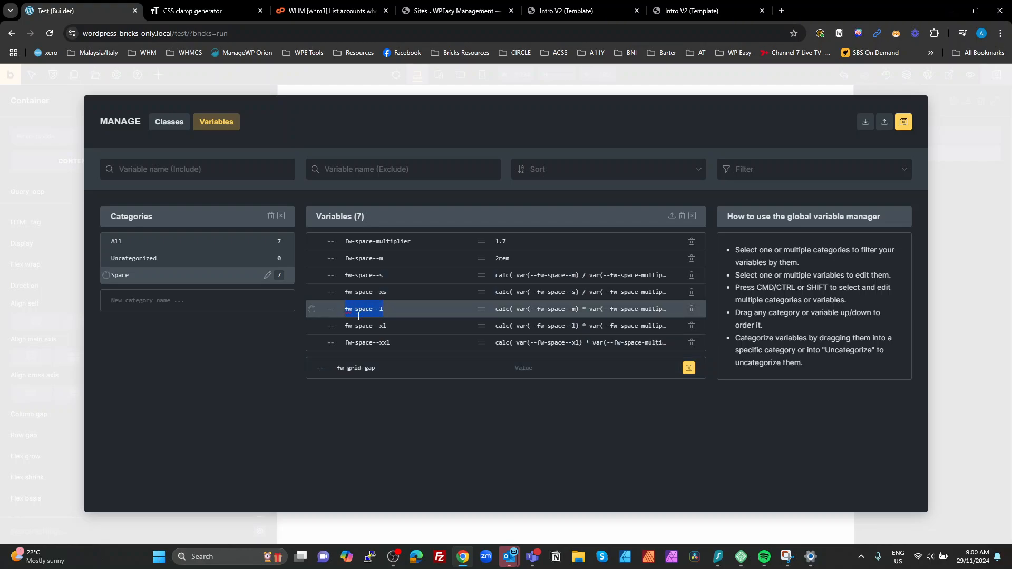
{"action": "left_click", "coordinate": [556, 370]}
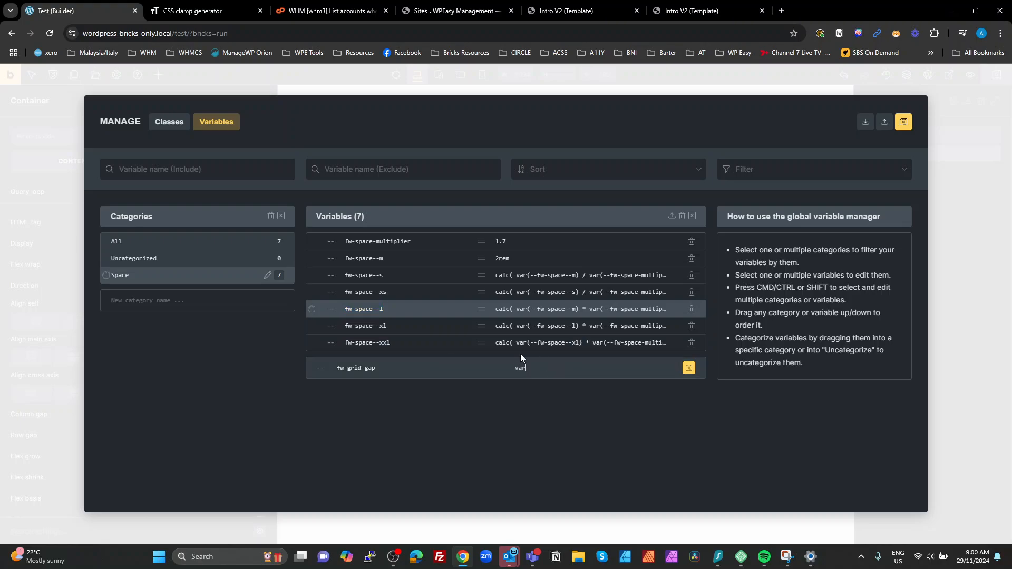
{"action": "type", "text": "var(--fw-space--l"}
{"action": "left_click", "coordinate": [689, 368]}
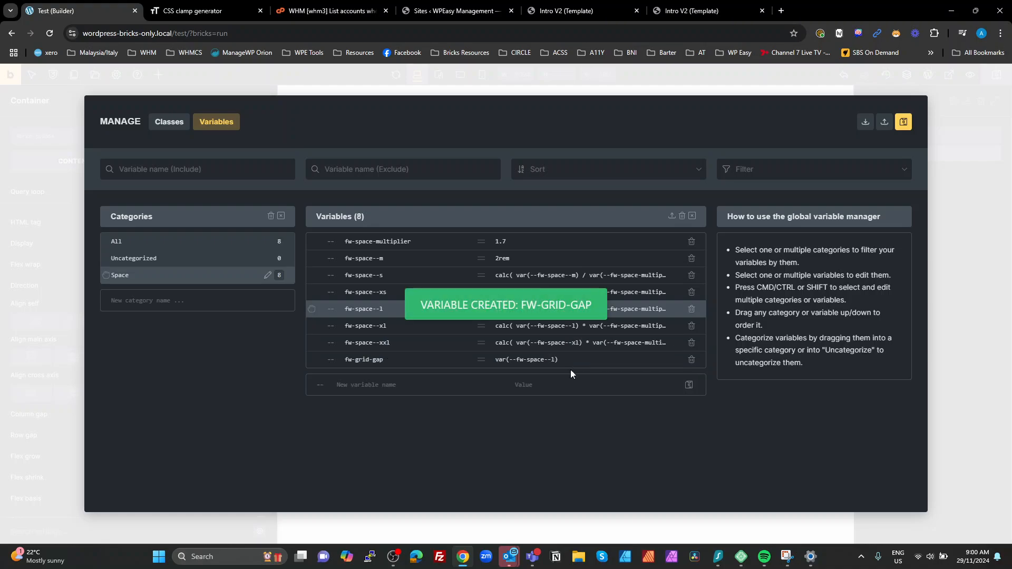
Create the variable fw-content-gap with the value var(--fw-space--m), adapting the value copied from fw-grid-gap.
{"action": "left_click", "coordinate": [419, 386]}
{"action": "type", "text": "f"}
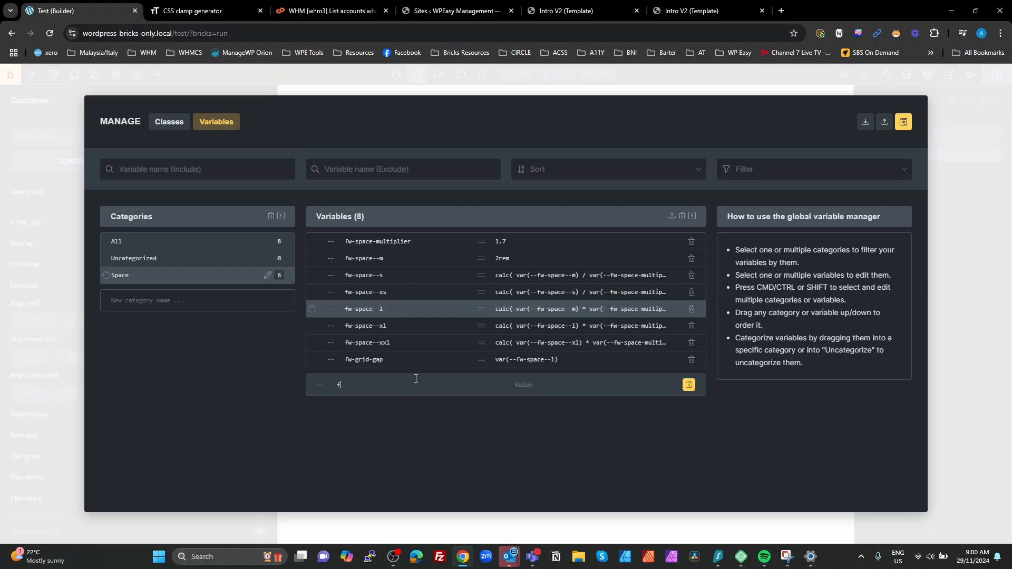
{"action": "type", "text": "w-content-gap"}
{"action": "left_click_drag", "start_coordinate": [557, 360], "coordinate": [491, 360]}
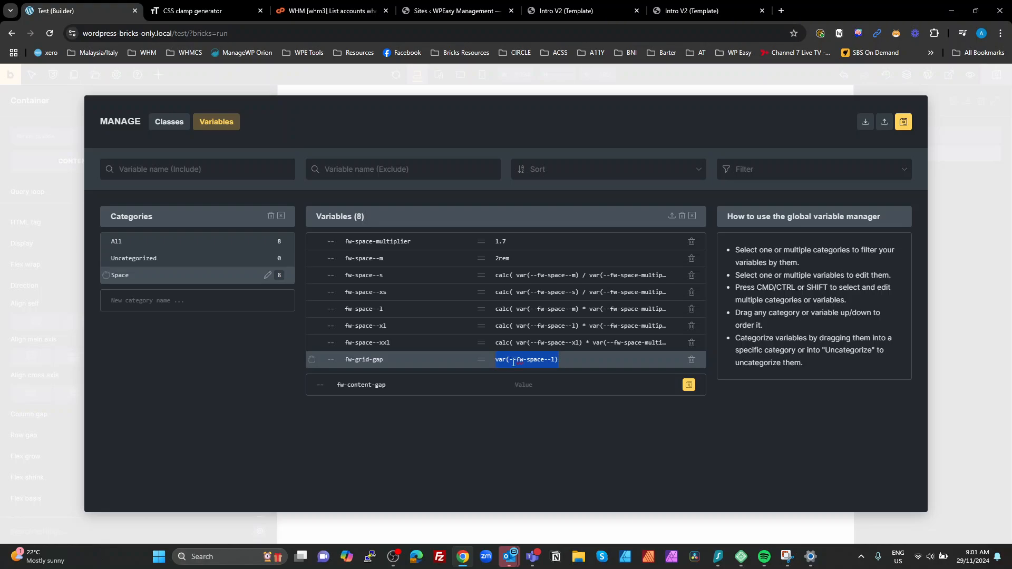
{"action": "left_click", "coordinate": [543, 384]}
{"action": "key", "text": "ctrl+v"}
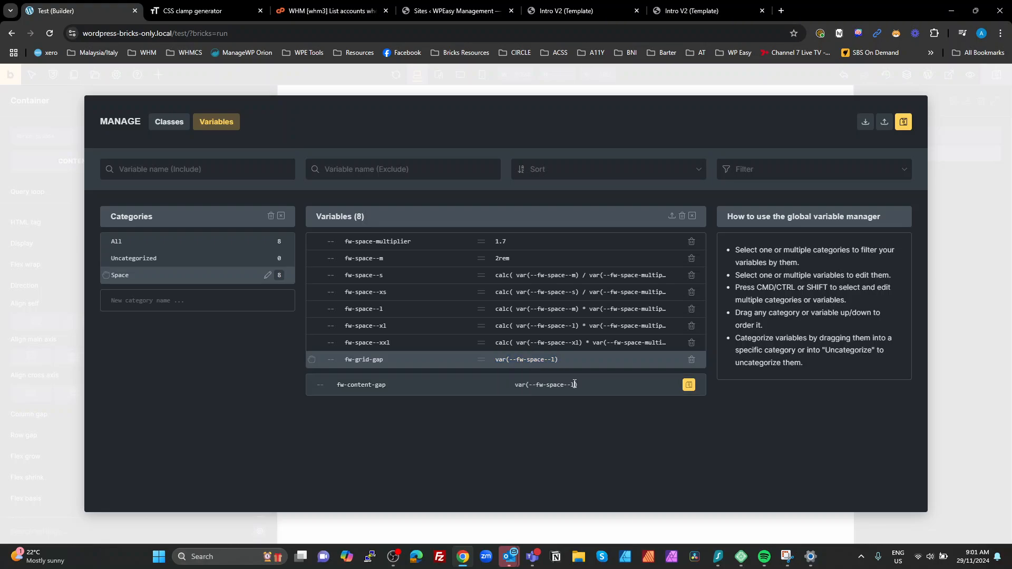
{"action": "key", "text": "BackSpace"}
{"action": "type", "text": "m"}
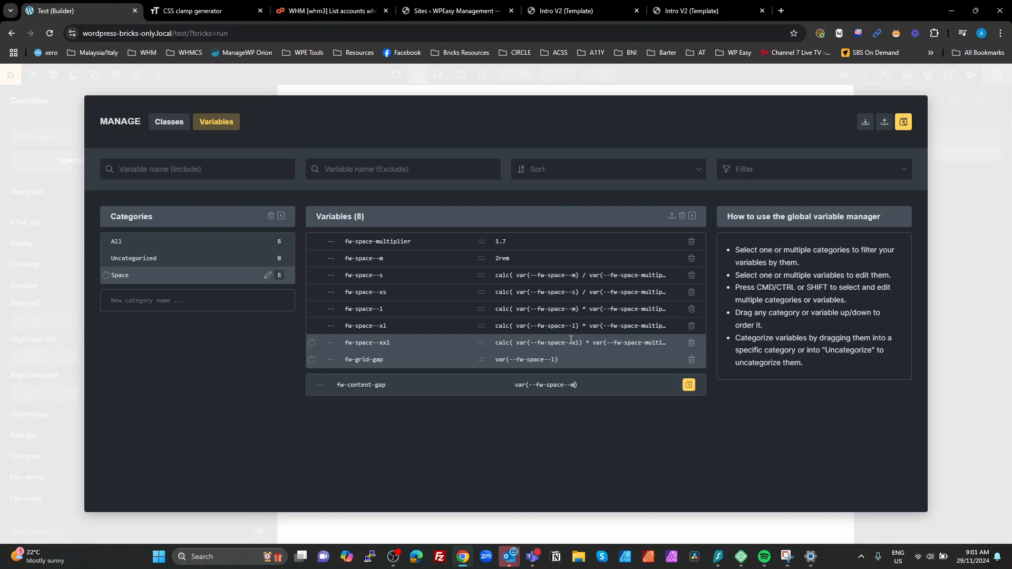
{"action": "left_click", "coordinate": [690, 388]}
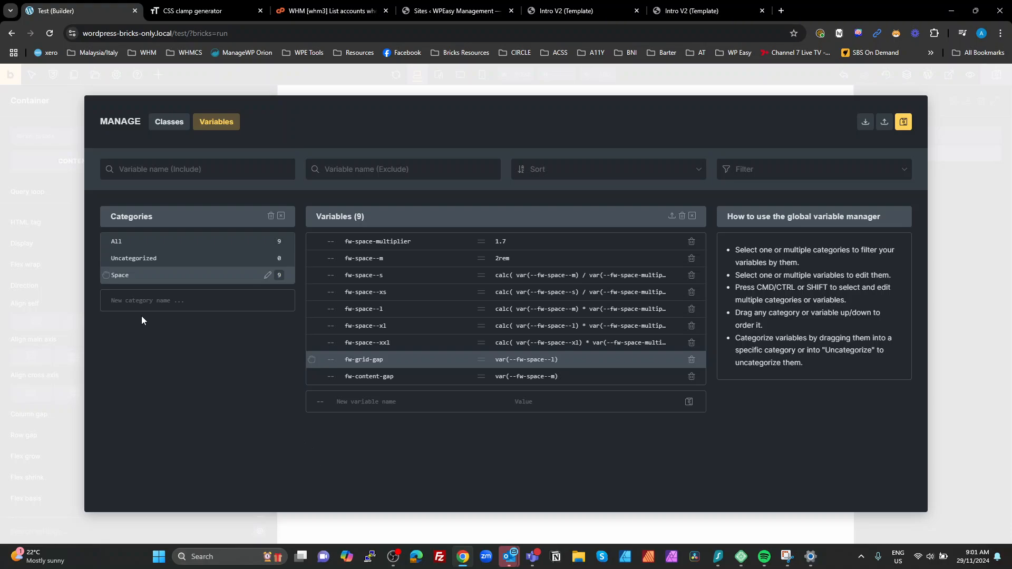
Create a new variable category named Typography.
{"action": "left_click", "coordinate": [156, 305]}
{"action": "type", "text": "T"}
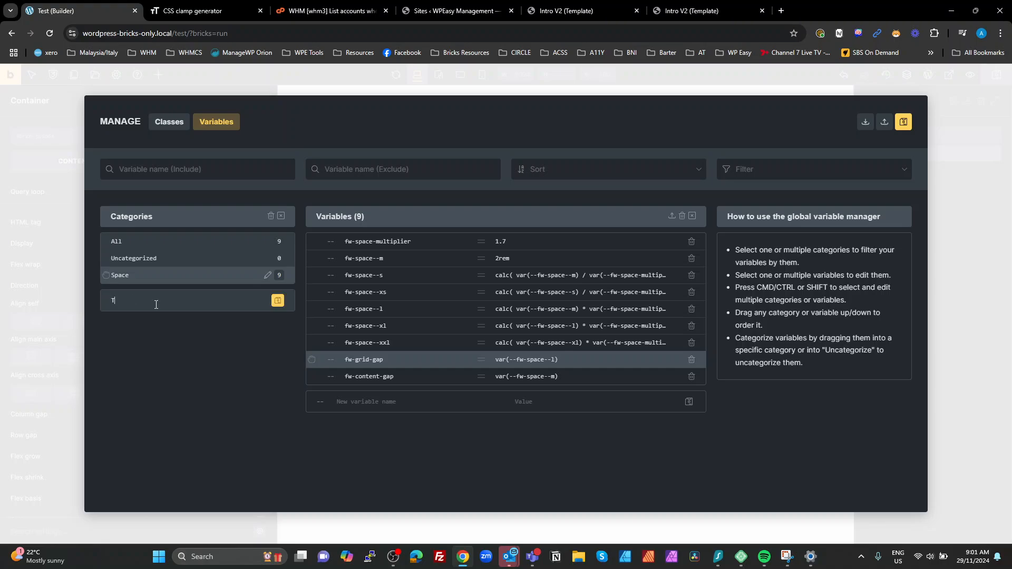
{"action": "type", "text": "ypography"}
{"action": "left_click", "coordinate": [277, 301]}
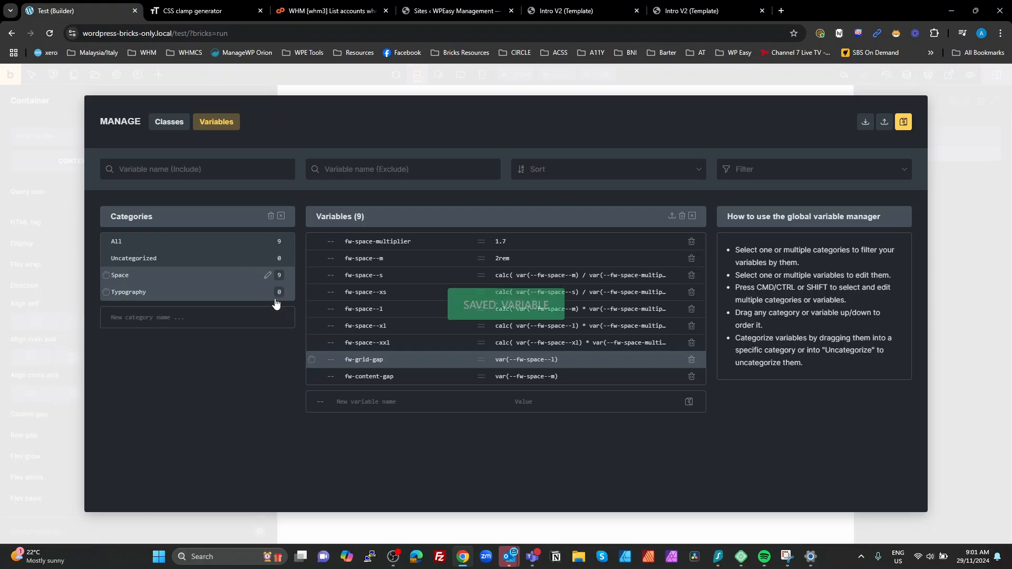
Create the variable fw-text-multiplier with the value 1.333 in the Typography category.
{"action": "left_click", "coordinate": [144, 295]}
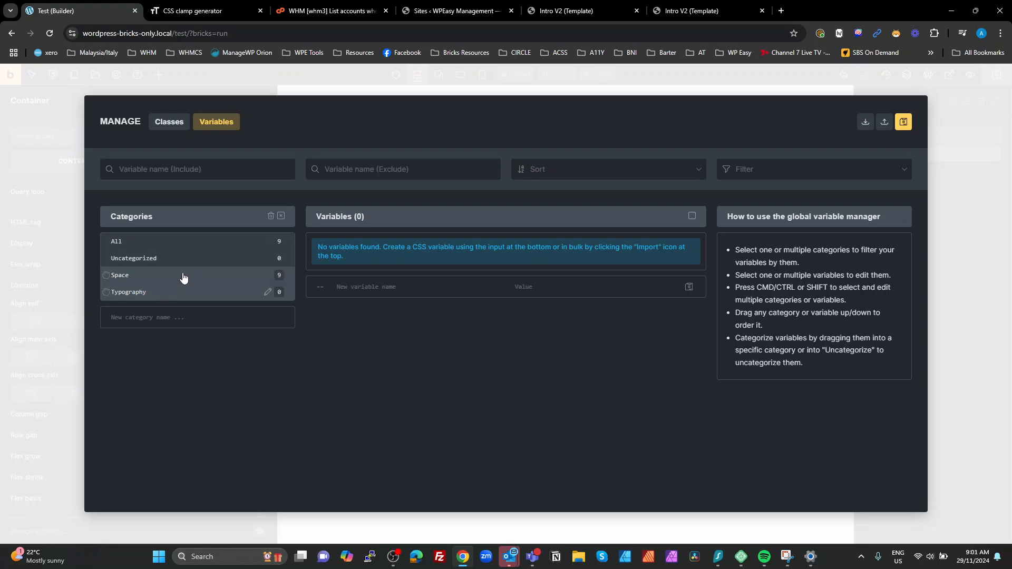
{"action": "left_click", "coordinate": [371, 291]}
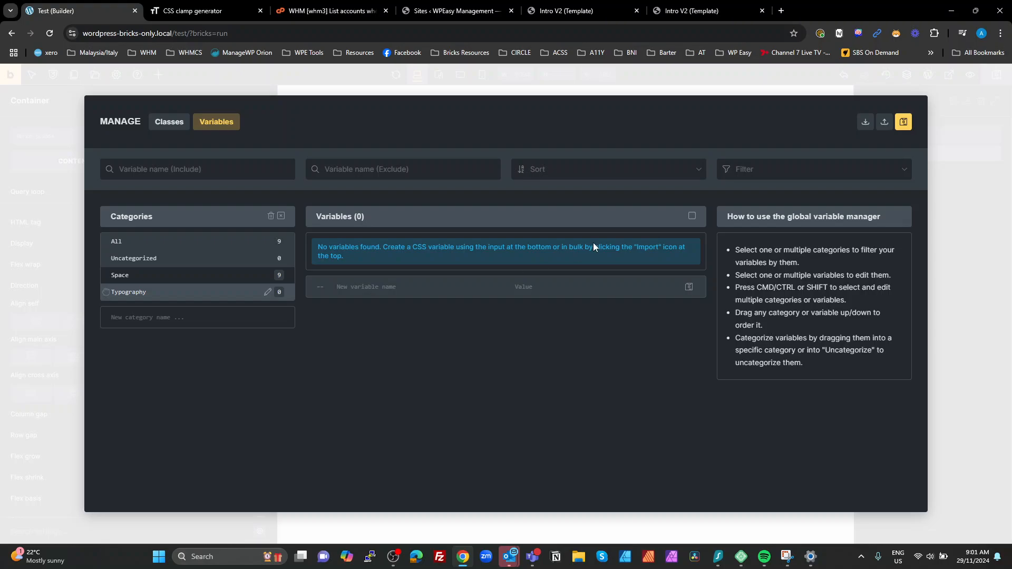
{"action": "type", "text": "fw-text-multiplier"}
{"action": "key", "text": "BackSpace"}
{"action": "type", "text": "er"}
{"action": "key", "text": "Tab"}
{"action": "type", "text": "1.333"}
{"action": "left_click_drag", "start_coordinate": [411, 287], "coordinate": [332, 282]}
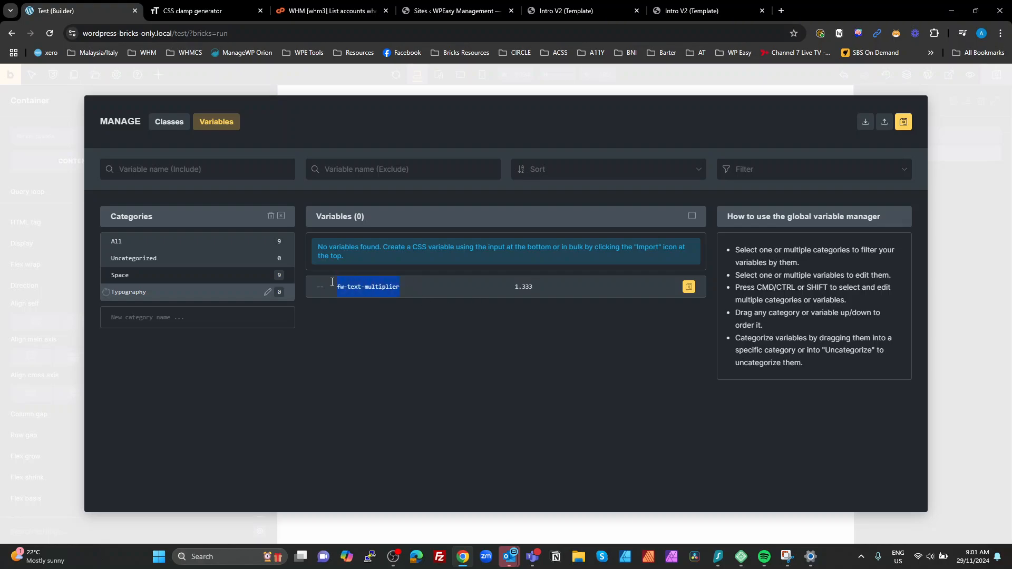
{"action": "left_click", "coordinate": [688, 288]}
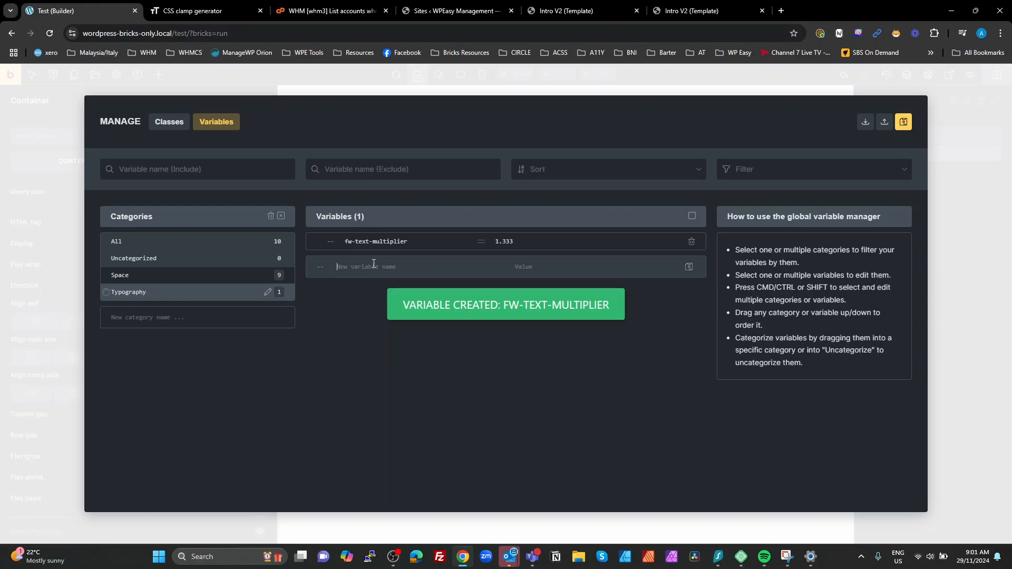
Create the variable fw-text--m with the value 1.8rem and copy its name.
{"action": "type", "text": "f"}
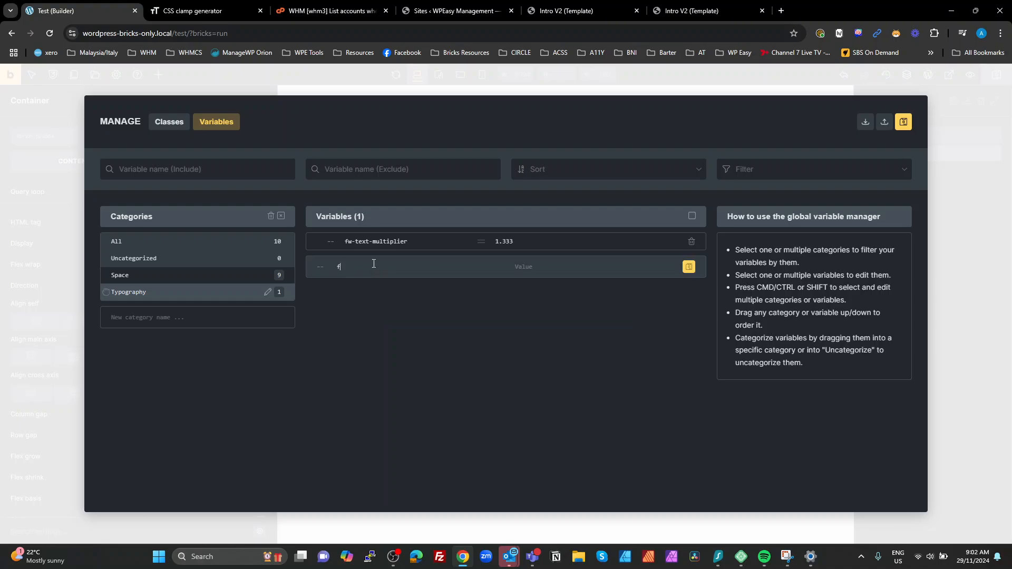
{"action": "type", "text": "w-text--m"}
{"action": "left_click", "coordinate": [541, 272]}
{"action": "type", "text": "1.8rem"}
{"action": "left_click", "coordinate": [687, 267]}
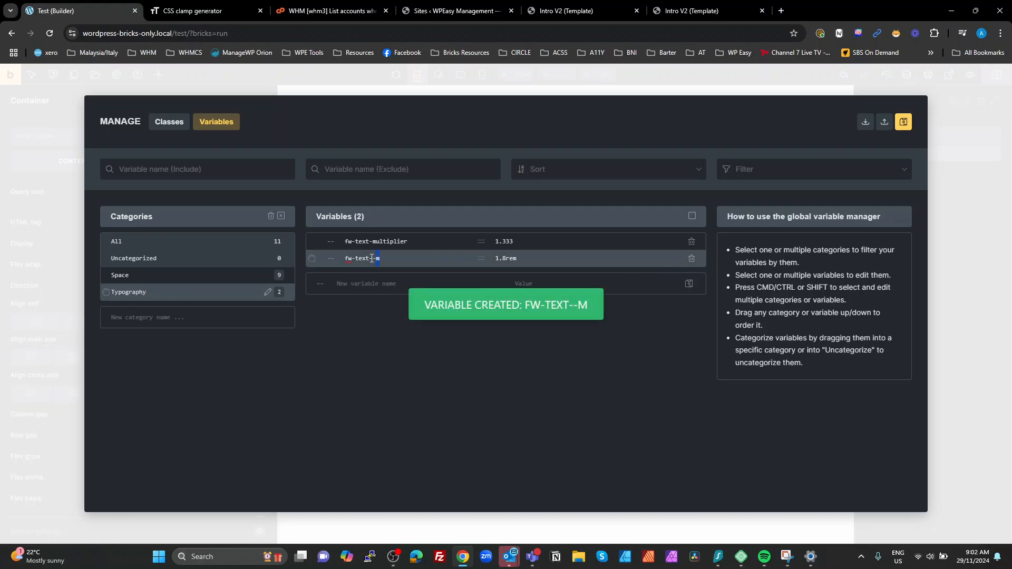
{"action": "left_click_drag", "start_coordinate": [371, 260], "coordinate": [345, 261]}
{"action": "key", "text": "ctrl+c"}
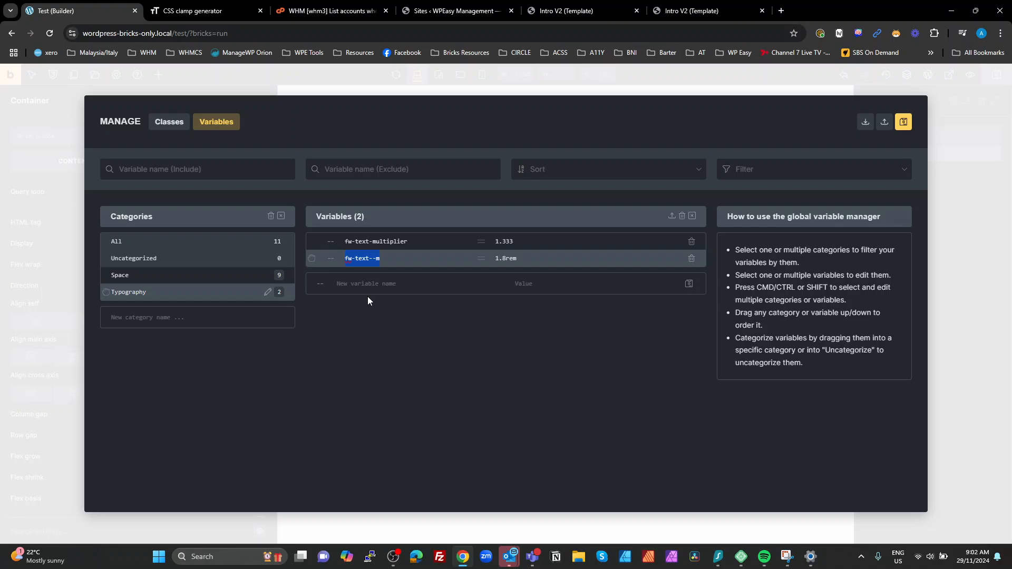
Create the variable fw-text--s in the Typography category without a value, adapting the copied fw-text--m name.
{"action": "left_click", "coordinate": [385, 285]}
{"action": "key", "text": "ctrl+v"}
{"action": "key", "text": "BackSpace"}
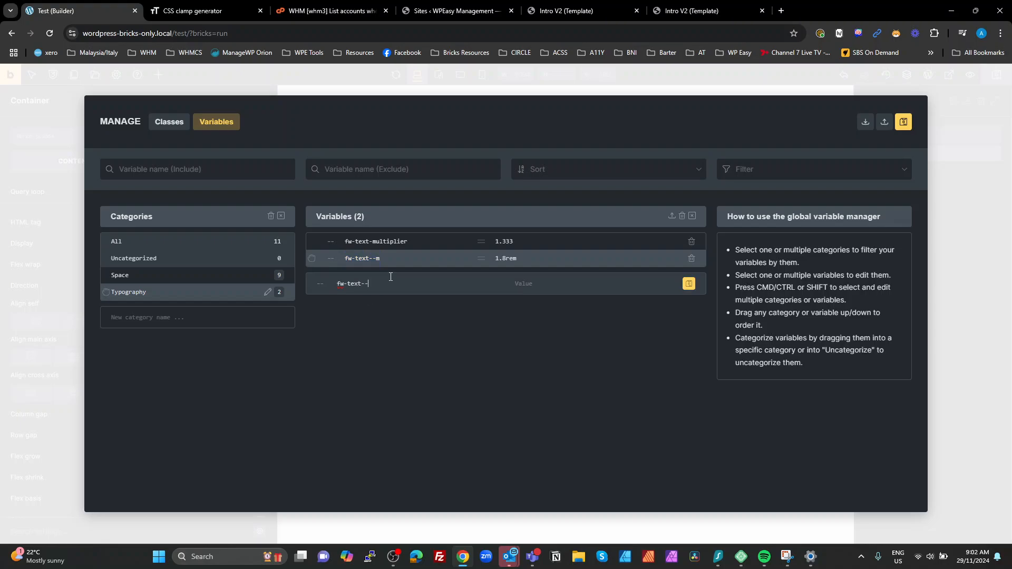
{"action": "type", "text": "s"}
{"action": "left_click", "coordinate": [696, 290]}
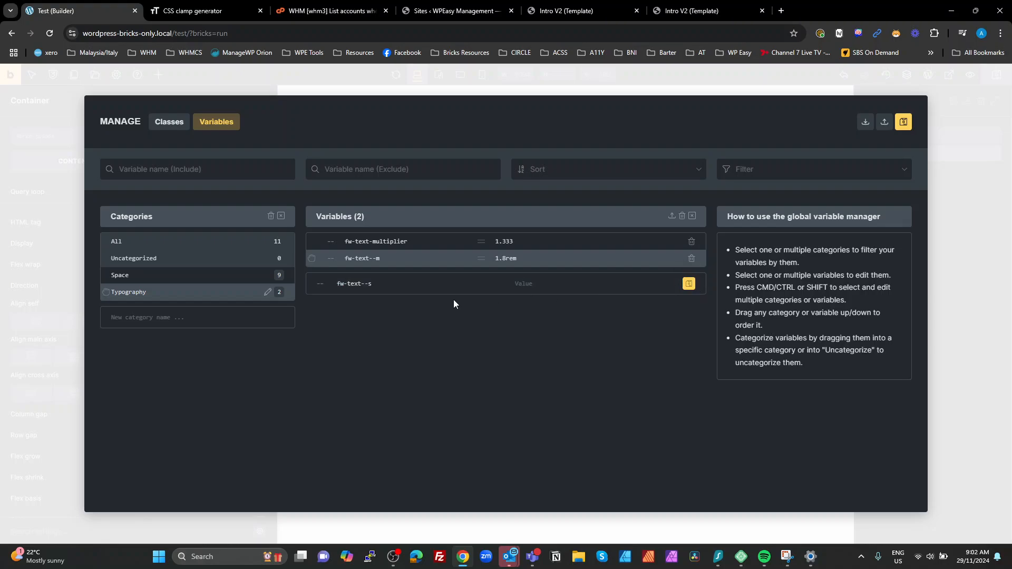
{"action": "left_click", "coordinate": [686, 285]}
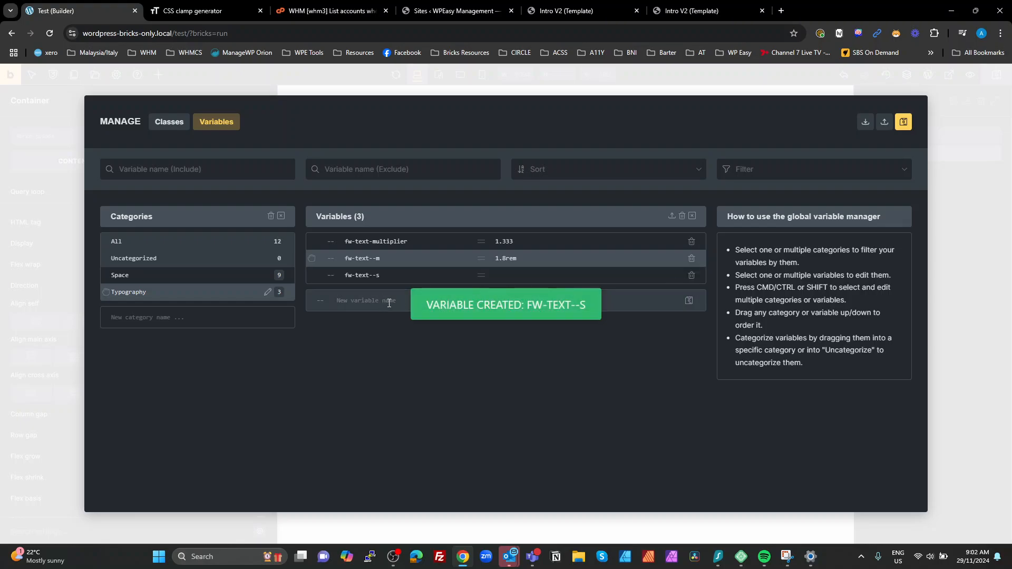
Create the variables fw-text--l and fw-text--xl without values, adapting the copied fw-text--m name.
{"action": "key", "text": "ctrl+v"}
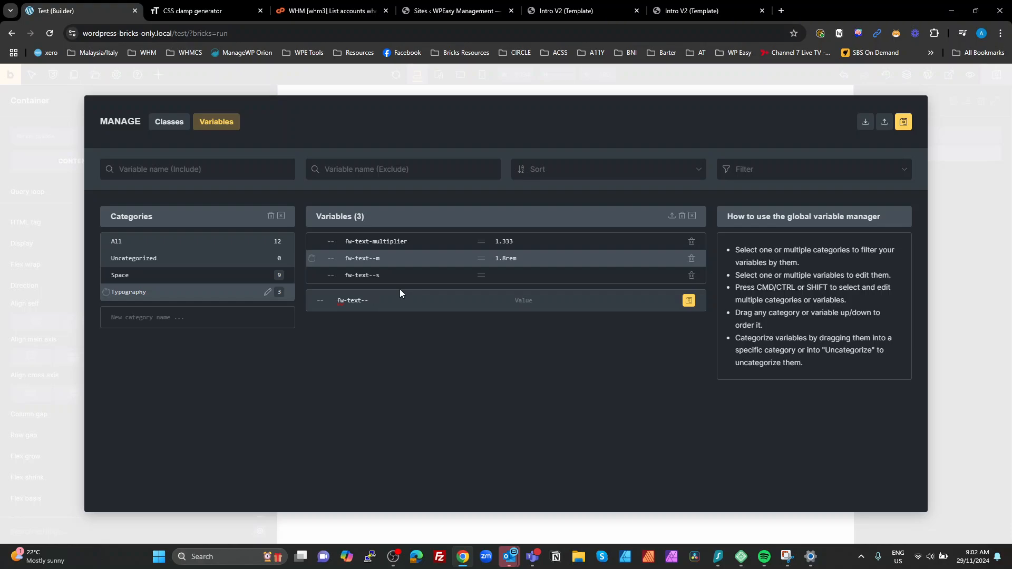
{"action": "type", "text": "l"}
{"action": "left_click", "coordinate": [688, 301]}
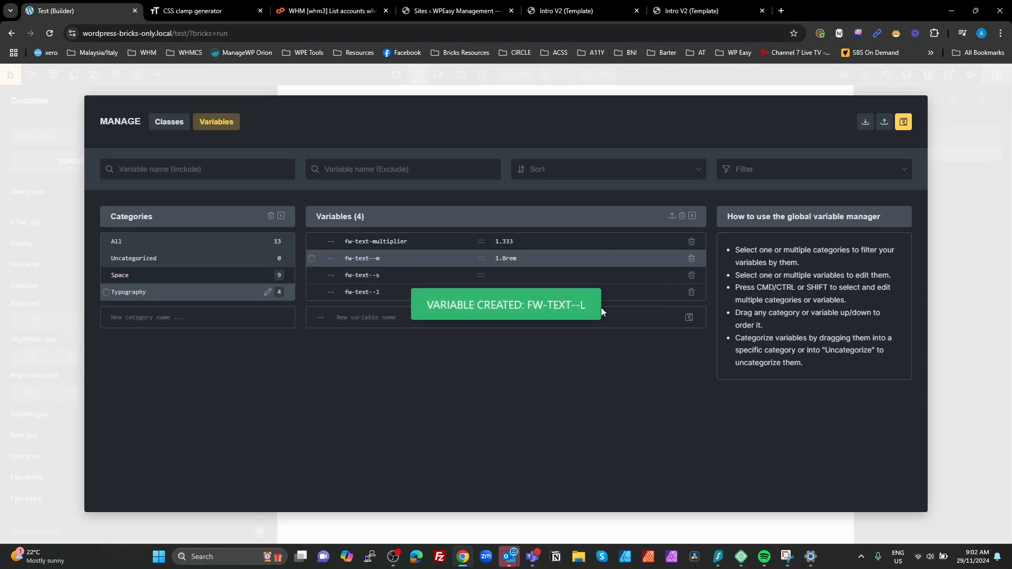
{"action": "key", "text": "ctrl+v"}
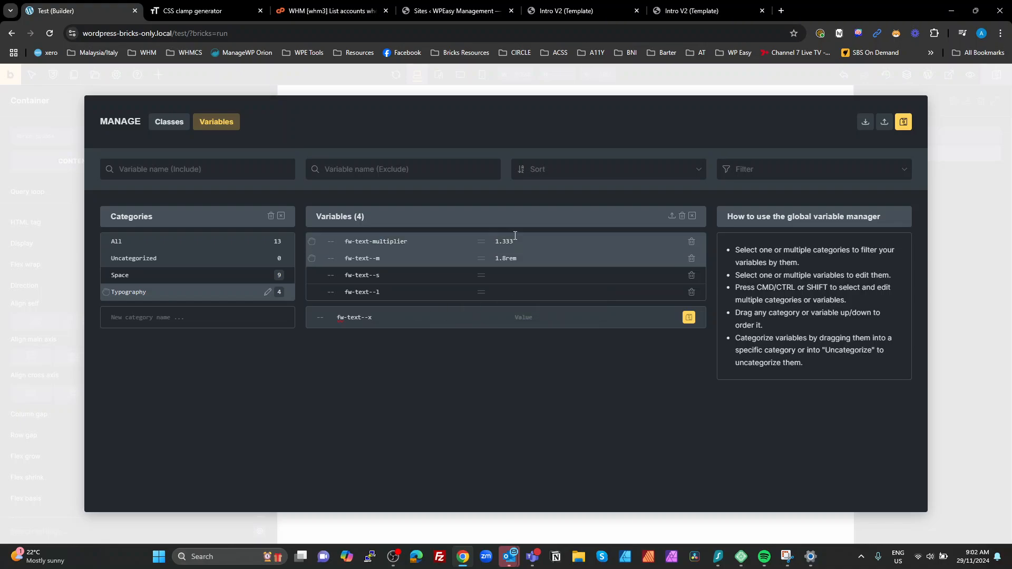
{"action": "left_click", "coordinate": [689, 317]}
Create the variable fw-text--xxl without a value, adapting the copied fw-text--m name.
{"action": "key", "text": "ctrl+v"}
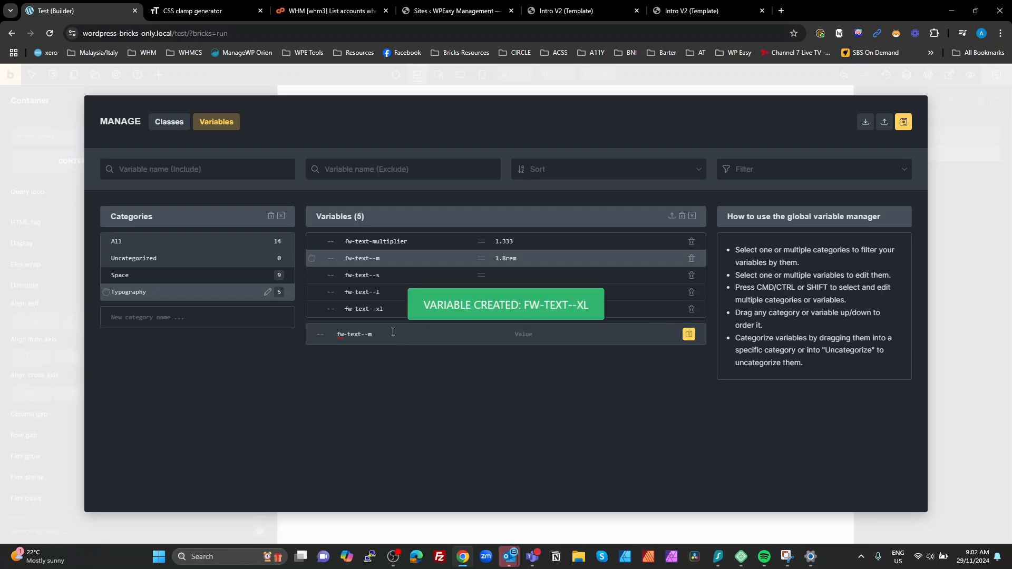
{"action": "key", "text": "BackSpace"}
{"action": "type", "text": "xxl"}
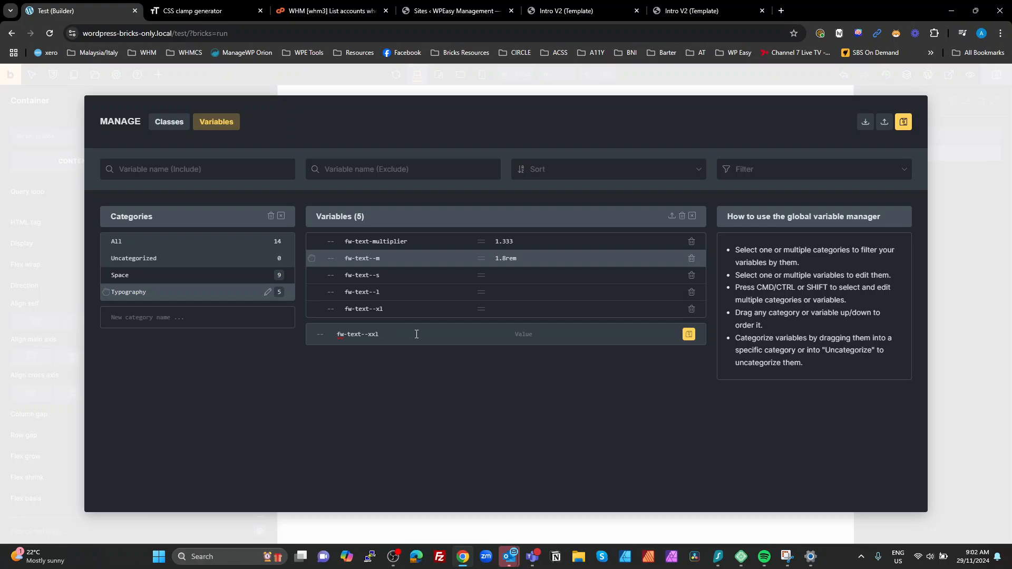
{"action": "left_click", "coordinate": [689, 335]}
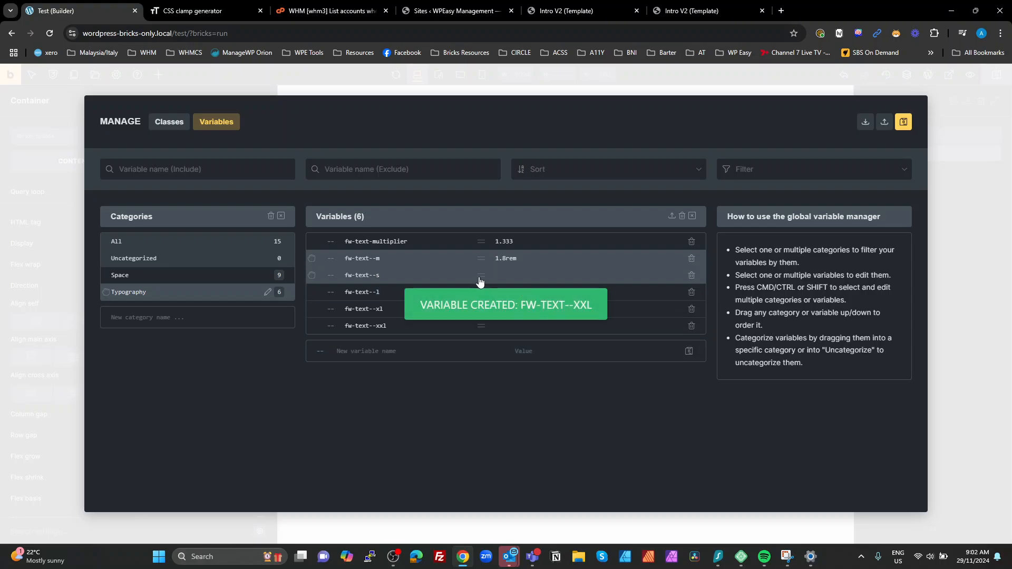
Enter calc( var(--fw-text--m) / ) as the value of fw-text--s, leaving the divisor empty.
{"action": "left_click", "coordinate": [511, 277]}
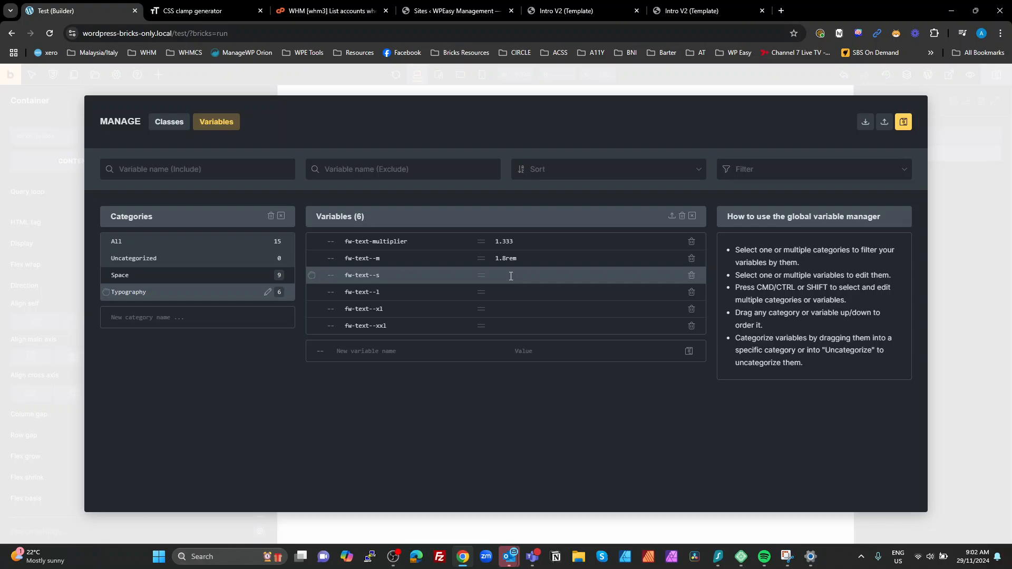
{"action": "type", "text": "calc()"}
{"action": "left_click_drag", "start_coordinate": [380, 258], "coordinate": [346, 258]}
{"action": "left_click", "coordinate": [513, 274]}
{"action": "type", "text": "--var"}
{"action": "type", "text": "()"}
{"action": "type", "text": "--"}
{"action": "type", "text": "fw-text--m) / )"}
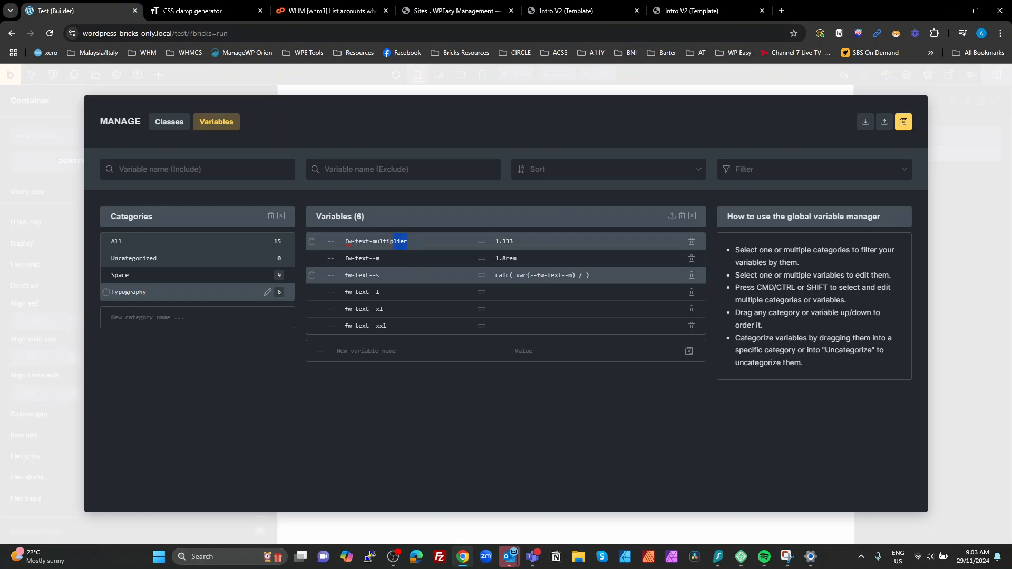
Complete the fw-text--s formula with the divisor var(--fw-text-multiplier), using the copied name of the multiplier variable.
{"action": "left_click_drag", "start_coordinate": [403, 242], "coordinate": [345, 243]}
{"action": "key", "text": "ctrl+c"}
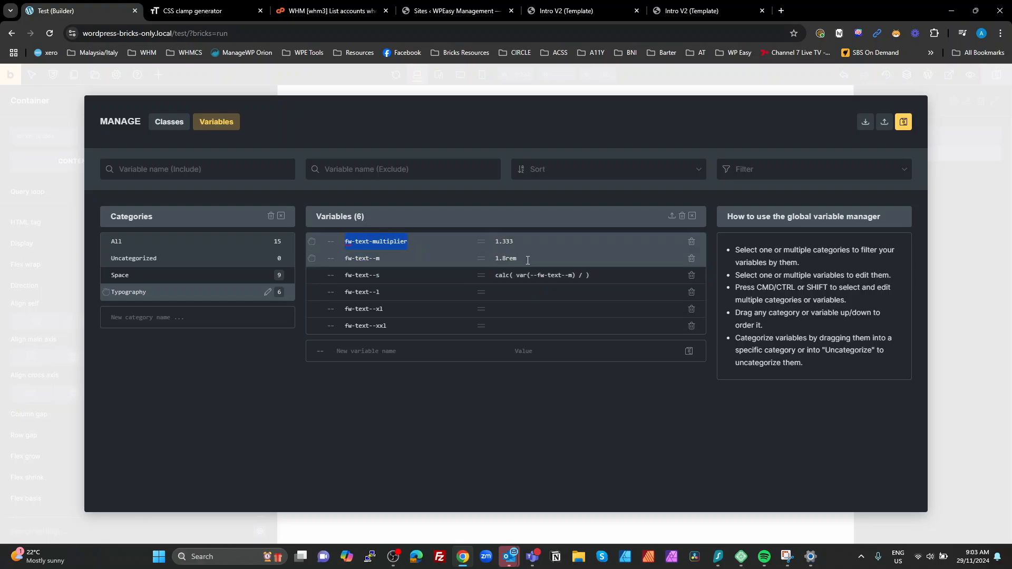
{"action": "left_click", "coordinate": [584, 268]}
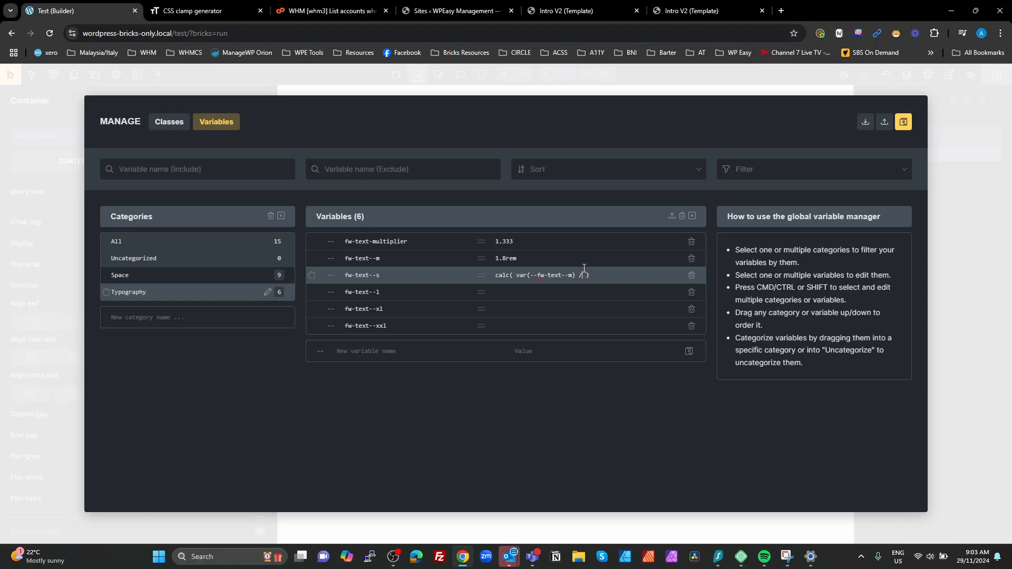
{"action": "type", "text": "var()"}
{"action": "key", "text": "ctrl+v"}
{"action": "key", "text": "ctrl+a"}
{"action": "left_click", "coordinate": [529, 292]}
{"action": "left_click", "coordinate": [598, 275]}
{"action": "type", "text": "--"}
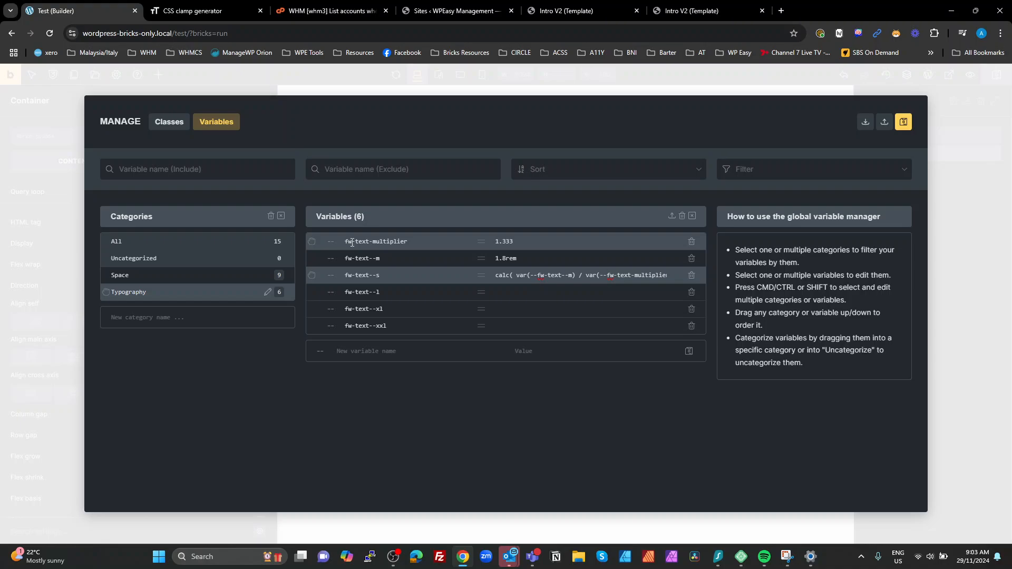
Set fw-text--l to calc( var(--fw-text--m) * var(--fw-text-multiplier)), reusing the fw-text--s formula with multiplication instead of division.
{"action": "left_click", "coordinate": [538, 290]}
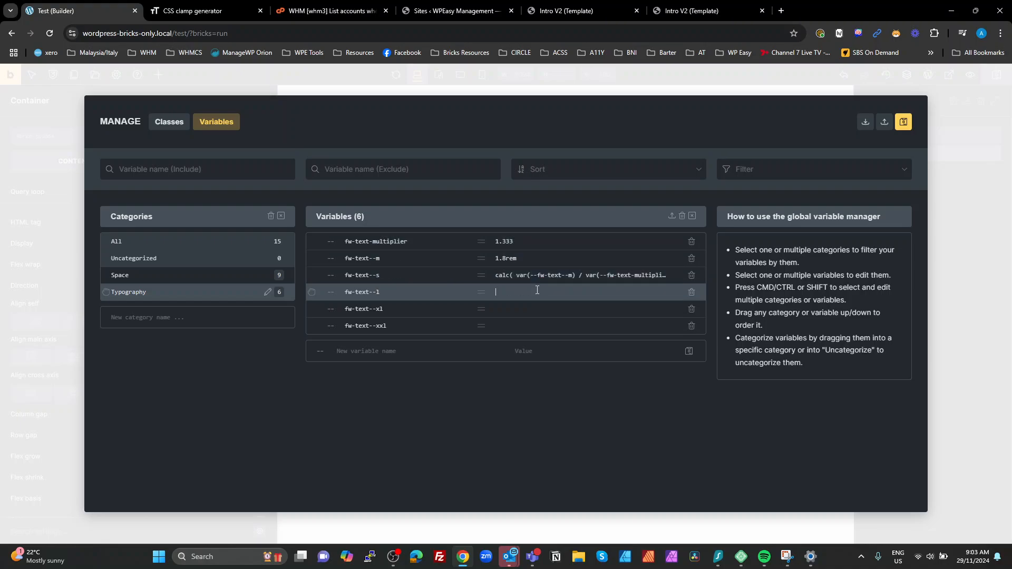
{"action": "left_click", "coordinate": [622, 278]}
{"action": "key", "text": "ctrl+a"}
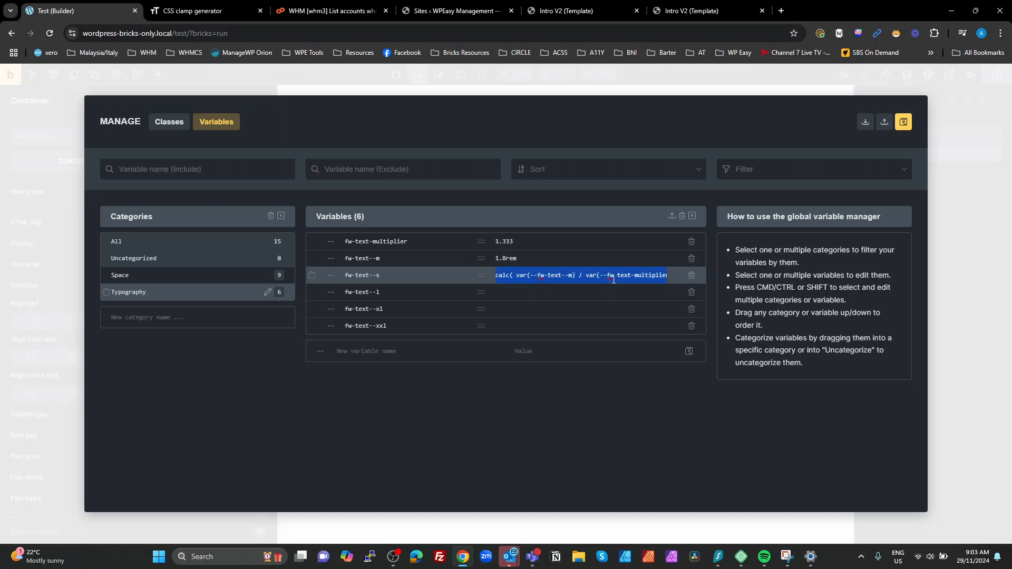
{"action": "left_click", "coordinate": [548, 294]}
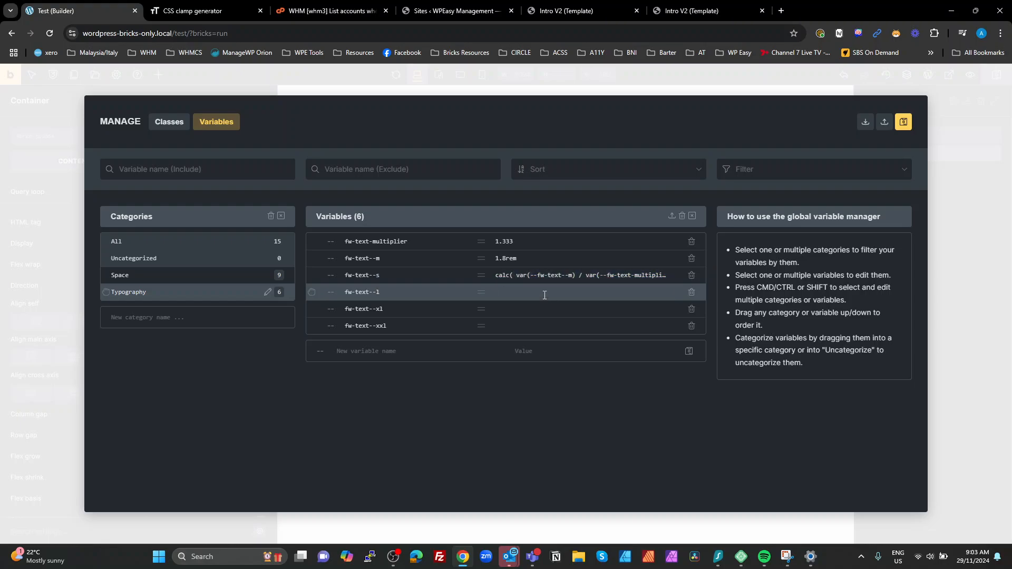
{"action": "type", "text": "calc( var(--fw-text--m) / var(--fw-text-multiplier))"}
{"action": "left_click", "coordinate": [560, 292]}
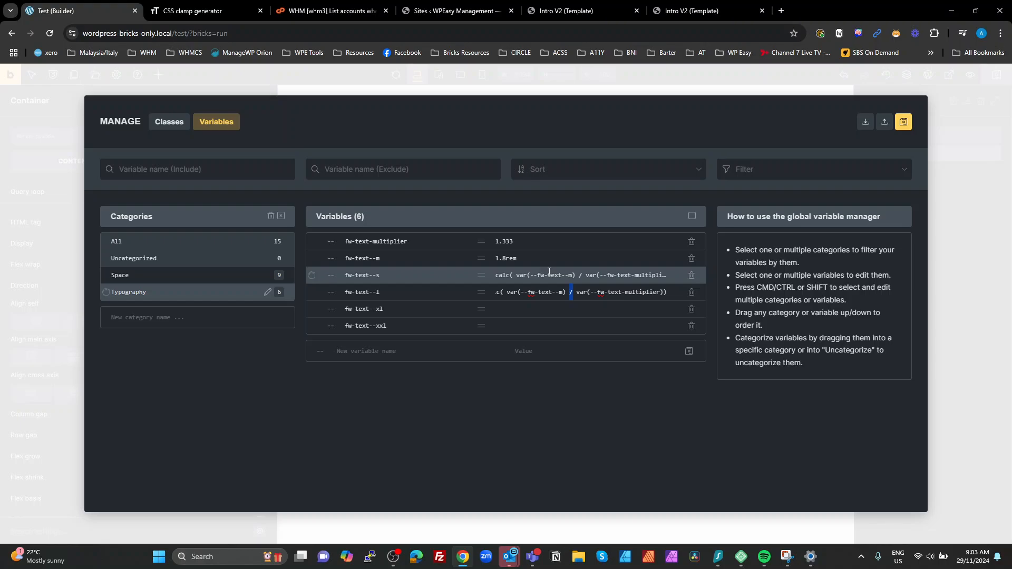
{"action": "type", "text": "*"}
Copy the fw-text--l formula into fw-text--xl and change its base variable to fw-text--l.
{"action": "key", "text": "ctrl+a"}
{"action": "key", "text": "ctrl+c"}
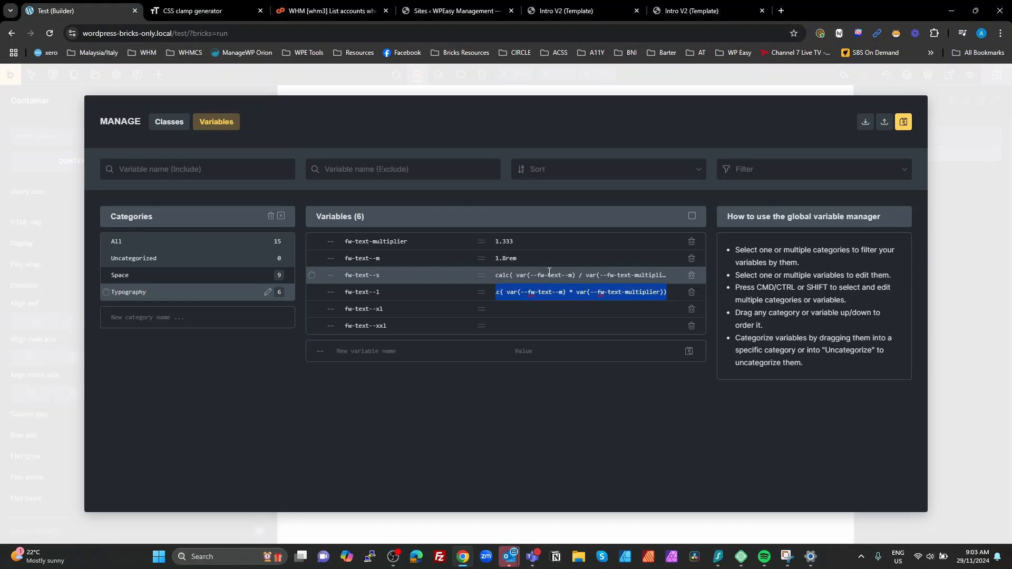
{"action": "left_click", "coordinate": [565, 263]}
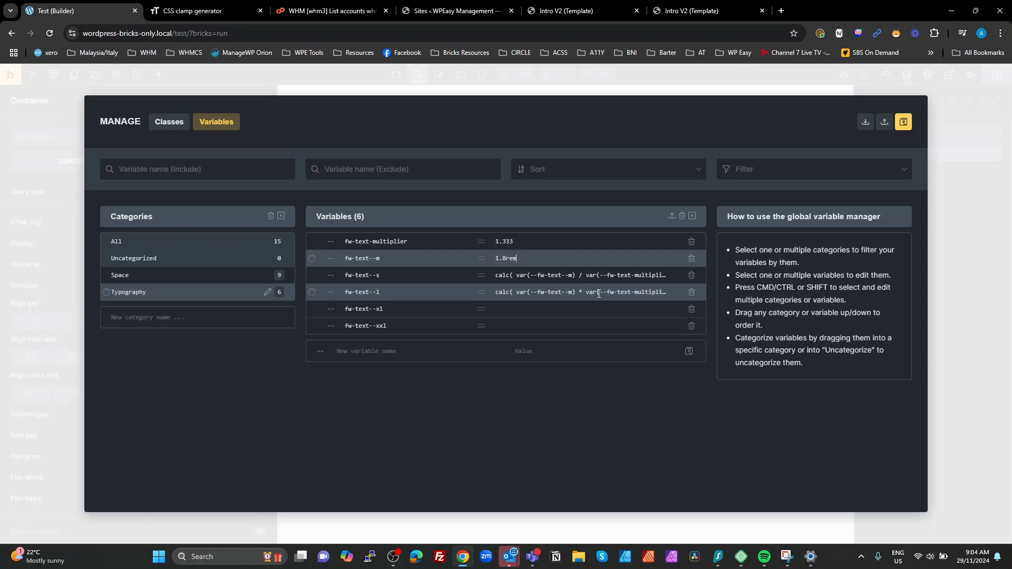
{"action": "left_click", "coordinate": [536, 308]}
{"action": "key", "text": "ctrl+v"}
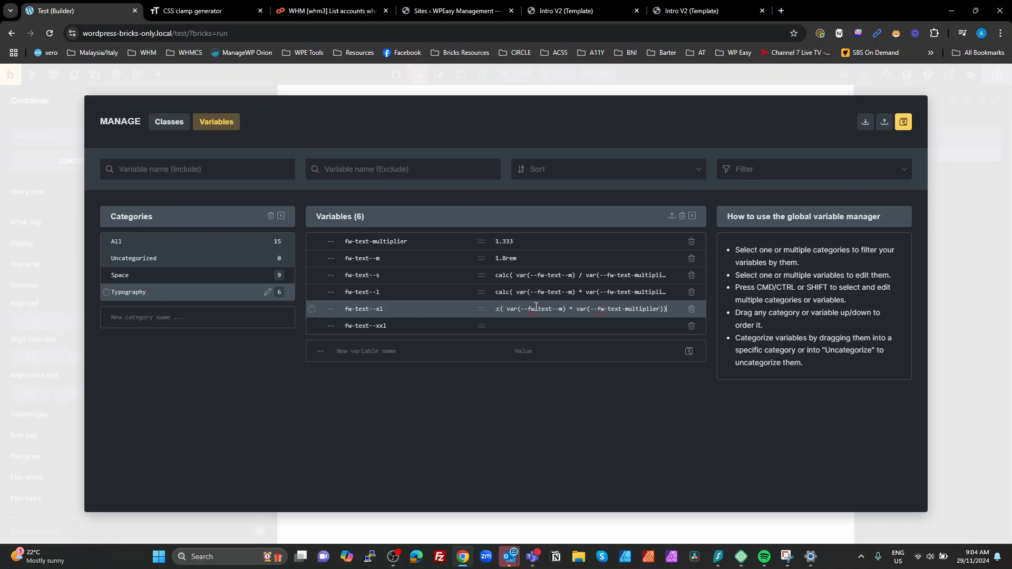
{"action": "double_click", "coordinate": [560, 309]}
{"action": "type", "text": "l"}
Put the copied multiplication formula into fw-text--xxl and change its base variable to fw-text--xl.
{"action": "left_click", "coordinate": [523, 322]}
{"action": "key", "text": "ctrl+v"}
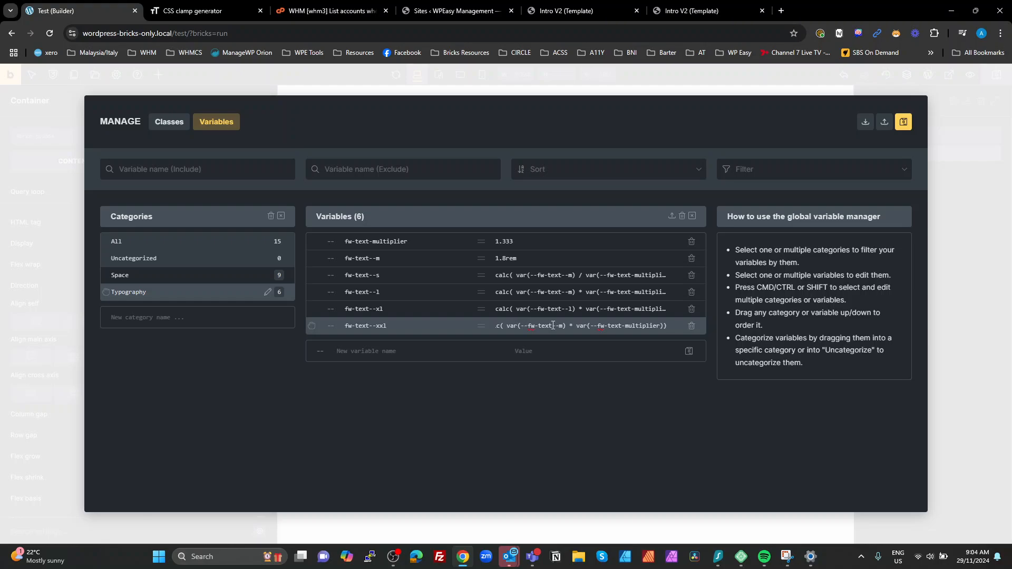
{"action": "double_click", "coordinate": [558, 326]}
{"action": "type", "text": "xl"}
Create the variable fw-h1 with the value var(fw-text--xxl), using the copied fw-text--xxl name.
{"action": "left_click", "coordinate": [433, 345]}
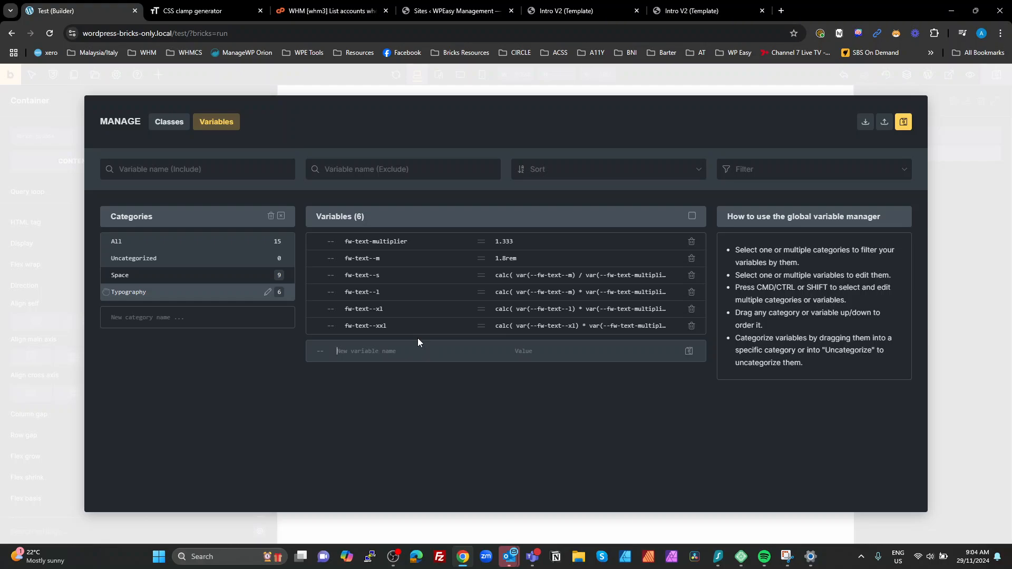
{"action": "type", "text": "fw-h1"}
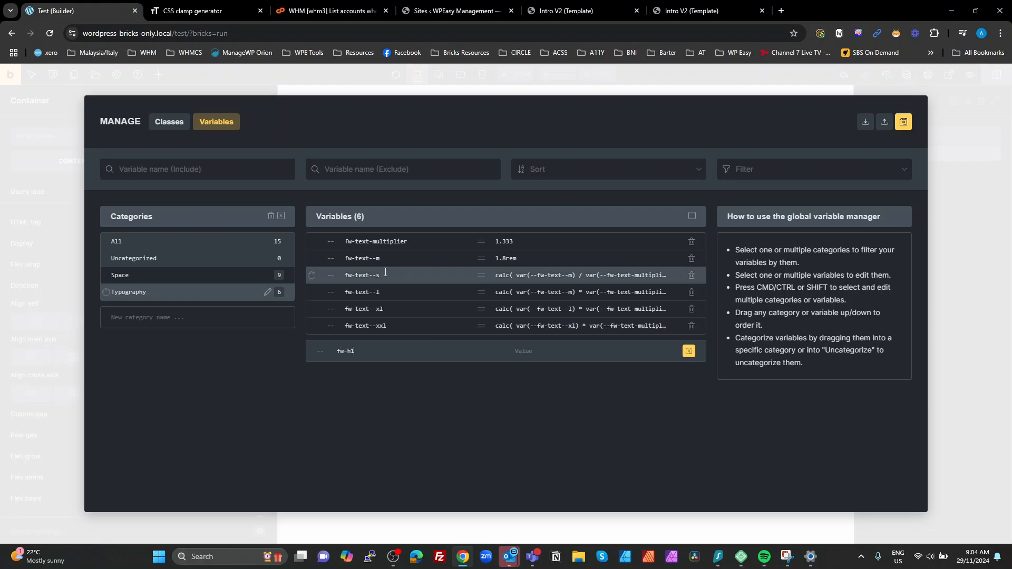
{"action": "left_click_drag", "start_coordinate": [387, 325], "coordinate": [341, 327]}
{"action": "key", "text": "ctrl+c"}
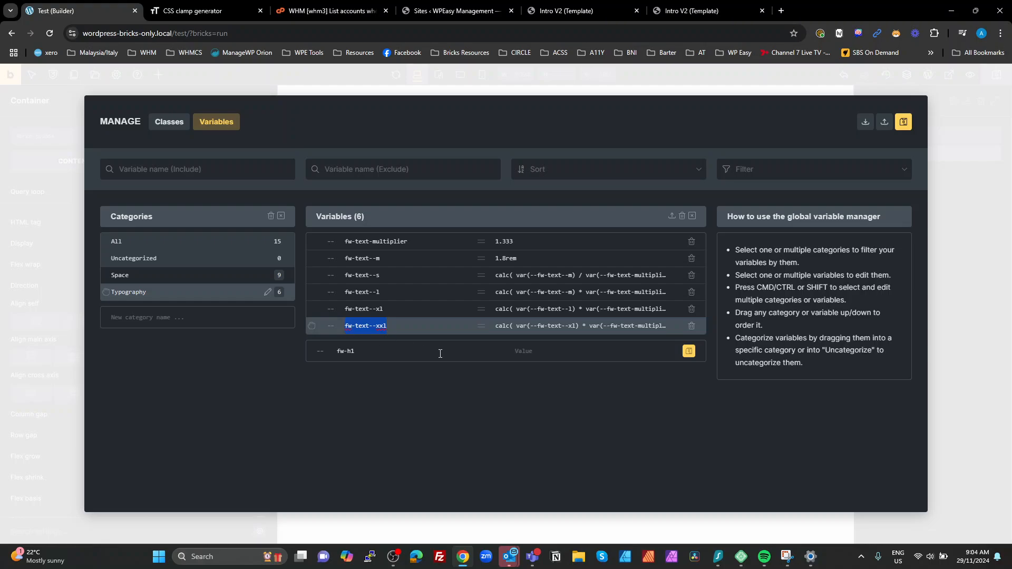
{"action": "left_click", "coordinate": [559, 357]}
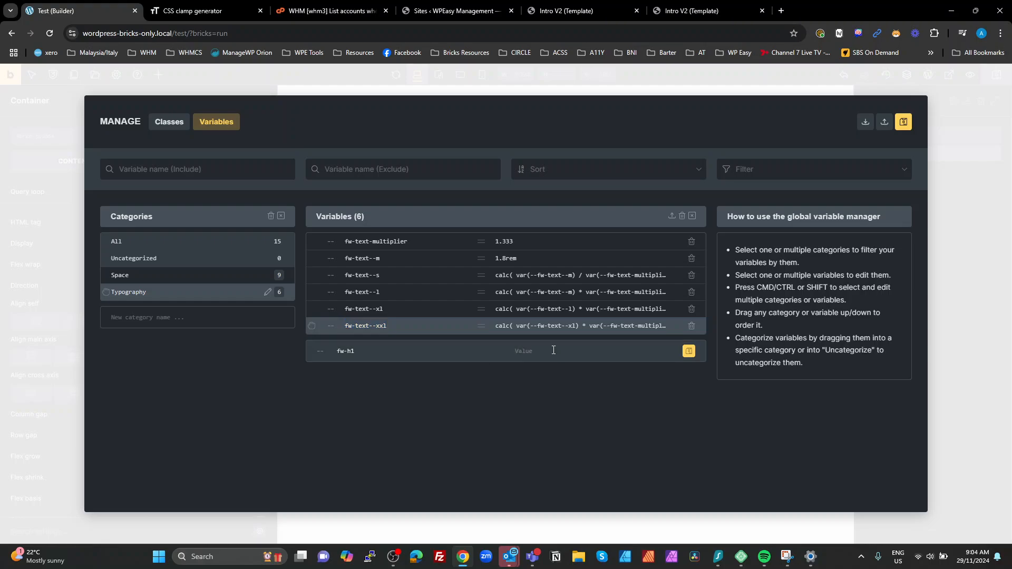
{"action": "type", "text": "var()"}
{"action": "key", "text": "Left"}
{"action": "key", "text": "ctrl+v"}
{"action": "left_click_drag", "start_coordinate": [632, 325], "coordinate": [685, 327]}
{"action": "left_click", "coordinate": [653, 312]}
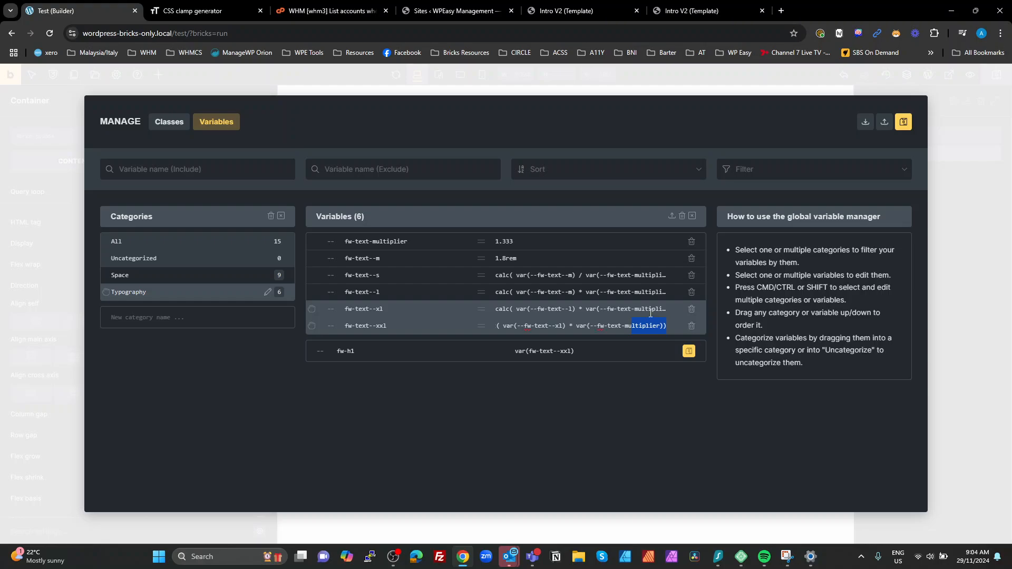
{"action": "left_click", "coordinate": [689, 351]}
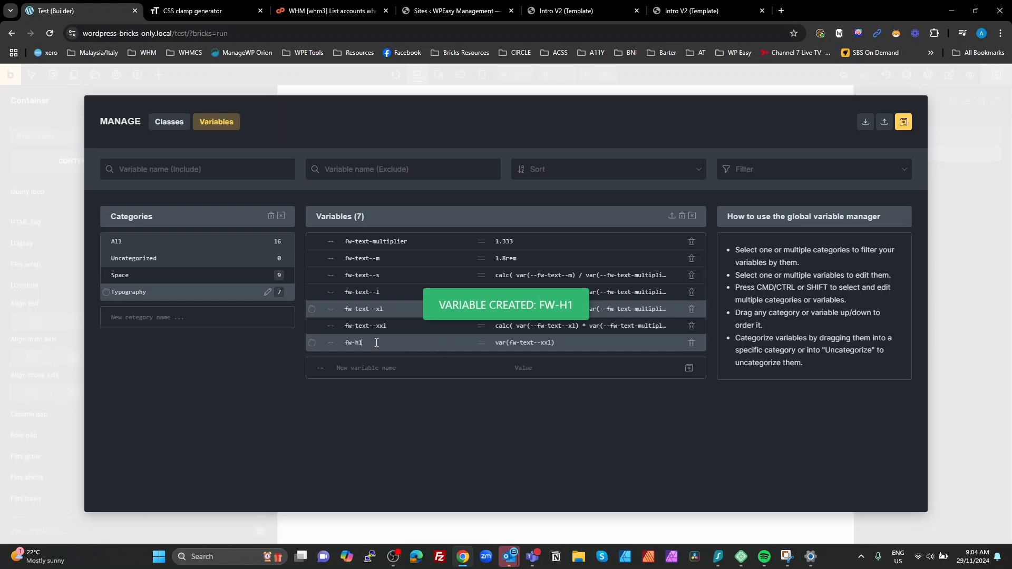
Create the variable fw-h2 without a value, adapting the name copied from fw-h1.
{"action": "left_click_drag", "start_coordinate": [380, 343], "coordinate": [343, 345]}
{"action": "key", "text": "ctrl+c"}
{"action": "left_click", "coordinate": [441, 368]}
{"action": "key", "text": "ctrl+v"}
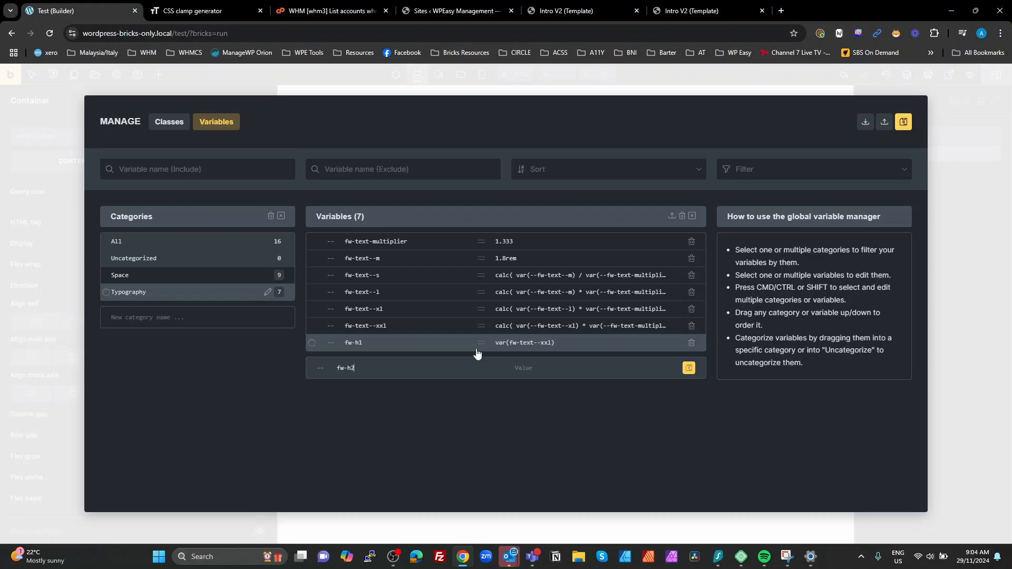
{"action": "left_click", "coordinate": [689, 369]}
Create the variables fw-h3 and fw-h4 without values, adapting the copied fw-h1 name.
{"action": "type", "text": "fw-h"}
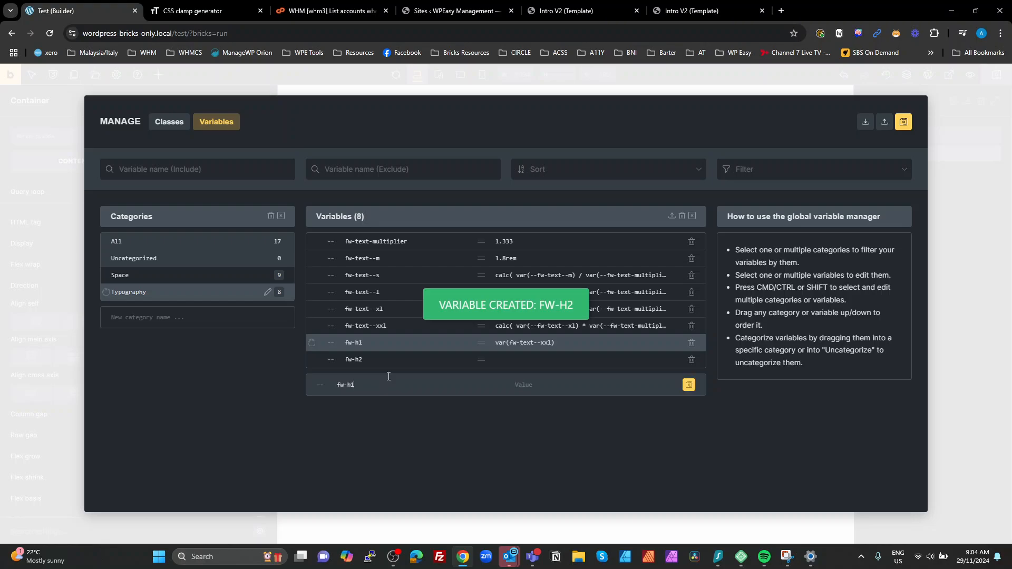
{"action": "type", "text": "3"}
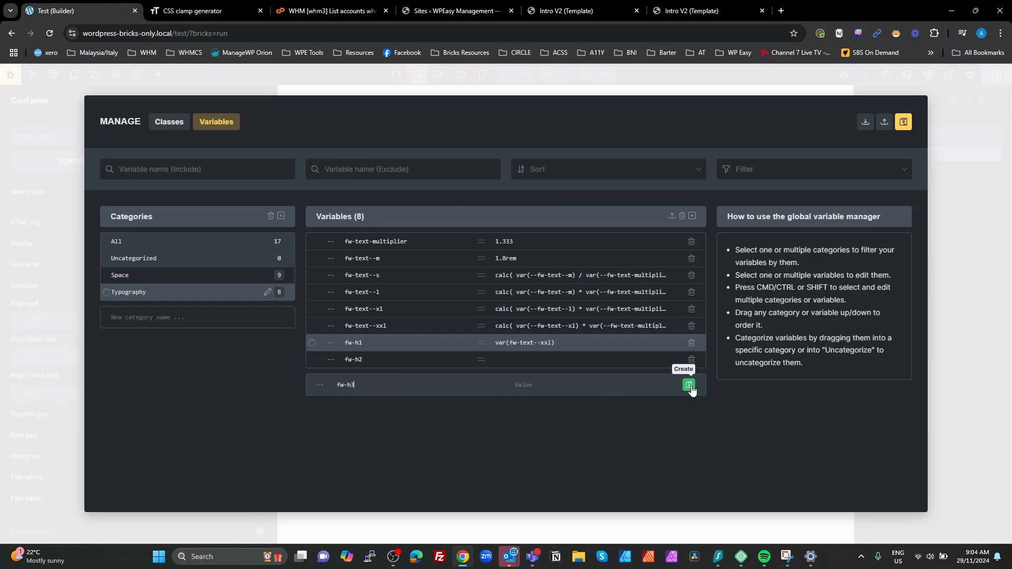
{"action": "left_click", "coordinate": [689, 384]}
{"action": "type", "text": "fw-h1"}
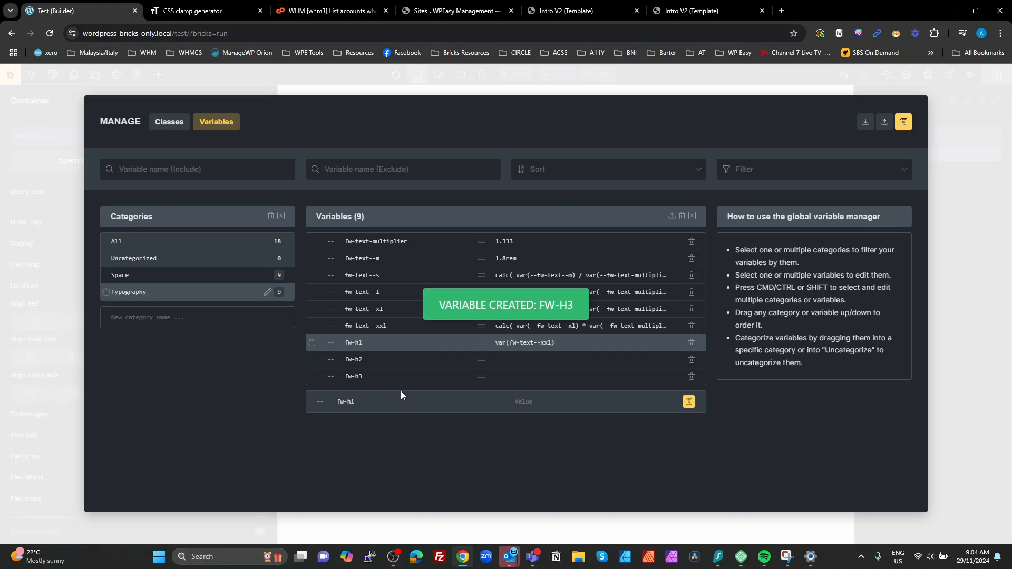
{"action": "key", "text": "BackSpace"}
{"action": "type", "text": "4"}
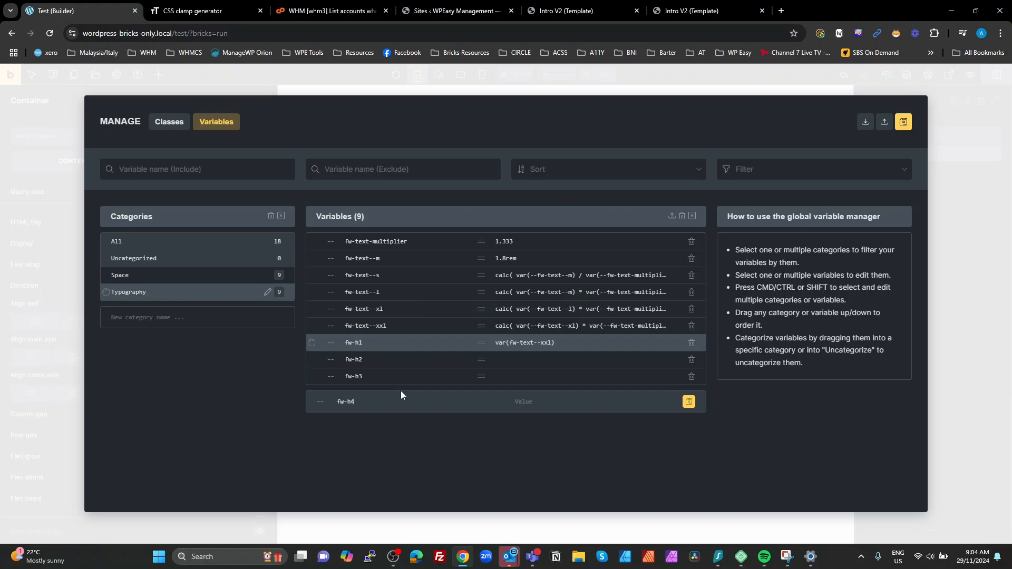
{"action": "left_click", "coordinate": [683, 403]}
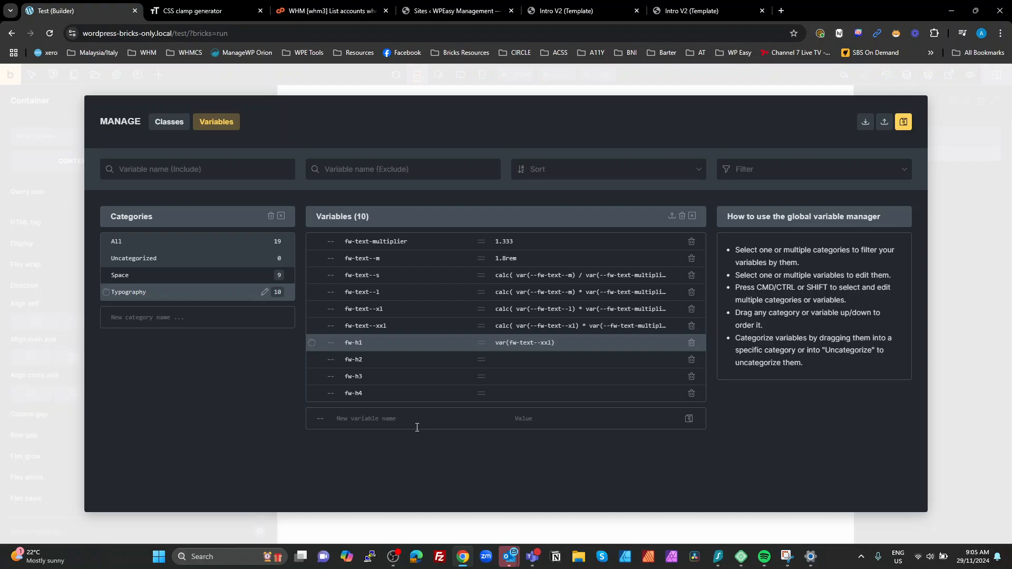
Copy the value of fw-h1 into fw-h2 and change it to var(fw-text--xl).
{"action": "left_click_drag", "start_coordinate": [555, 343], "coordinate": [496, 347]}
{"action": "key", "text": "ctrl+c"}
{"action": "left_click", "coordinate": [529, 359]}
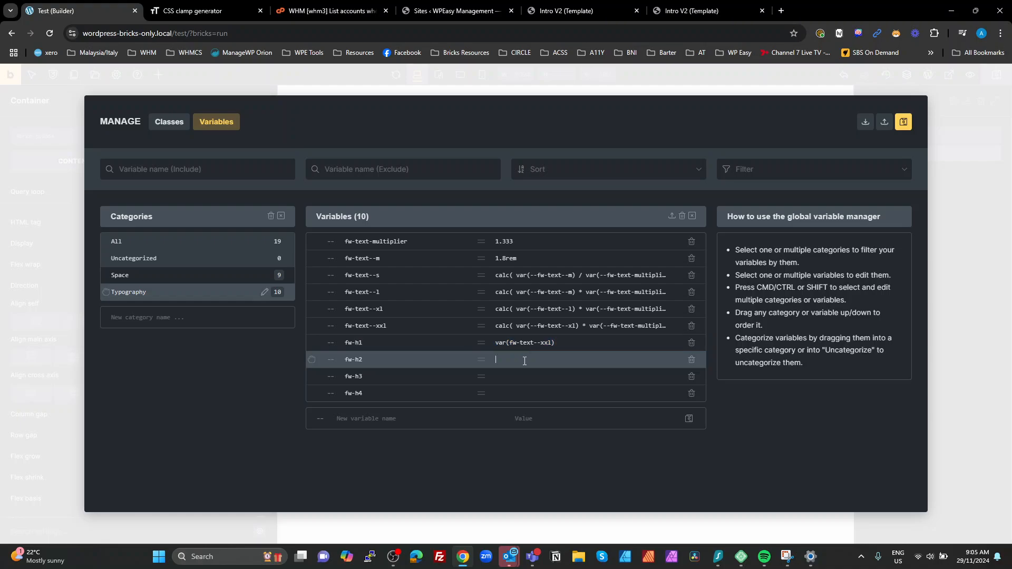
{"action": "key", "text": "ctrl+v"}
{"action": "left_click", "coordinate": [545, 360]}
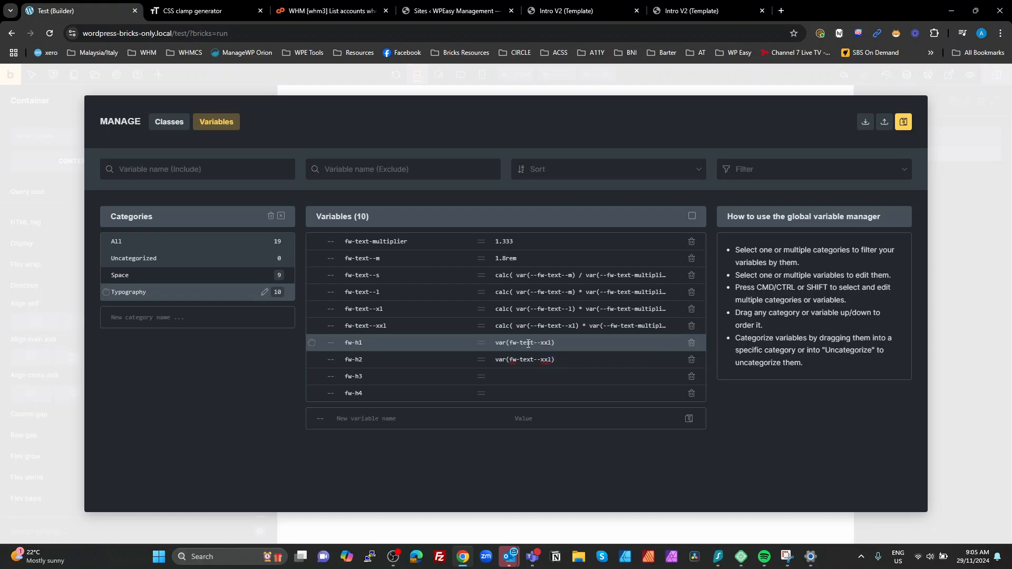
{"action": "key", "text": "BackSpace"}
Put the copied value into fw-h3 and shorten it to var(fw-text--l).
{"action": "left_click", "coordinate": [535, 376]}
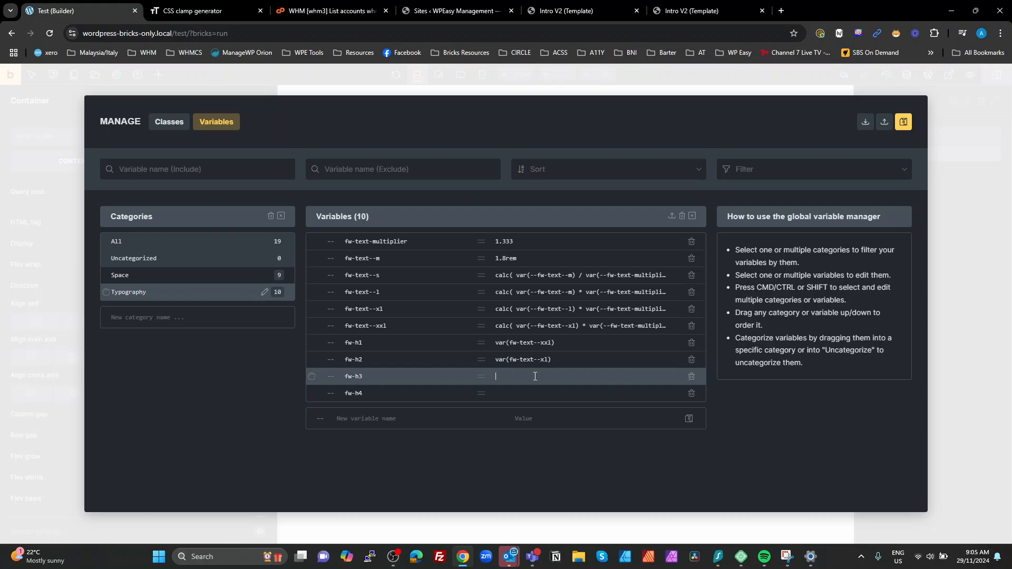
{"action": "key", "text": "ctrl+v"}
{"action": "left_click", "coordinate": [548, 377]}
{"action": "key", "text": "BackSpace"}
{"action": "key", "text": "BackSpace"}
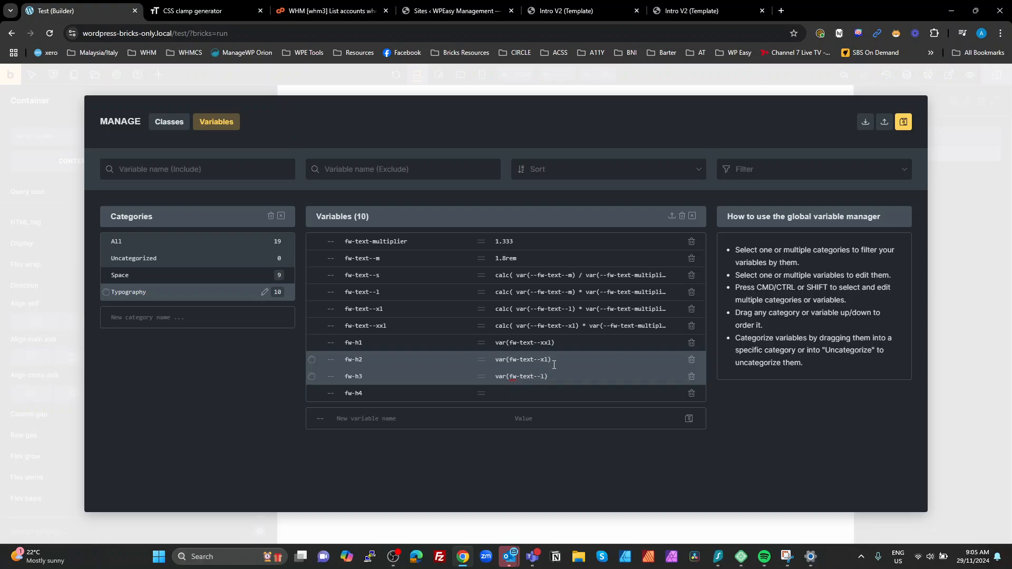
Put the copied value into fw-h4 and change its size suffix so it reads var(fw-text--m).
{"action": "left_click", "coordinate": [516, 393]}
{"action": "key", "text": "ctrl+v"}
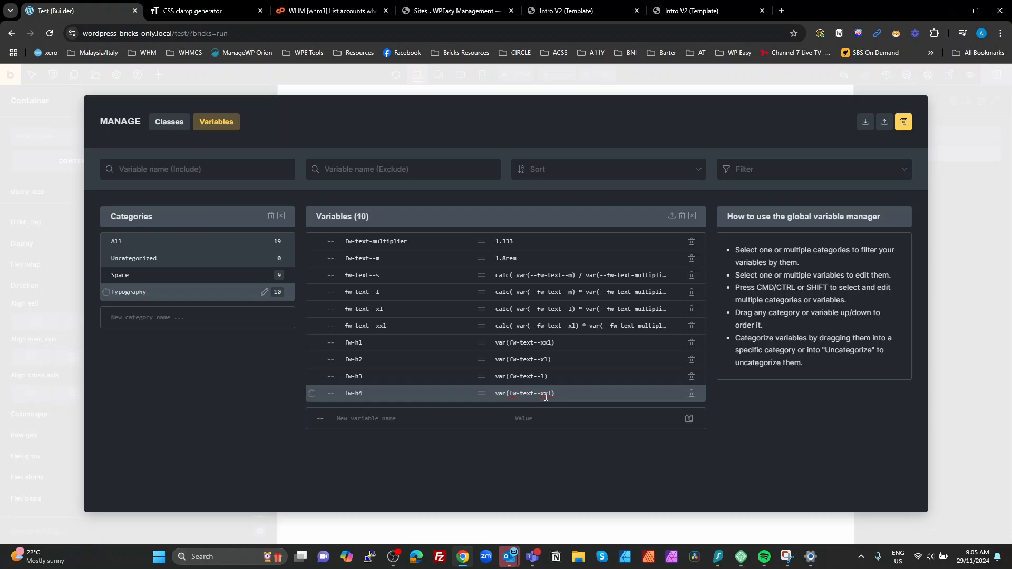
{"action": "left_click_drag", "start_coordinate": [552, 394], "coordinate": [542, 395]}
{"action": "type", "text": "m"}
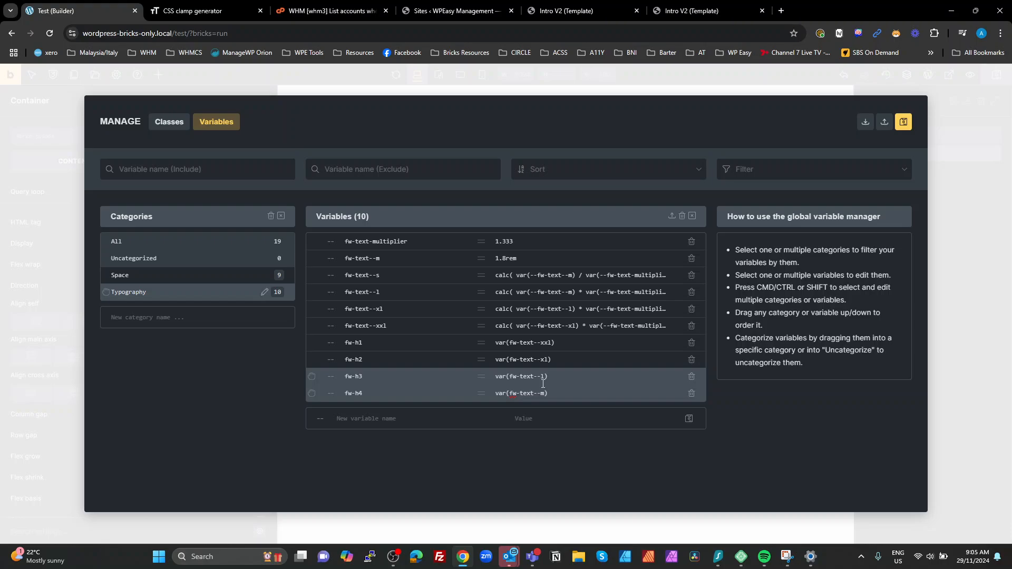
Add the missing -- prefix before fw-text inside the var() values of fw-h1, fw-h2, fw-h3 and fw-h4.
{"action": "left_click", "coordinate": [510, 343]}
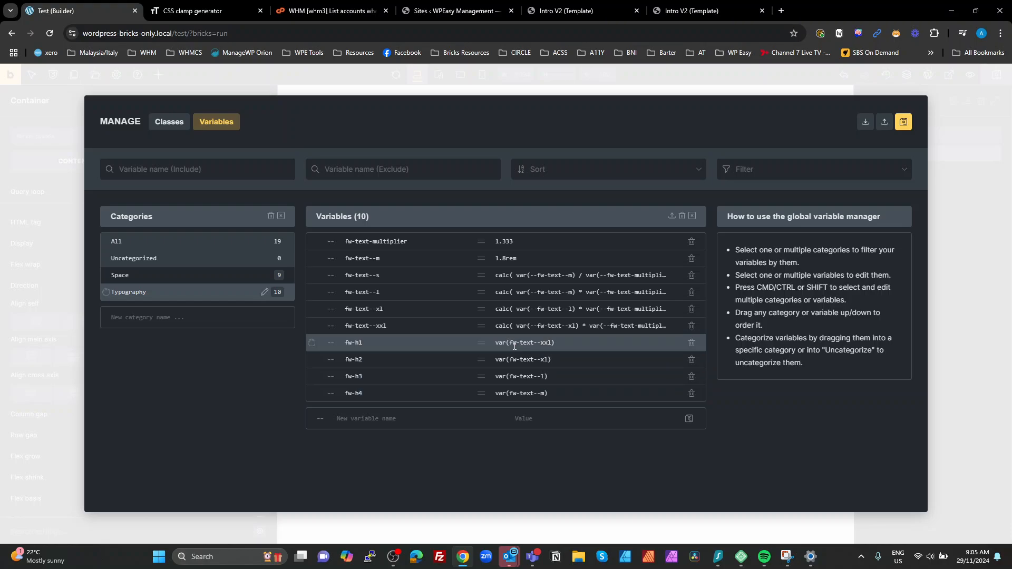
{"action": "type", "text": "--"}
{"action": "left_click", "coordinate": [511, 360]}
{"action": "type", "text": "-"}
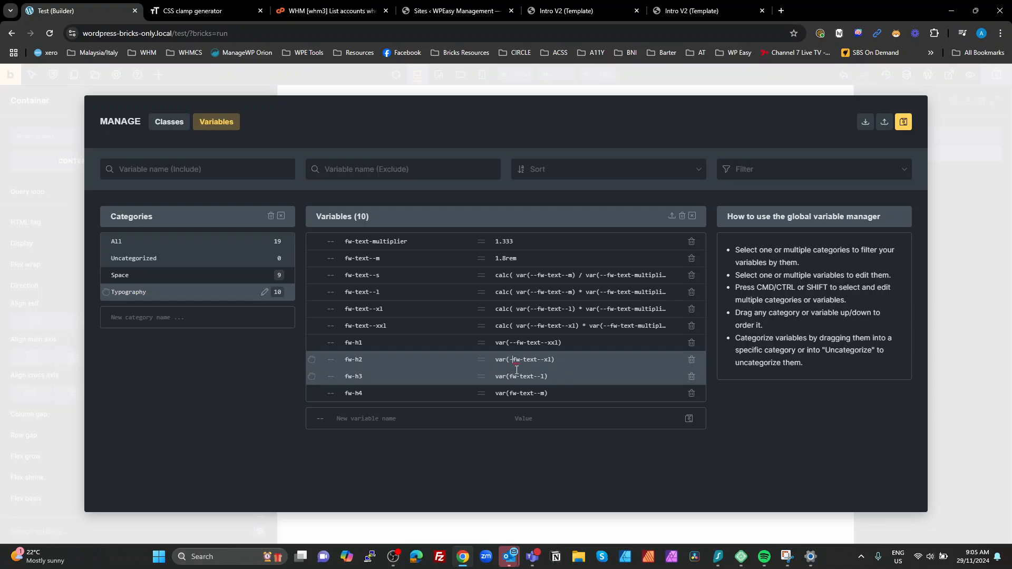
{"action": "type", "text": "-"}
{"action": "left_click", "coordinate": [514, 376]}
{"action": "type", "text": "--"}
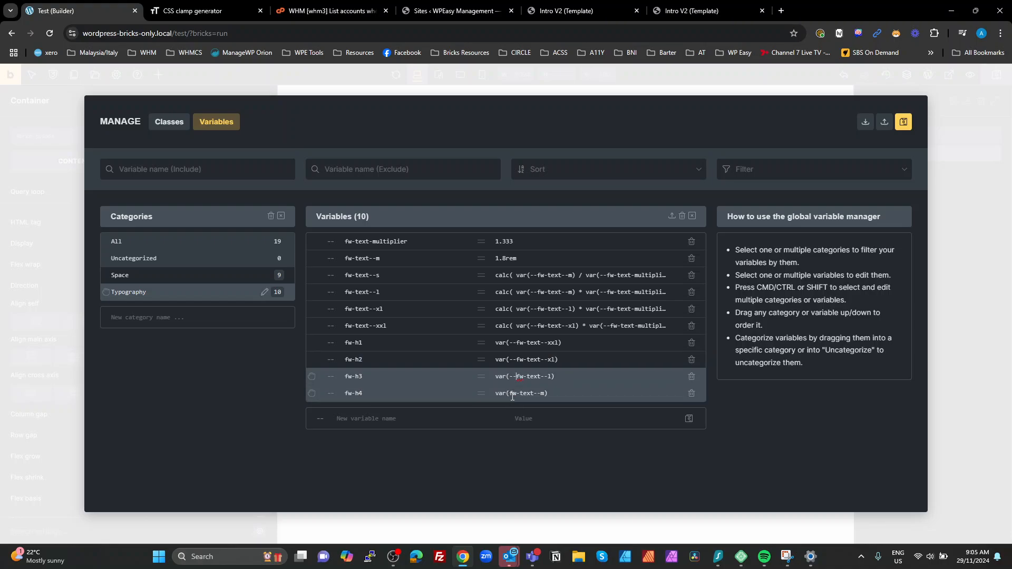
{"action": "left_click", "coordinate": [512, 396]}
{"action": "type", "text": "-"}
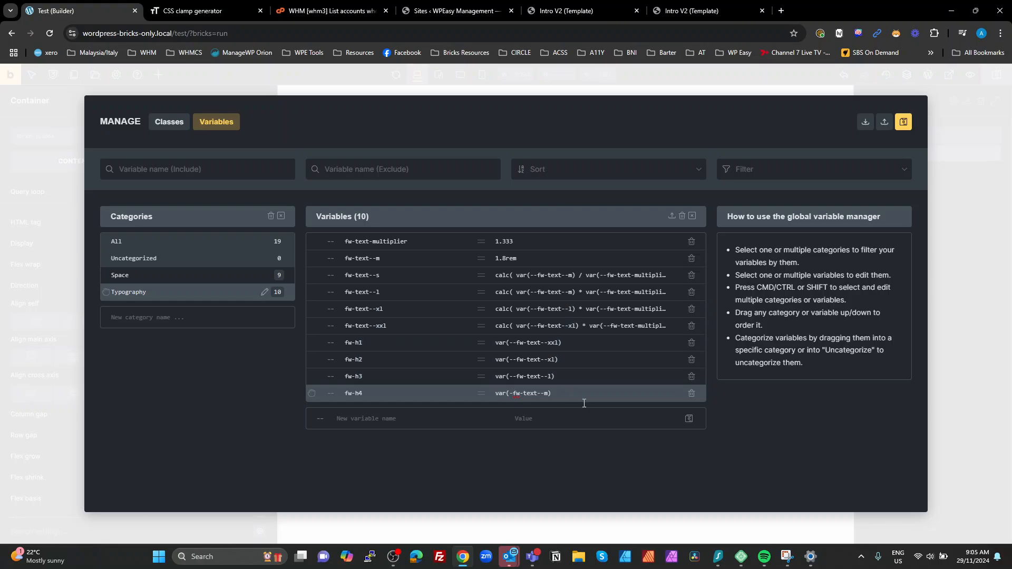
{"action": "type", "text": "-"}
Create the variable fw-text-line-height with the value 1.5 in the Typography category.
{"action": "left_click", "coordinate": [392, 418]}
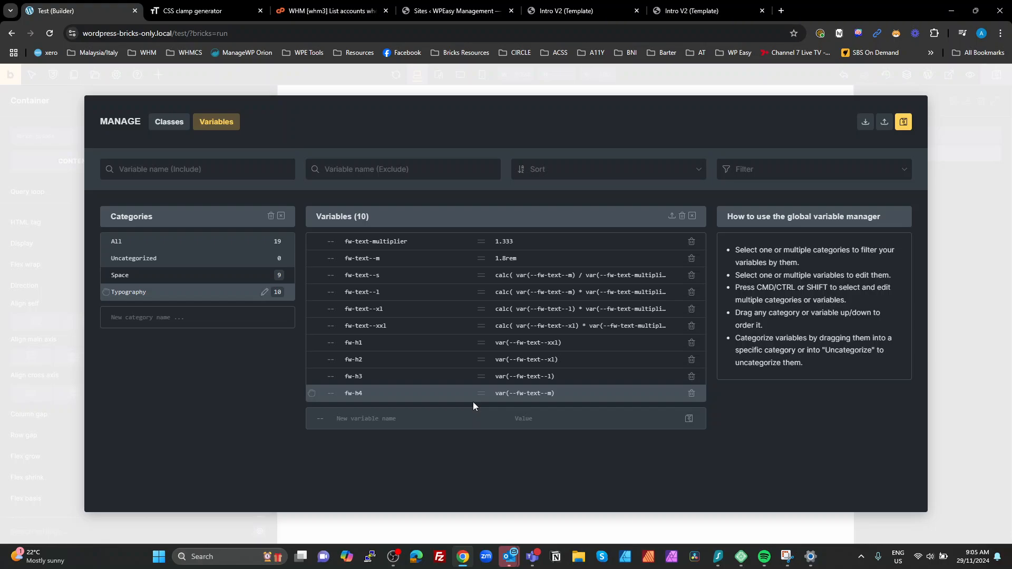
{"action": "type", "text": "fw"}
{"action": "type", "text": "-"}
{"action": "type", "text": "text-line-he"}
{"action": "type", "text": "ight"}
{"action": "type", "text": "1.5"}
{"action": "left_click", "coordinate": [688, 419]}
Create the variable fw-heading-line-height with the value 1.3 and save the variables.
{"action": "type", "text": "fw"}
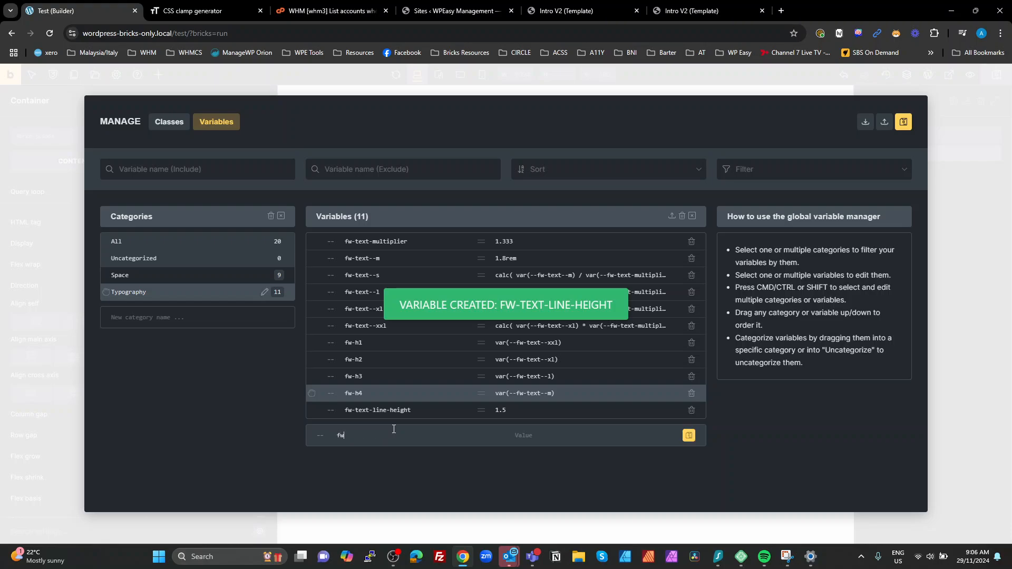
{"action": "type", "text": "-head"}
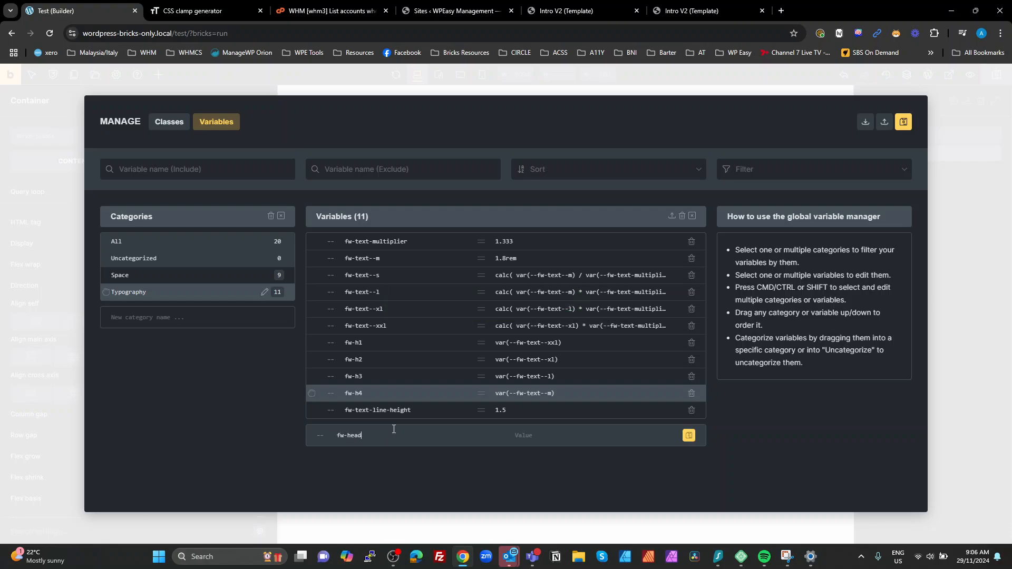
{"action": "type", "text": "ing-line-height"}
{"action": "key", "text": "Tab"}
{"action": "type", "text": "1"}
{"action": "left_click", "coordinate": [689, 435]}
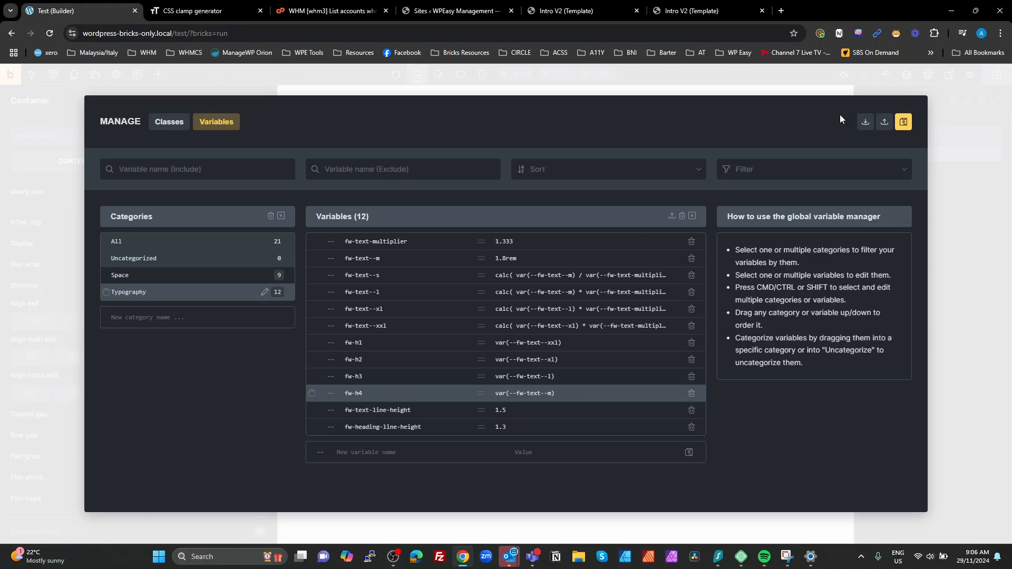
{"action": "left_click", "coordinate": [903, 122]}
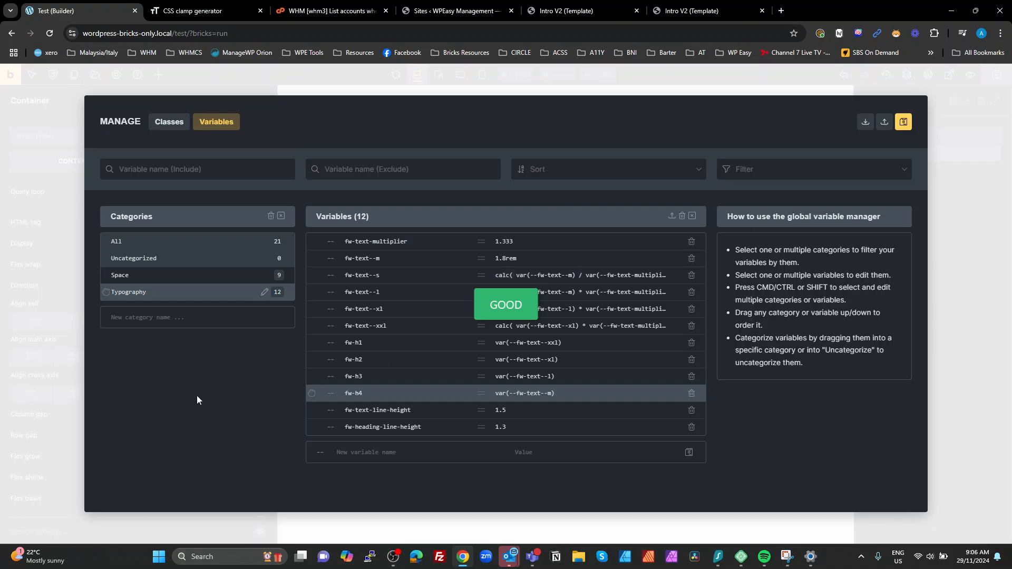
Add a variable category named Grids and open it.
{"action": "left_click", "coordinate": [180, 317]}
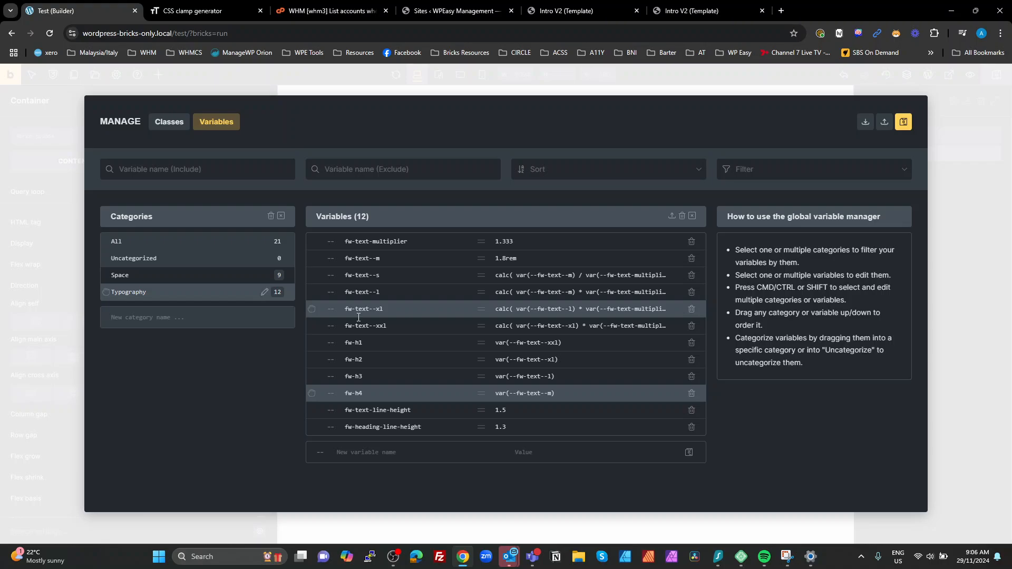
{"action": "type", "text": "Grids"}
{"action": "left_click", "coordinate": [276, 317]}
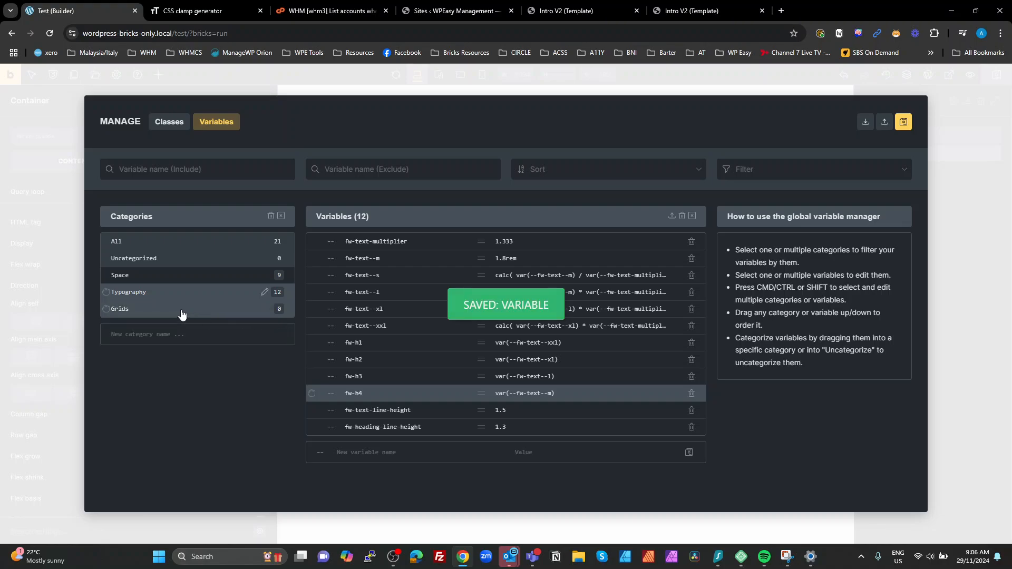
{"action": "left_click", "coordinate": [156, 312]}
Check the existing variables in the Space category and return to Grids.
{"action": "left_click", "coordinate": [359, 294]}
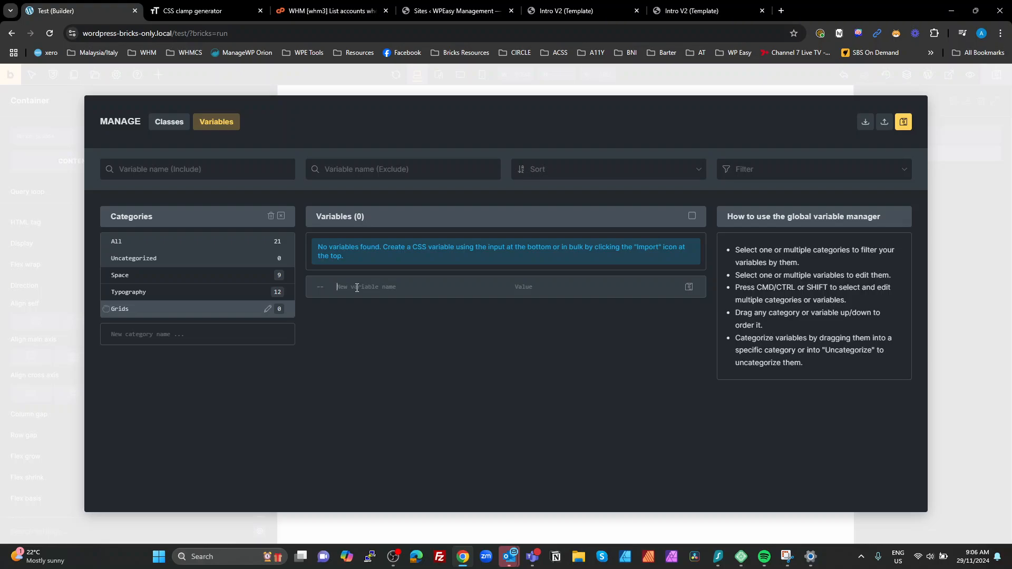
{"action": "left_click", "coordinate": [175, 284]}
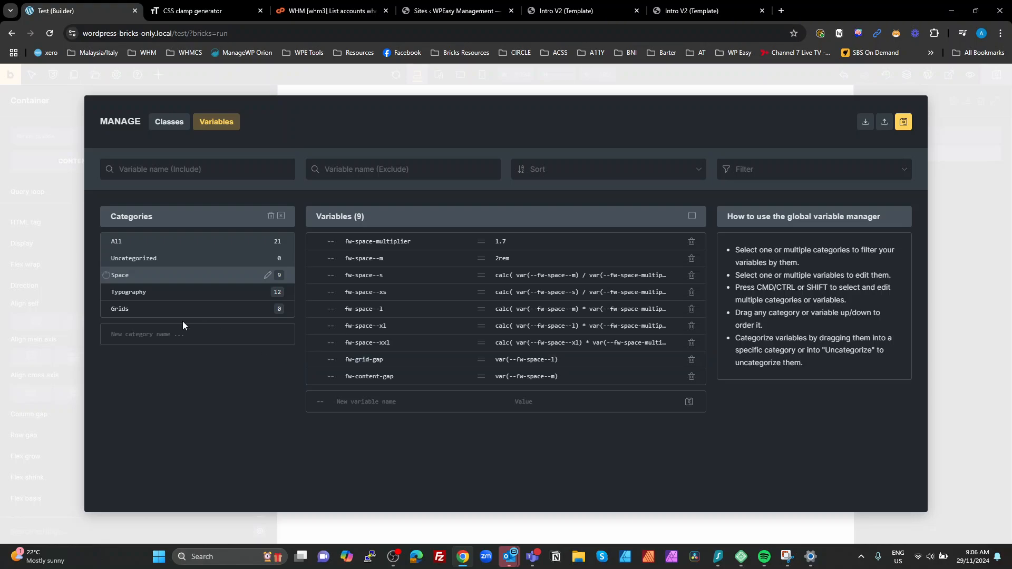
{"action": "left_click", "coordinate": [168, 314]}
Create the variable fw-grid--1 with the value minmax(0,1fr) in the Grids category.
{"action": "left_click", "coordinate": [361, 285]}
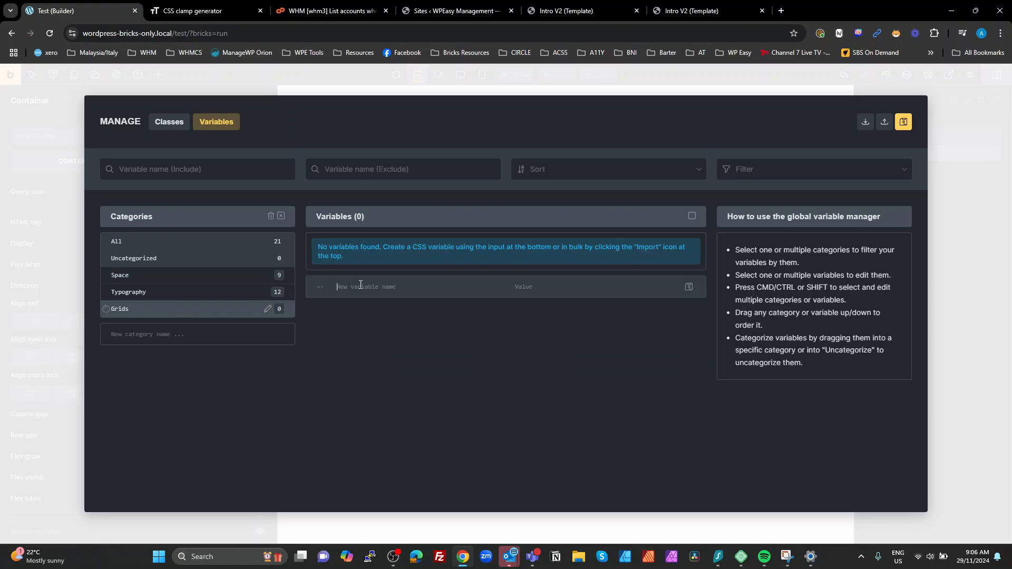
{"action": "type", "text": "g"}
{"action": "type", "text": "w-gri"}
{"action": "left_click", "coordinate": [556, 287]}
{"action": "type", "text": "minmax(0,1fr)"}
{"action": "left_click", "coordinate": [688, 287]}
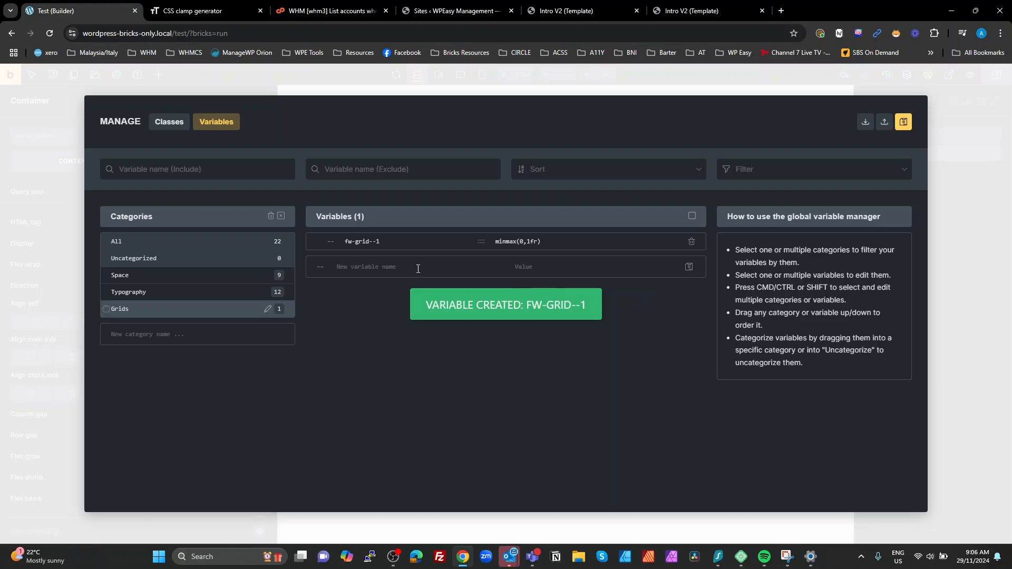
Copy the name fw-grid--1 and adapt it to create the variable fw-grid--2 without a value.
{"action": "left_click_drag", "start_coordinate": [343, 242], "coordinate": [378, 255]}
{"action": "key", "text": "ctrl+c"}
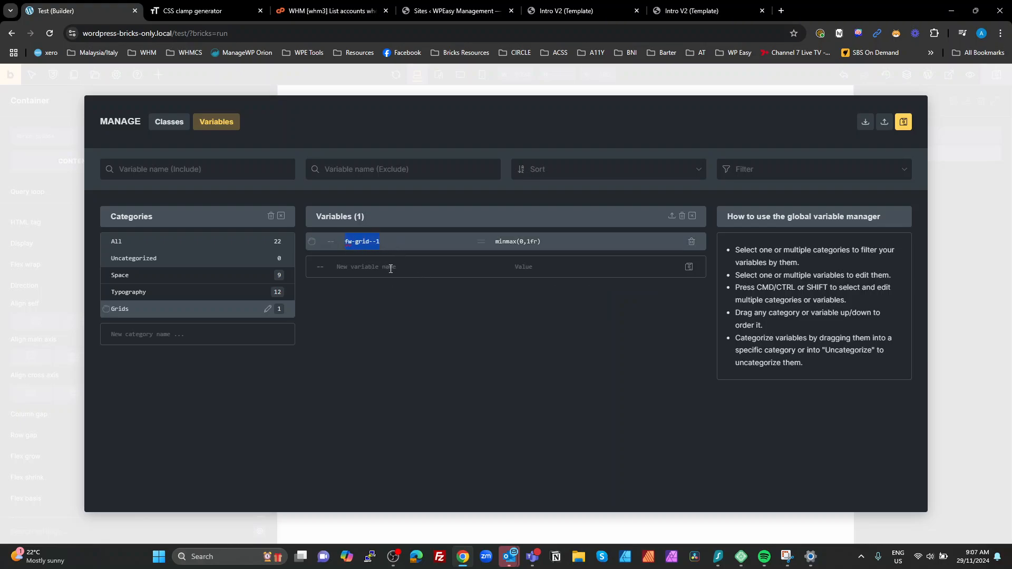
{"action": "left_click", "coordinate": [391, 267]}
{"action": "key", "text": "ctrl+v"}
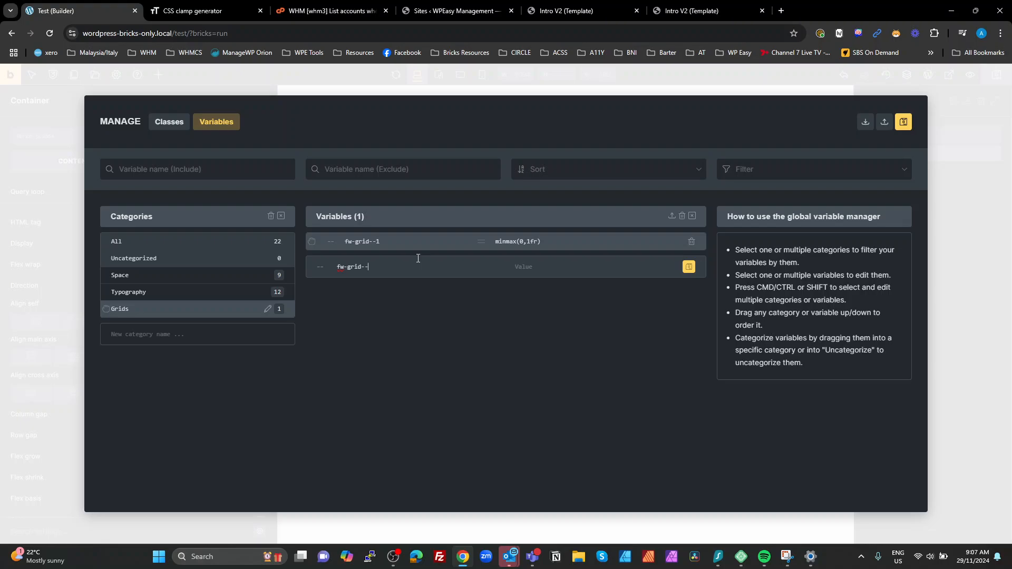
{"action": "type", "text": "2"}
{"action": "left_click", "coordinate": [689, 267]}
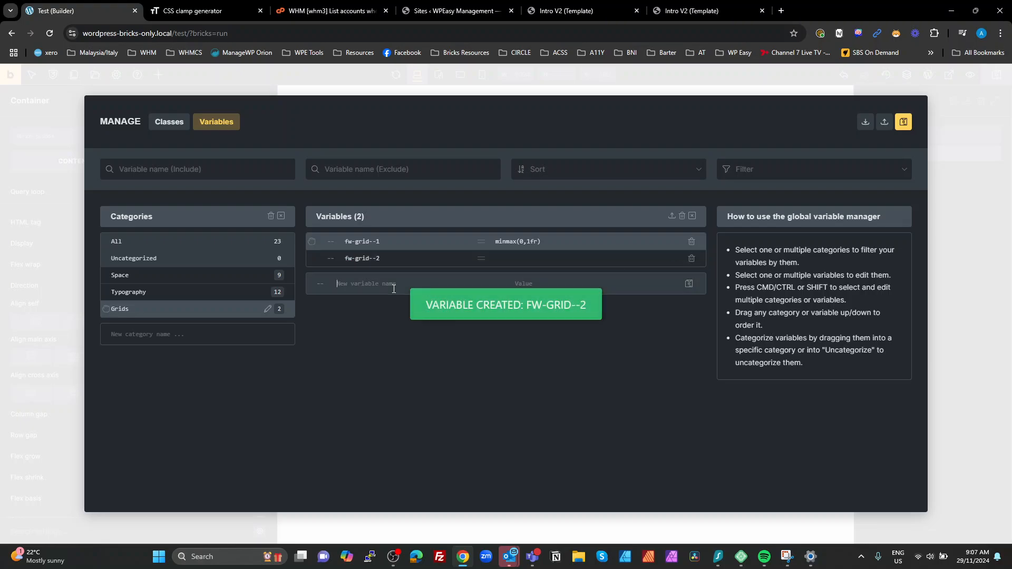
Create the variables fw-grid--3 and fw-grid--4 without values, adapting the copied fw-grid--1 name.
{"action": "key", "text": "ctrl+v"}
{"action": "key", "text": "BackSpace"}
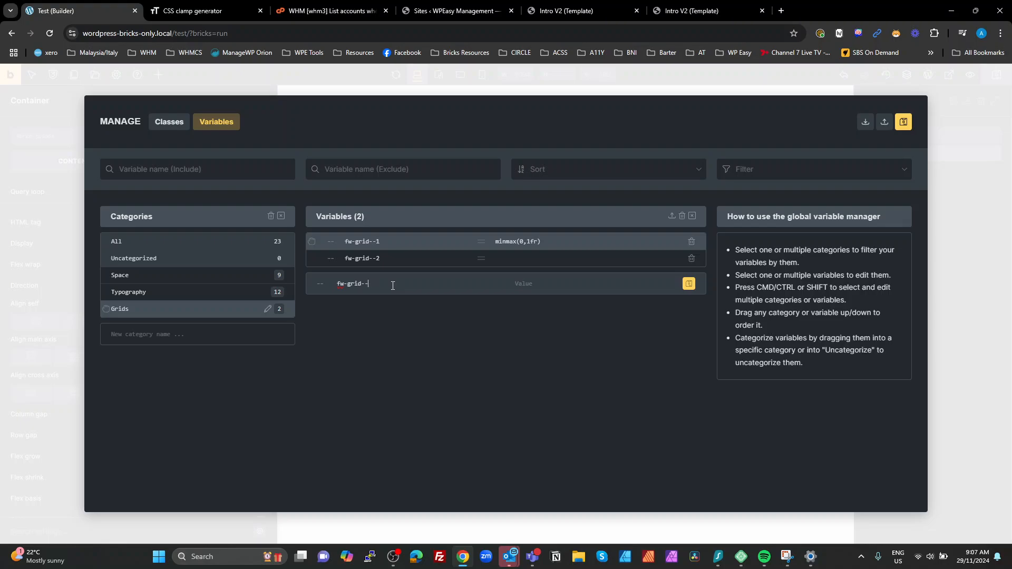
{"action": "left_click", "coordinate": [687, 284]}
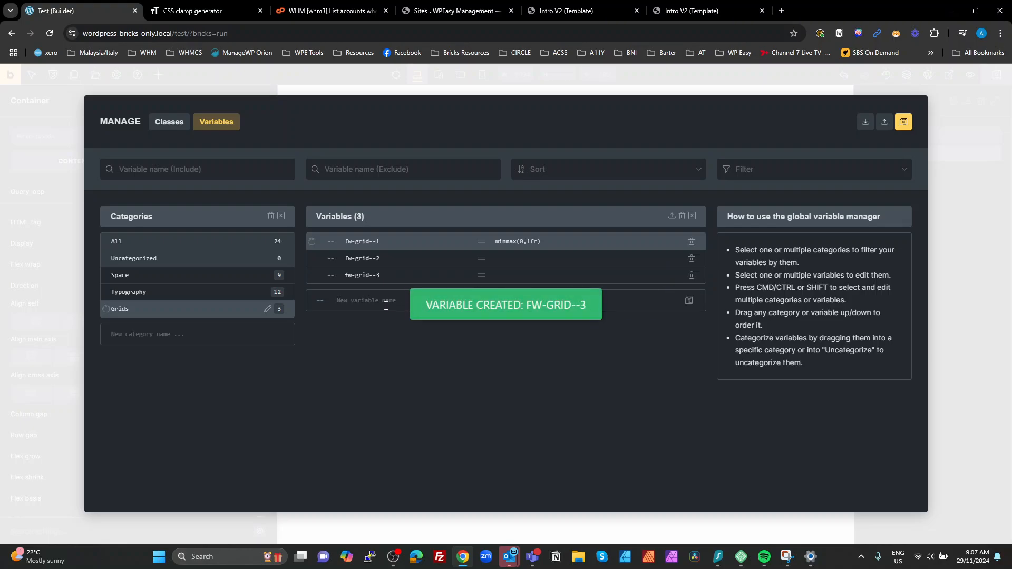
{"action": "left_click", "coordinate": [377, 303]}
{"action": "key", "text": "ctrl+v"}
{"action": "key", "text": "BackSpace"}
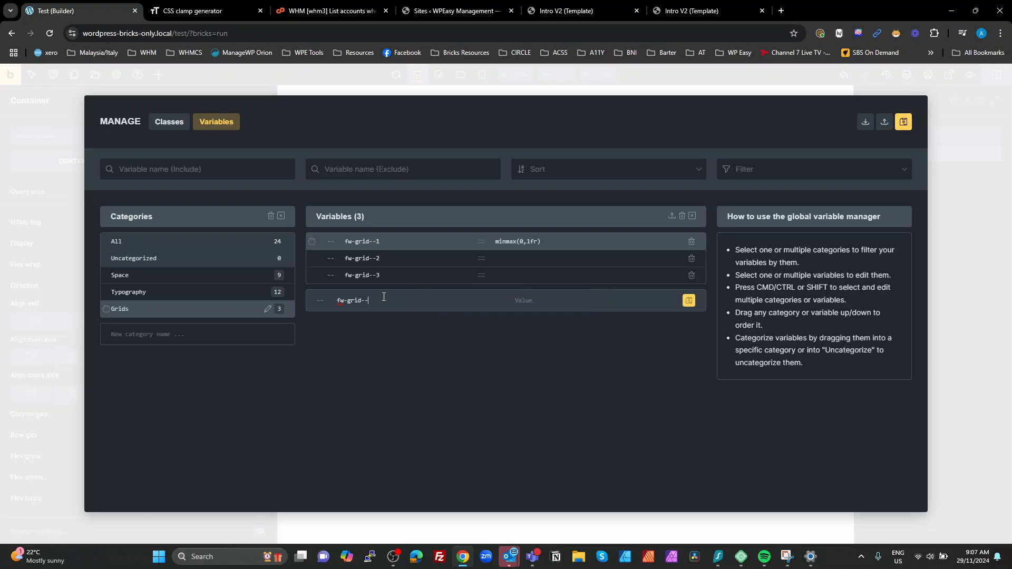
{"action": "type", "text": "4"}
{"action": "left_click", "coordinate": [689, 301]}
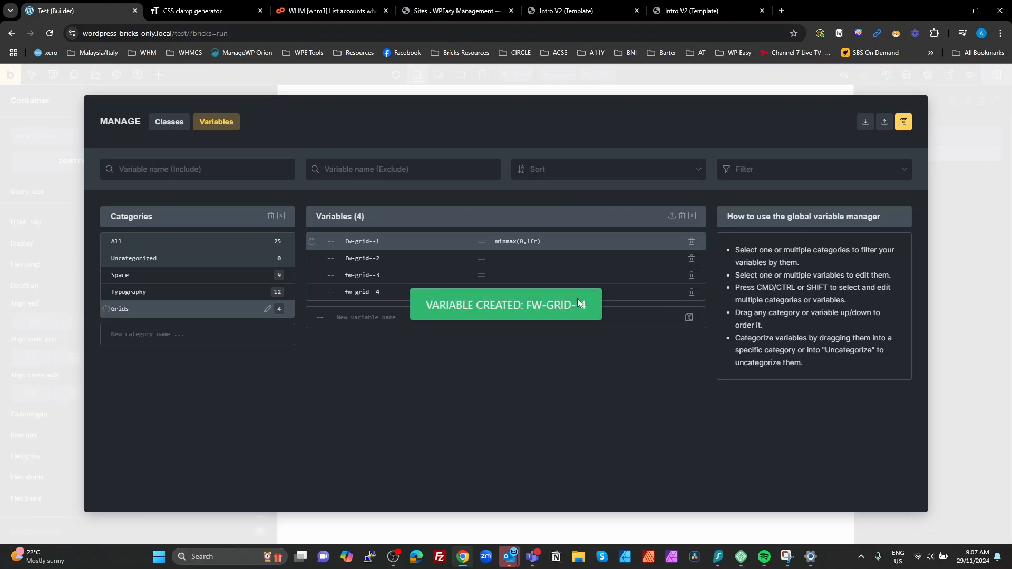
Create the variables fw-grid--5 and fw-grid--6 without values from the copied grid name.
{"action": "left_click", "coordinate": [387, 314]}
{"action": "key", "text": "ctrl+v"}
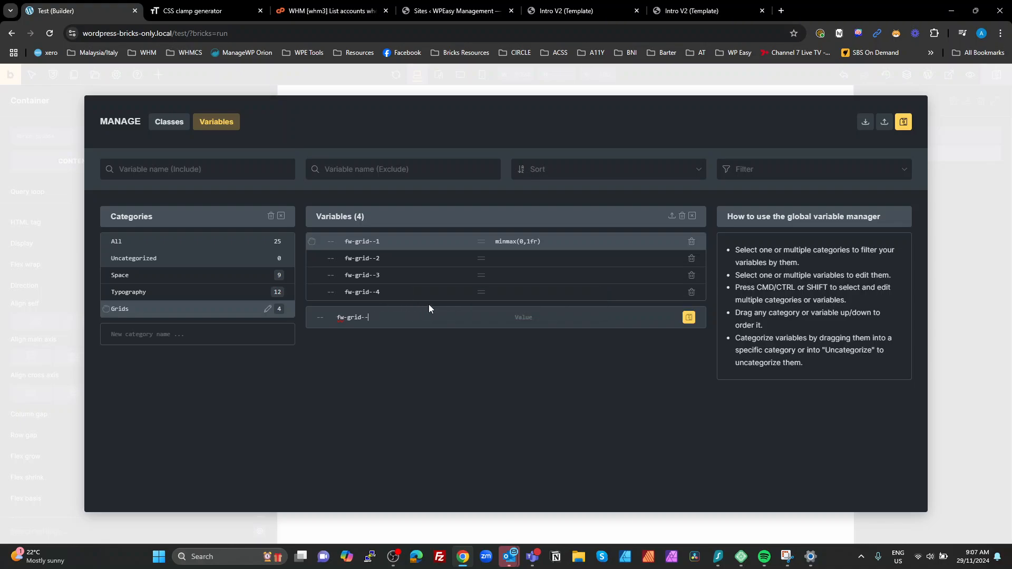
{"action": "left_click", "coordinate": [688, 318]}
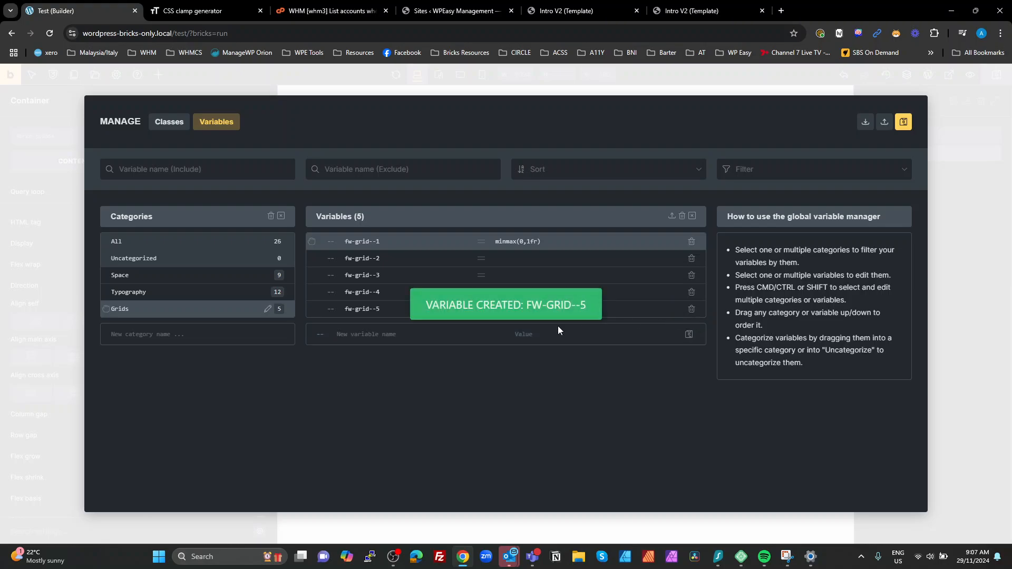
{"action": "key", "text": "ctrl+v"}
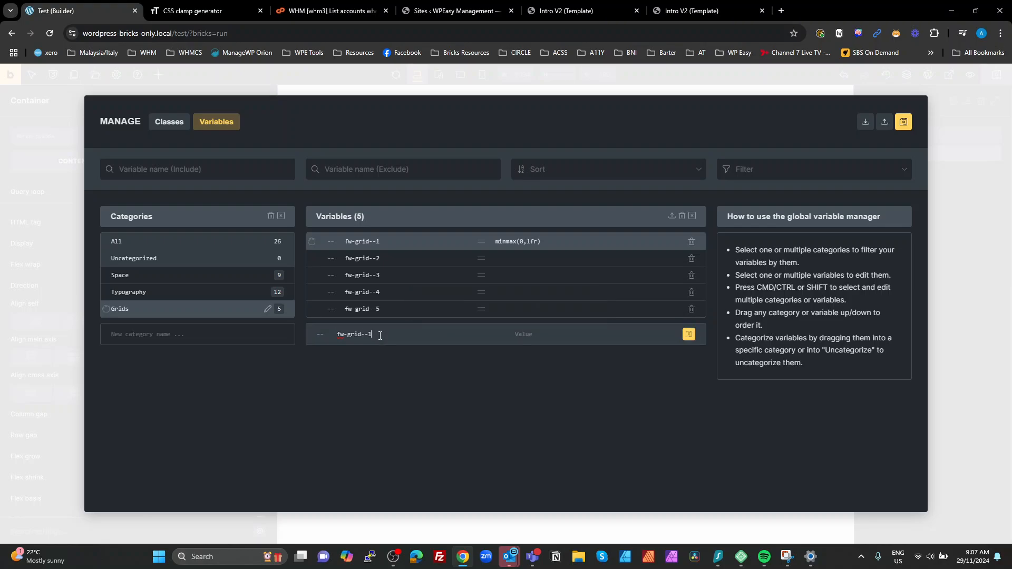
{"action": "left_click", "coordinate": [689, 335]}
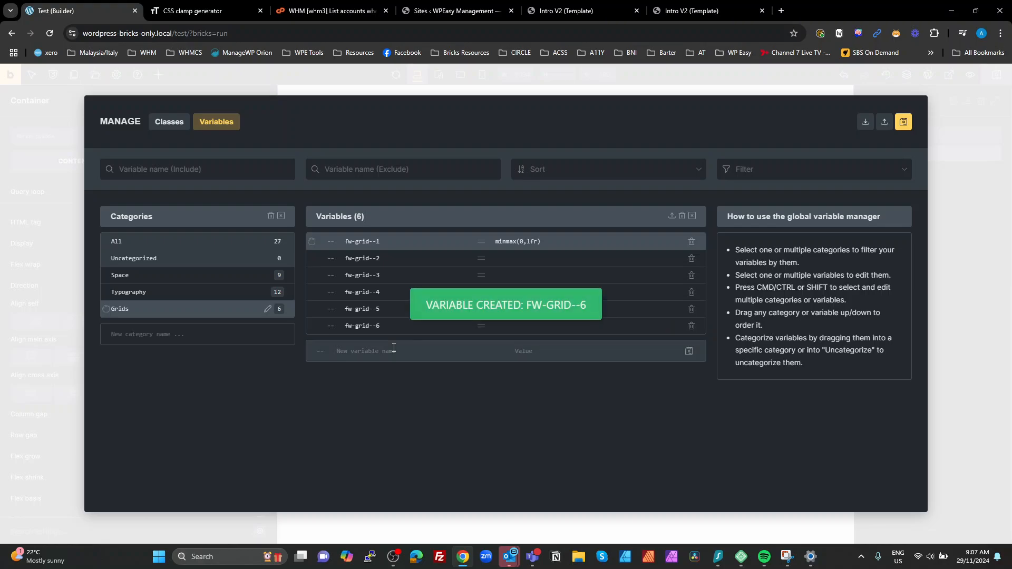
Create the uneven-column variables fw-grid--1-2 and fw-grid--2-1 without values, based on the copied grid name.
{"action": "key", "text": "ctrl+v"}
{"action": "type", "text": "-2"}
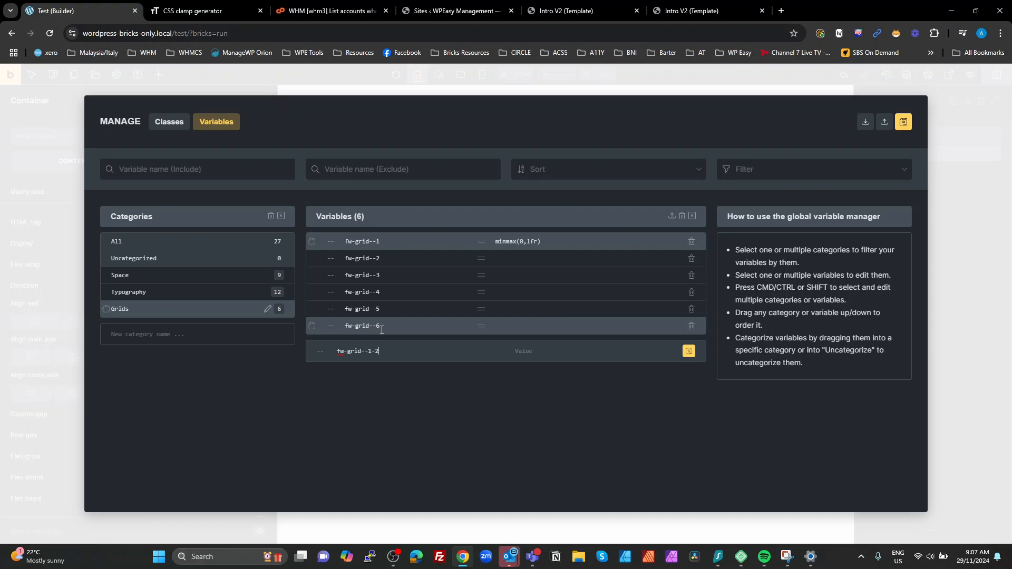
{"action": "left_click", "coordinate": [689, 351]}
{"action": "key", "text": "ctrl+v"}
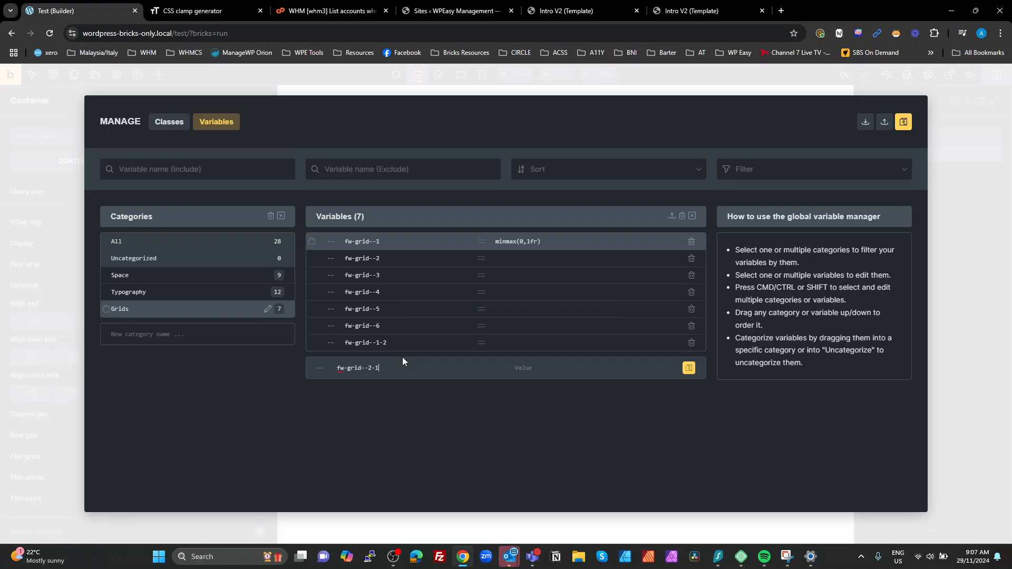
{"action": "left_click", "coordinate": [688, 371]}
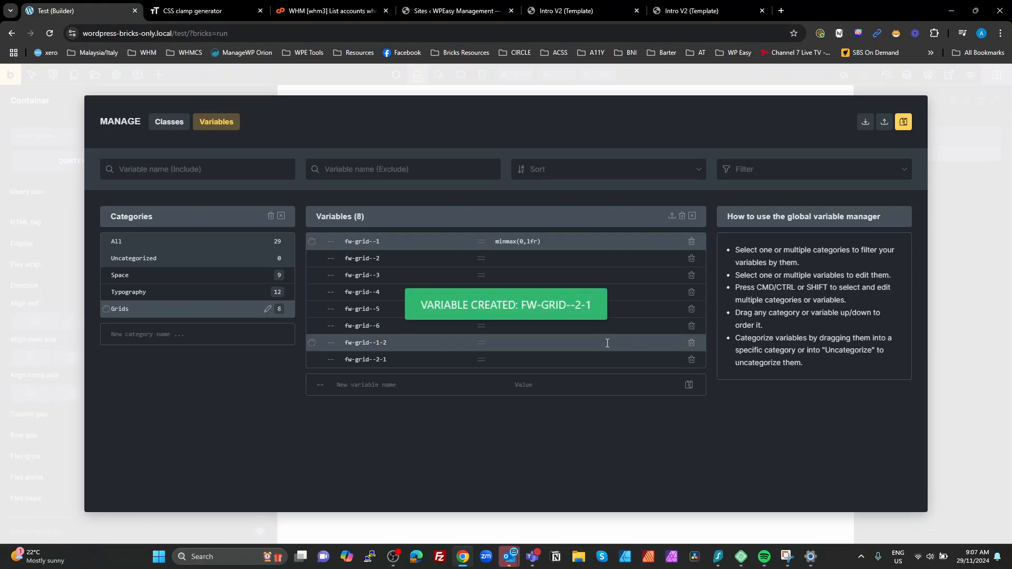
Copy the fw-grid--1 value and use it to set fw-grid--2 to repeat(2, minmax(0,1fr)).
{"action": "left_click", "coordinate": [533, 257]}
{"action": "left_click_drag", "start_coordinate": [543, 241], "coordinate": [495, 241]}
{"action": "key", "text": "ctrl+c"}
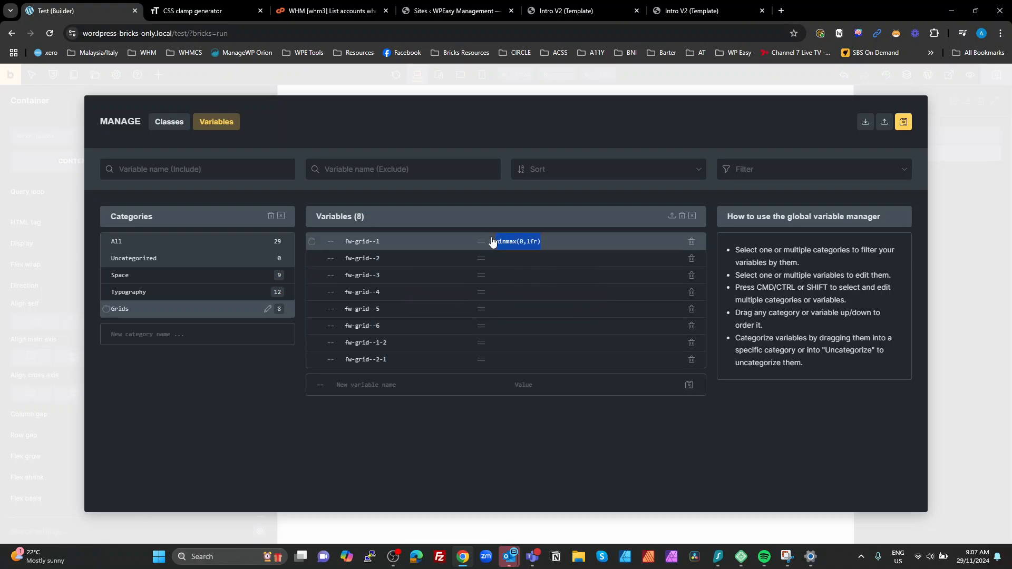
{"action": "left_click", "coordinate": [517, 258]}
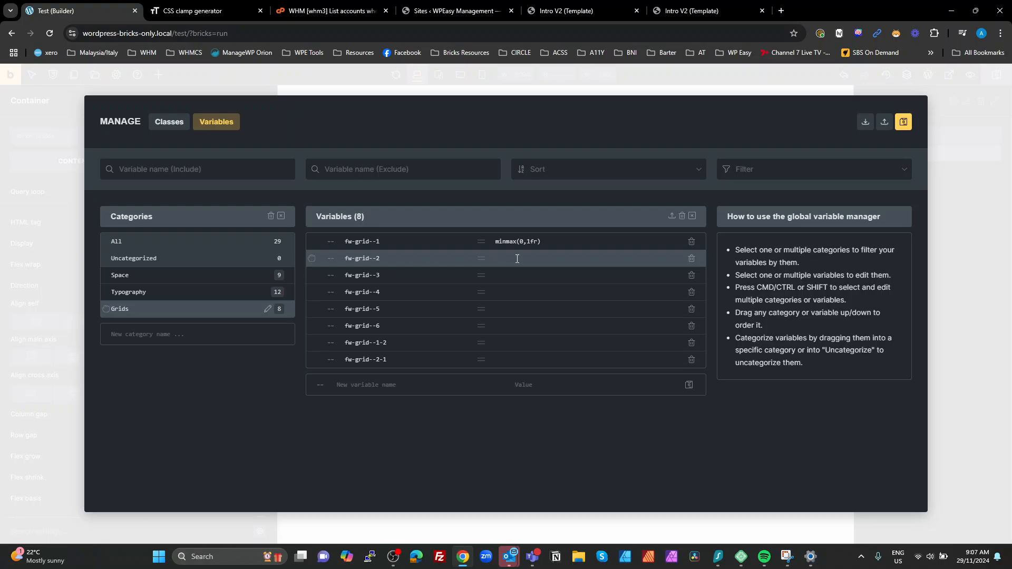
{"action": "type", "text": "repeat(2,"}
{"action": "key", "text": "ctrl+v"}
{"action": "type", "text": ")"}
Copy the fw-grid--2 value into fw-grid--3 and change it to repeat(3, minmax(0,1fr)).
{"action": "left_click_drag", "start_coordinate": [578, 260], "coordinate": [496, 259]}
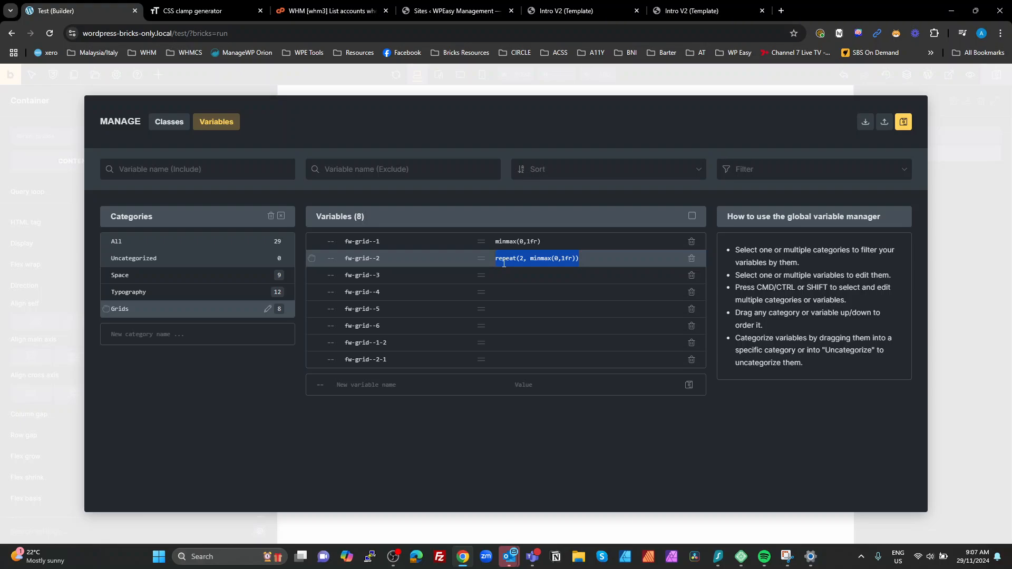
{"action": "key", "text": "ctrl+c"}
{"action": "left_click", "coordinate": [519, 274]}
{"action": "key", "text": "ctrl+v"}
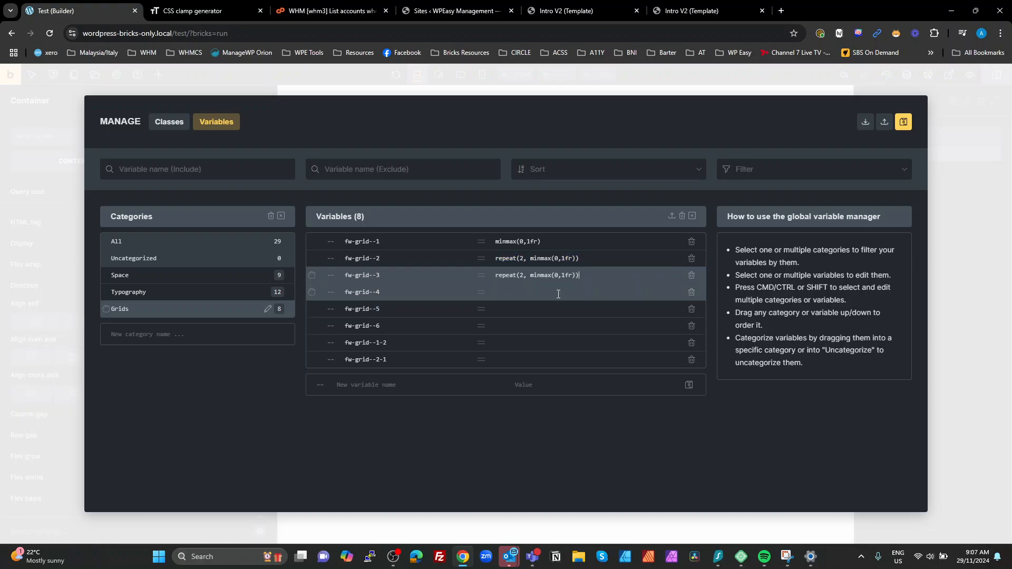
{"action": "left_click", "coordinate": [524, 279]}
{"action": "left_click", "coordinate": [525, 275]}
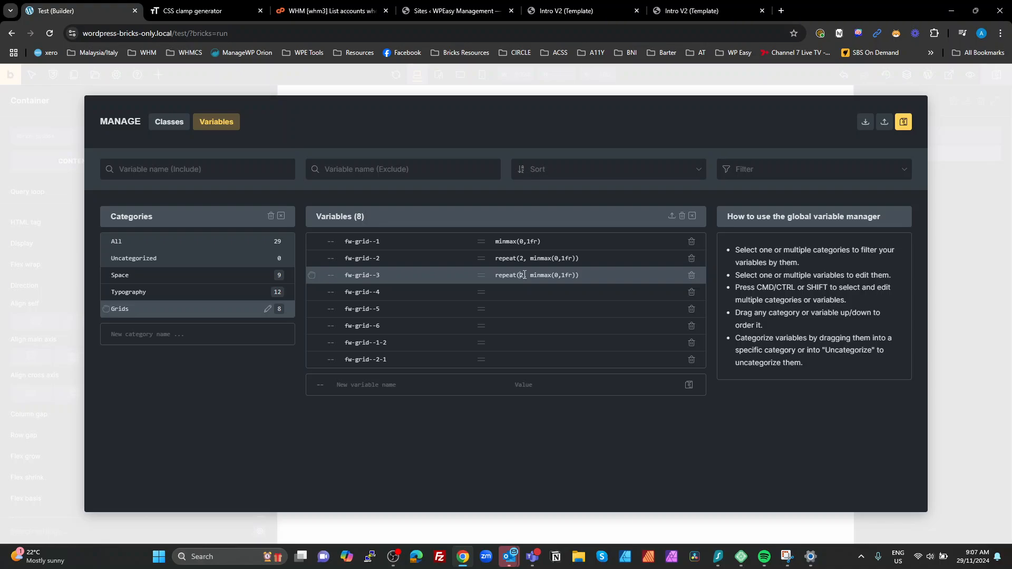
{"action": "key", "text": "BackSpace"}
{"action": "type", "text": "3"}
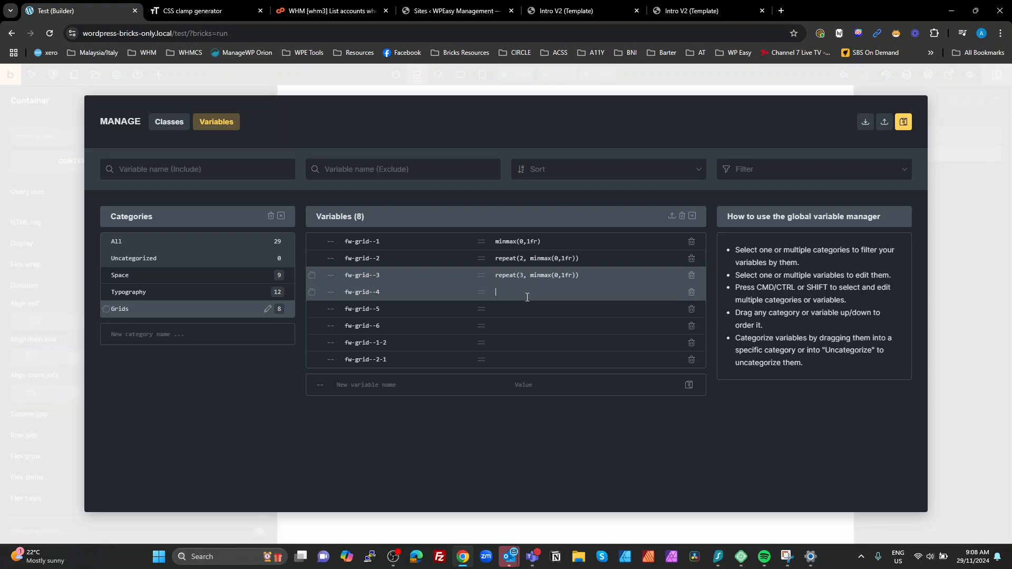
Reuse the copied repeat value for fw-grid--4 and make it repeat(4, minmax(0,1fr)).
{"action": "left_click", "coordinate": [527, 300]}
{"action": "key", "text": "ctrl+v"}
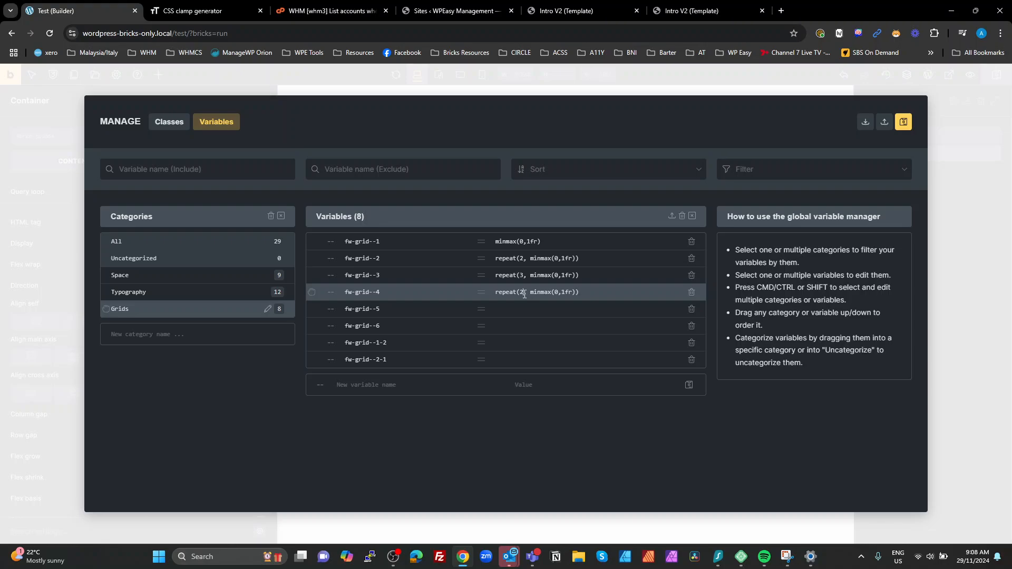
{"action": "left_click", "coordinate": [520, 291]}
{"action": "key", "text": "BackSpace"}
{"action": "type", "text": "4"}
Set fw-grid--5 to repeat(5, minmax(0,1fr)) and fw-grid--6 to repeat(6, minmax(0,1fr)) using the copied repeat value.
{"action": "left_click", "coordinate": [514, 307]}
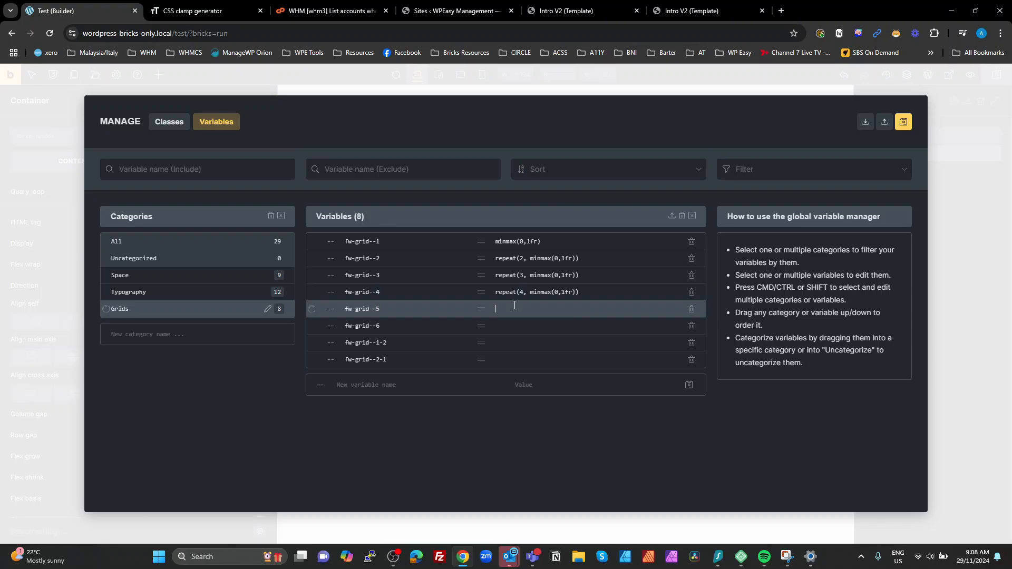
{"action": "key", "text": "ctrl+v"}
{"action": "key", "text": "BackSpace"}
{"action": "type", "text": "5"}
{"action": "left_click", "coordinate": [517, 324]}
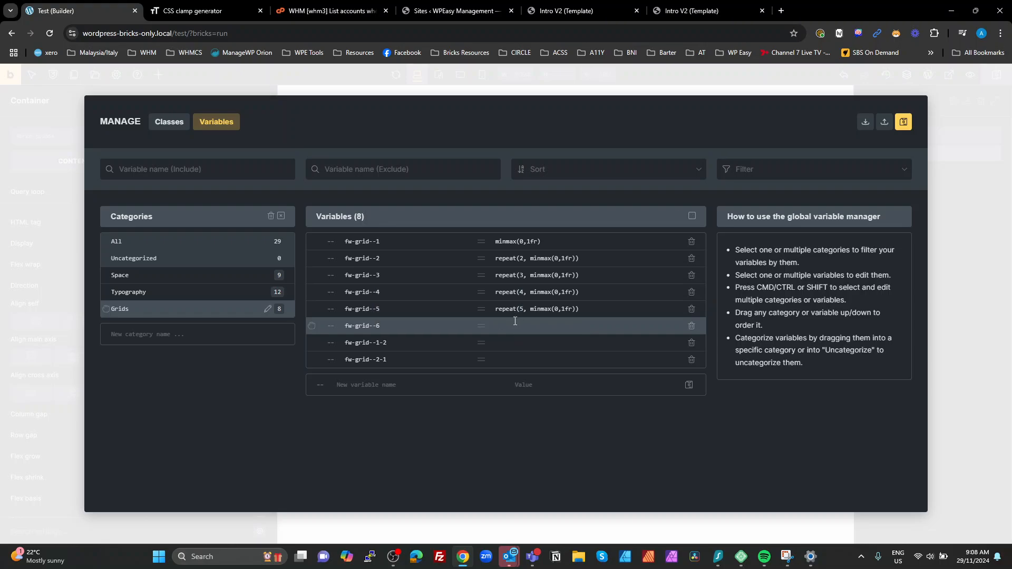
{"action": "key", "text": "ctrl+v"}
{"action": "left_click", "coordinate": [522, 321]}
{"action": "key", "text": "BackSpace"}
{"action": "type", "text": "6"}
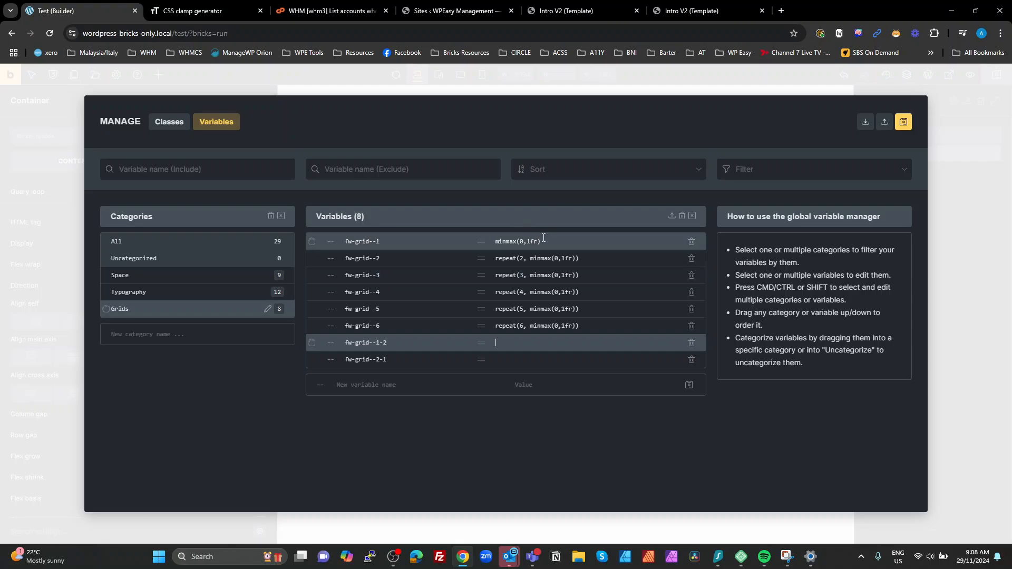
Set fw-grid--1-2 to minmax(0,1fr) minmax(0,2fr), building it from the copied fw-grid--1 value.
{"action": "left_click_drag", "start_coordinate": [541, 242], "coordinate": [495, 249]}
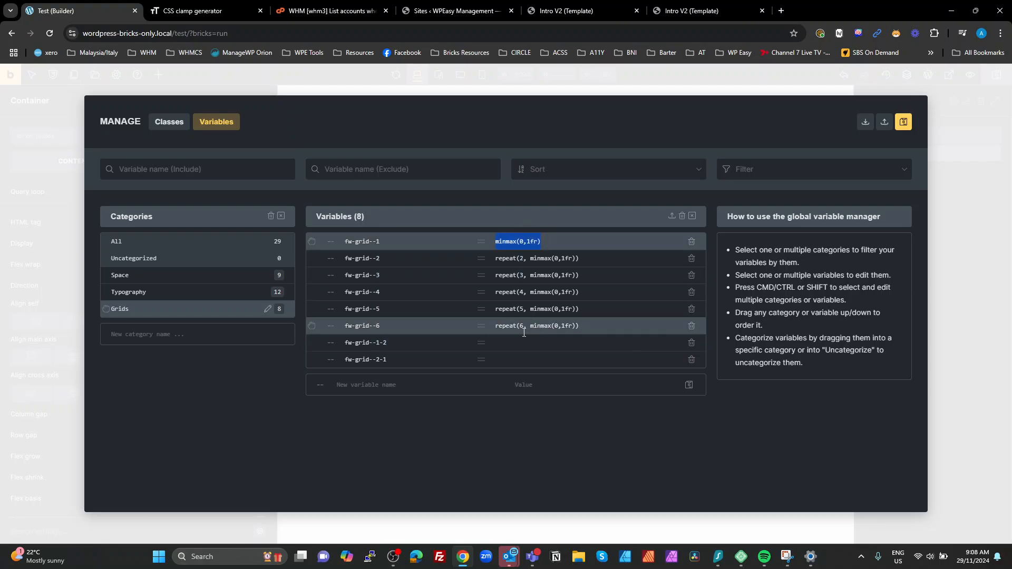
{"action": "left_click", "coordinate": [512, 344]}
{"action": "key", "text": "ctrl+v"}
{"action": "key", "text": "ctrl+v"}
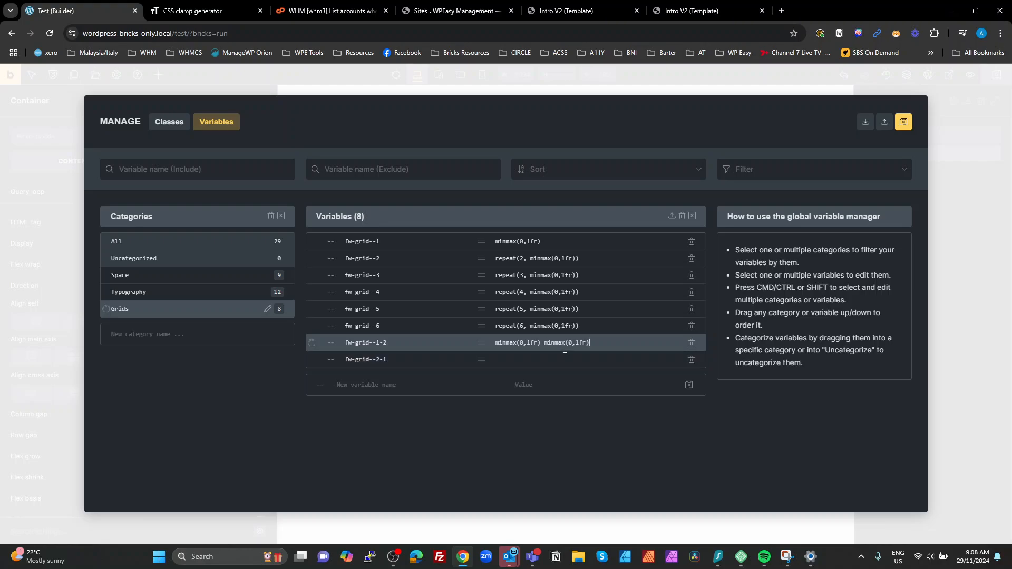
{"action": "left_click", "coordinate": [578, 344]}
{"action": "key", "text": "BackSpace"}
{"action": "type", "text": "2"}
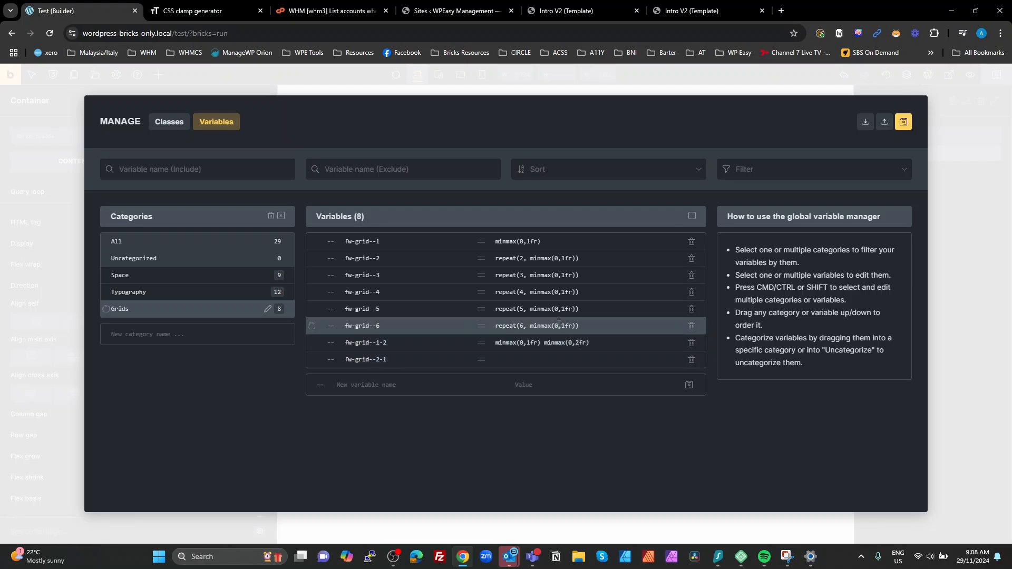
Set fw-grid--2-1 to minmax(0,2fr) minmax(0,1fr) from the same copied minmax value.
{"action": "left_click", "coordinate": [533, 359]}
{"action": "key", "text": "ctrl+v"}
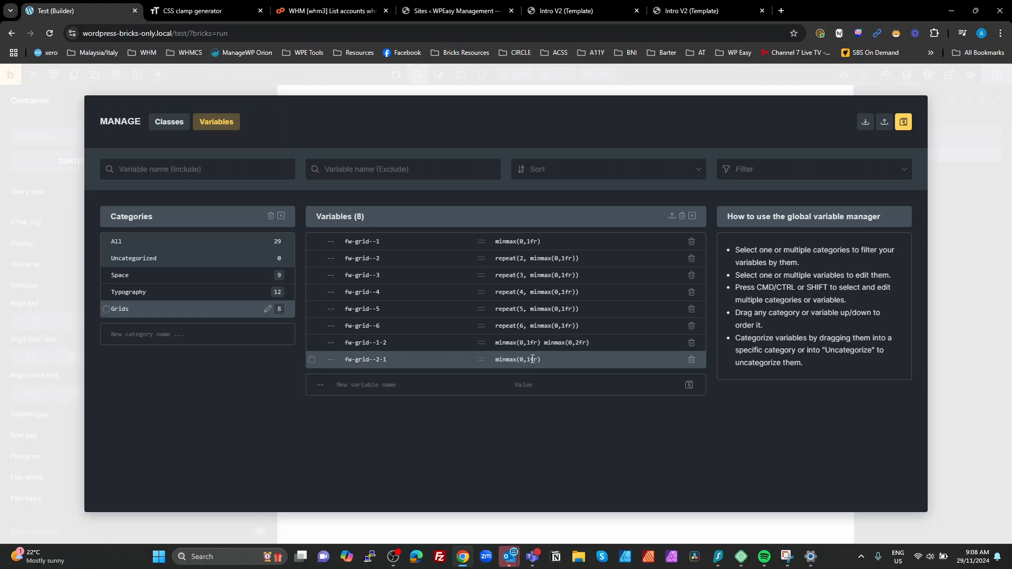
{"action": "left_click", "coordinate": [532, 360]}
{"action": "key", "text": "BackSpace"}
{"action": "type", "text": "2"}
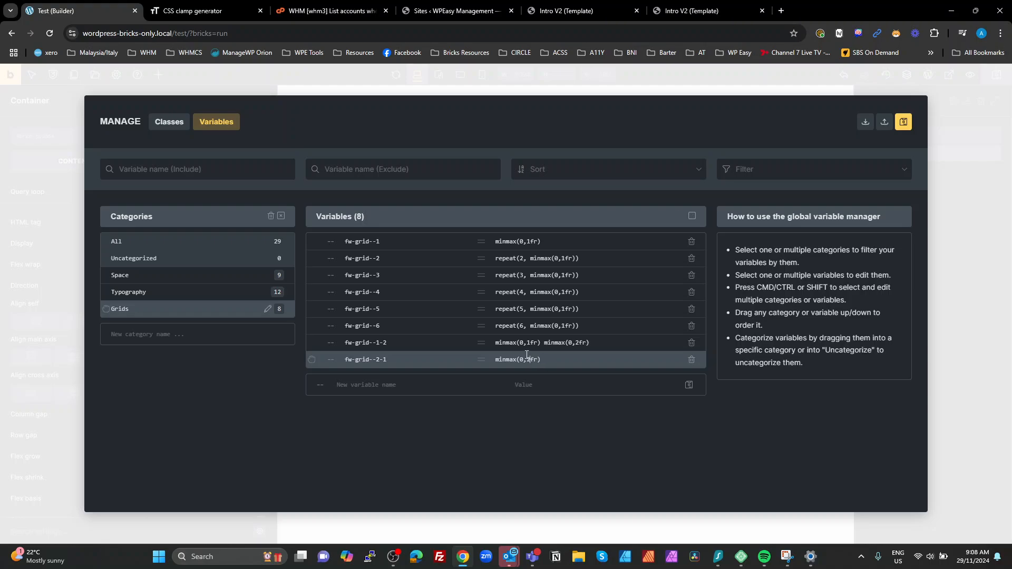
{"action": "left_click", "coordinate": [557, 362]}
{"action": "key", "text": "ctrl+v"}
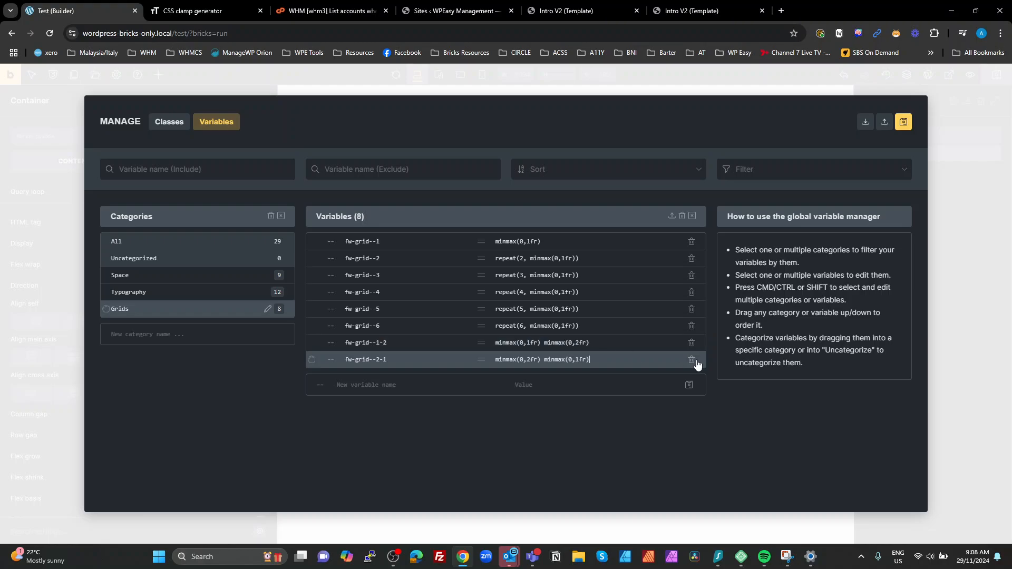
Save the global variables, close the variable manager and save the page.
{"action": "left_click", "coordinate": [903, 127]}
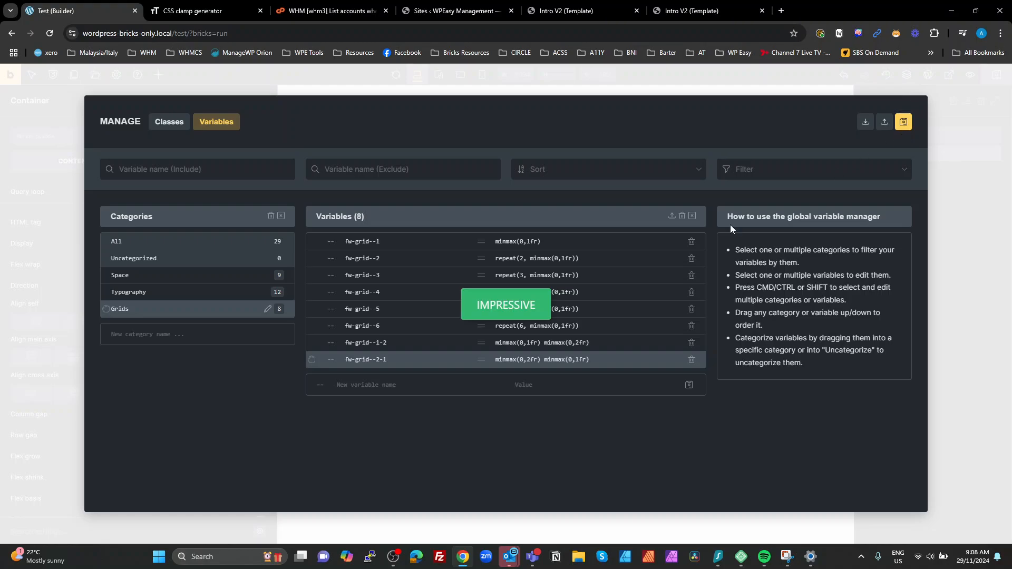
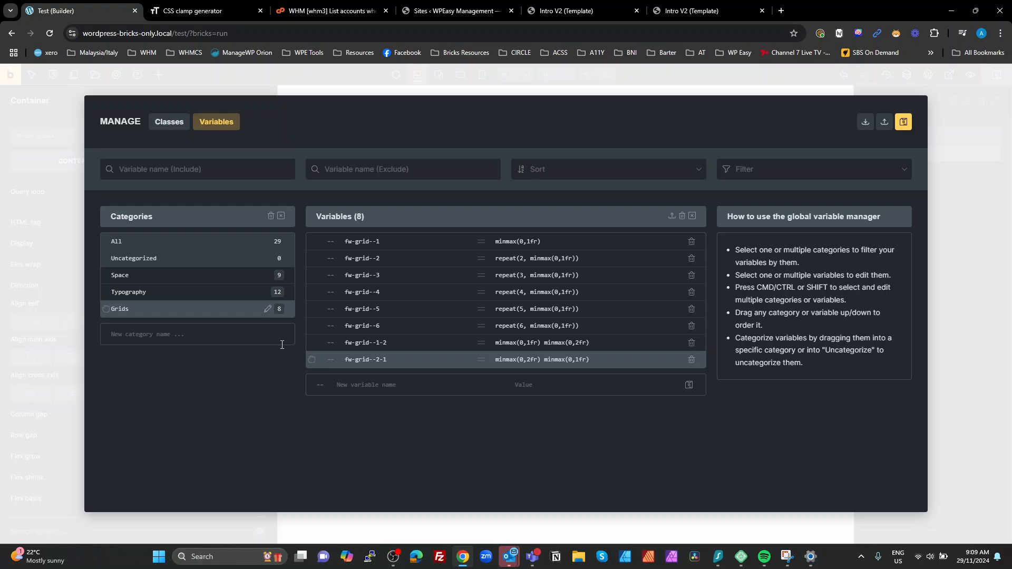
{"action": "left_click", "coordinate": [903, 122]}
{"action": "left_click", "coordinate": [984, 197]}
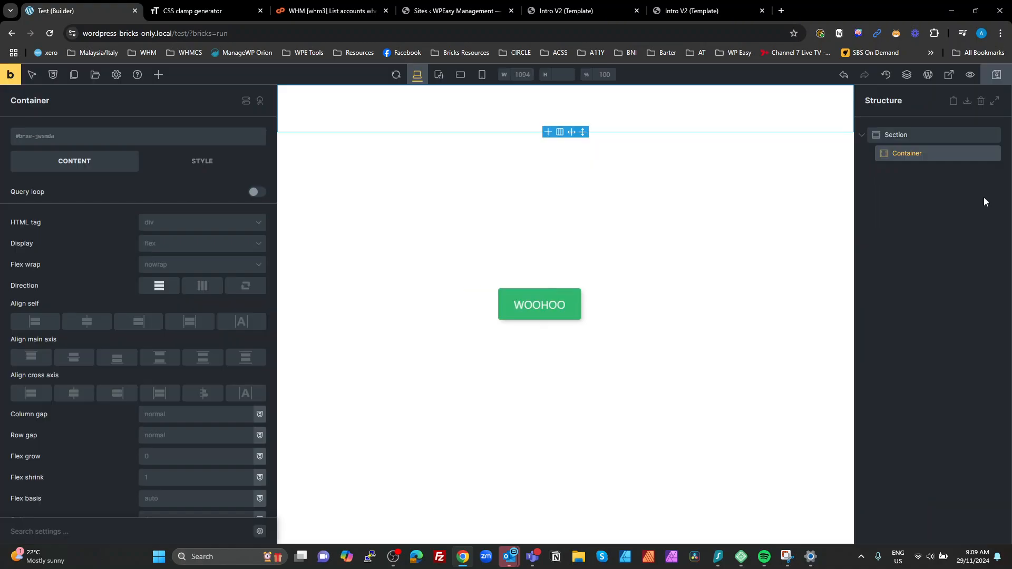
{"action": "left_click", "coordinate": [996, 75]}
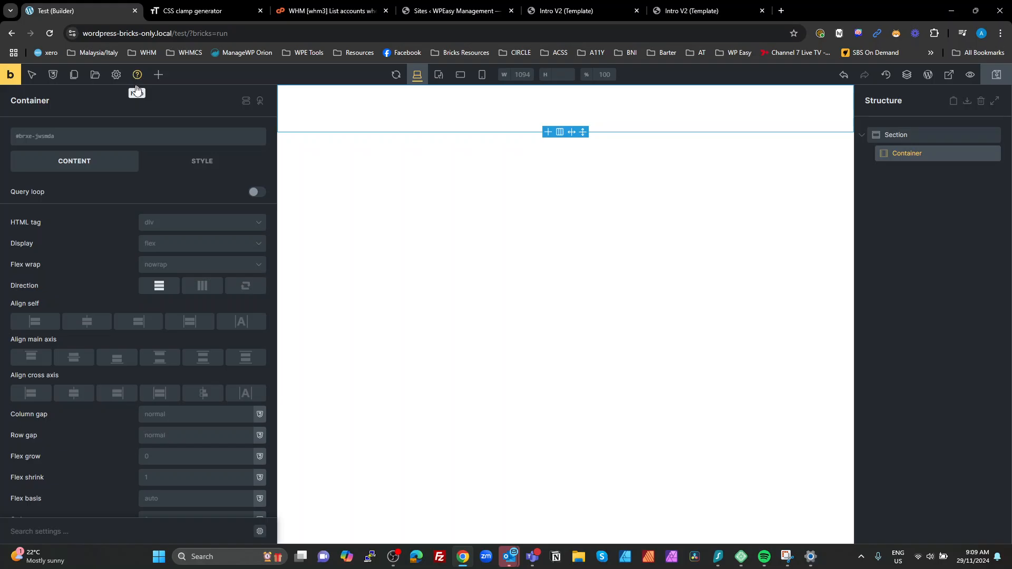
Open the Default theme style in the builder settings and look through its groups down to the section element.
{"action": "left_click", "coordinate": [117, 77]}
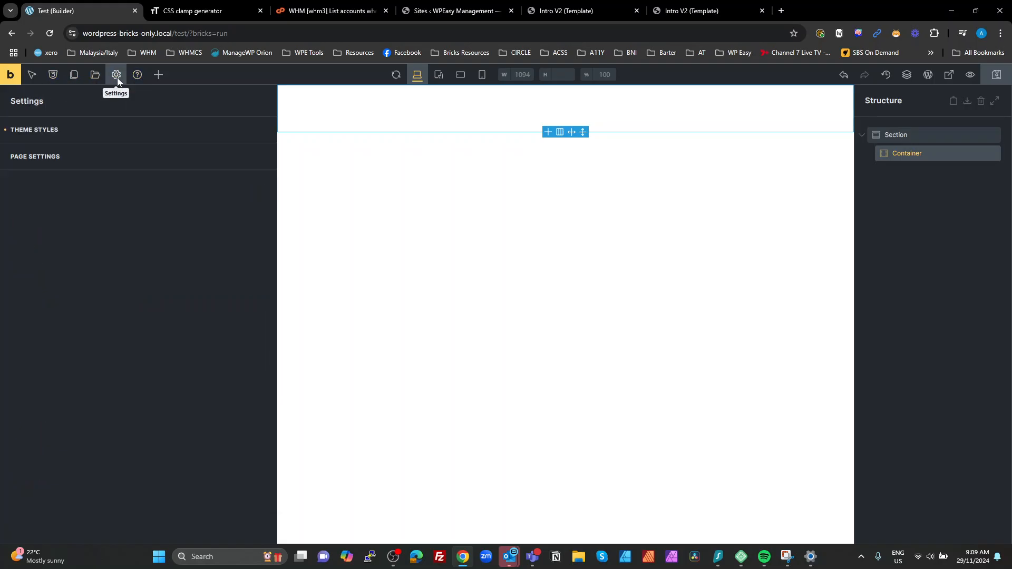
{"action": "left_click", "coordinate": [58, 129]}
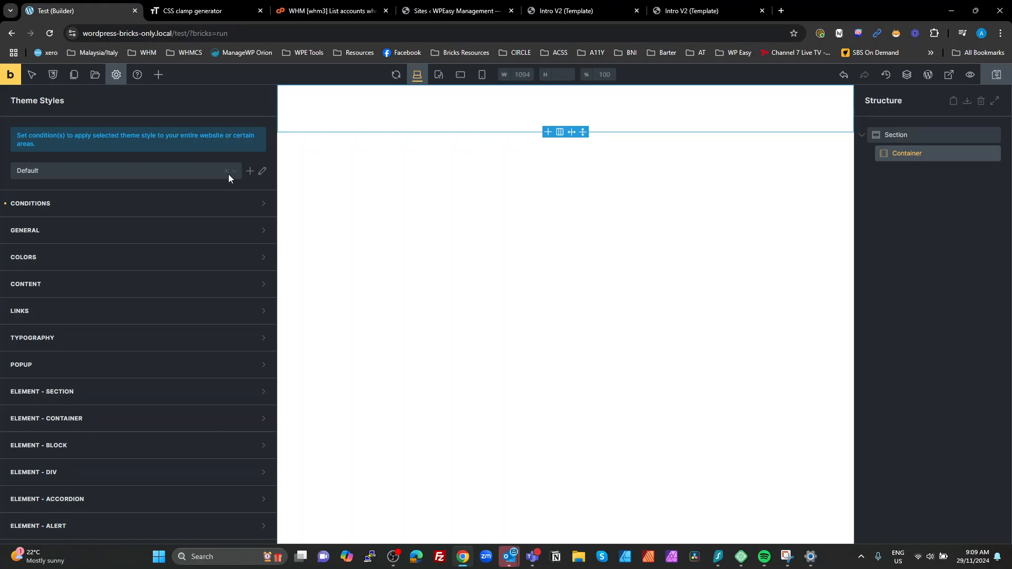
{"action": "left_click", "coordinate": [140, 181]}
{"action": "left_click", "coordinate": [103, 205]}
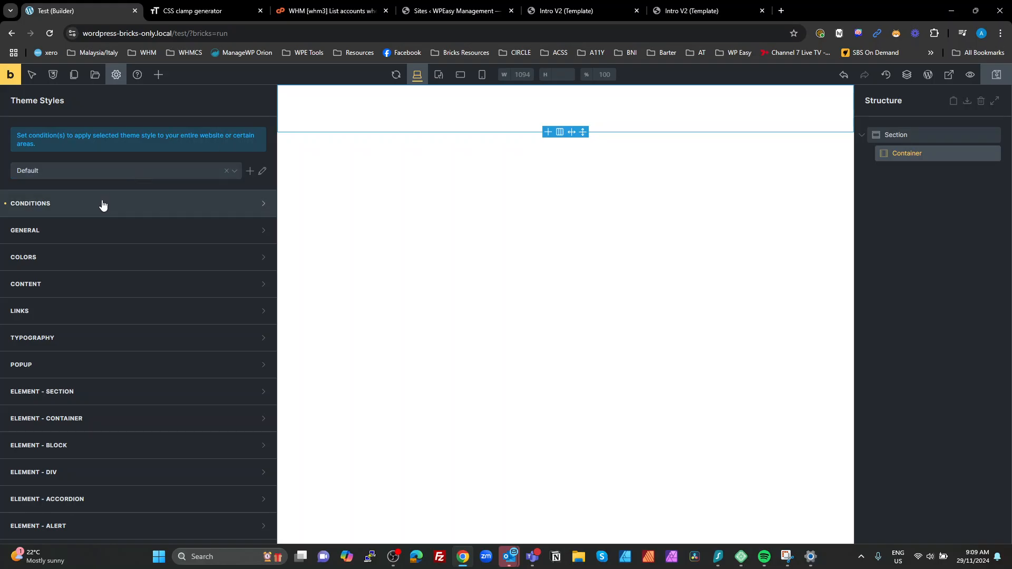
{"action": "left_click", "coordinate": [104, 210]}
{"action": "scroll", "coordinate": [122, 232], "scroll_direction": "down", "scroll_amount": 1}
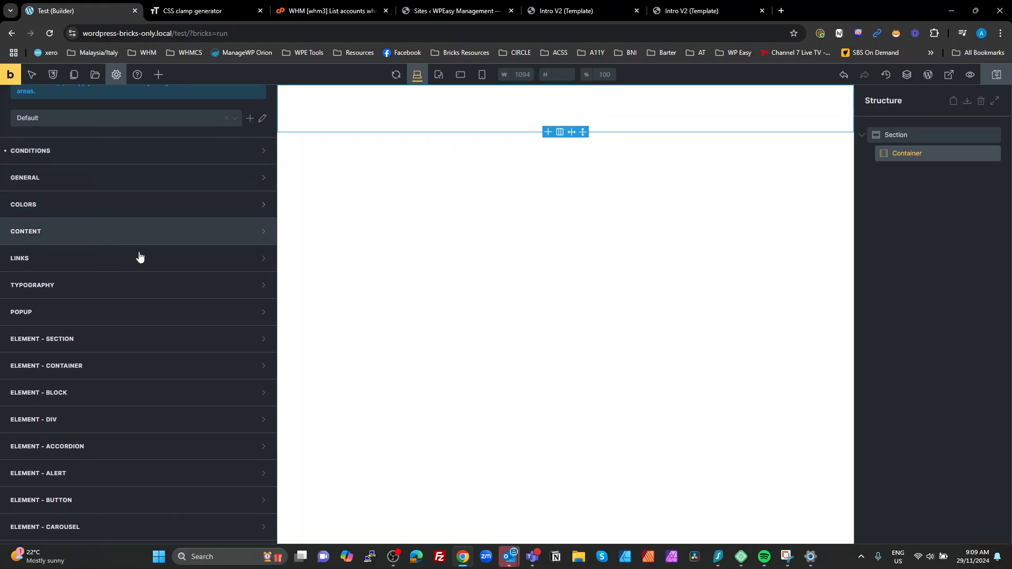
{"action": "left_click", "coordinate": [126, 342]}
{"action": "left_click", "coordinate": [126, 345]}
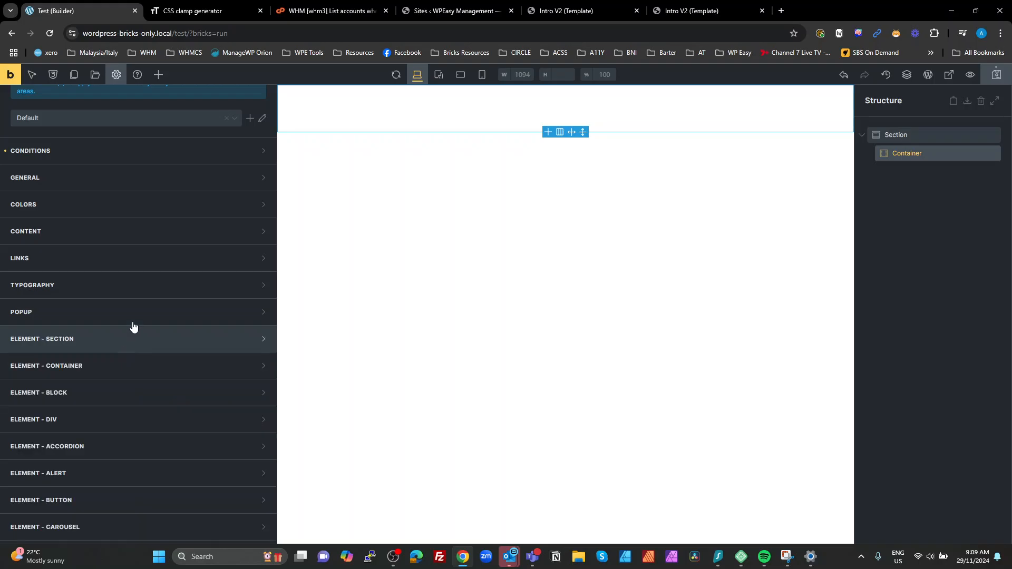
Reopen the variable manager and create fw-section-padding-block in the Space category with the value var(fw-space--xl).
{"action": "left_click", "coordinate": [53, 75]}
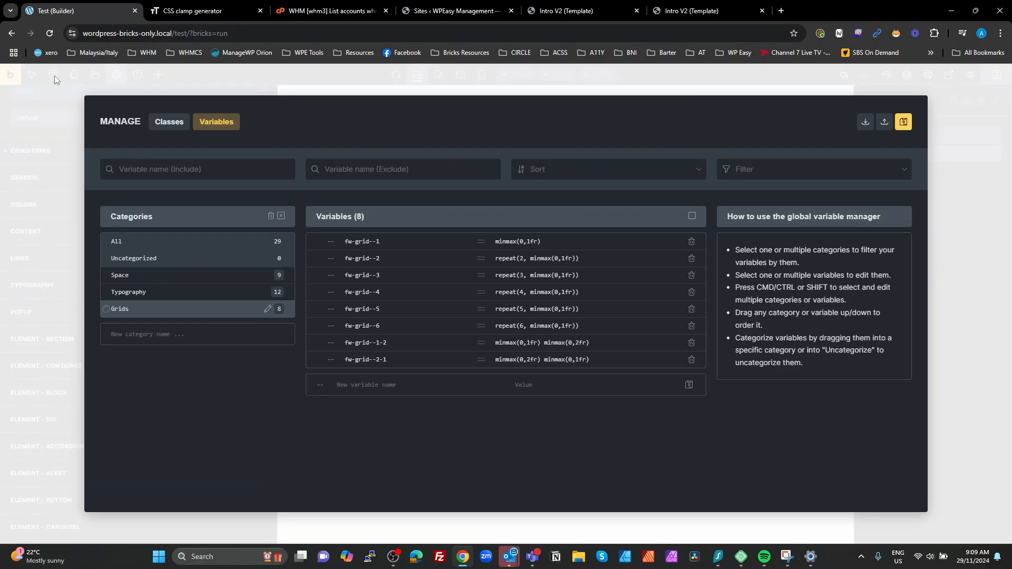
{"action": "left_click", "coordinate": [142, 276]}
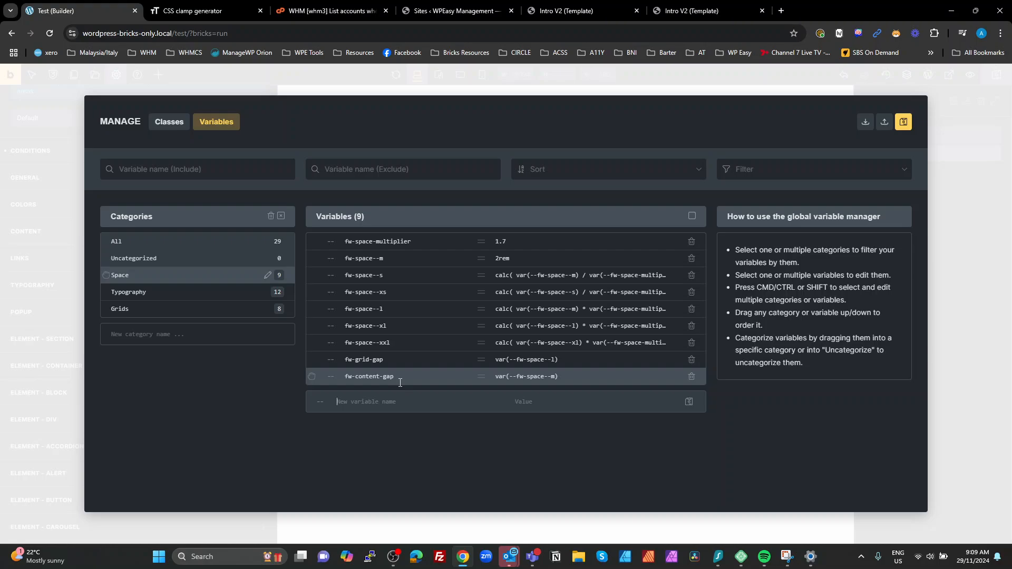
{"action": "type", "text": "fw-section-padding-block"}
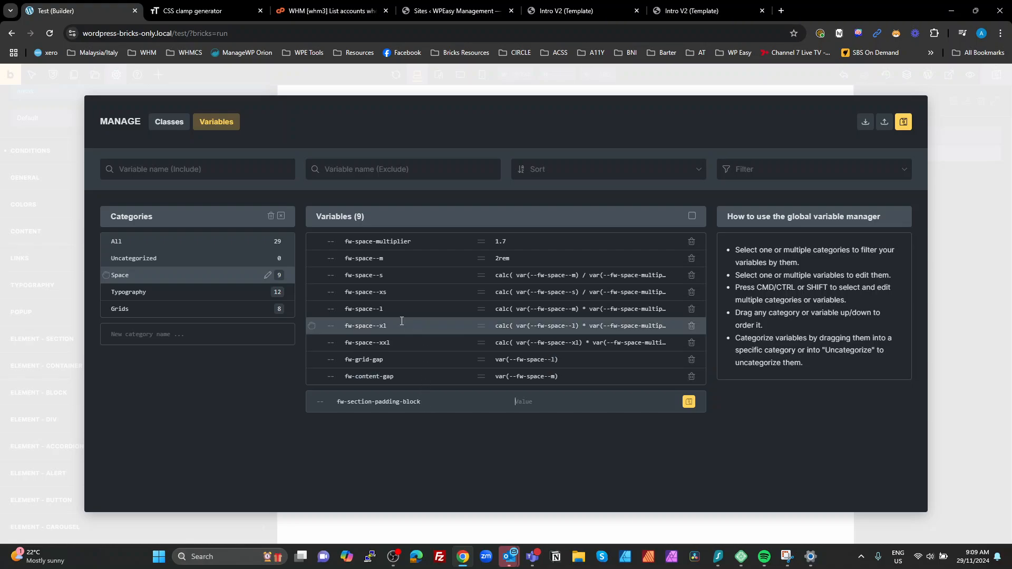
{"action": "left_click_drag", "start_coordinate": [388, 326], "coordinate": [342, 327]}
{"action": "key", "text": "ctrl+c"}
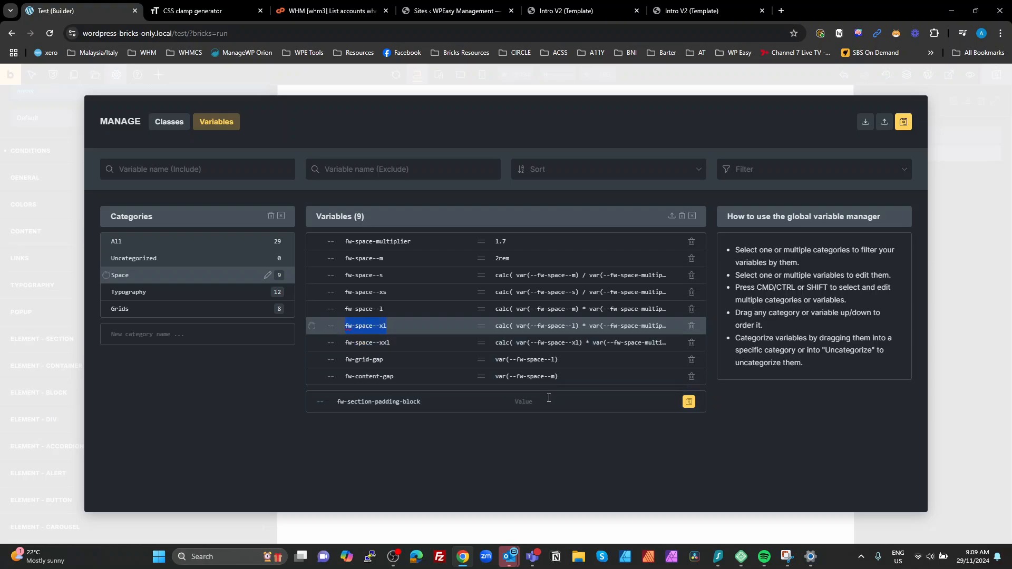
{"action": "left_click", "coordinate": [547, 398]}
{"action": "type", "text": "var()"}
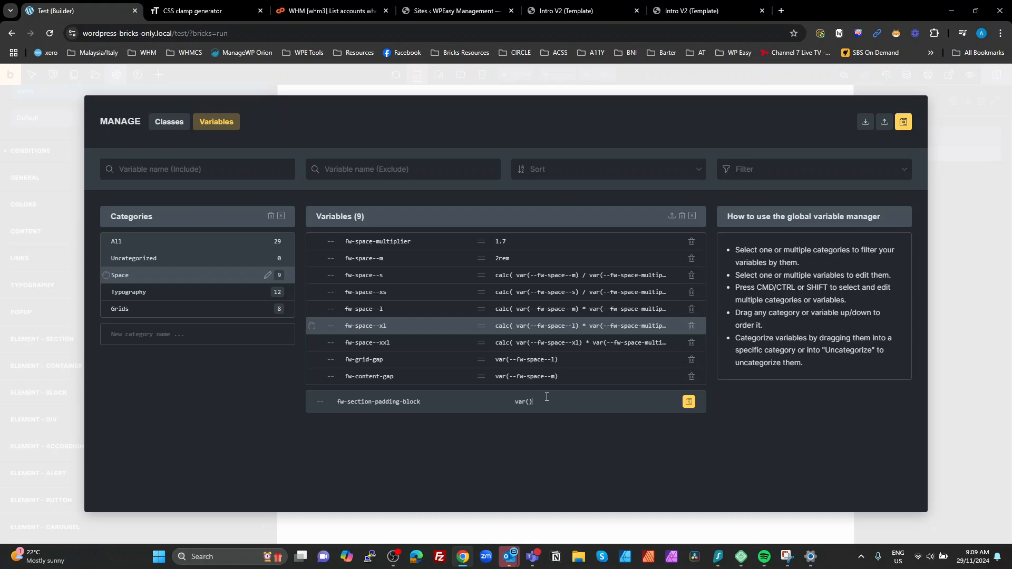
{"action": "key", "text": "ctrl+v"}
{"action": "left_click", "coordinate": [687, 402]}
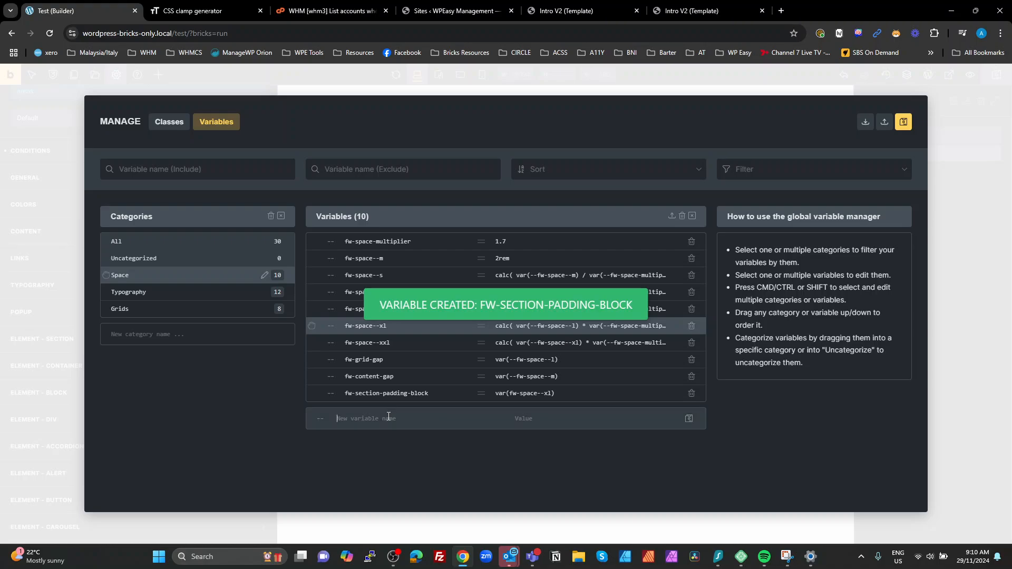
Create fw-section-padding-inline in the Space category with the value var(fw-space--s), then save the variables and close the manager.
{"action": "left_click_drag", "start_coordinate": [410, 397], "coordinate": [340, 396]}
{"action": "key", "text": "ctrl+c"}
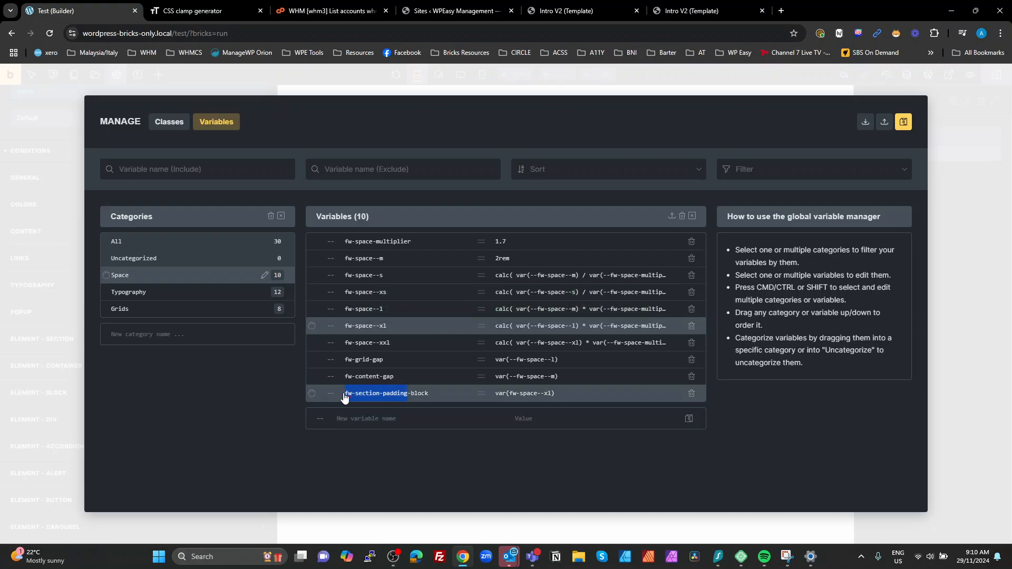
{"action": "left_click", "coordinate": [355, 422]}
{"action": "key", "text": "ctrl+v"}
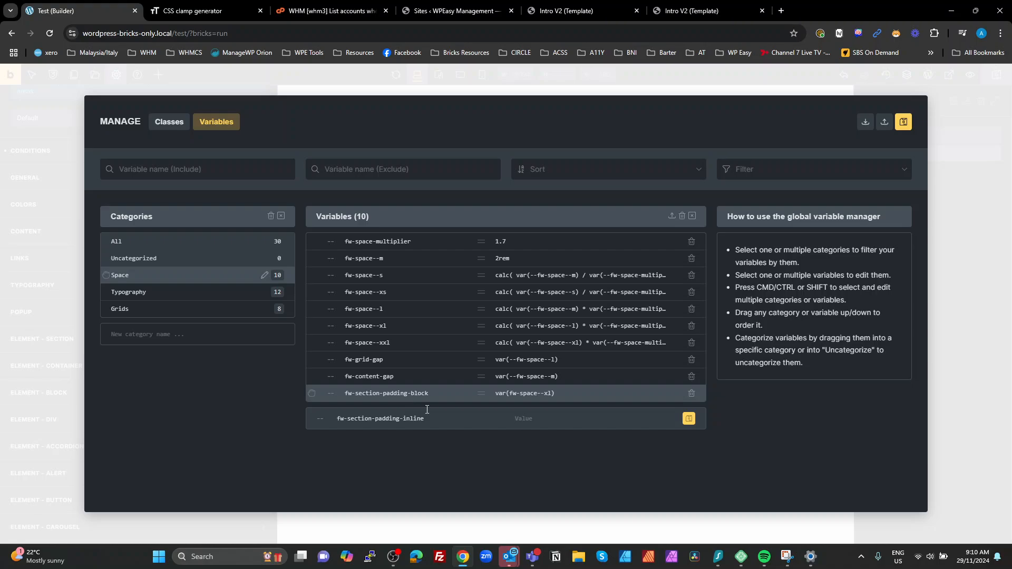
{"action": "type", "text": "var();"}
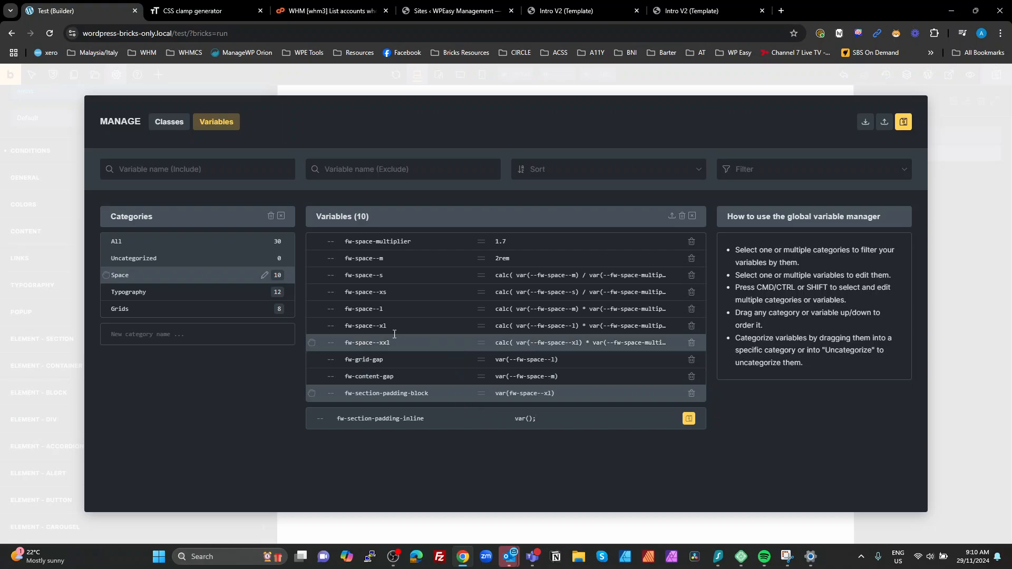
{"action": "left_click_drag", "start_coordinate": [383, 276], "coordinate": [346, 278]}
{"action": "key", "text": "ctrl+c"}
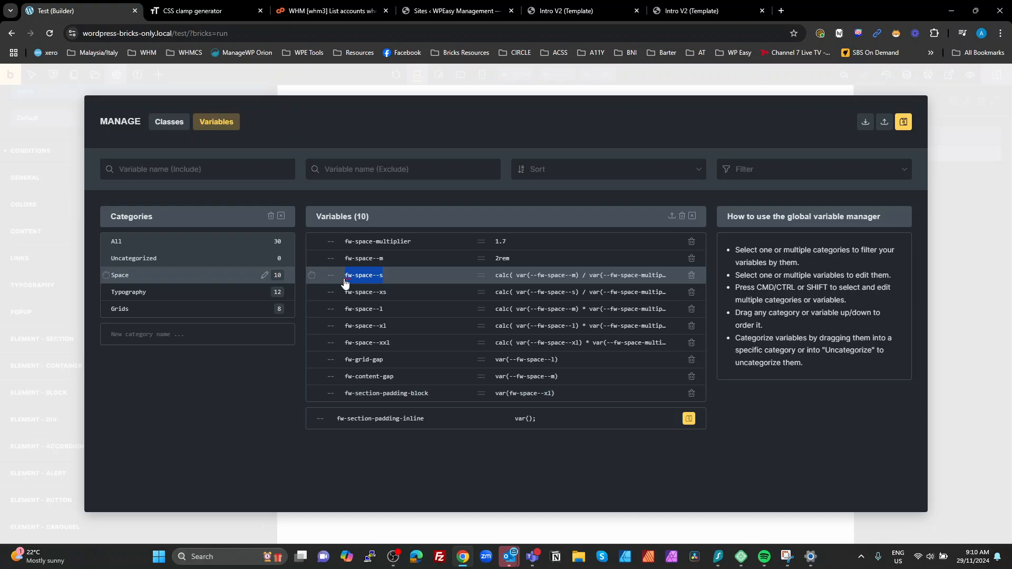
{"action": "left_click", "coordinate": [532, 417]}
{"action": "key", "text": "ctrl+v"}
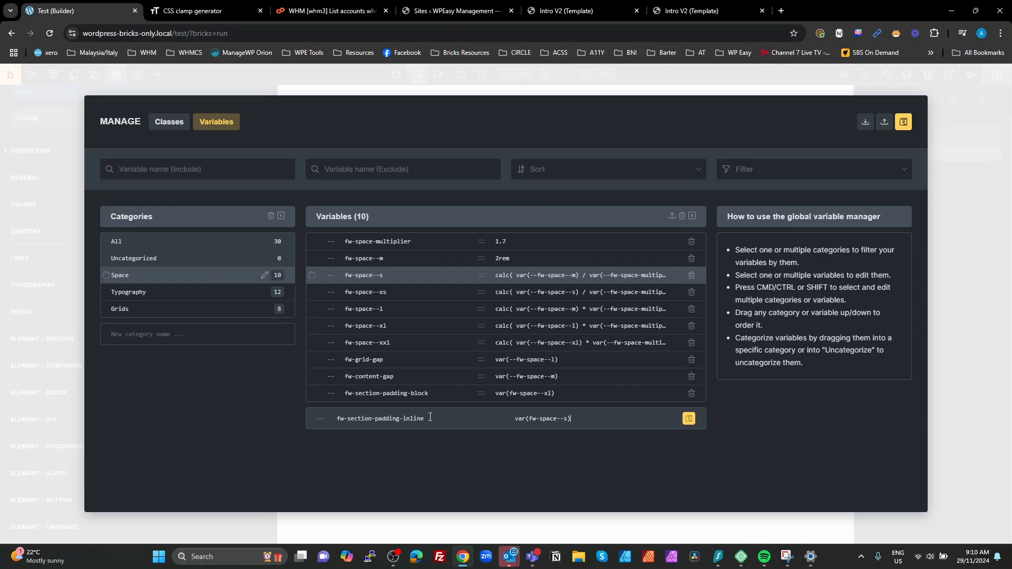
{"action": "left_click", "coordinate": [688, 418]}
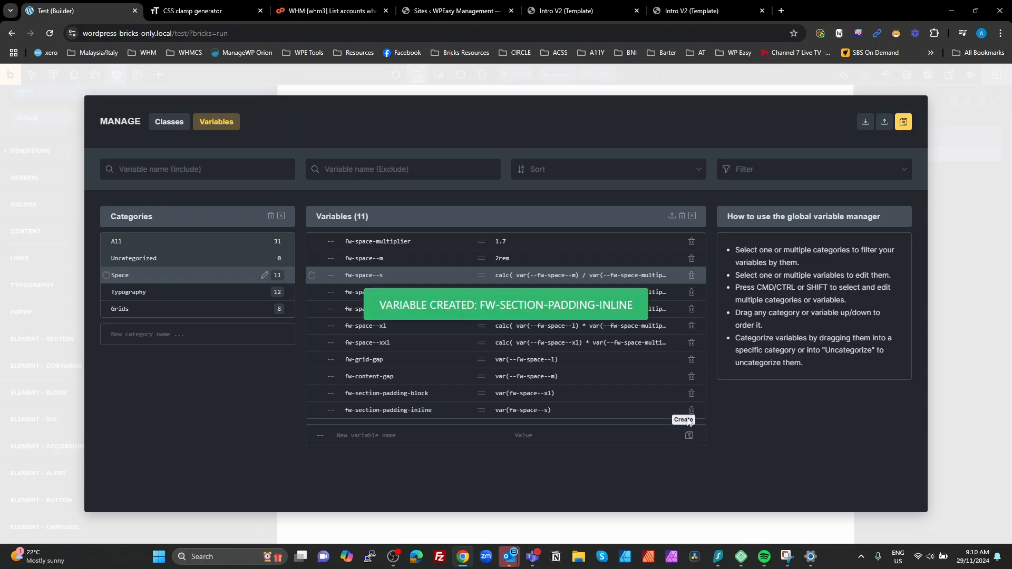
{"action": "left_click", "coordinate": [903, 121]}
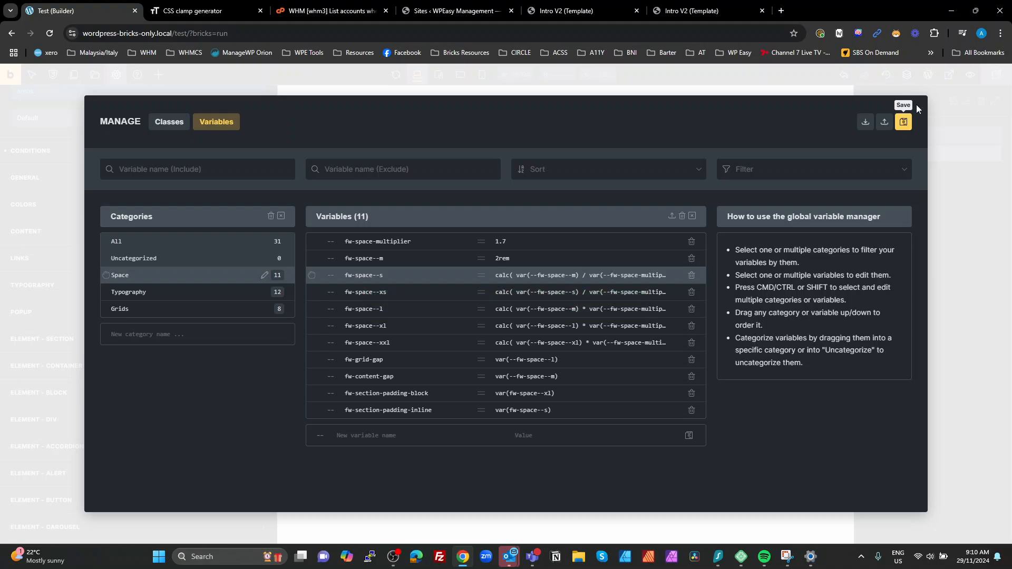
{"action": "left_click", "coordinate": [957, 138]}
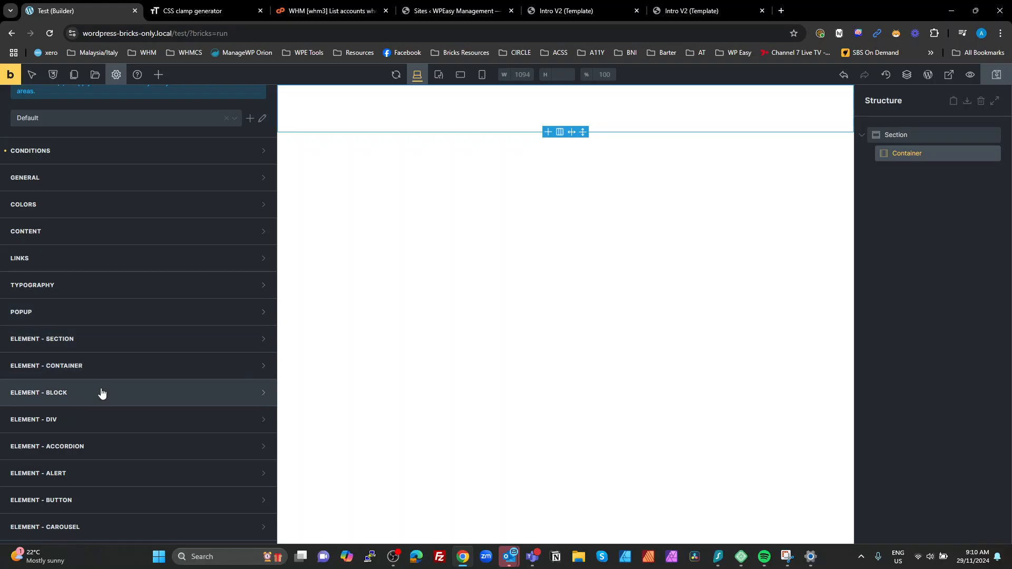
Set the section element's linked top and bottom padding in the theme style to var(--fw-section-padding-block).
{"action": "left_click", "coordinate": [106, 348]}
{"action": "scroll", "coordinate": [203, 337], "scroll_direction": "down", "scroll_amount": 6}
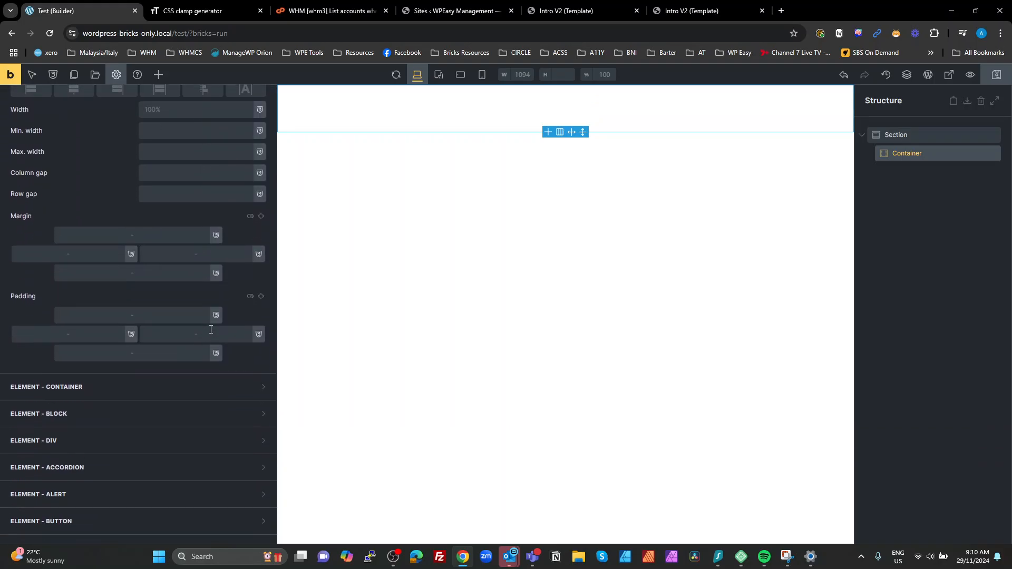
{"action": "left_click", "coordinate": [261, 297]}
{"action": "left_click", "coordinate": [163, 316]}
{"action": "type", "text": "sec"}
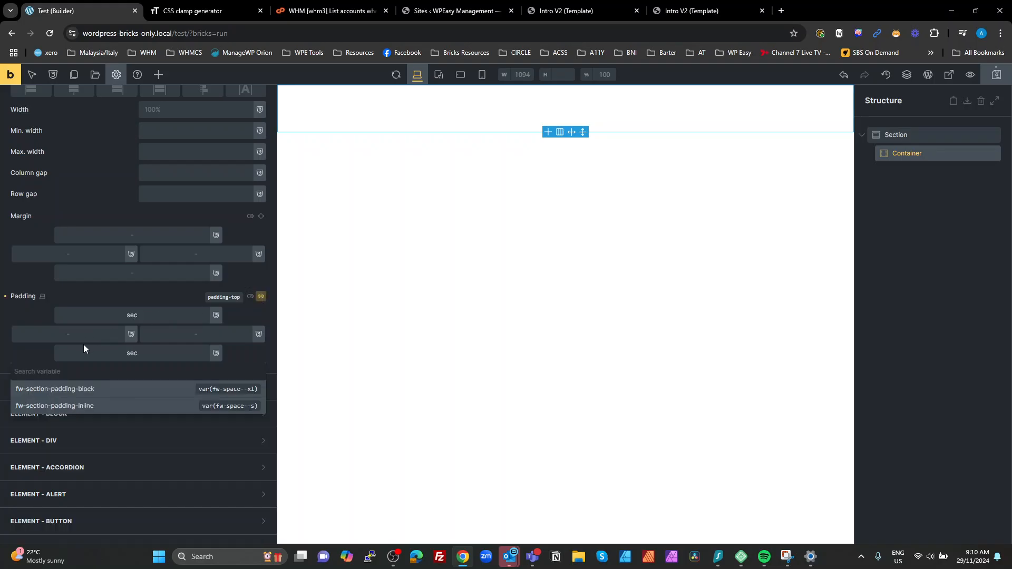
{"action": "left_click", "coordinate": [87, 394]}
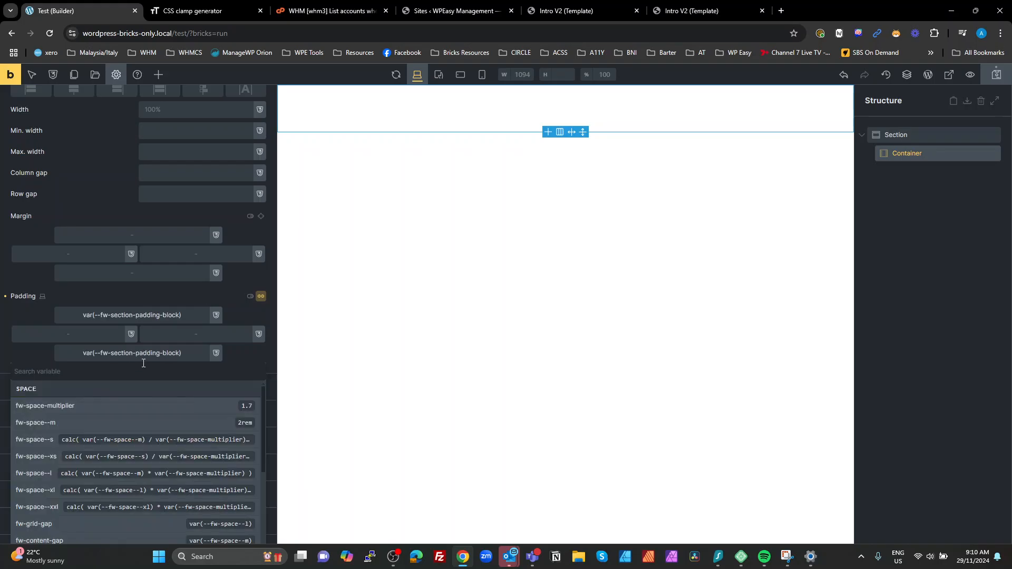
Set the section element's left and right padding to var(--fw-section-padding-inline) and save the page.
{"action": "left_click", "coordinate": [87, 333]}
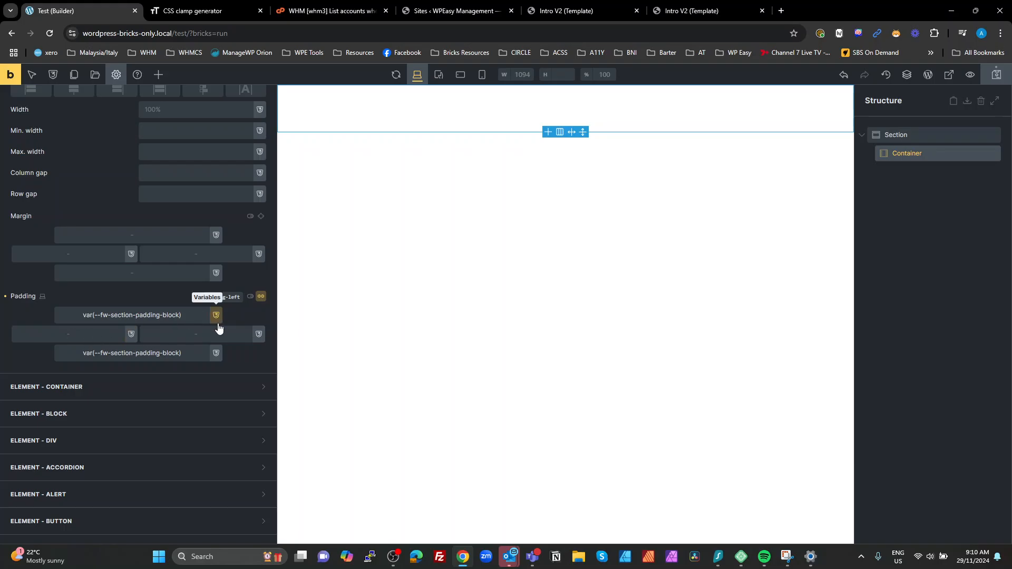
{"action": "type", "text": "sec"}
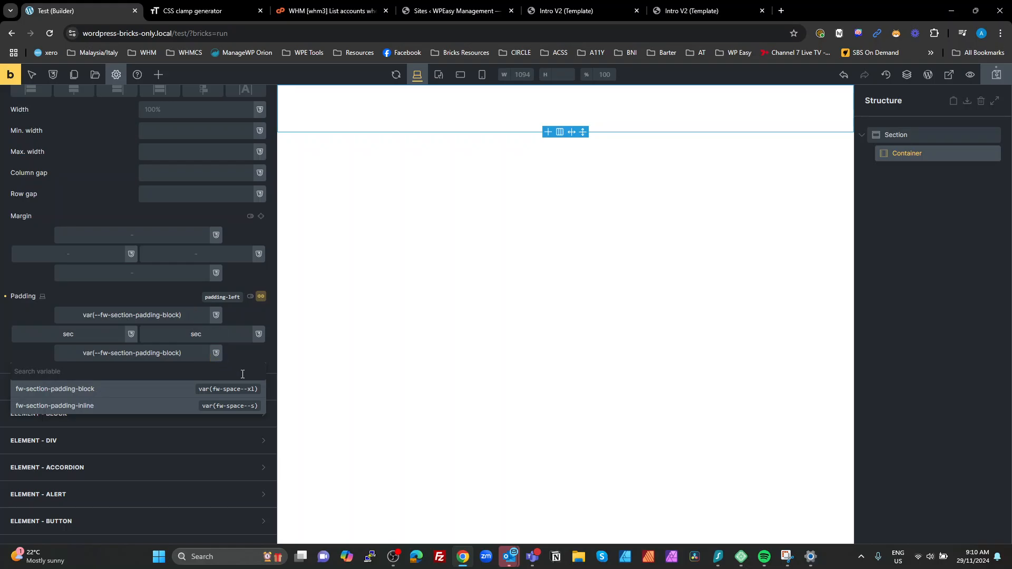
{"action": "left_click", "coordinate": [81, 407]}
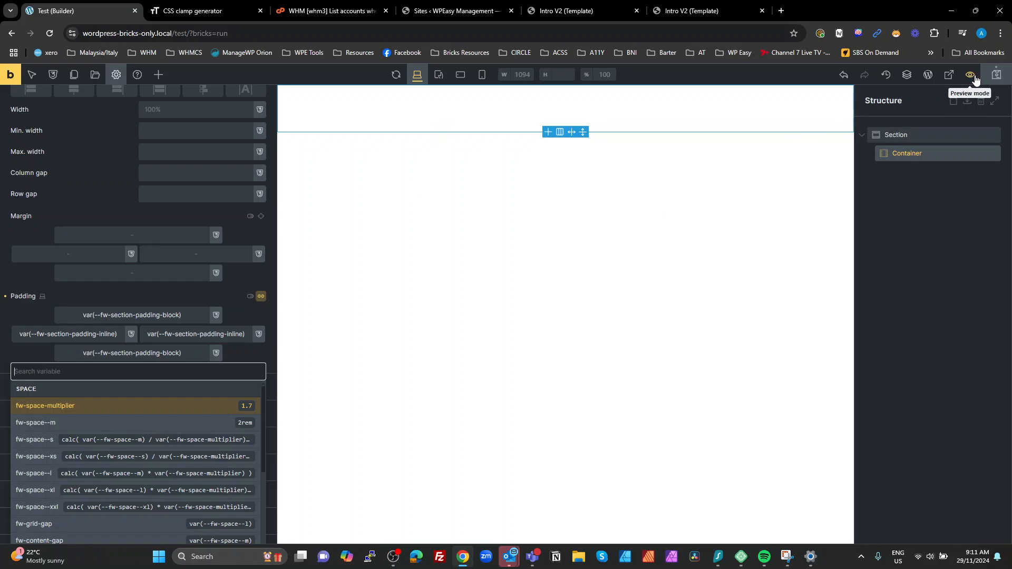
{"action": "left_click", "coordinate": [995, 75]}
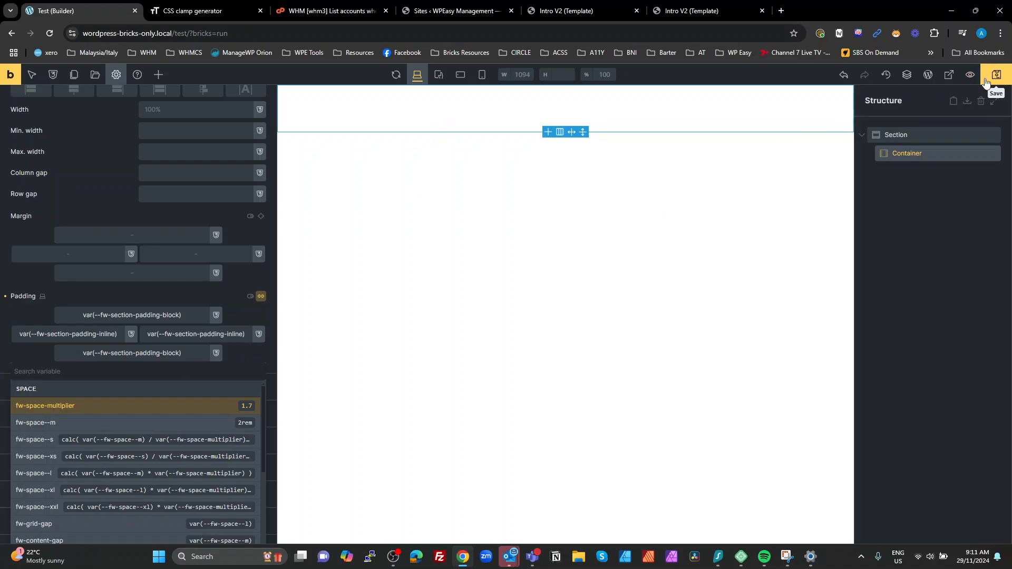
Add a Heading element inside the container and save the page.
{"action": "left_click", "coordinate": [899, 153]}
{"action": "left_click", "coordinate": [158, 75]}
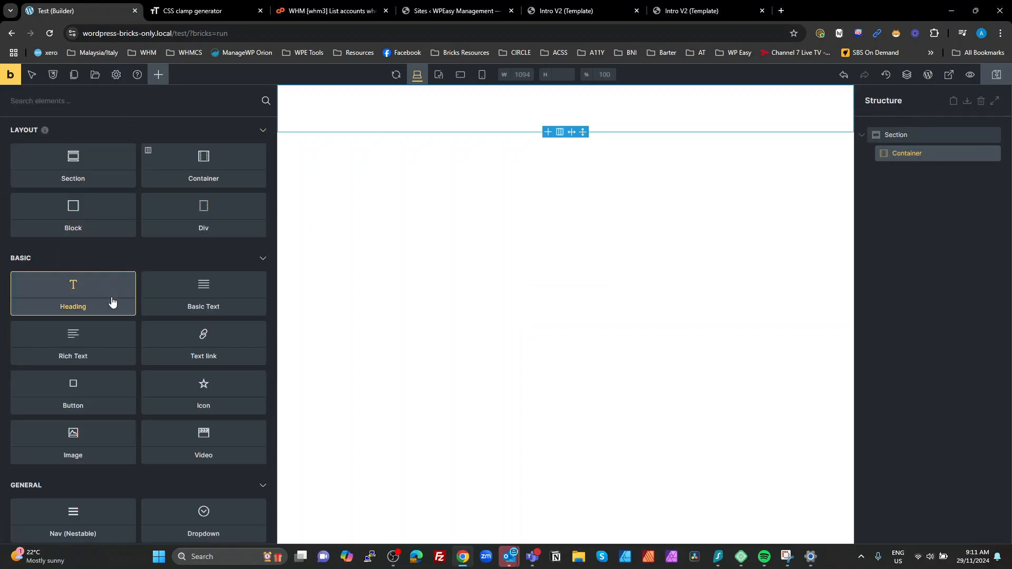
{"action": "left_click", "coordinate": [74, 295]}
{"action": "left_click", "coordinate": [996, 74]}
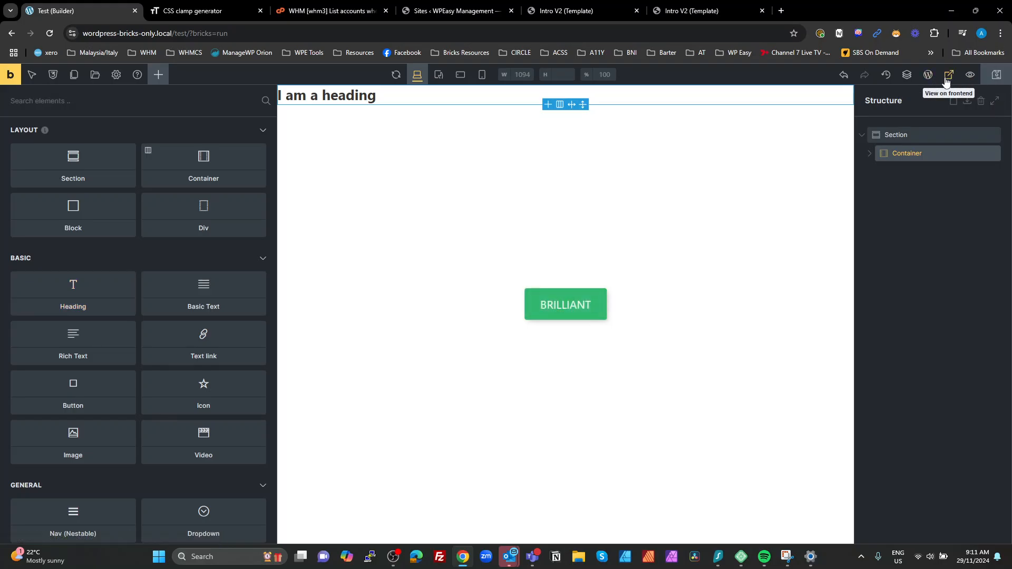
View the page on the frontend and inspect the heading with the developer tools, device emulation turned off.
{"action": "left_click", "coordinate": [949, 80]}
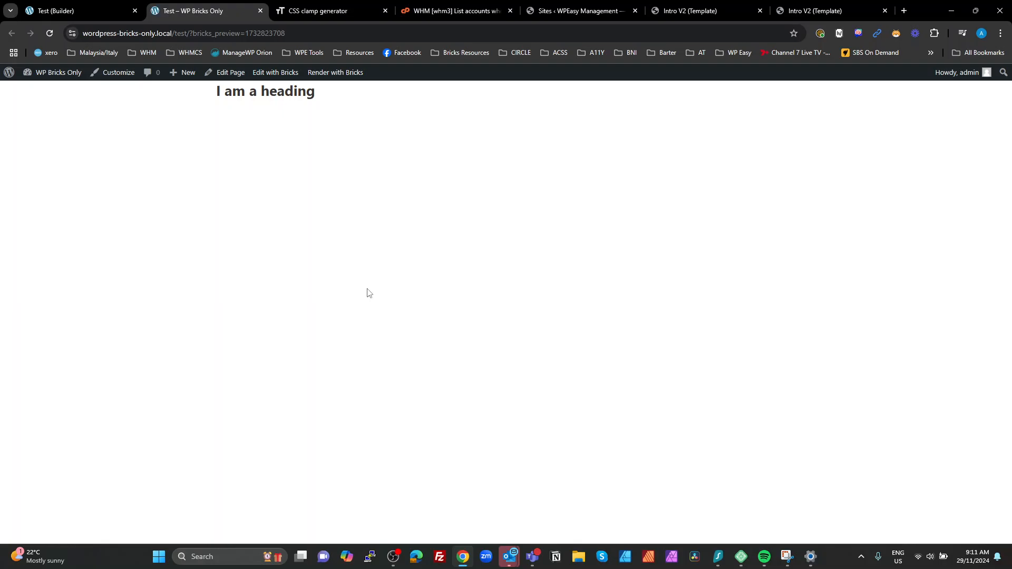
{"action": "key", "text": "ctrl+shift+i"}
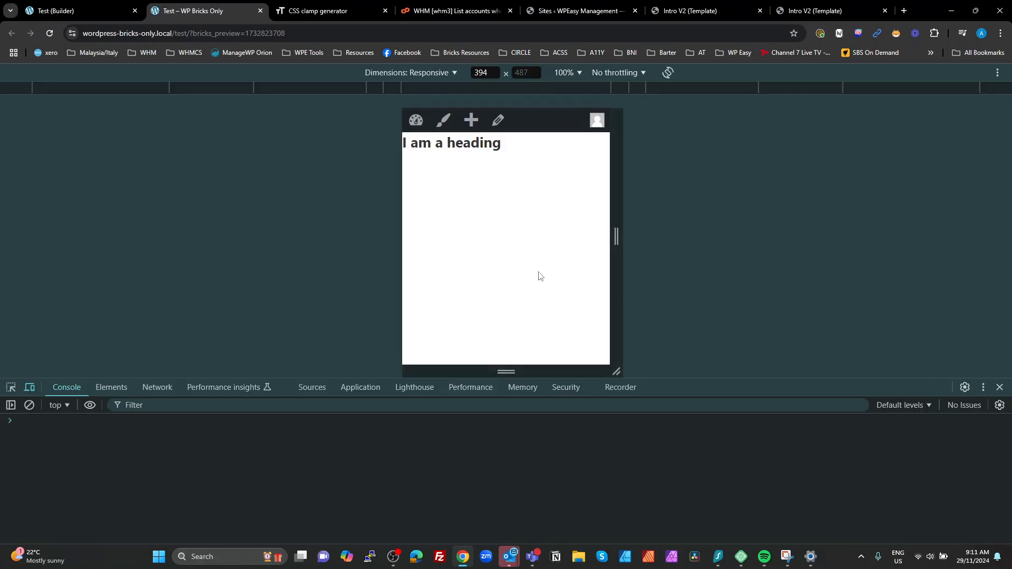
{"action": "left_click", "coordinate": [30, 387]}
{"action": "left_click", "coordinate": [11, 388]}
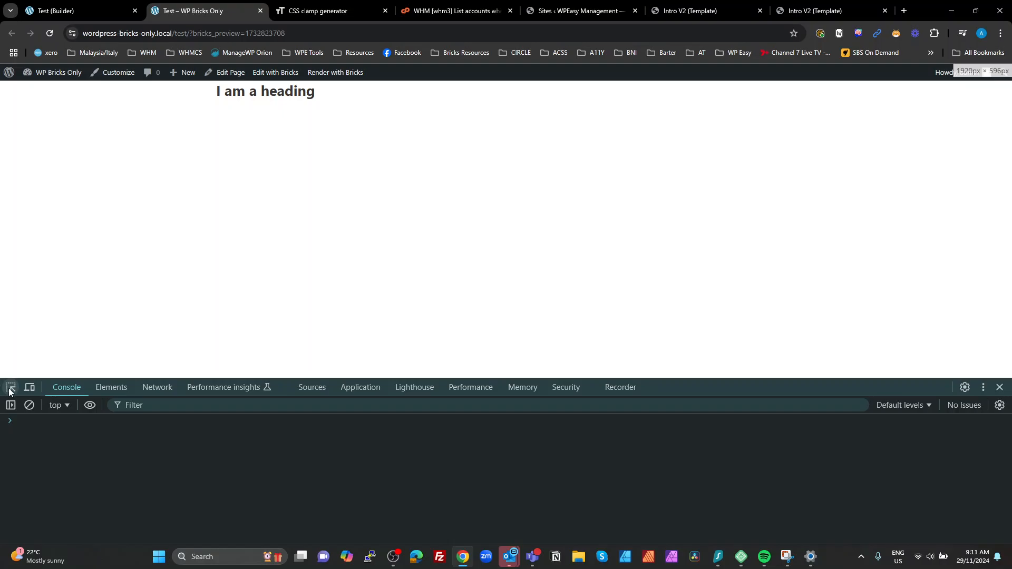
{"action": "left_click", "coordinate": [272, 87]}
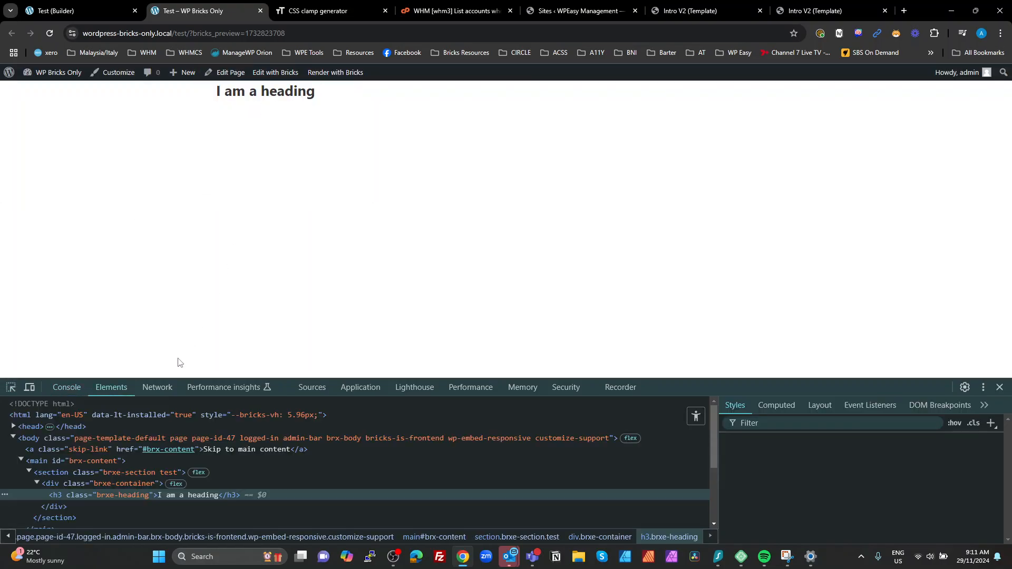
Select the brxe-section element in the page markup and examine how its padding variables resolve in the style rules.
{"action": "left_click", "coordinate": [109, 484]}
{"action": "left_click", "coordinate": [118, 476]}
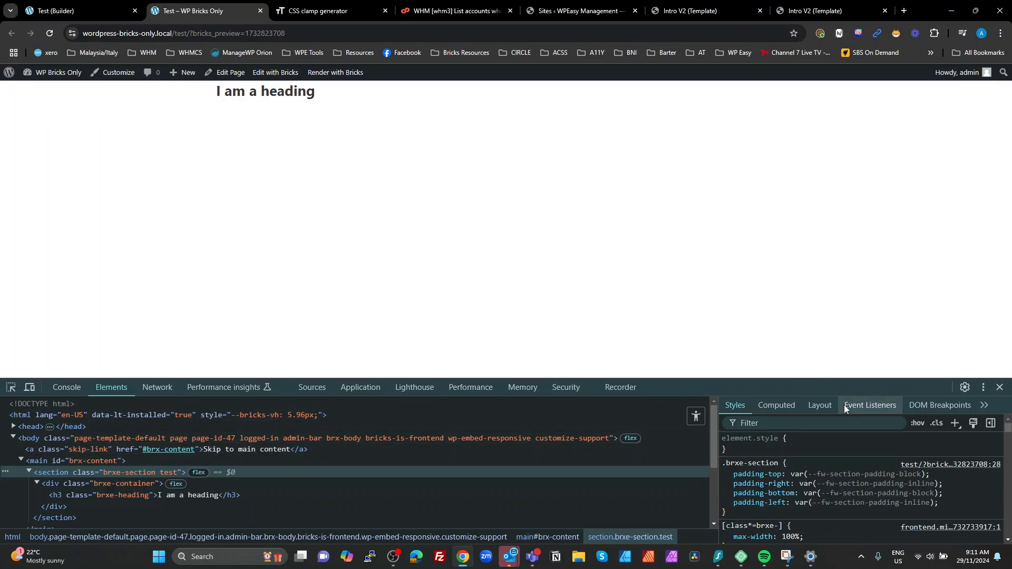
{"action": "mouse_move", "coordinate": [859, 477]}
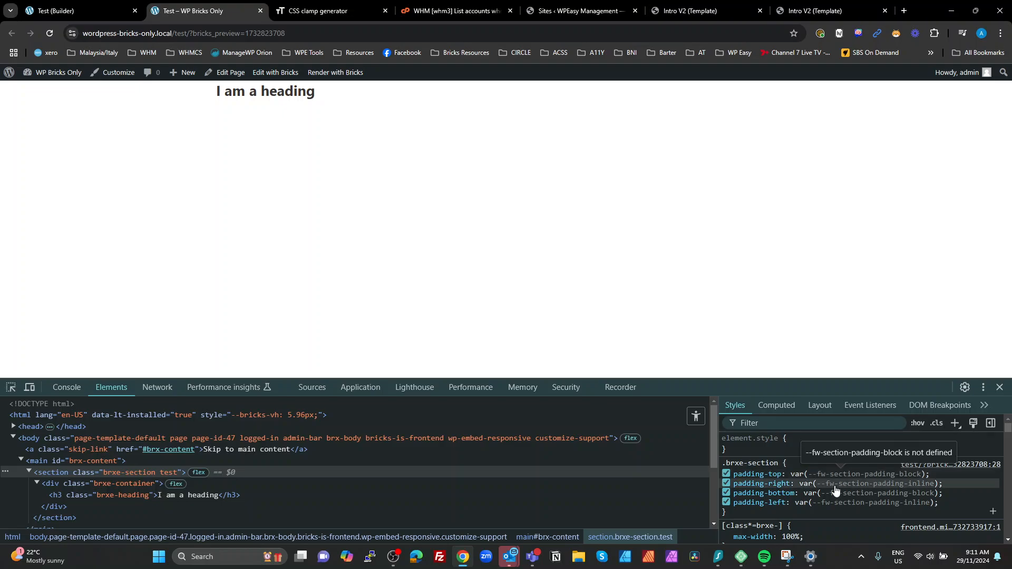
{"action": "scroll", "coordinate": [781, 494], "scroll_direction": "down", "scroll_amount": 4}
{"action": "scroll", "coordinate": [782, 494], "scroll_direction": "down", "scroll_amount": 2}
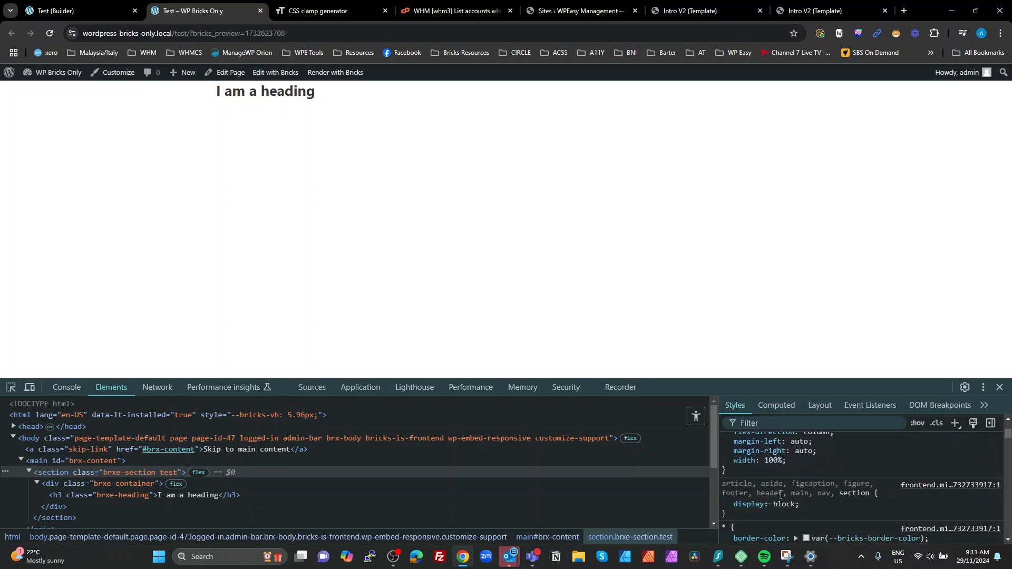
{"action": "scroll", "coordinate": [754, 464], "scroll_direction": "up", "scroll_amount": 8}
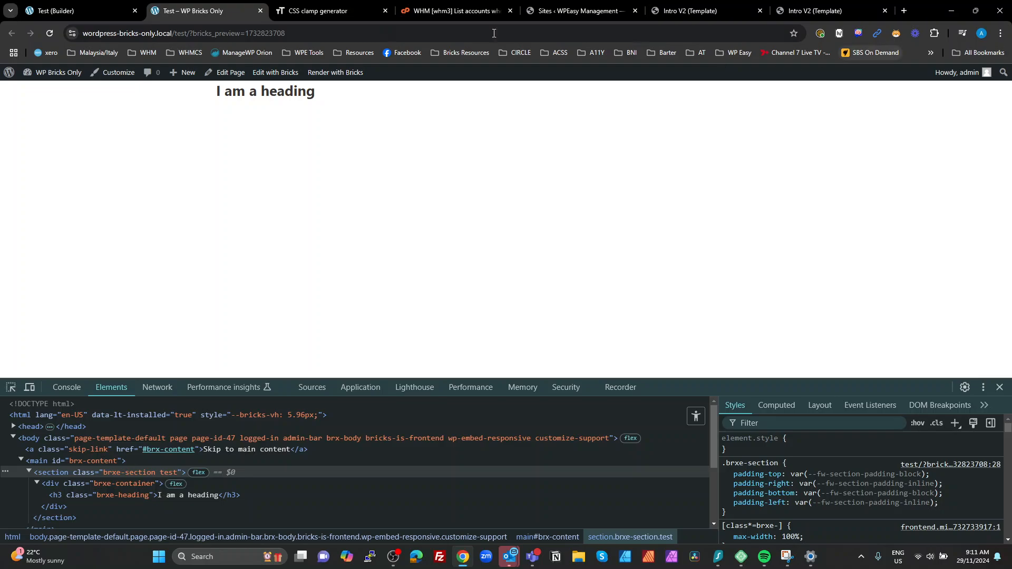
Back in the builder, correct fw-section-padding-block to var(--fw-space--xl) and fw-section-padding-inline to var(--fw-space--s), then save the variables and close the manager.
{"action": "left_click", "coordinate": [85, 6]}
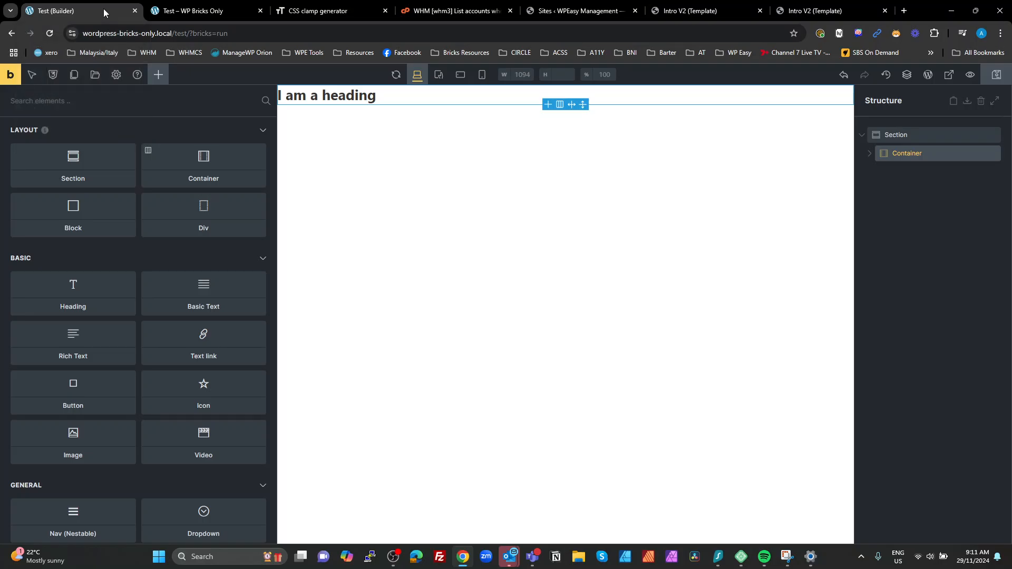
{"action": "left_click", "coordinate": [54, 74]}
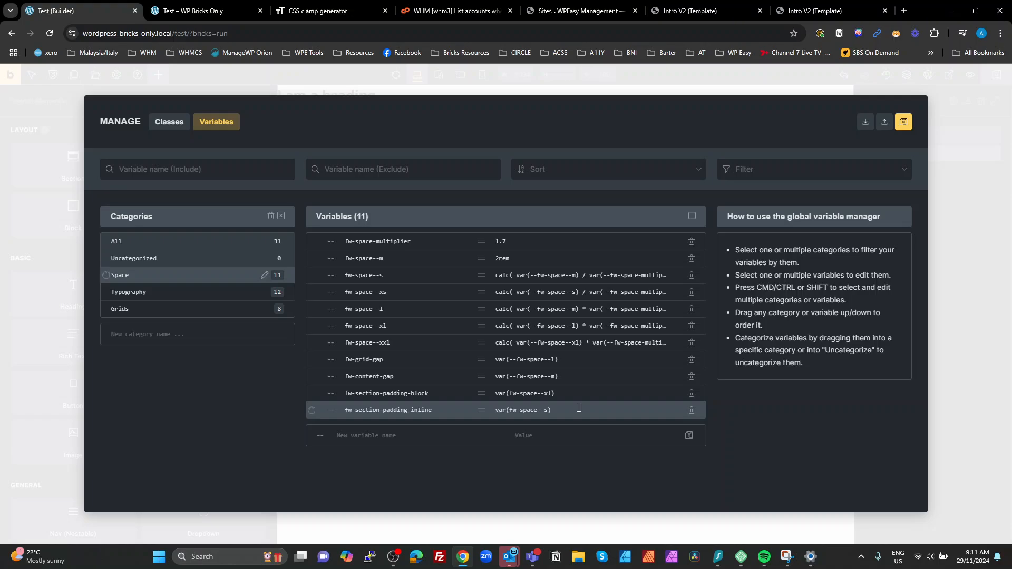
{"action": "left_click", "coordinate": [510, 393]}
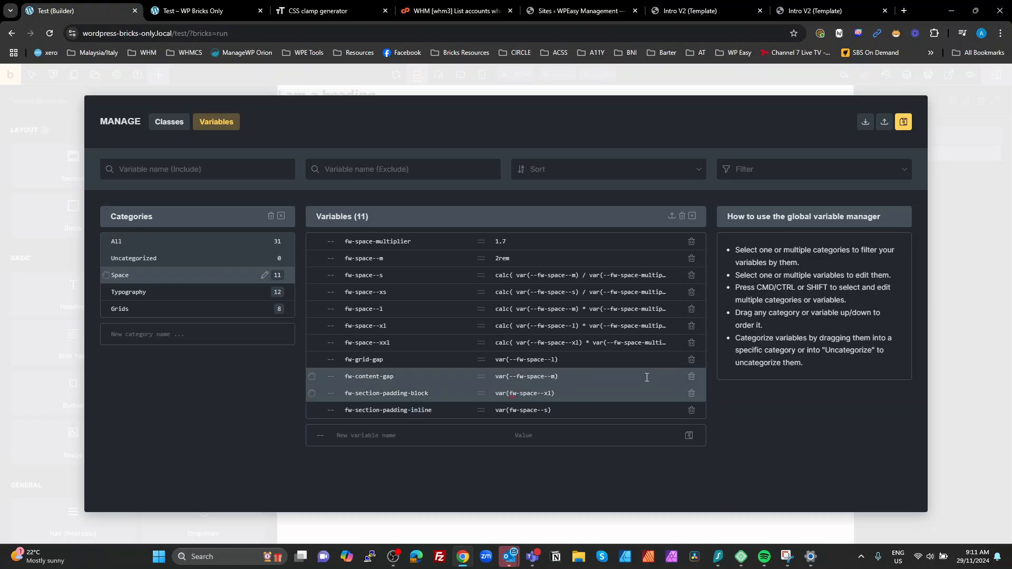
{"action": "type", "text": "--"}
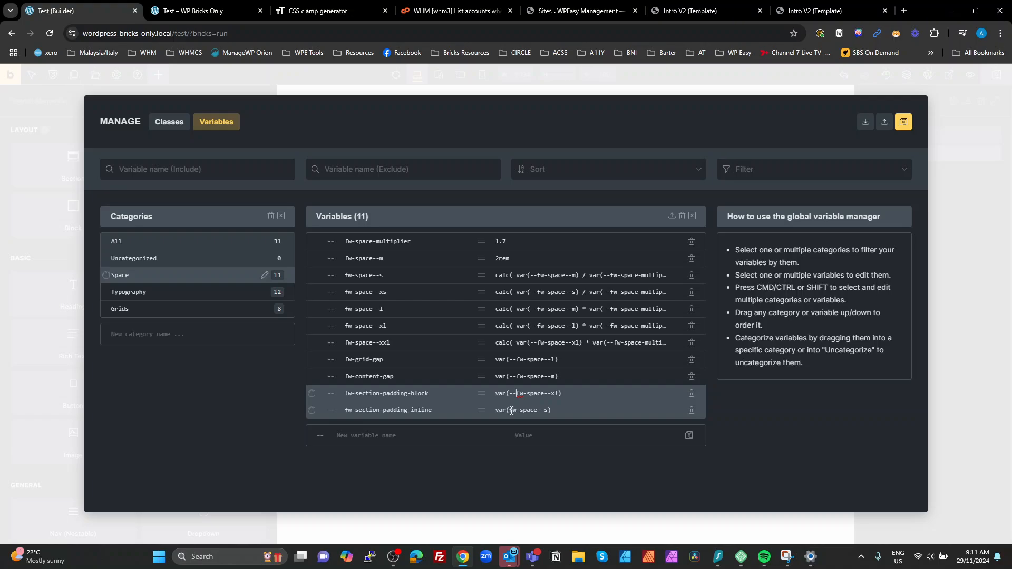
{"action": "left_click", "coordinate": [510, 410]}
{"action": "type", "text": "--"}
{"action": "left_click", "coordinate": [903, 123]}
{"action": "left_click", "coordinate": [976, 208]}
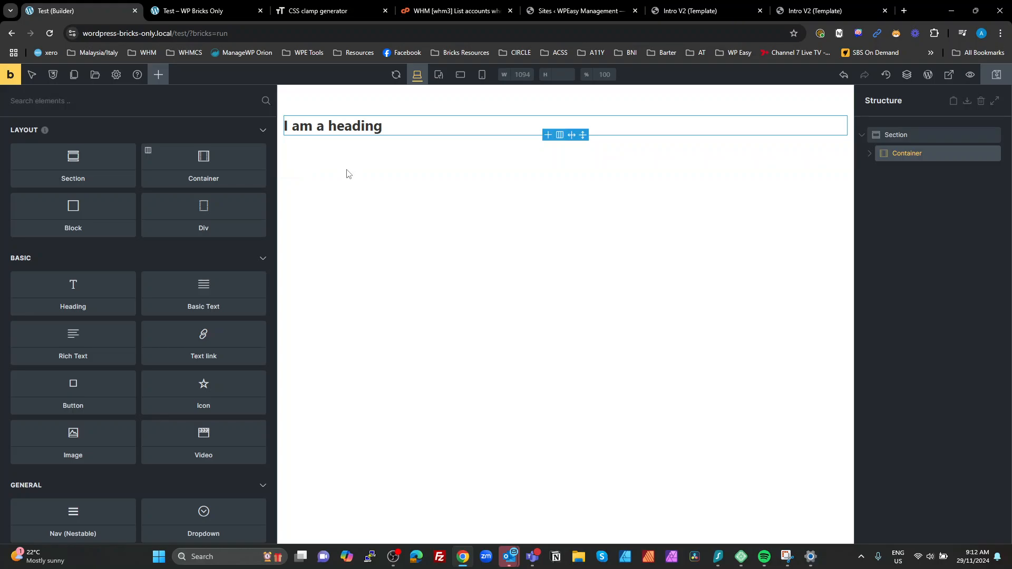
Set the body font size in the theme style's typography settings to var(--fw-text--m).
{"action": "left_click", "coordinate": [116, 74]}
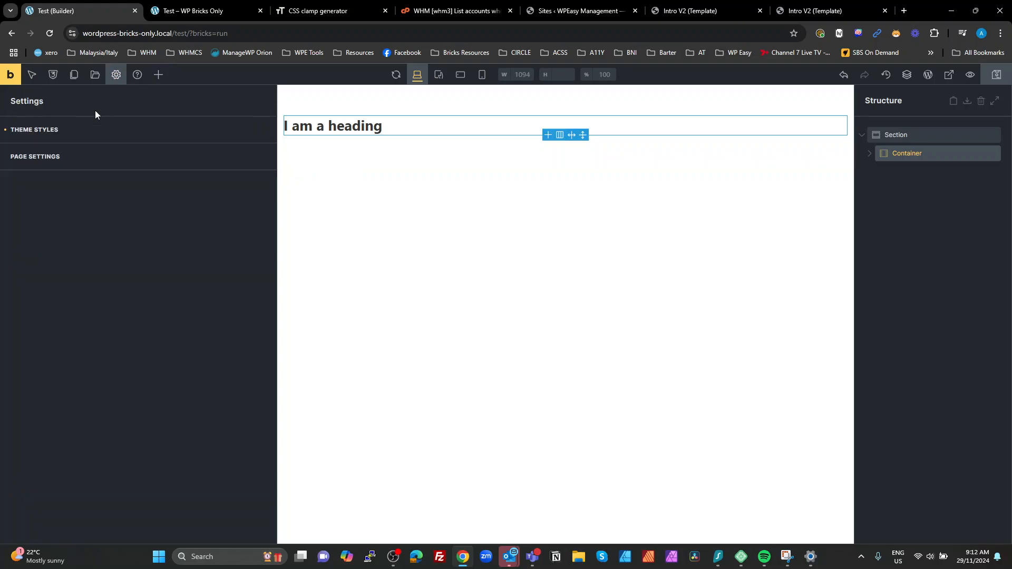
{"action": "left_click", "coordinate": [68, 132]}
{"action": "left_click", "coordinate": [129, 332]}
{"action": "scroll", "coordinate": [142, 321], "scroll_direction": "down", "scroll_amount": 4}
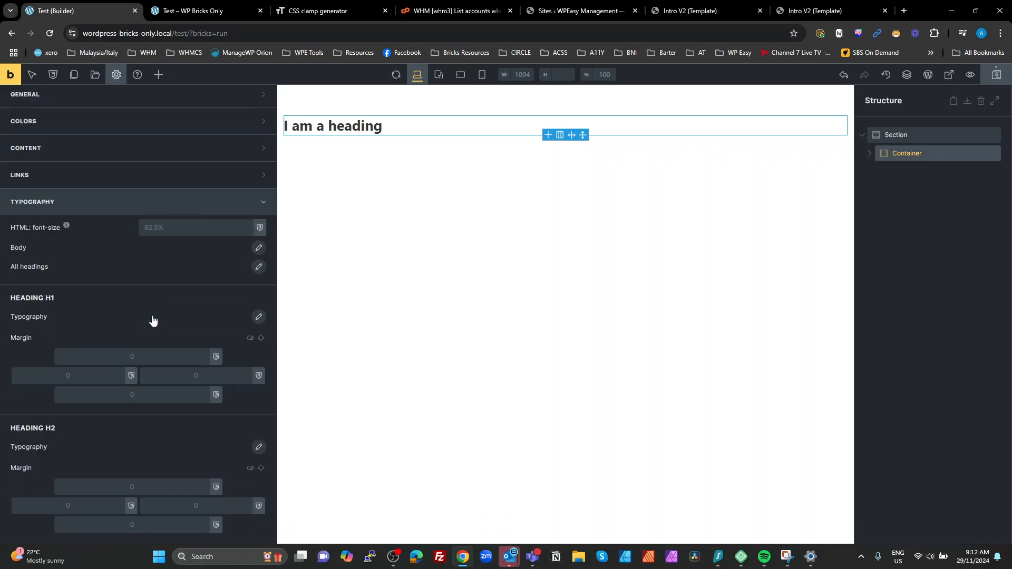
{"action": "left_click", "coordinate": [259, 174]}
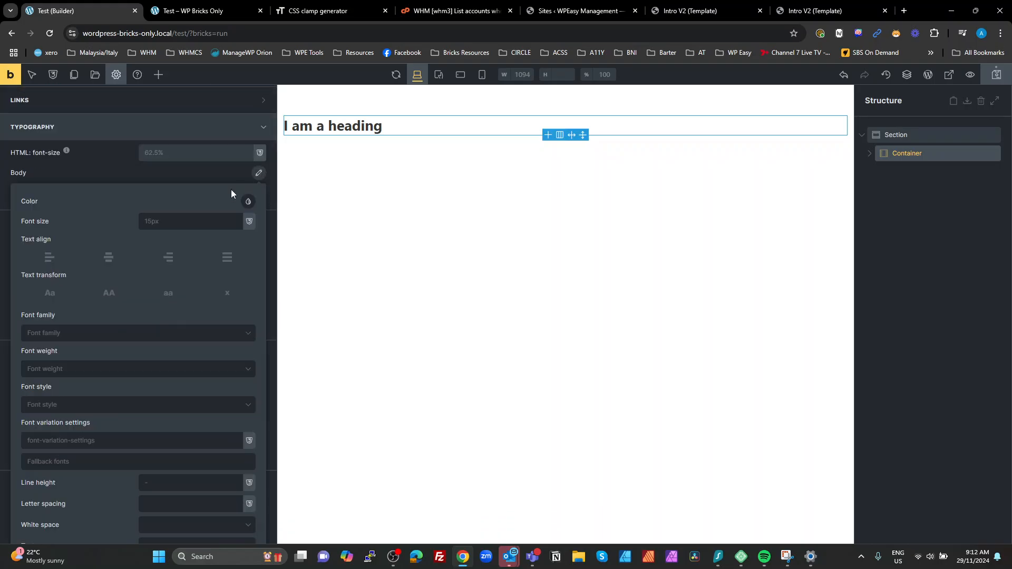
{"action": "type", "text": "tex"}
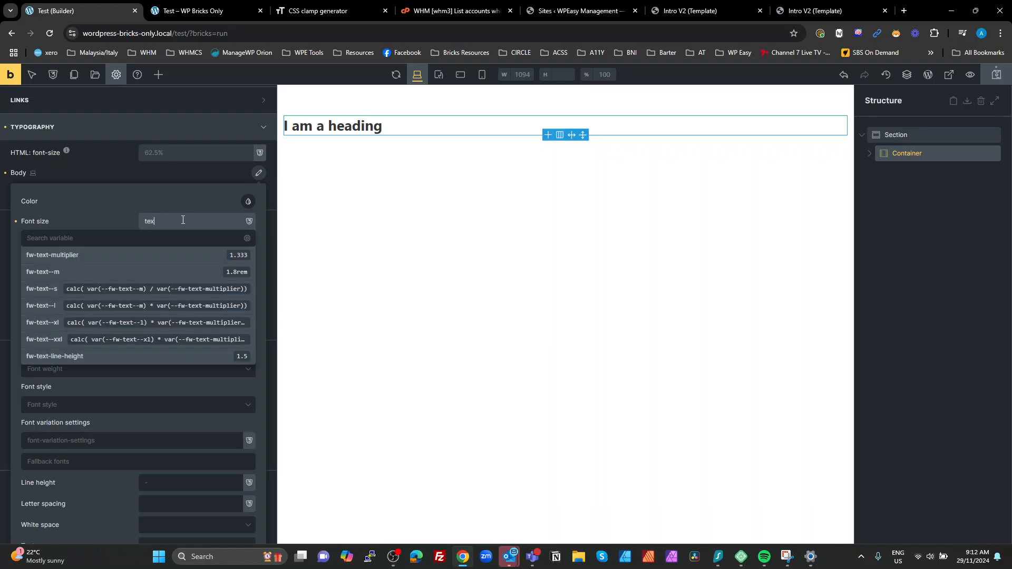
{"action": "left_click", "coordinate": [56, 272]}
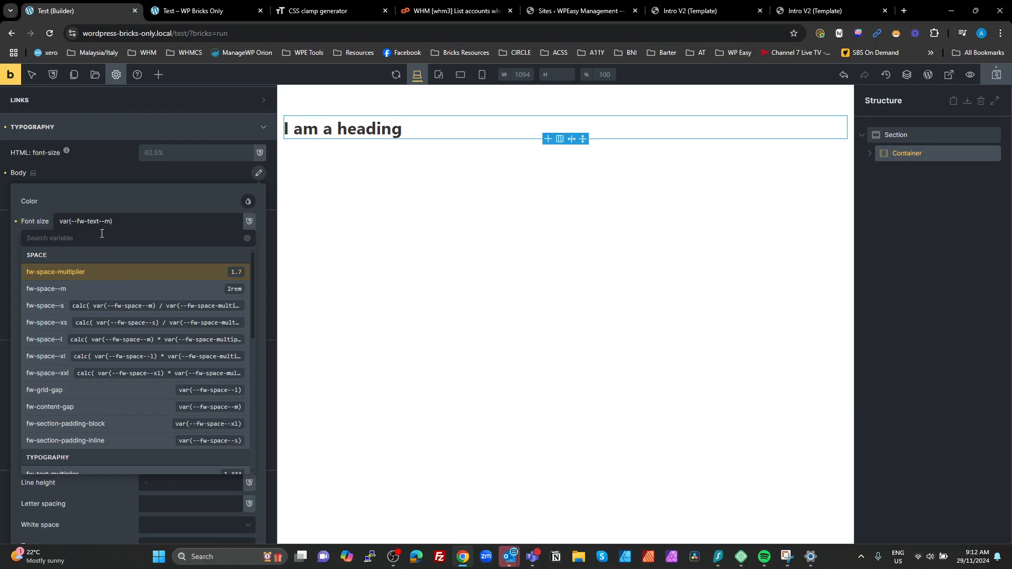
Set the body line height in the theme style's typography to var(--fw-text-line-height) and close the body settings.
{"action": "left_click", "coordinate": [106, 201]}
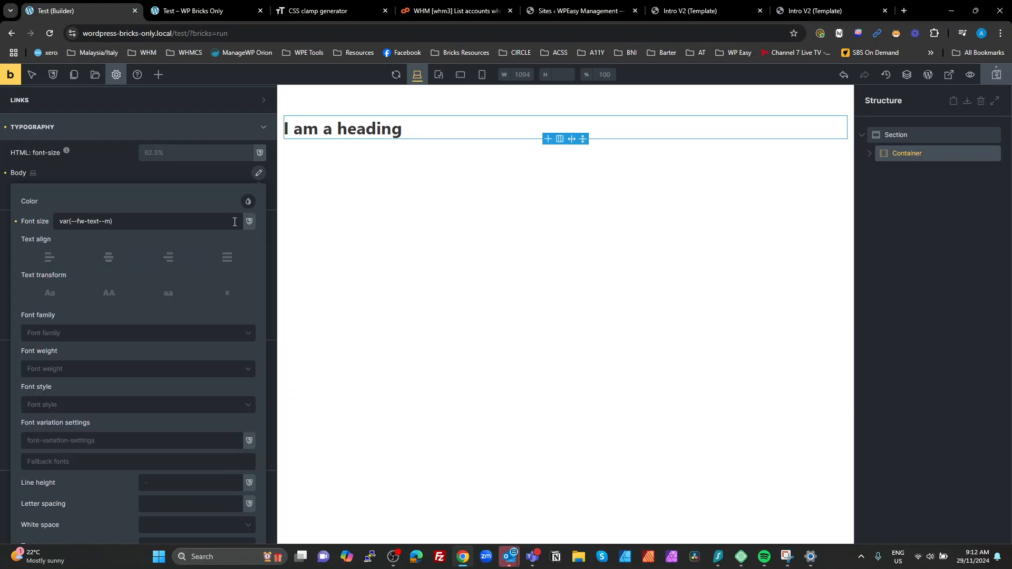
{"action": "left_click", "coordinate": [164, 484]}
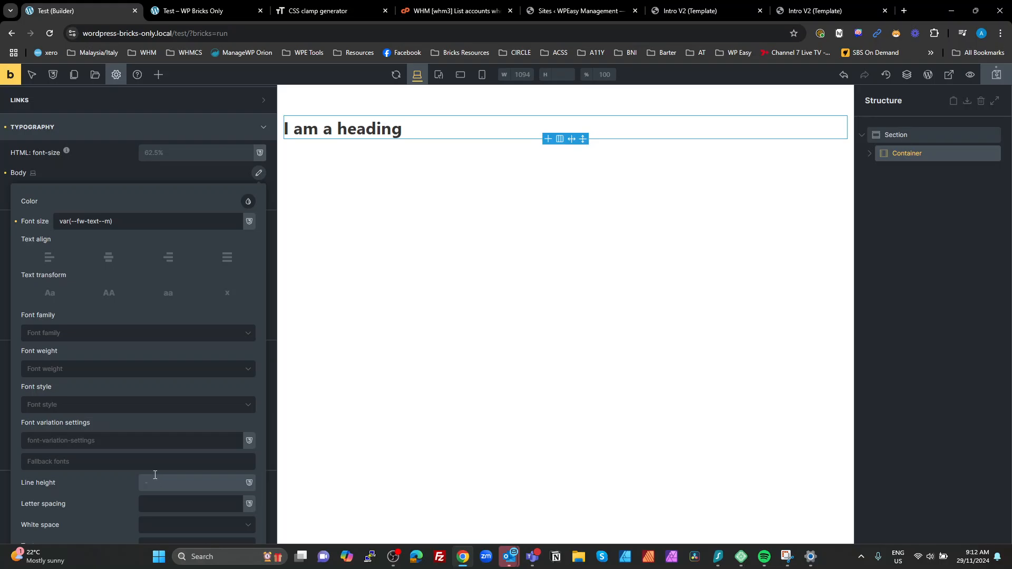
{"action": "type", "text": "text"}
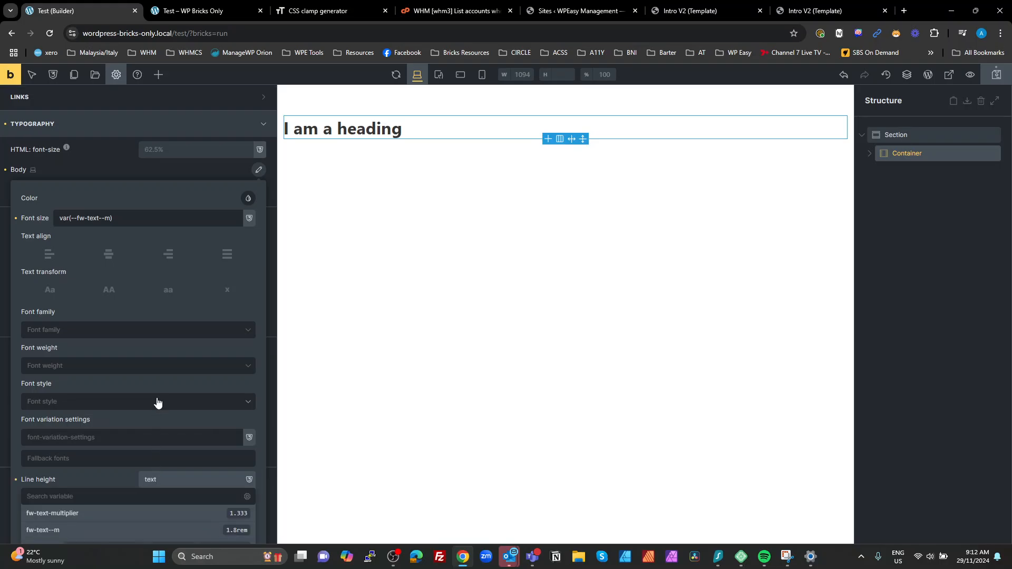
{"action": "scroll", "coordinate": [156, 402], "scroll_direction": "down", "scroll_amount": 3}
{"action": "left_click", "coordinate": [89, 460]}
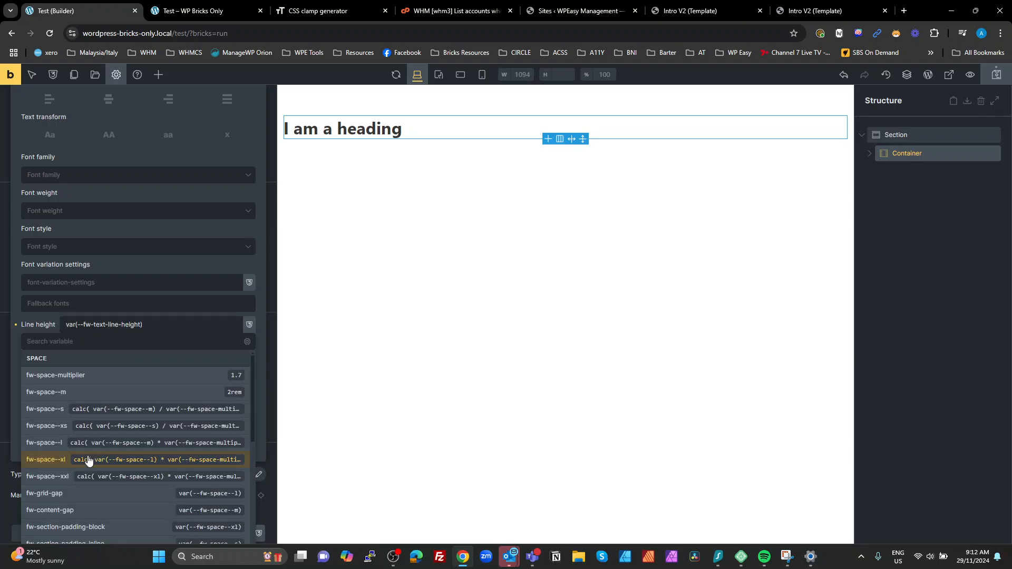
{"action": "left_click", "coordinate": [134, 154]}
{"action": "scroll", "coordinate": [180, 162], "scroll_direction": "up", "scroll_amount": 4}
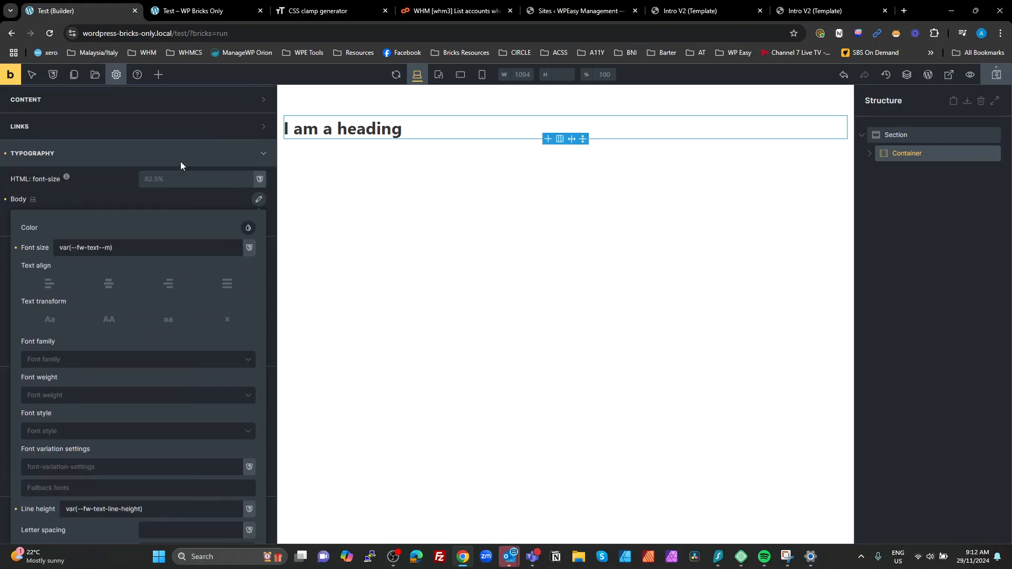
{"action": "left_click", "coordinate": [115, 220]}
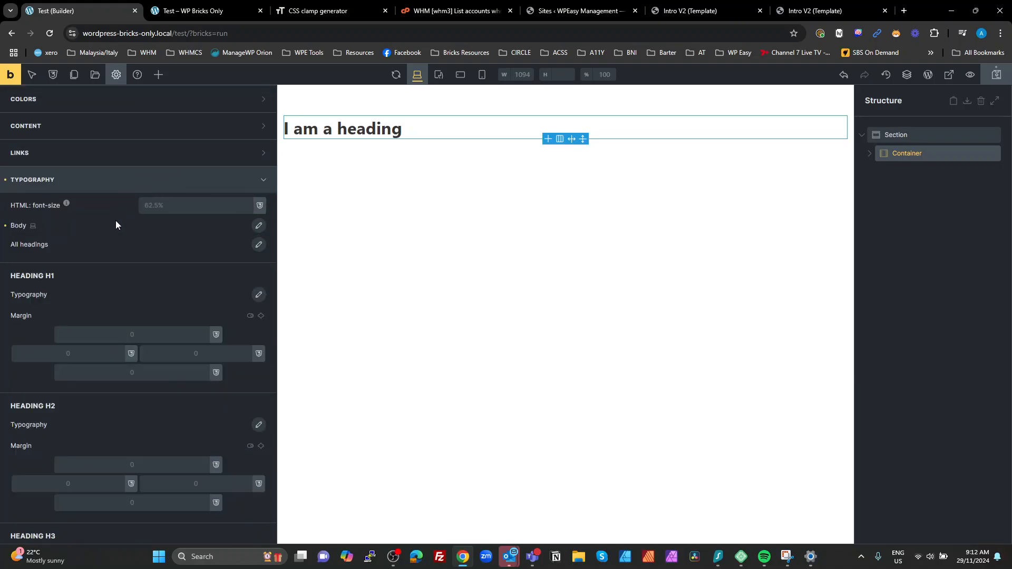
Set the line height for all headings to var(--fw-heading-line-height) in the theme style's typography.
{"action": "left_click", "coordinate": [258, 245]}
{"action": "scroll", "coordinate": [205, 264], "scroll_direction": "down", "scroll_amount": 2}
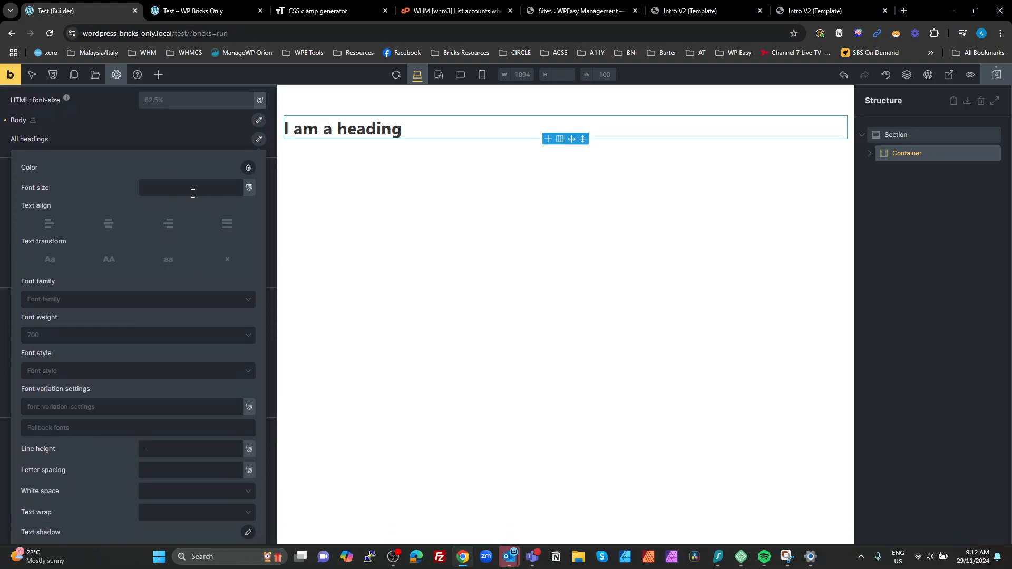
{"action": "scroll", "coordinate": [219, 349], "scroll_direction": "down", "scroll_amount": 1}
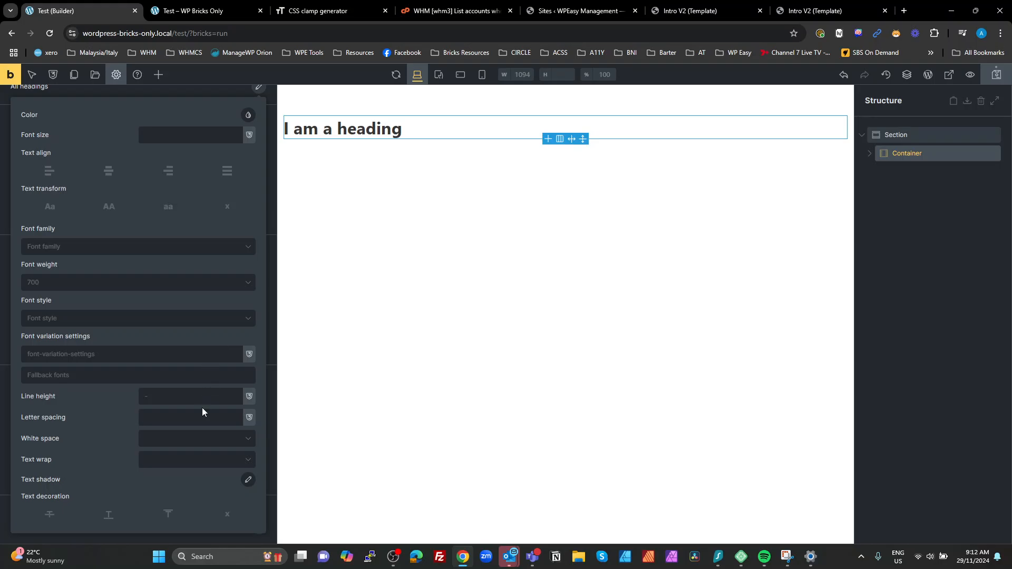
{"action": "left_click", "coordinate": [190, 399]}
{"action": "type", "text": "text"}
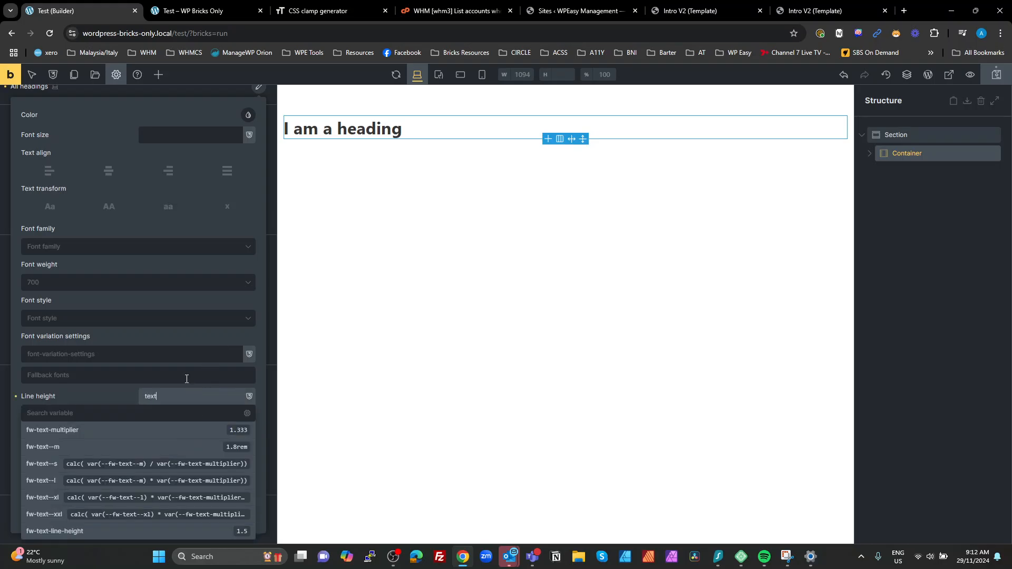
{"action": "scroll", "coordinate": [123, 446], "scroll_direction": "down", "scroll_amount": 1}
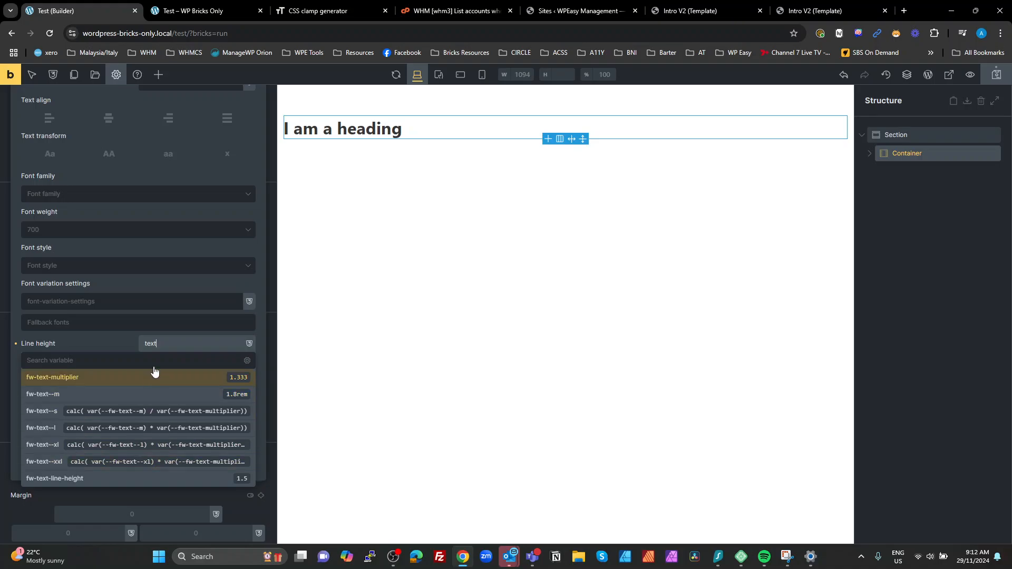
{"action": "left_click_drag", "start_coordinate": [157, 344], "coordinate": [142, 337]}
{"action": "type", "text": "head"}
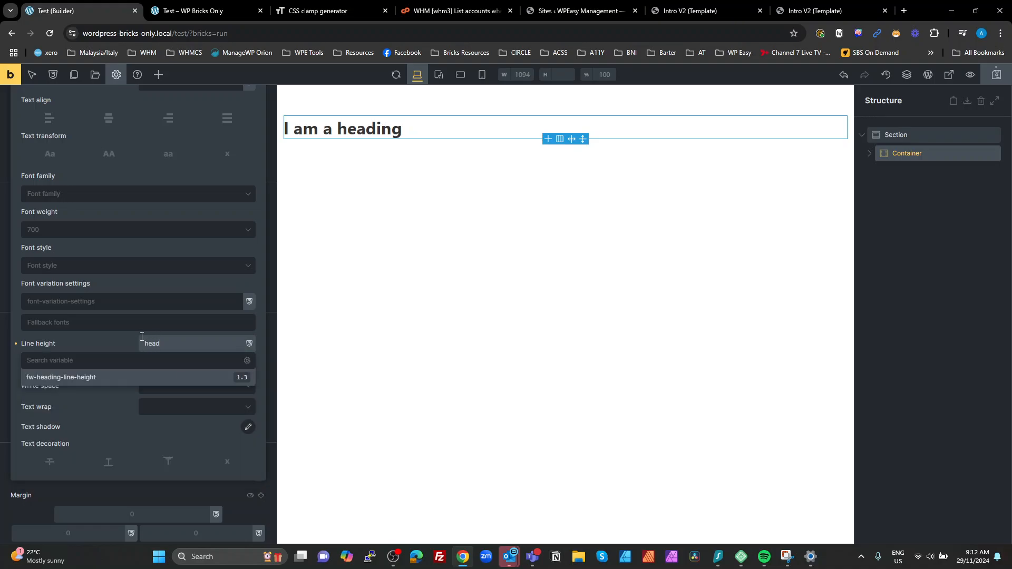
{"action": "left_click", "coordinate": [90, 378]}
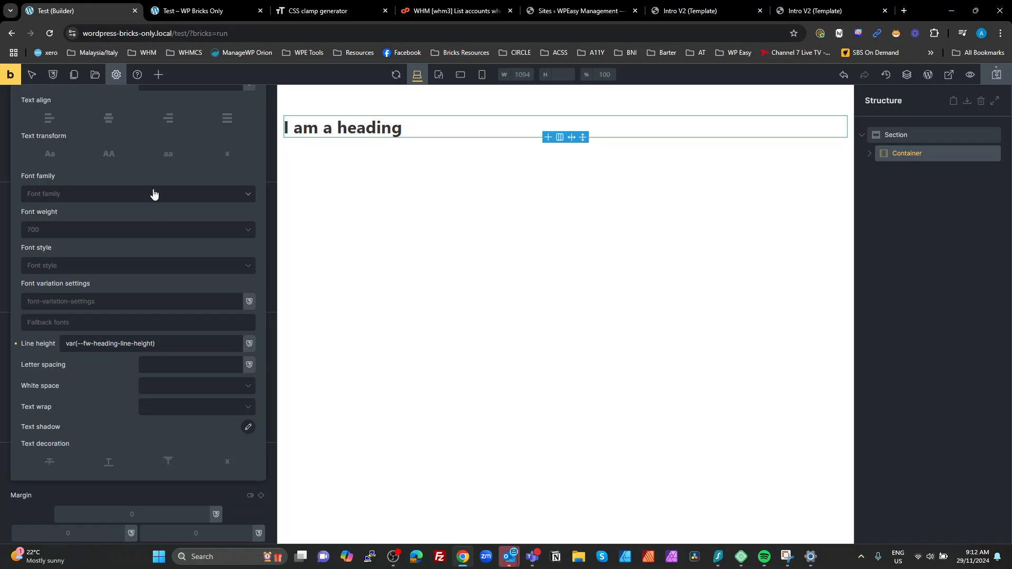
{"action": "scroll", "coordinate": [115, 210], "scroll_direction": "up", "scroll_amount": 4}
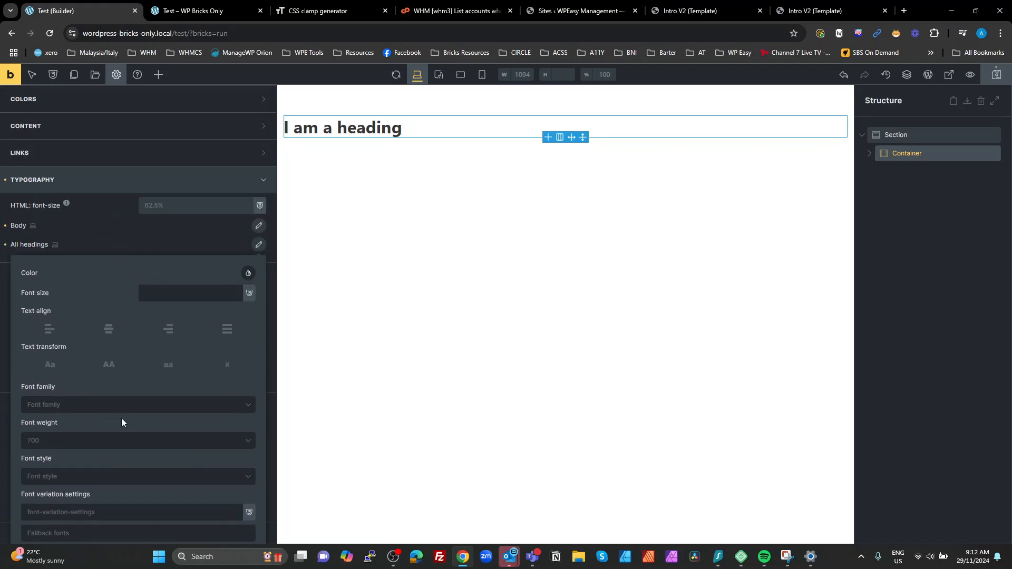
{"action": "left_click", "coordinate": [119, 245]}
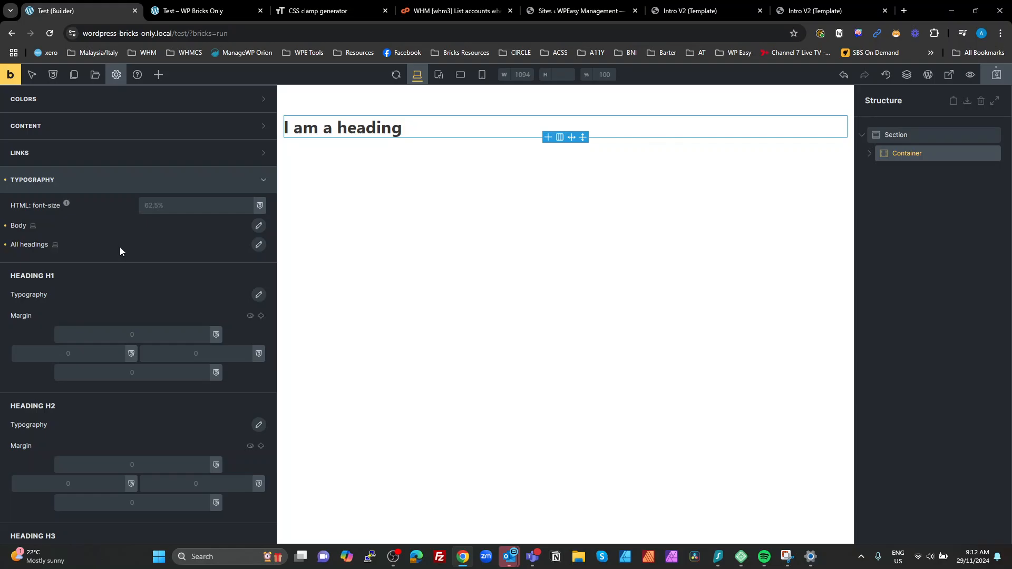
Set the Heading H1 font size to the fw-h1 variable.
{"action": "scroll", "coordinate": [142, 255], "scroll_direction": "down", "scroll_amount": 2}
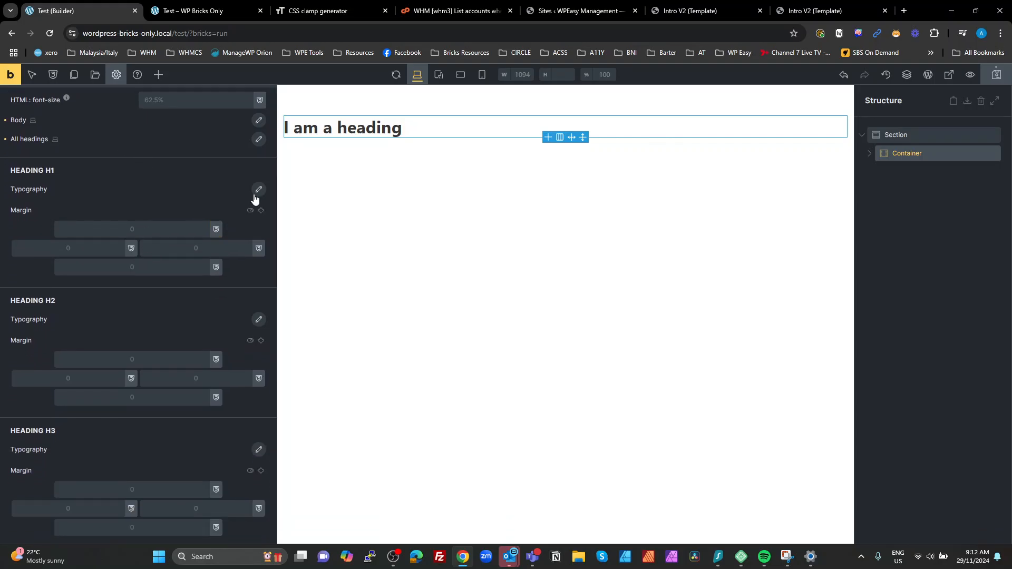
{"action": "left_click", "coordinate": [258, 190]}
{"action": "left_click", "coordinate": [158, 238]}
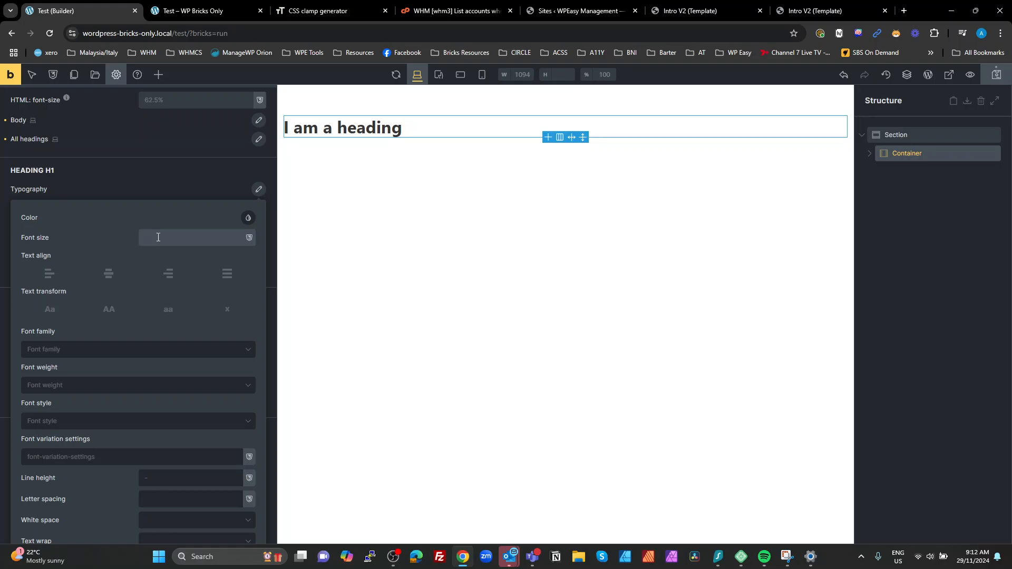
{"action": "type", "text": "h"}
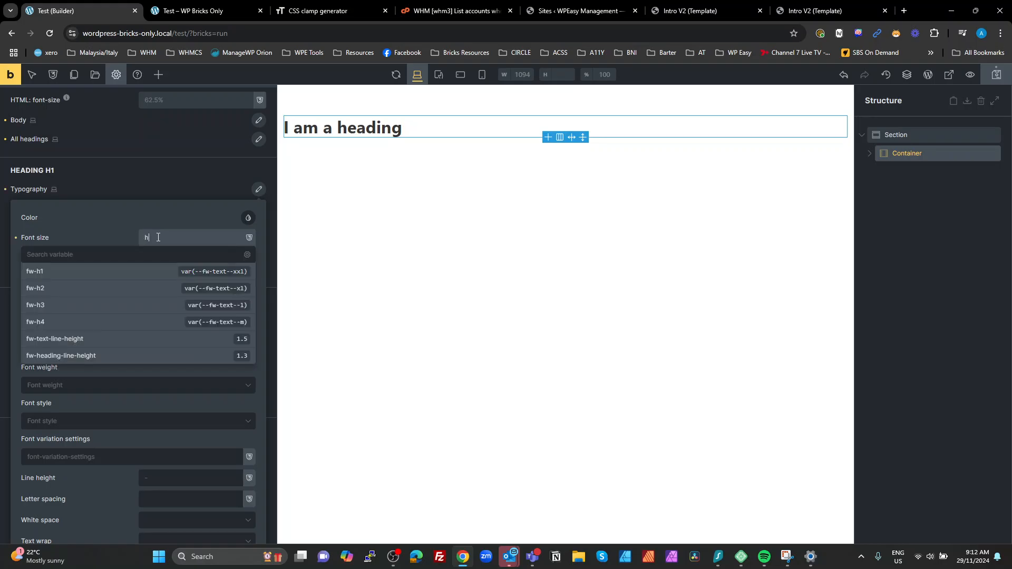
{"action": "left_click", "coordinate": [46, 276]}
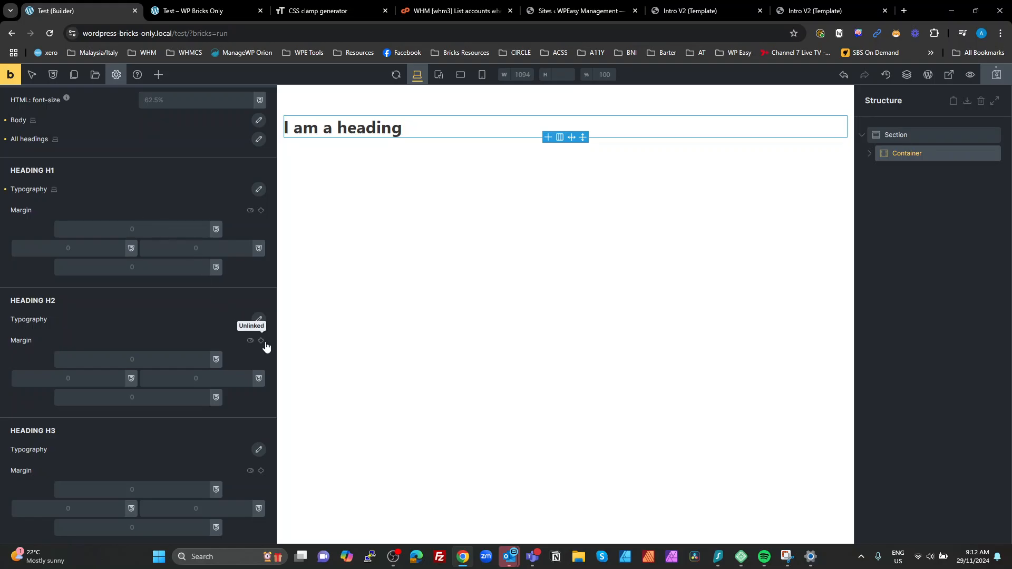
Set the Heading H2 font size to the fw-h2 variable.
{"action": "left_click", "coordinate": [258, 320]}
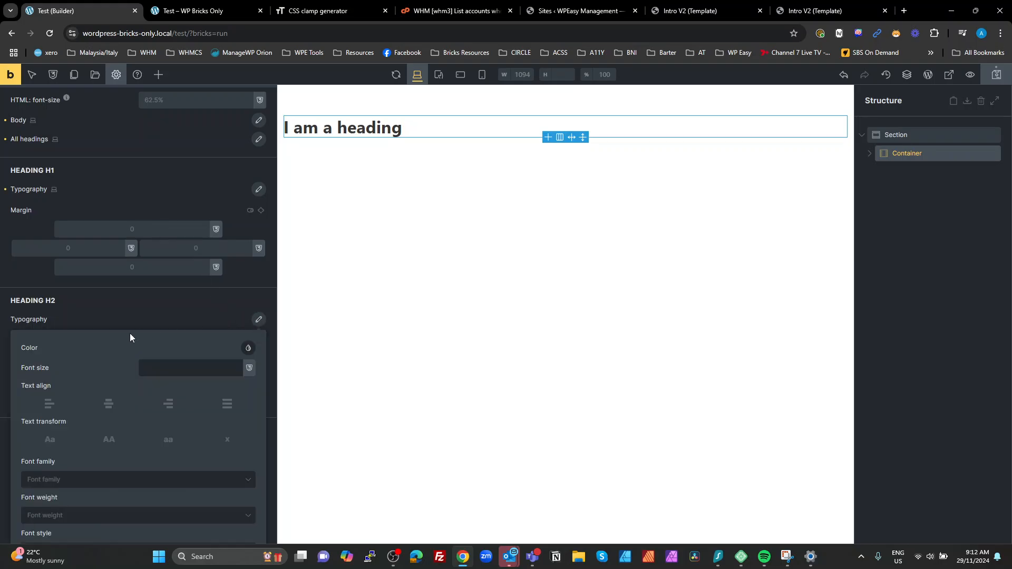
{"action": "left_click", "coordinate": [147, 368]}
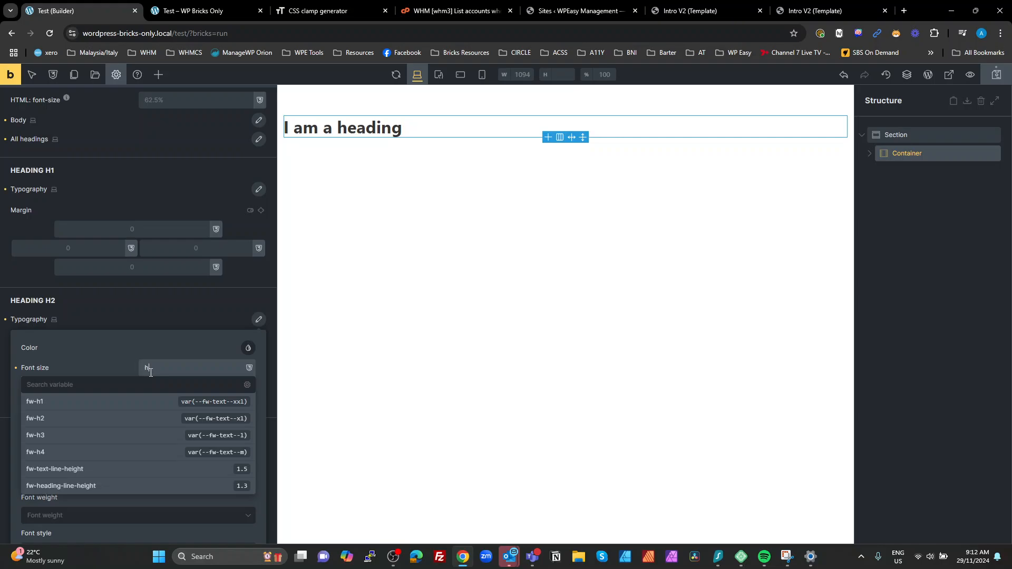
{"action": "left_click", "coordinate": [80, 422]}
{"action": "left_click", "coordinate": [116, 298]}
Set the Heading H3 font size to the fw-h3 variable.
{"action": "scroll", "coordinate": [124, 311], "scroll_direction": "down", "scroll_amount": 3}
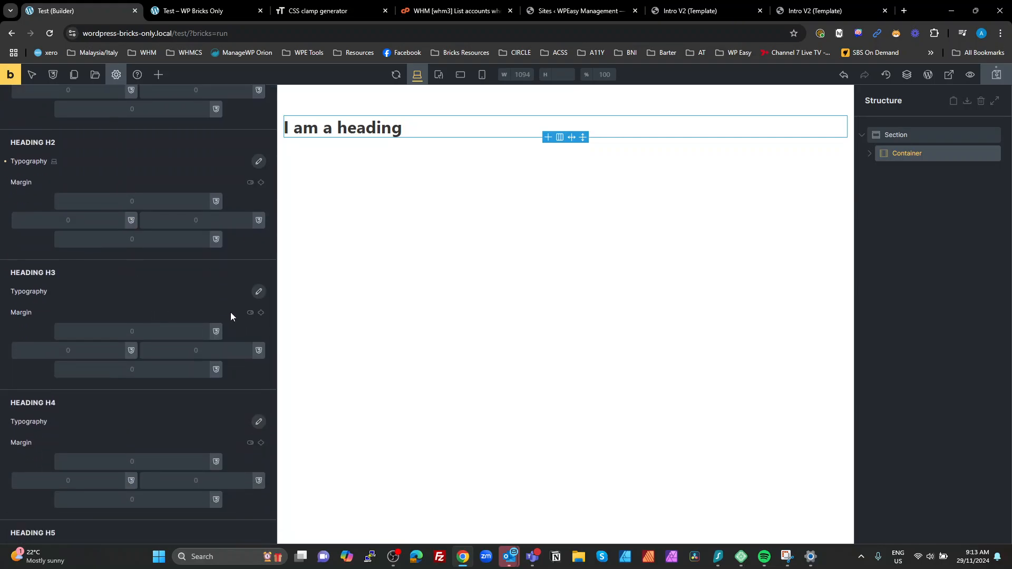
{"action": "left_click", "coordinate": [258, 292]}
{"action": "left_click", "coordinate": [153, 340]}
{"action": "type", "text": "h"}
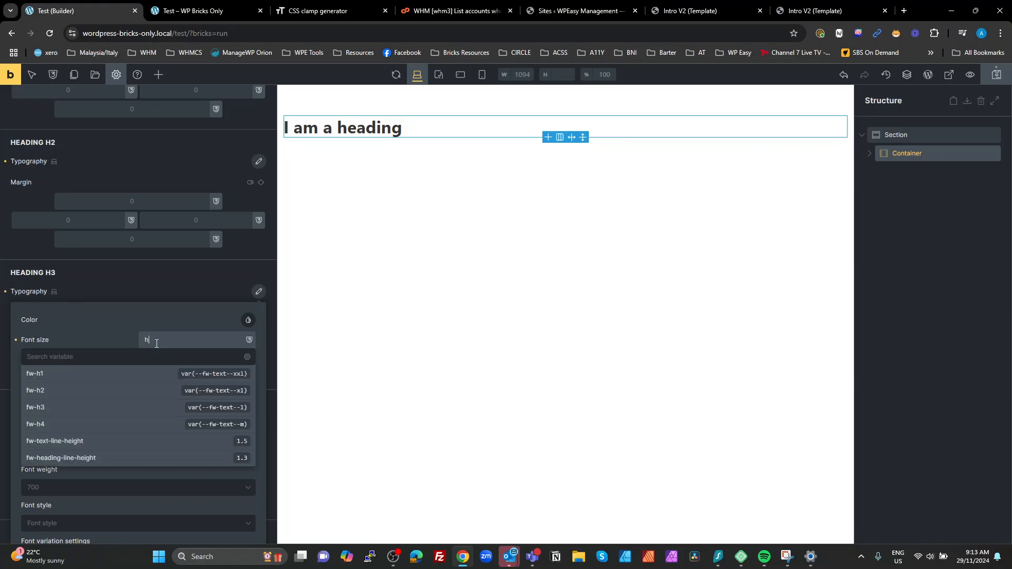
{"action": "left_click", "coordinate": [65, 408]}
{"action": "left_click", "coordinate": [101, 295]}
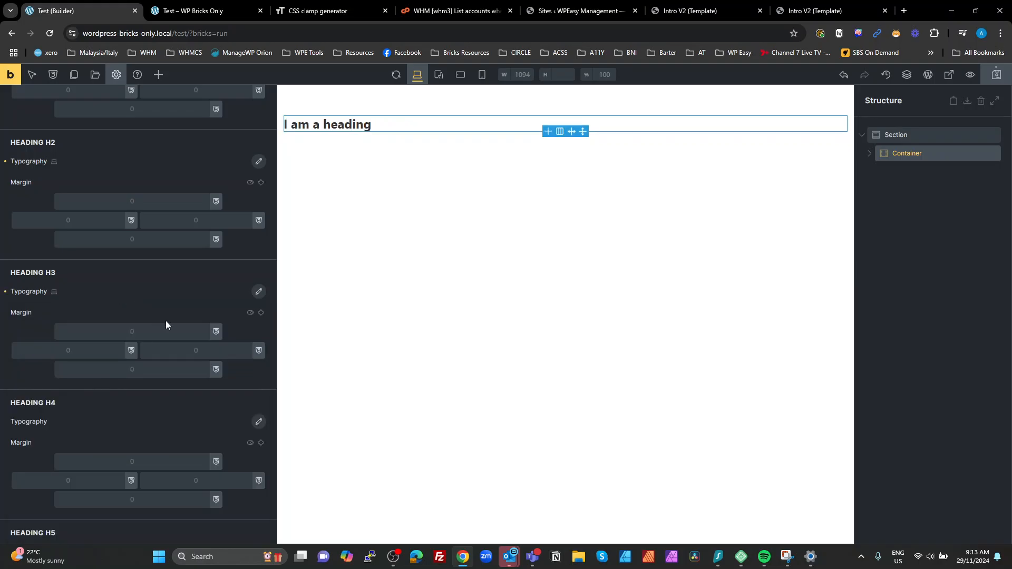
Set the Heading H4 font size to var(--fw-h4) and save the changes.
{"action": "scroll", "coordinate": [184, 327], "scroll_direction": "down", "scroll_amount": 2}
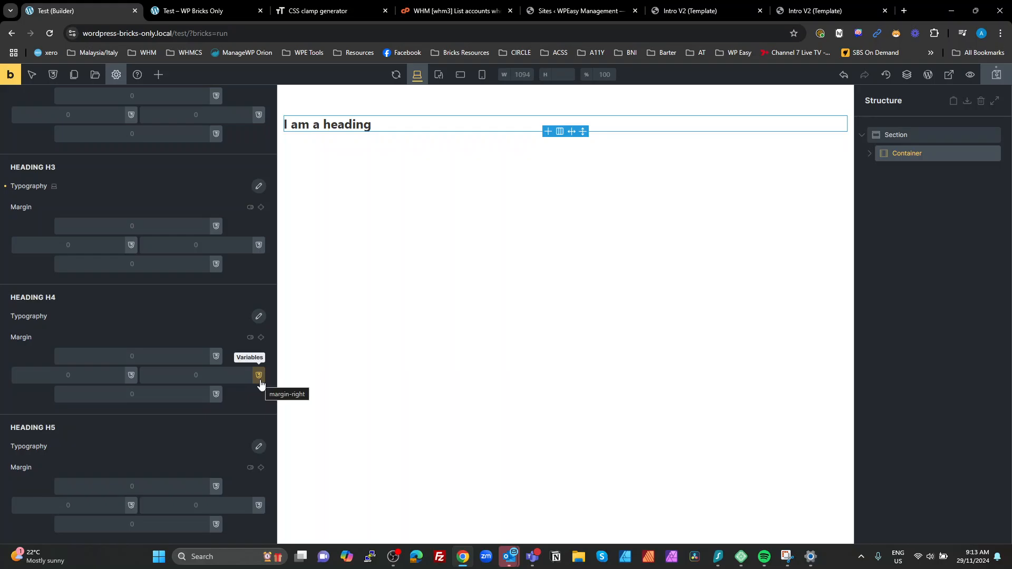
{"action": "left_click", "coordinate": [258, 317]}
{"action": "left_click", "coordinate": [195, 364]}
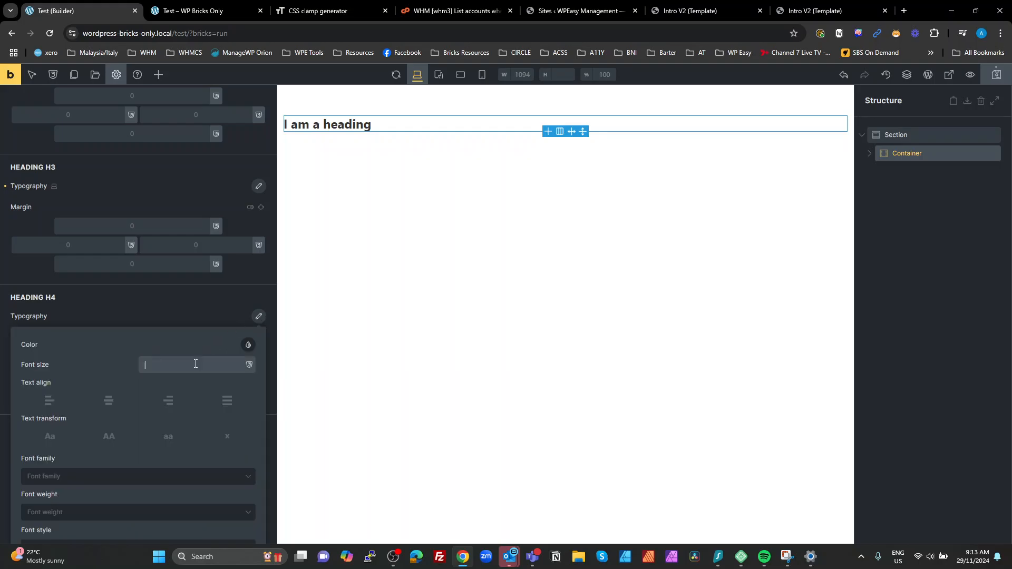
{"action": "type", "text": "h"}
{"action": "left_click", "coordinate": [67, 449]}
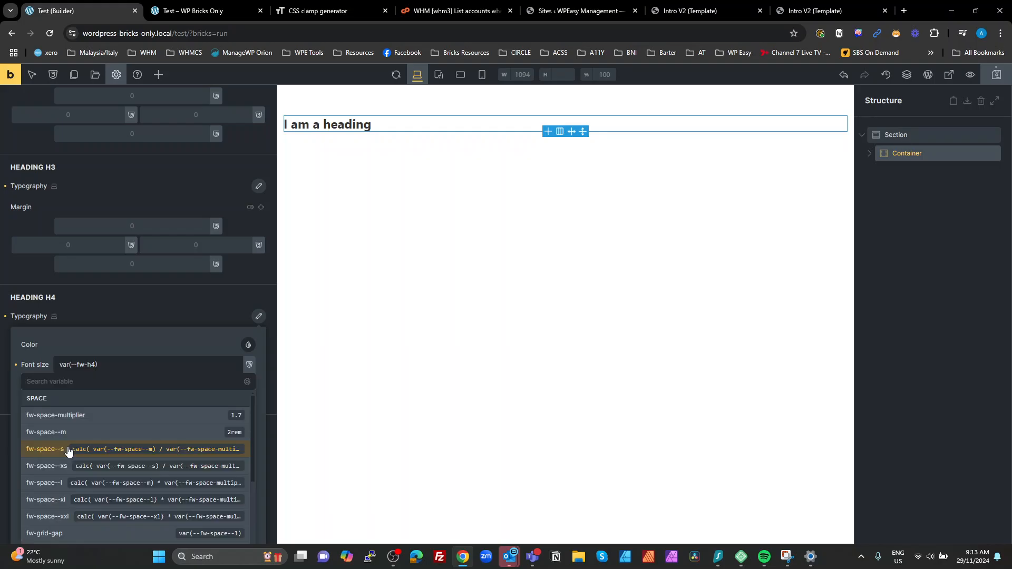
{"action": "left_click", "coordinate": [139, 313]}
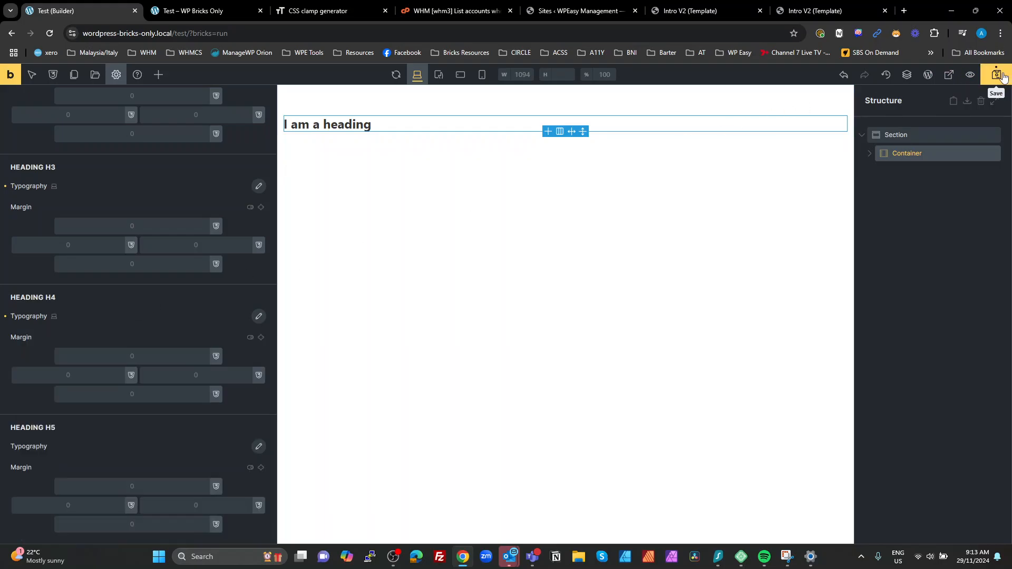
Expand the container in the page structure and duplicate its heading three times.
{"action": "left_click", "coordinate": [878, 154]}
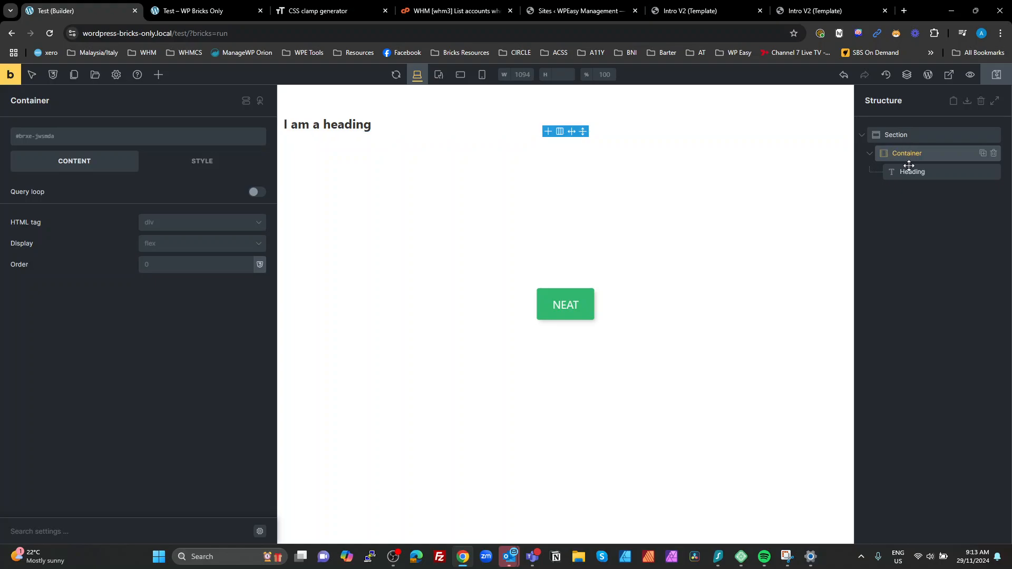
{"action": "left_click", "coordinate": [986, 179]}
{"action": "left_click", "coordinate": [984, 172]}
{"action": "left_click", "coordinate": [983, 173]}
{"action": "left_click", "coordinate": [984, 173]}
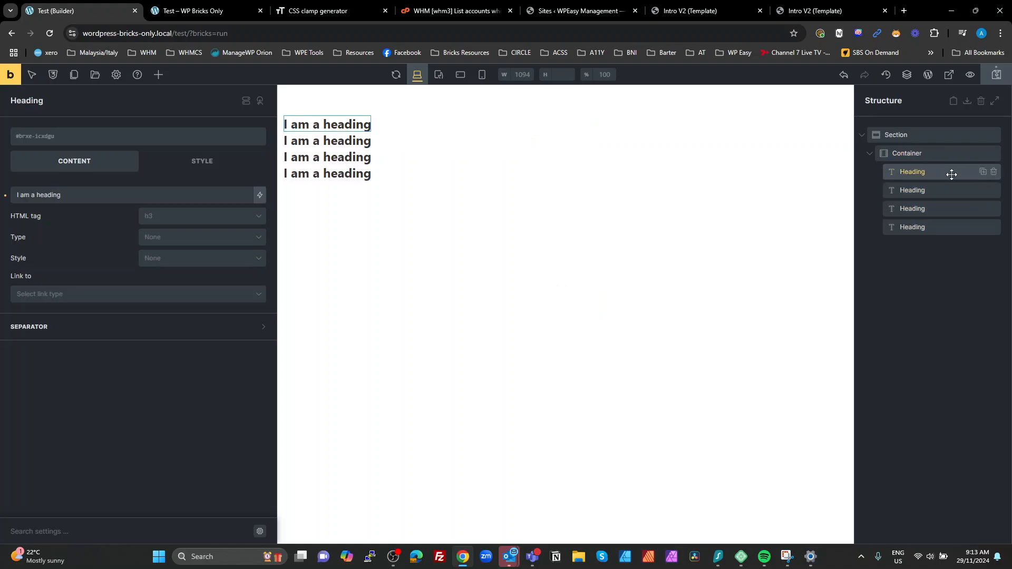
Assign the HTML tags h1, h2, h3 and h4 to the four headings in order, from first to last.
{"action": "left_click", "coordinate": [187, 217]}
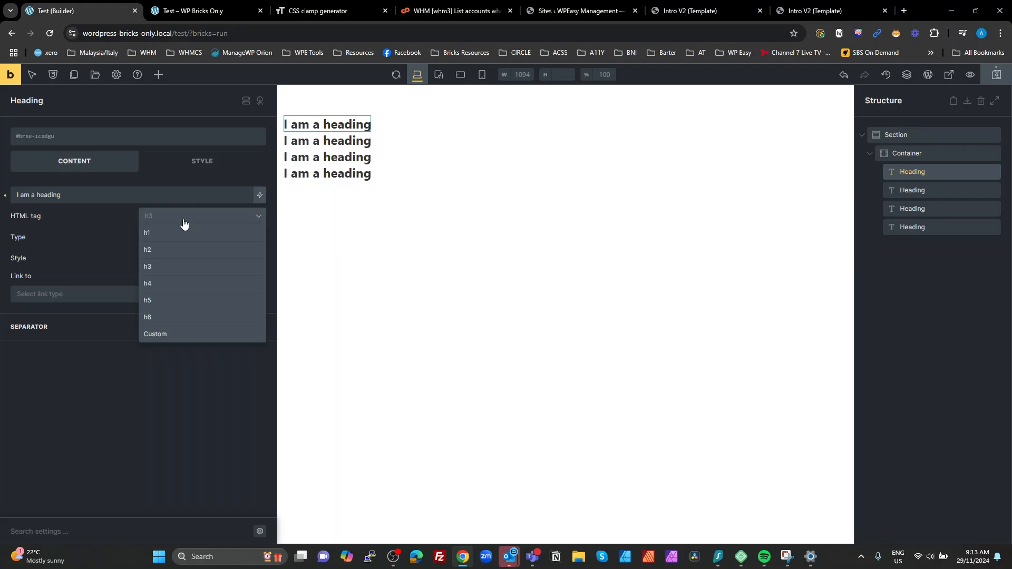
{"action": "left_click", "coordinate": [163, 236]}
{"action": "left_click", "coordinate": [915, 190]}
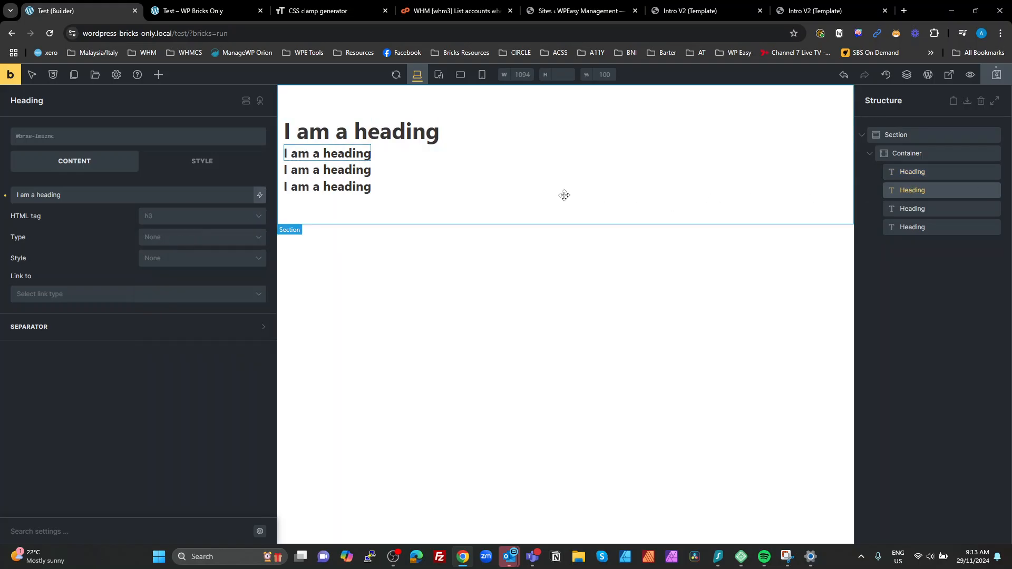
{"action": "left_click", "coordinate": [193, 217]}
{"action": "left_click", "coordinate": [163, 251]}
{"action": "left_click", "coordinate": [912, 208]}
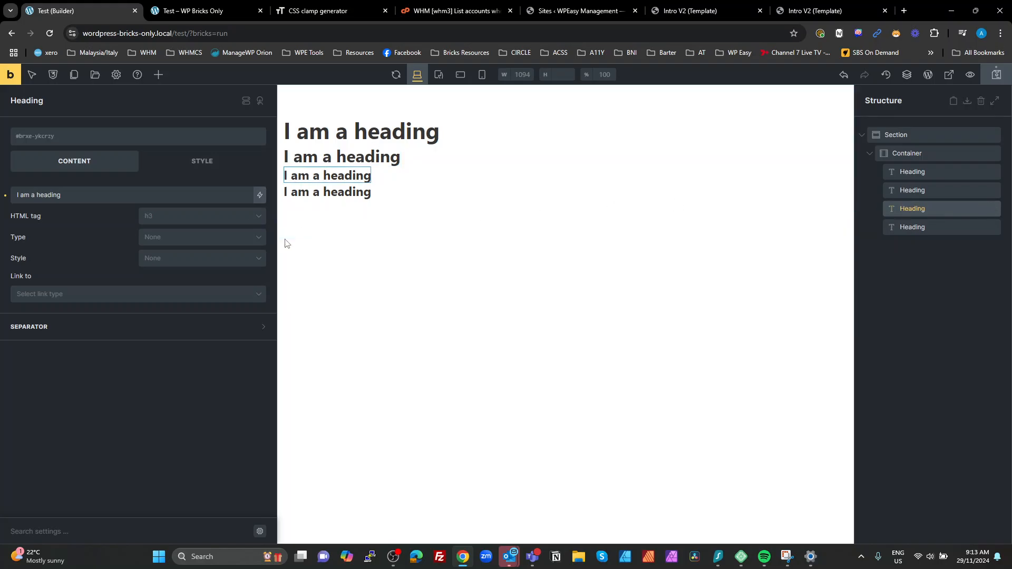
{"action": "left_click", "coordinate": [190, 219]}
{"action": "left_click", "coordinate": [167, 266]}
{"action": "left_click", "coordinate": [912, 226]}
{"action": "left_click", "coordinate": [179, 218]}
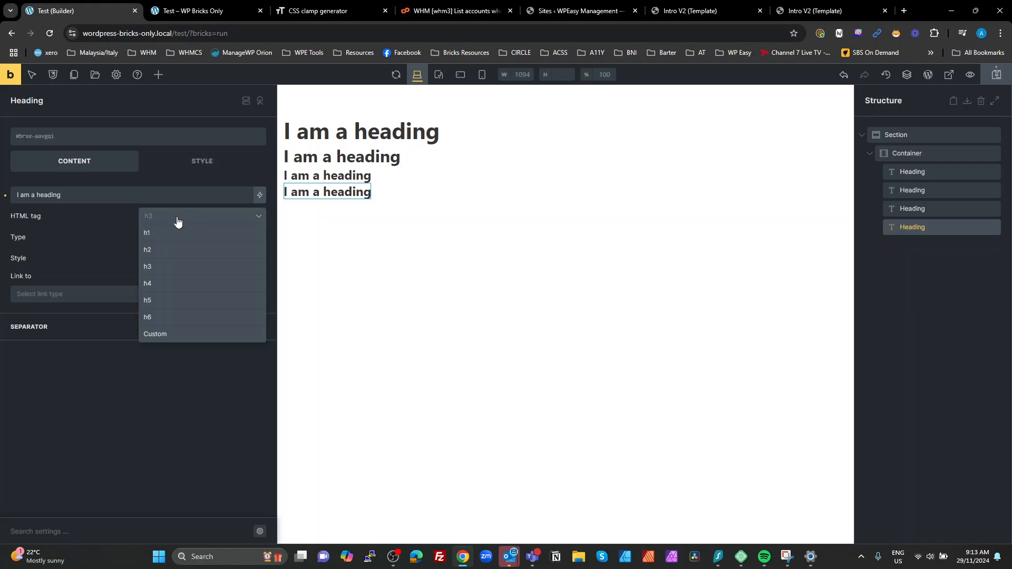
{"action": "left_click", "coordinate": [158, 284]}
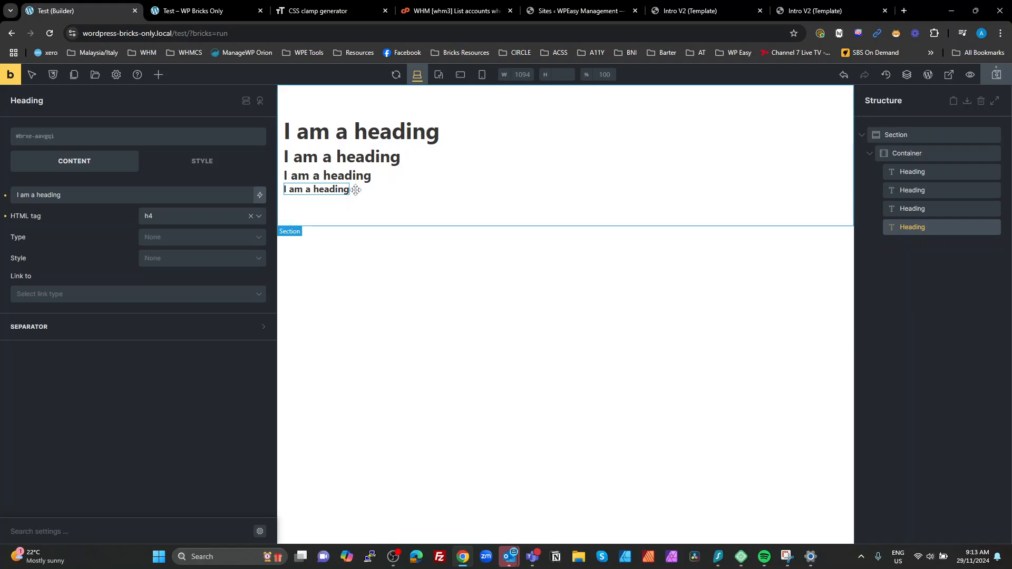
In the Typography variables, set fw-text-multiplier to 1.2 and fw-text--m to 2.4rem, save, and return to the page.
{"action": "left_click", "coordinate": [52, 75]}
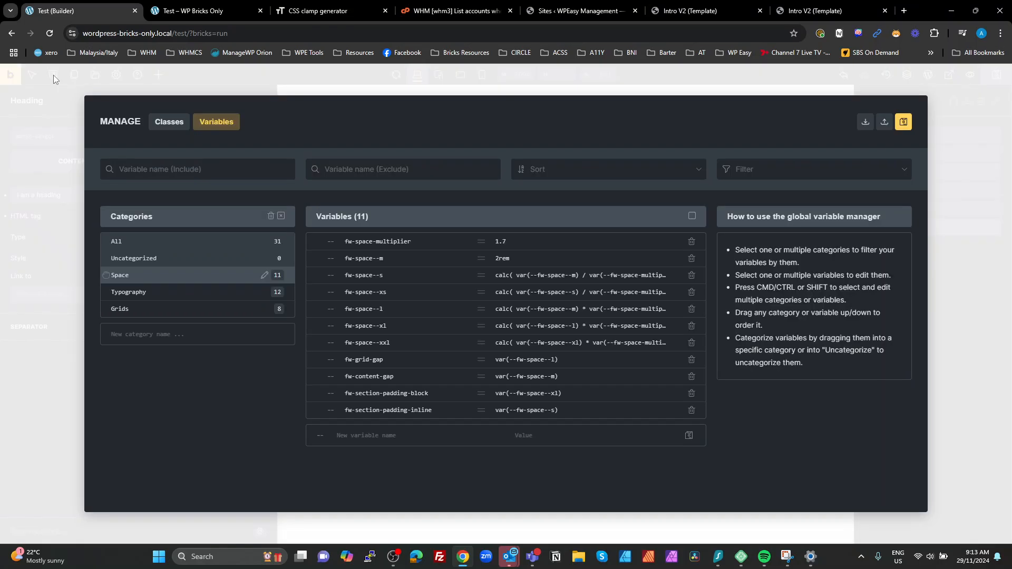
{"action": "left_click", "coordinate": [162, 295]}
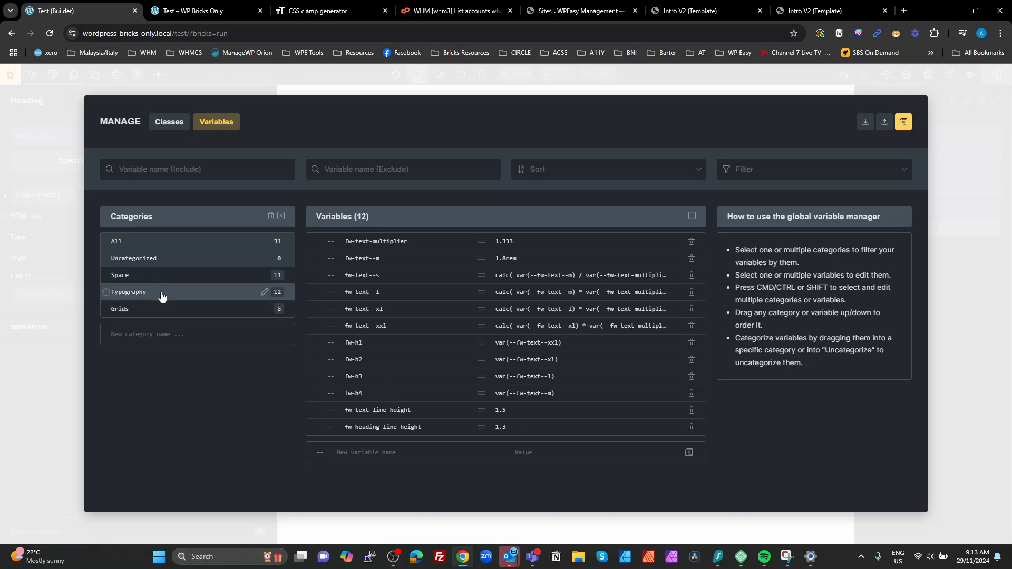
{"action": "double_click", "coordinate": [504, 241]}
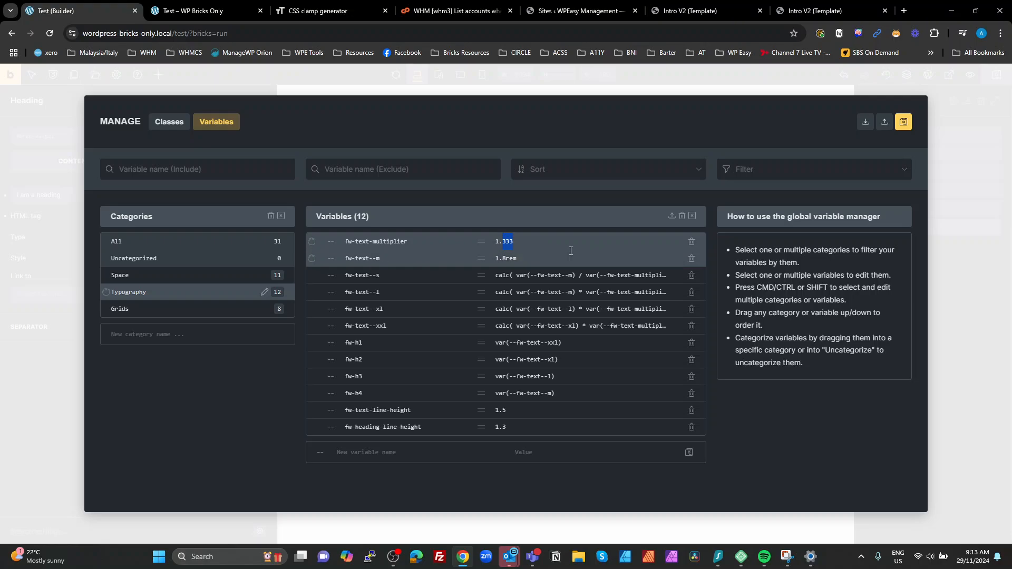
{"action": "type", "text": "2"}
{"action": "left_click_drag", "start_coordinate": [507, 259], "coordinate": [495, 258]}
{"action": "type", "text": "2.4"}
{"action": "left_click", "coordinate": [902, 124]}
{"action": "left_click", "coordinate": [956, 249]}
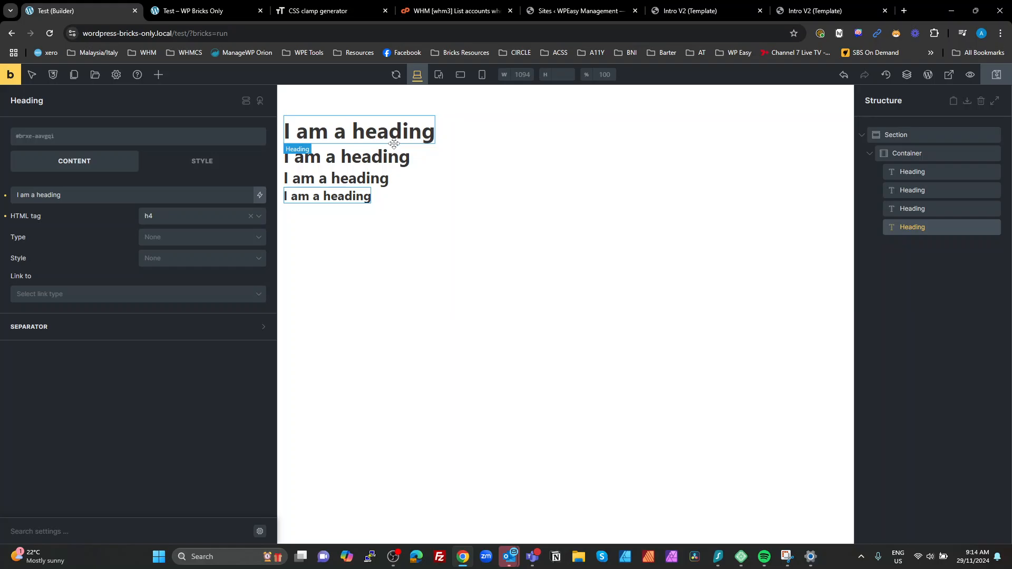
Review the Typography and Space variables in the global variable manager.
{"action": "left_click", "coordinate": [116, 75]}
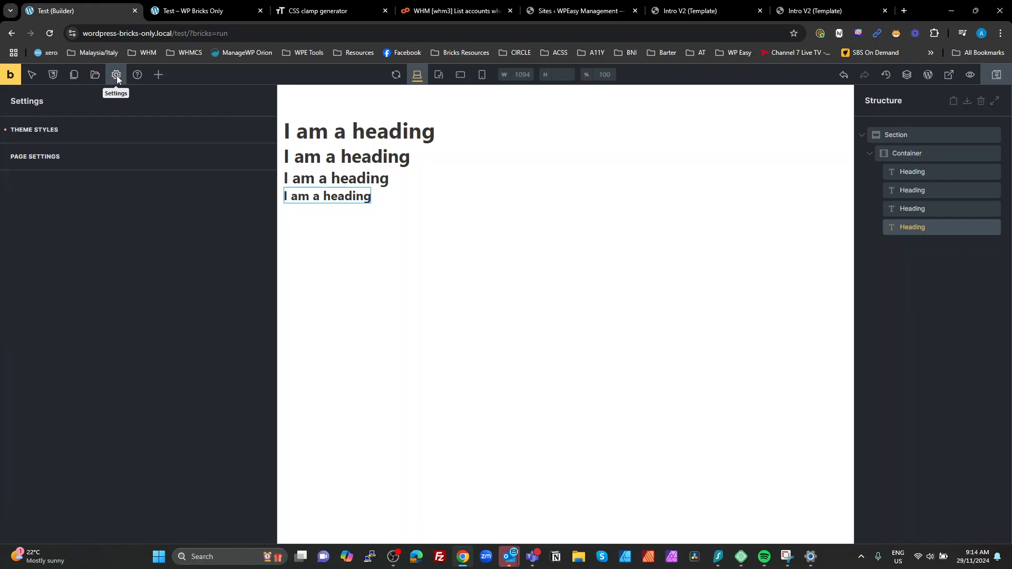
{"action": "left_click", "coordinate": [53, 74]}
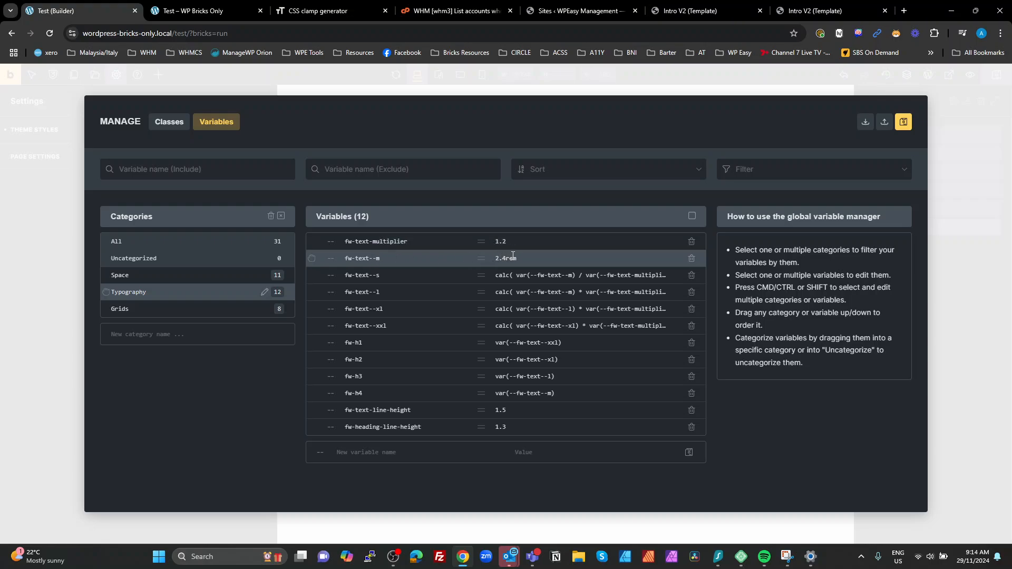
{"action": "left_click", "coordinate": [134, 275]}
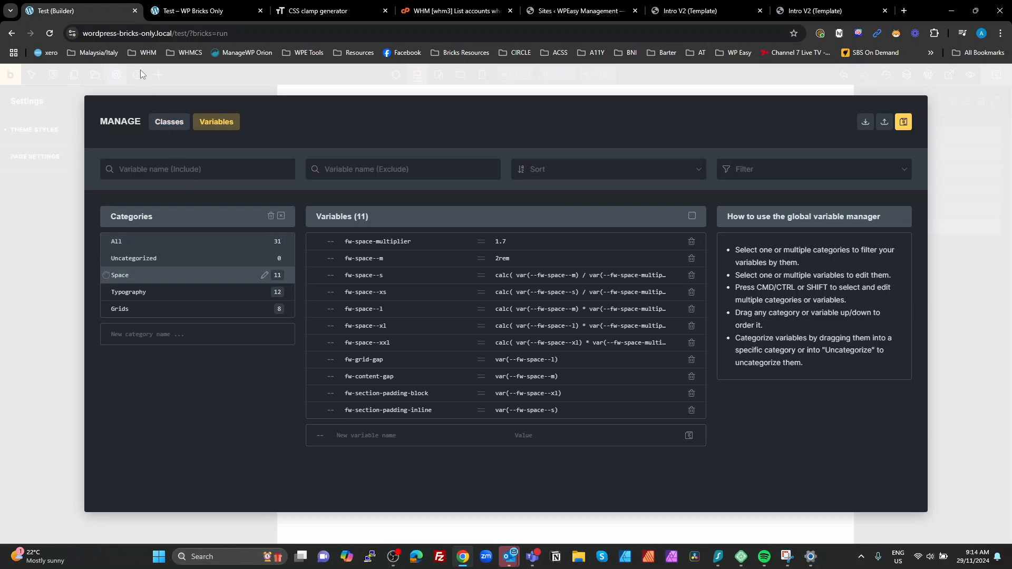
Switch to the CSS clamp generator and examine its minimum value, root font size and viewport start width inputs.
{"action": "left_click", "coordinate": [317, 13]}
{"action": "left_click", "coordinate": [112, 40]}
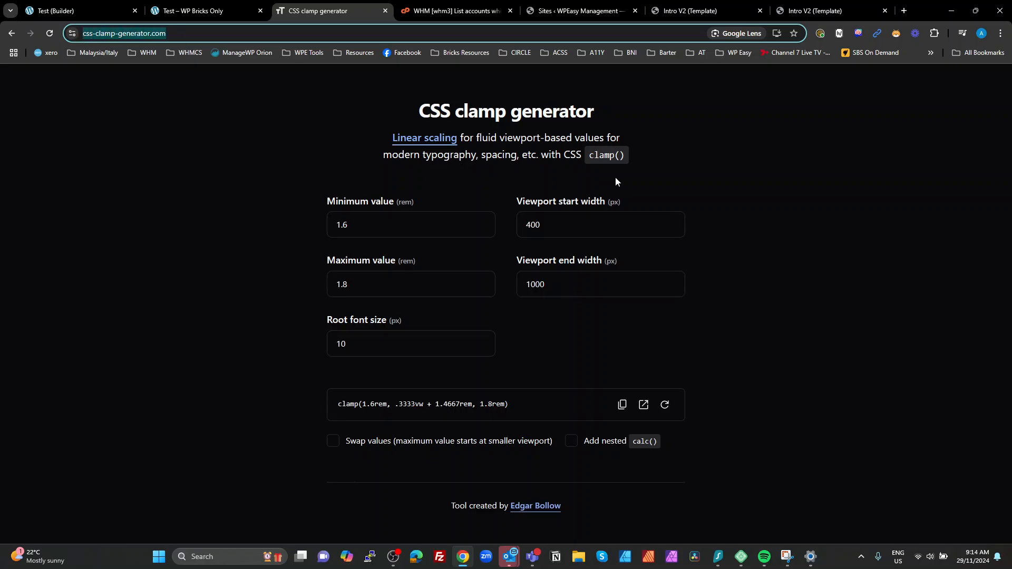
{"action": "left_click", "coordinate": [391, 228]}
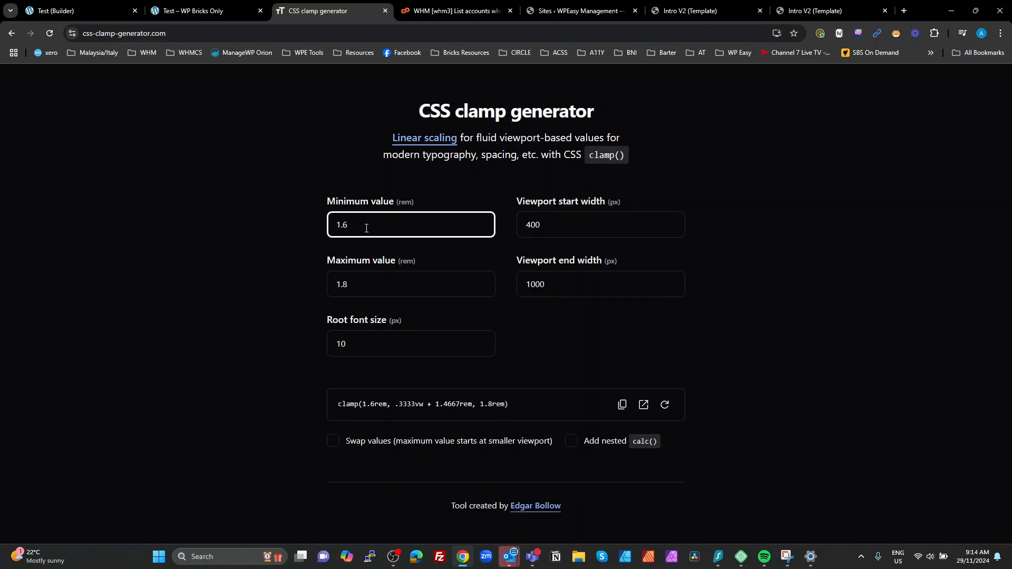
{"action": "double_click", "coordinate": [360, 332]}
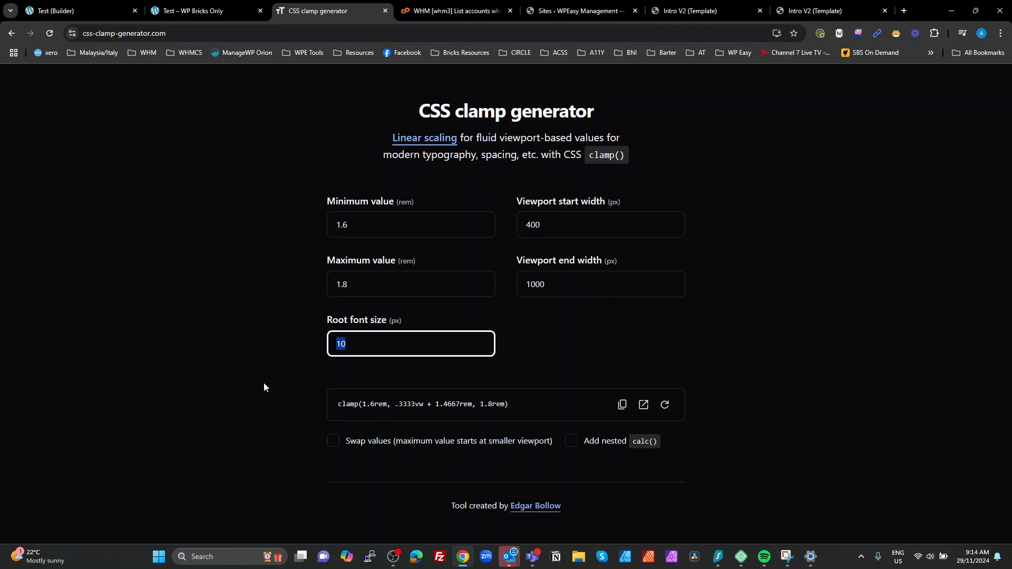
{"action": "left_click", "coordinate": [380, 231]}
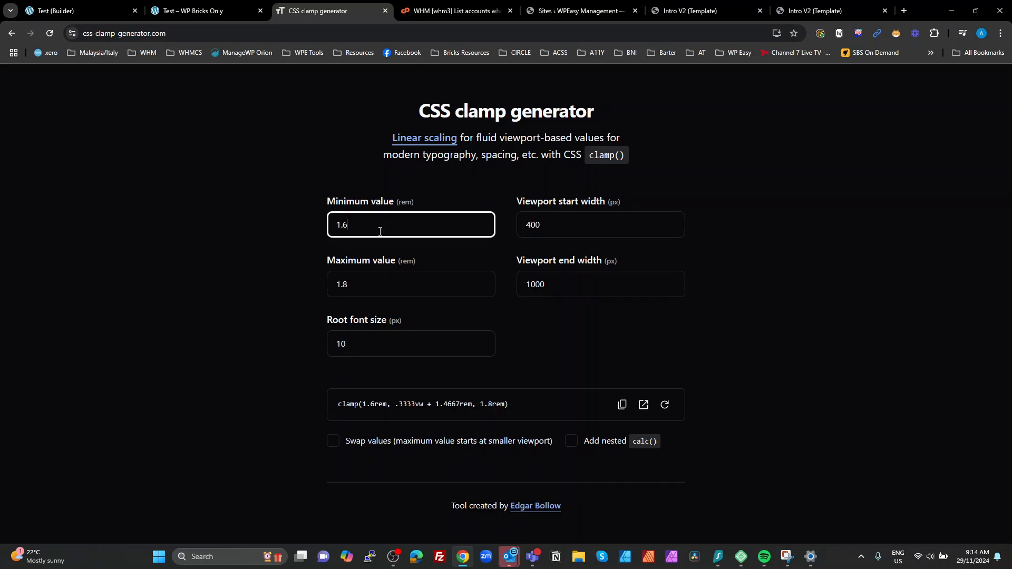
{"action": "left_click", "coordinate": [533, 225]}
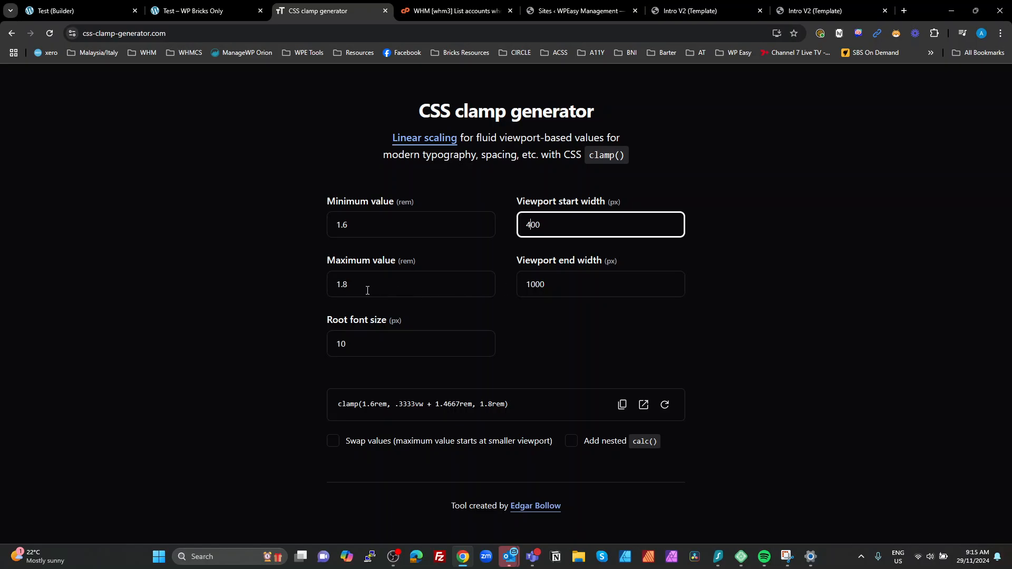
Copy the generated clamp(1.6rem, .3333vw + 1.4667rem, 1.8rem) and paste it as the value of the fw-space--m variable in the Bricks builder.
{"action": "left_click_drag", "start_coordinate": [367, 290], "coordinate": [306, 292]}
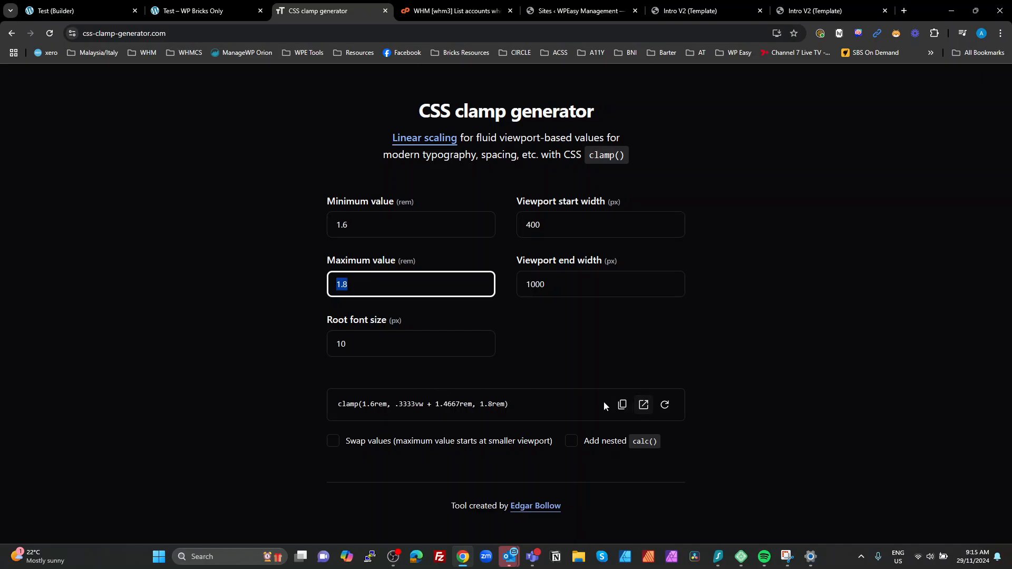
{"action": "left_click", "coordinate": [621, 404]}
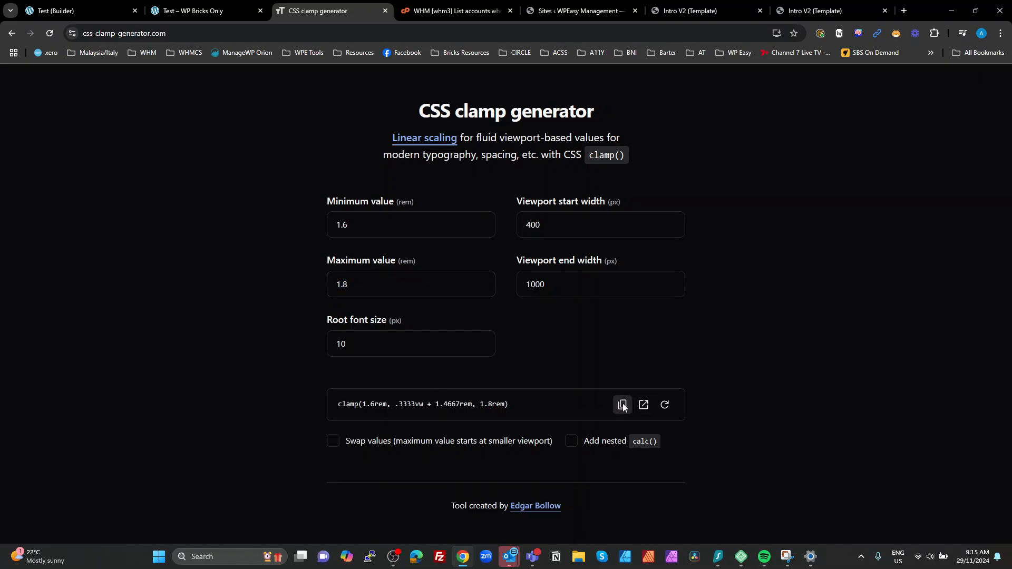
{"action": "left_click", "coordinate": [187, 13]}
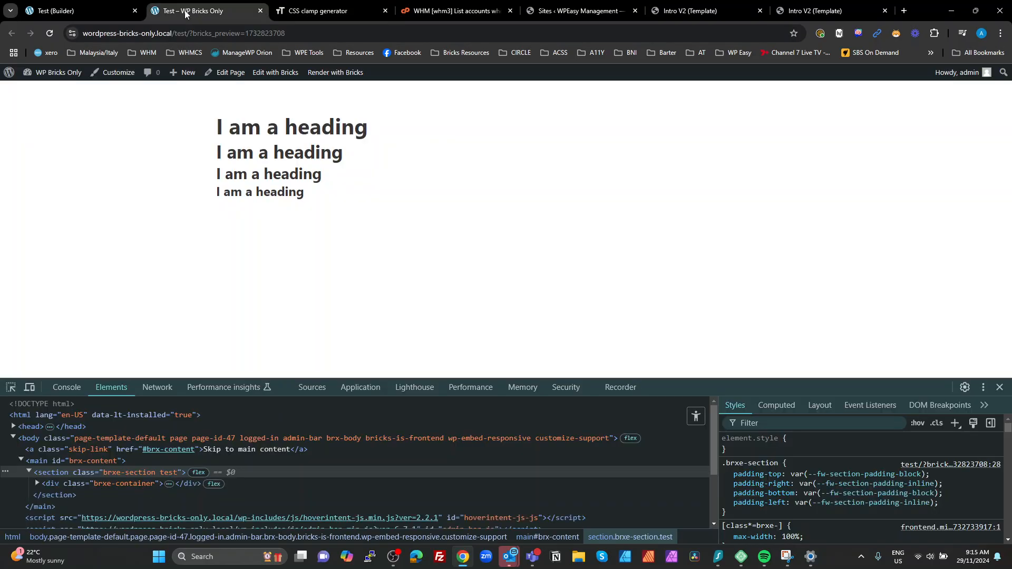
{"action": "left_click", "coordinate": [102, 12]}
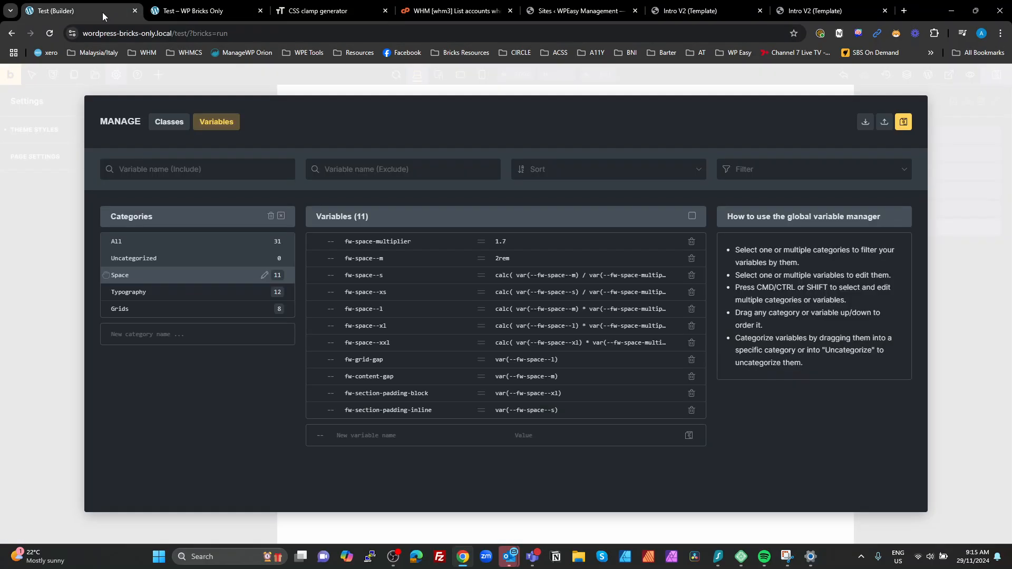
{"action": "double_click", "coordinate": [516, 258]}
{"action": "key", "text": "ctrl+v"}
In the CSS clamp generator, set the minimum to 2 rem and the maximum to 30 rem, and copy the resulting clamp.
{"action": "left_click", "coordinate": [335, 14]}
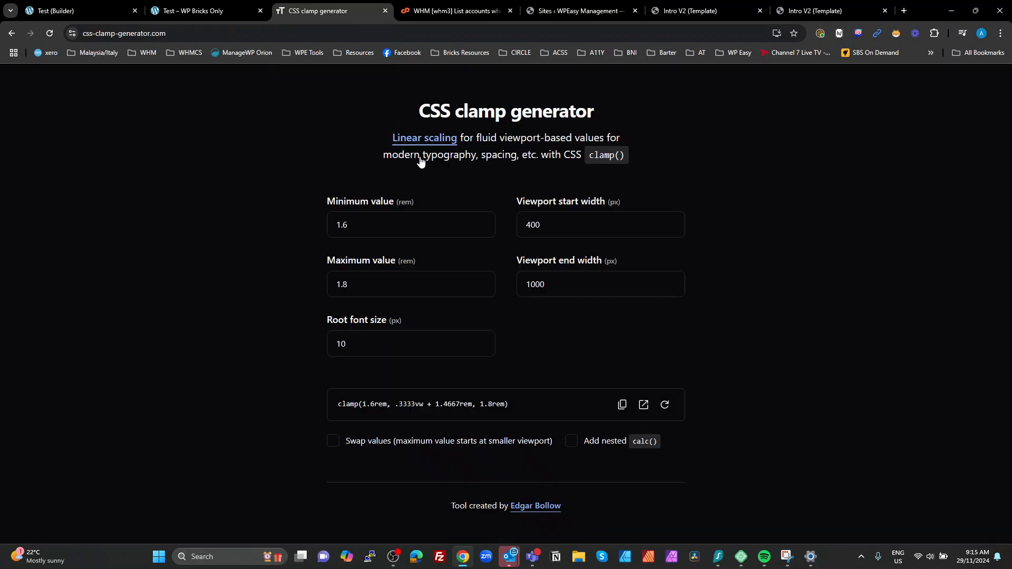
{"action": "double_click", "coordinate": [340, 227]}
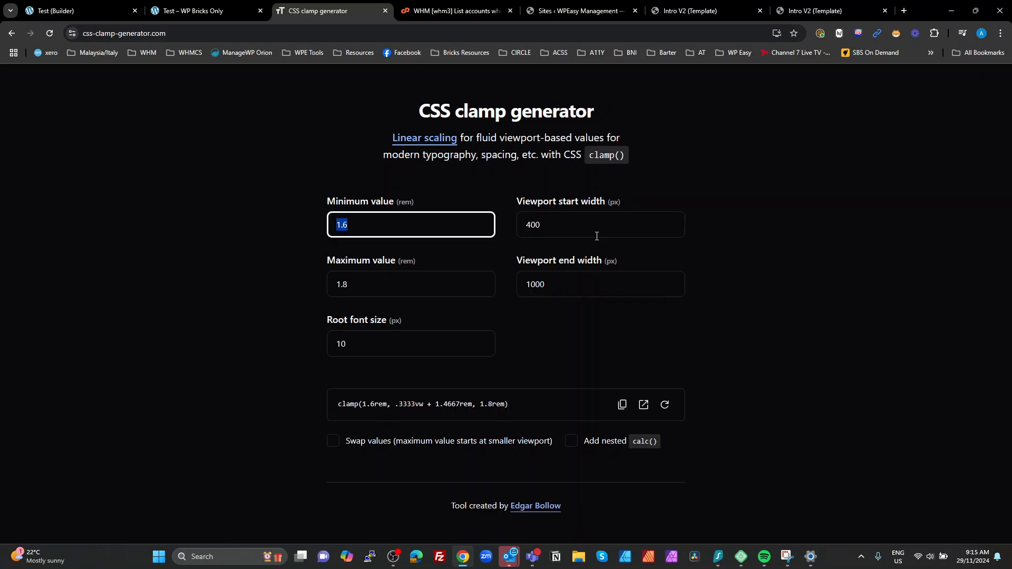
{"action": "type", "text": "2"}
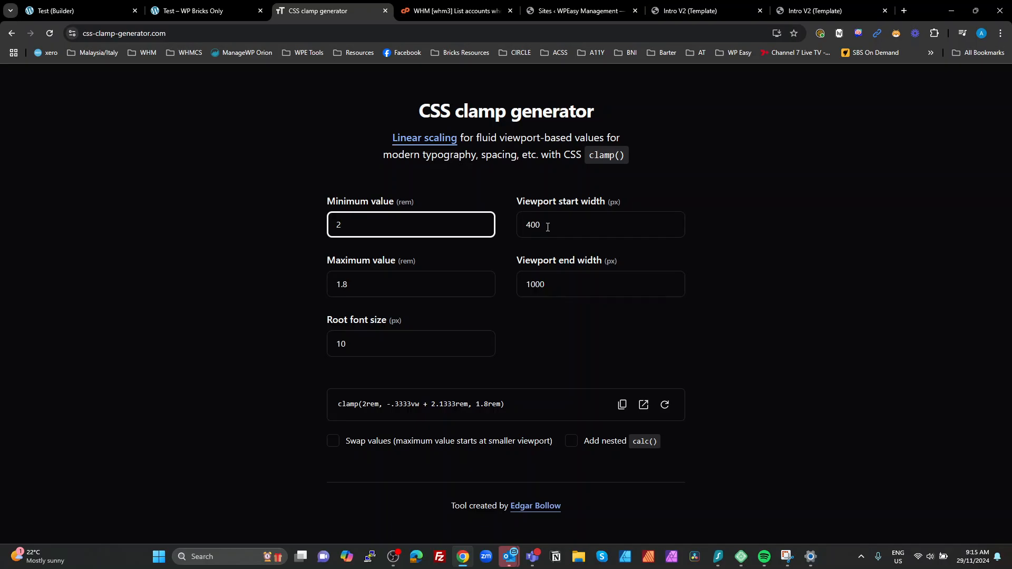
{"action": "left_click_drag", "start_coordinate": [403, 288], "coordinate": [327, 286]}
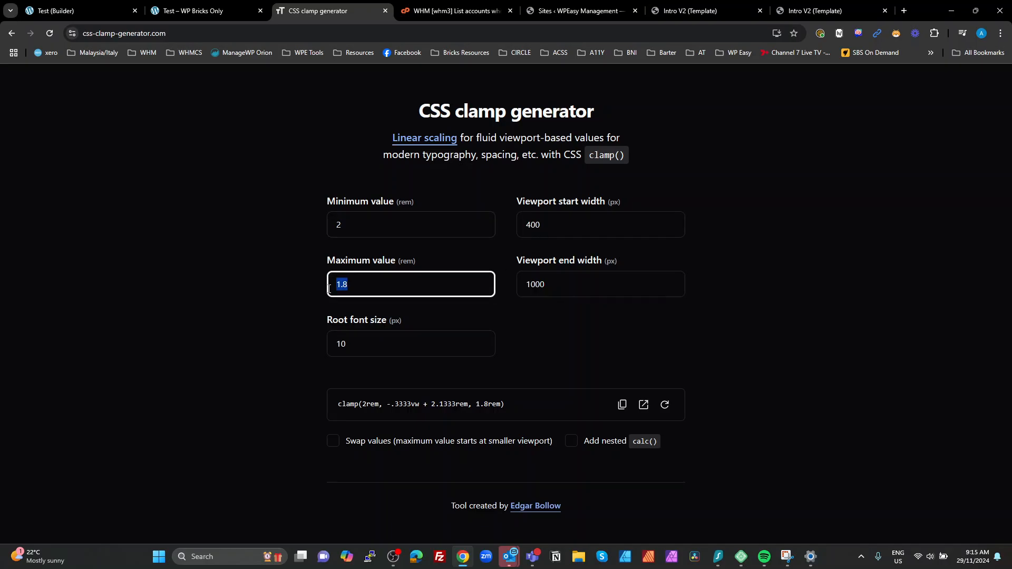
{"action": "type", "text": "30"}
{"action": "left_click", "coordinate": [622, 405]}
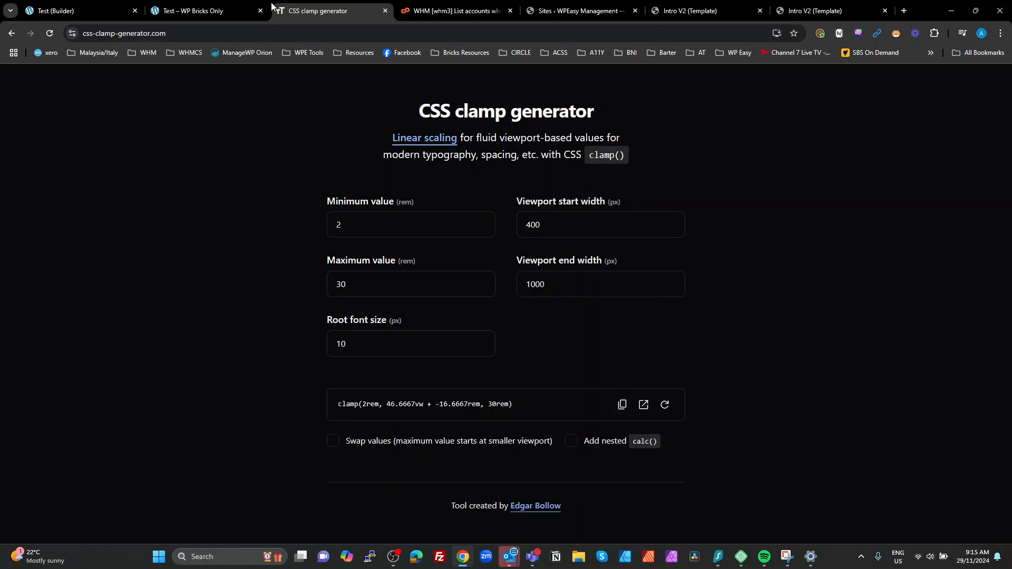
In the Bricks builder's Space variables, replace the fw-space--m value with the copied clamp(2rem, 46.6667vw + -16.6667rem, 30rem).
{"action": "left_click", "coordinate": [96, 10]}
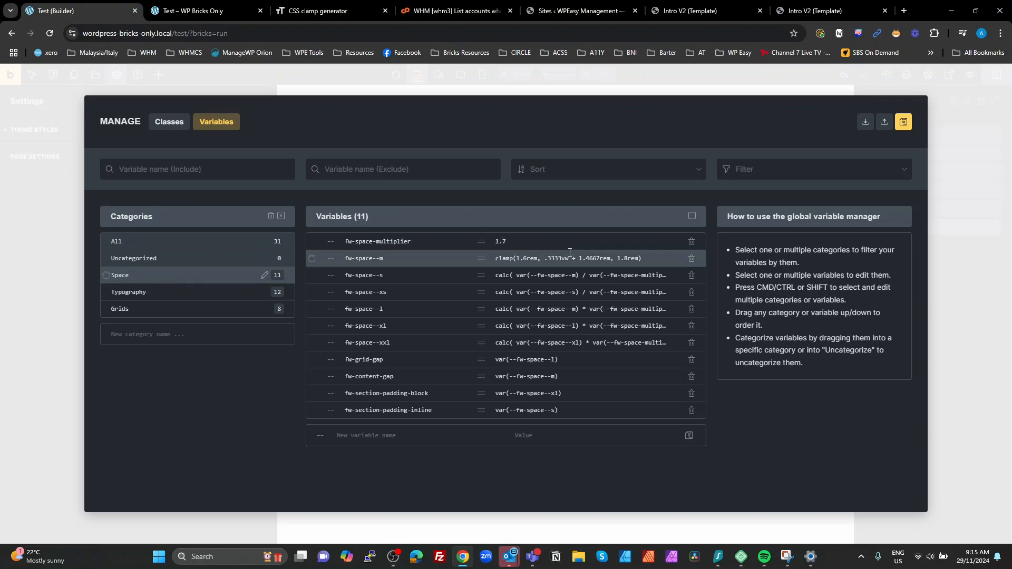
{"action": "left_click", "coordinate": [165, 296]}
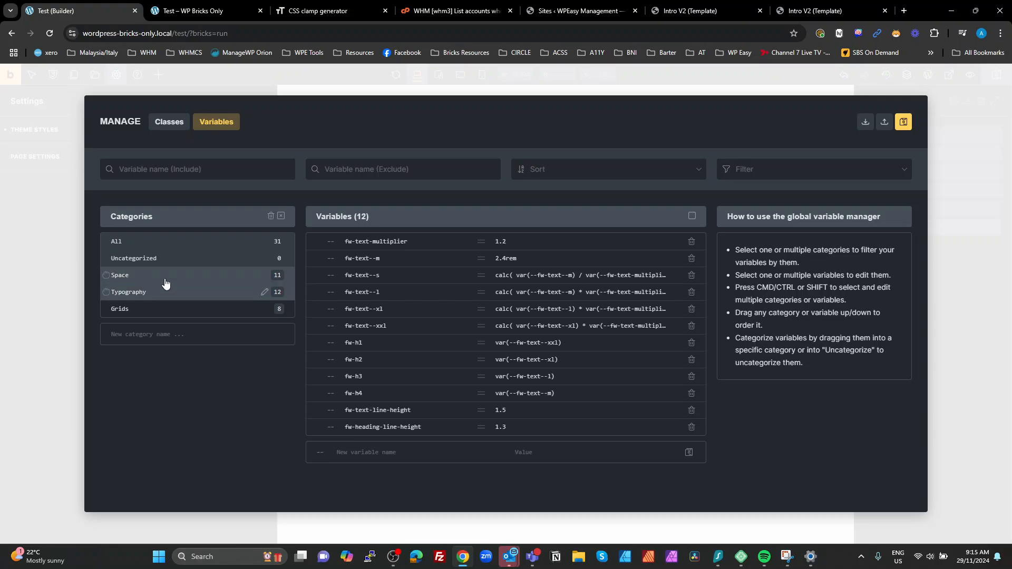
{"action": "left_click", "coordinate": [165, 283]}
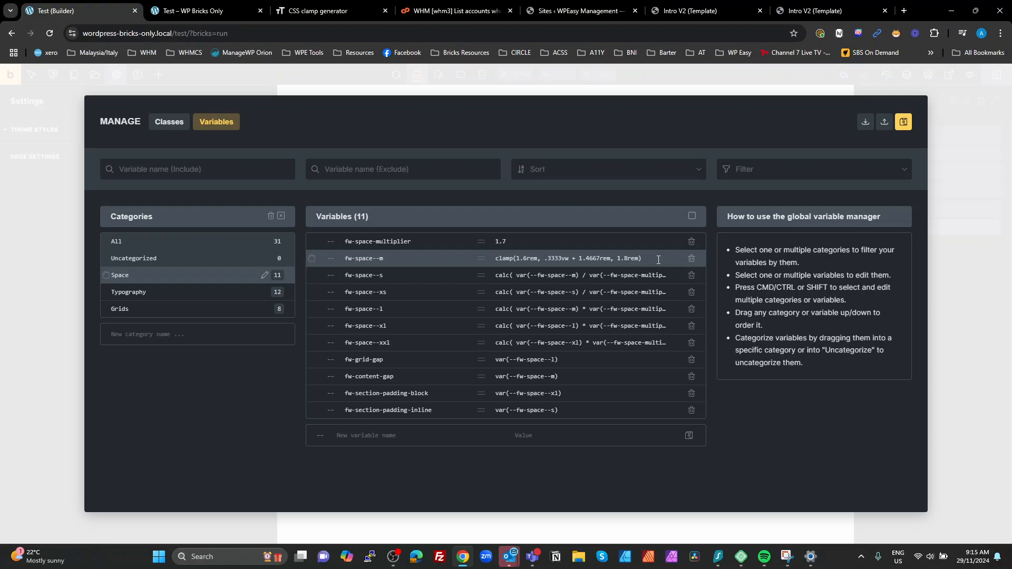
{"action": "left_click_drag", "start_coordinate": [660, 258], "coordinate": [493, 262]}
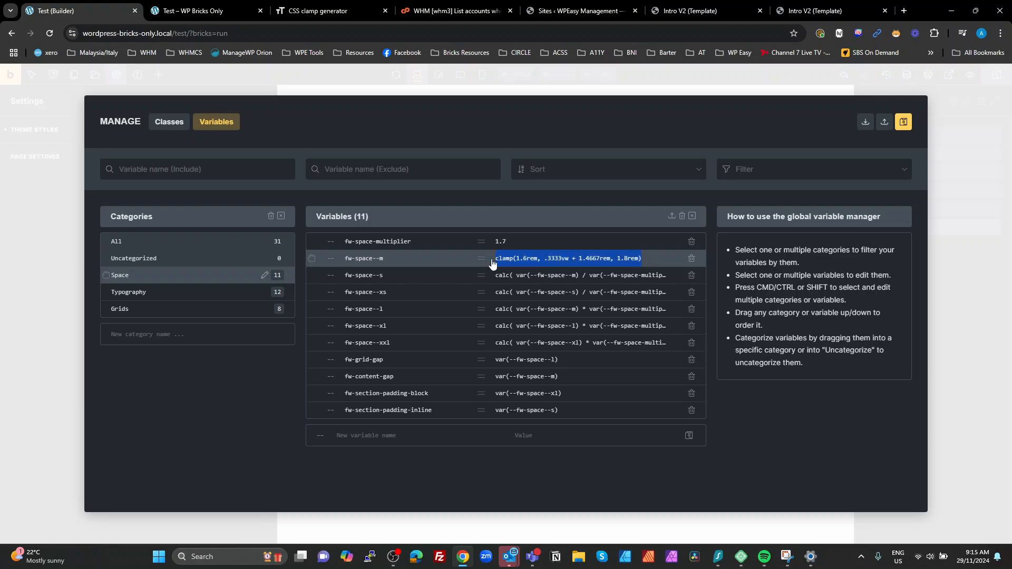
{"action": "key", "text": "ctrl+v"}
For the Typography variables, generate a clamp from 1.6 rem to 1.8 rem in the CSS clamp generator and copy it.
{"action": "left_click", "coordinate": [170, 293]}
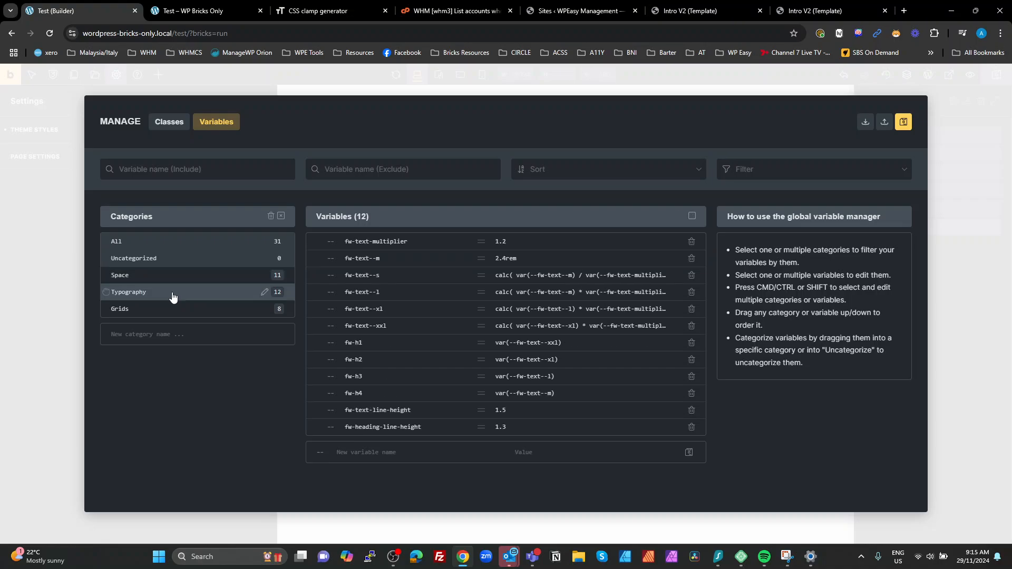
{"action": "left_click", "coordinate": [293, 12]}
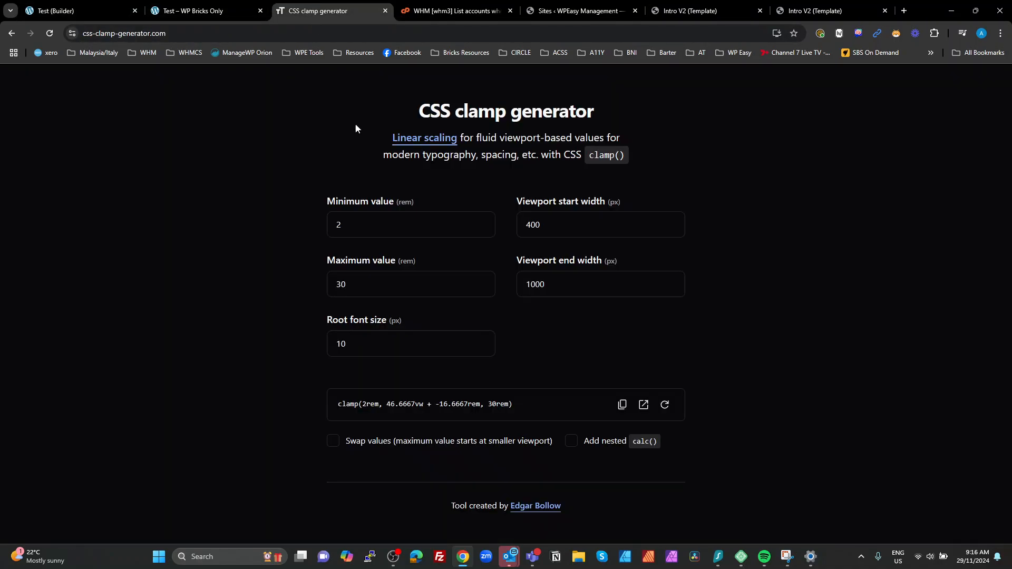
{"action": "double_click", "coordinate": [330, 228]}
{"action": "type", "text": "1"}
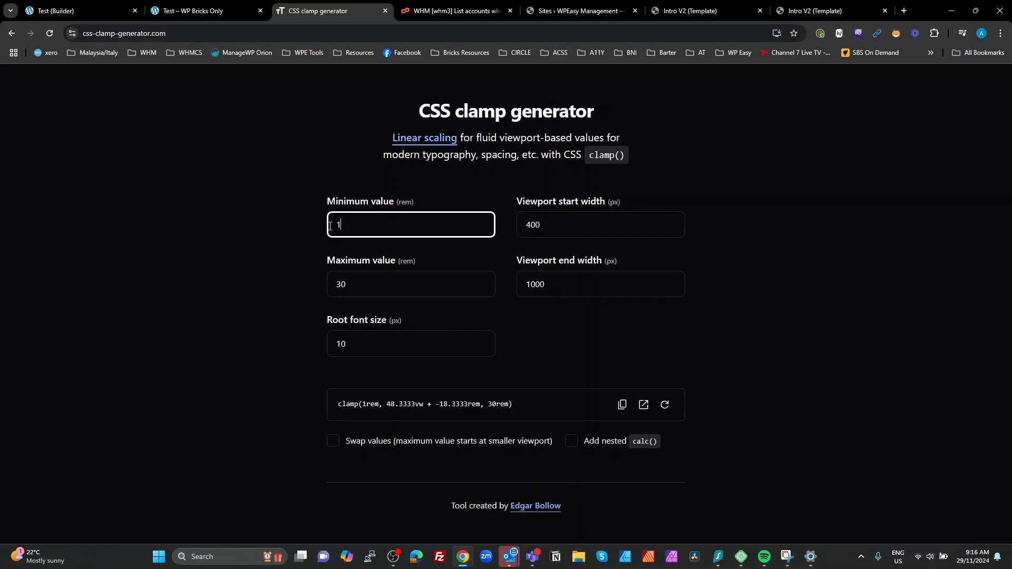
{"action": "type", "text": ".6"}
{"action": "key", "text": "Tab"}
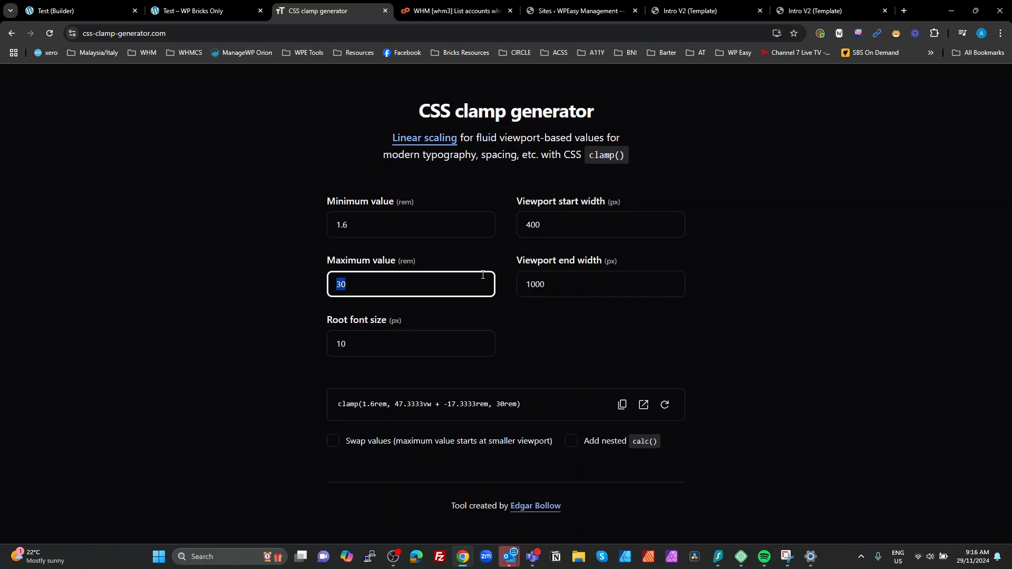
{"action": "type", "text": "1.8"}
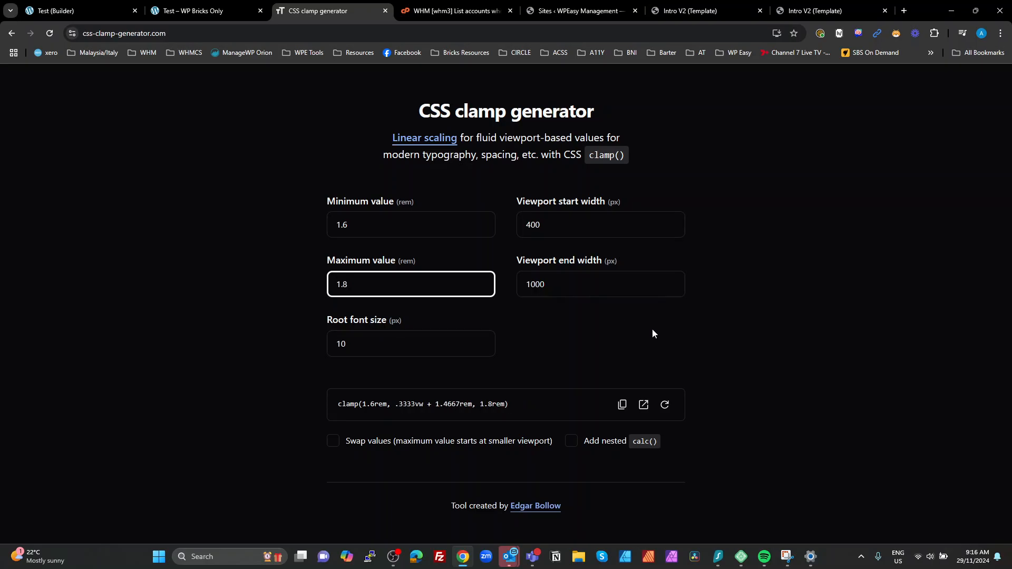
{"action": "left_click", "coordinate": [623, 405]}
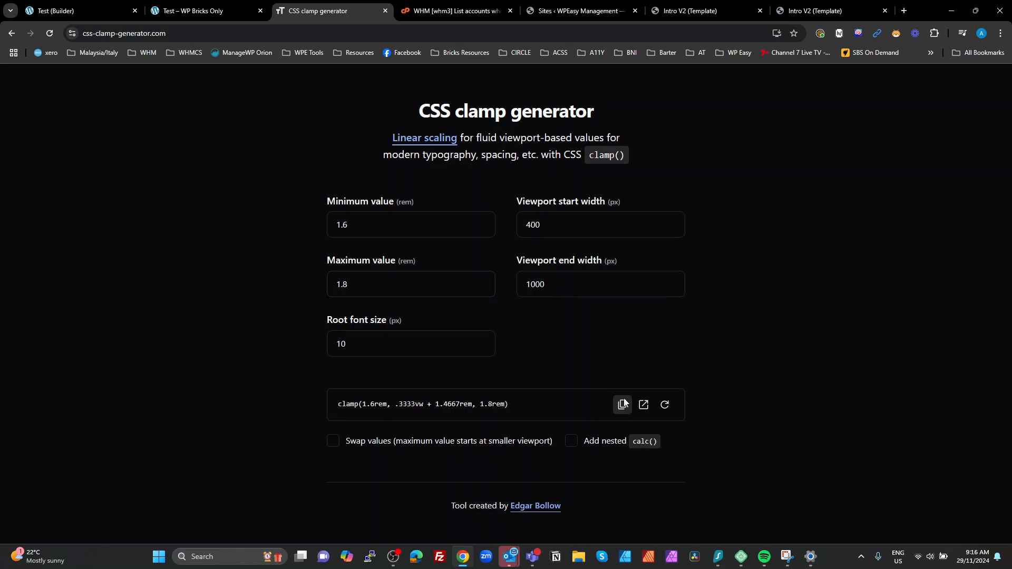
Replace the fw-text--m value in the Bricks builder with clamp(1.6rem, .3333vw + 1.4667rem, 1.8rem), save the variables and close the manager.
{"action": "left_click", "coordinate": [79, 11]}
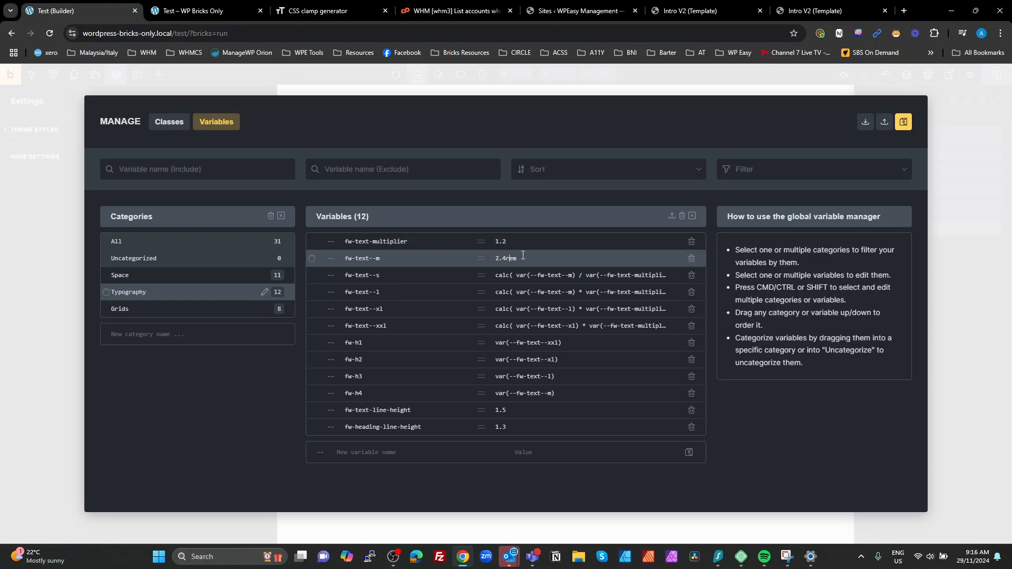
{"action": "left_click", "coordinate": [496, 258]}
{"action": "key", "text": "ctrl+a"}
{"action": "key", "text": "ctrl+v"}
{"action": "left_click", "coordinate": [903, 122]}
{"action": "left_click", "coordinate": [964, 150]}
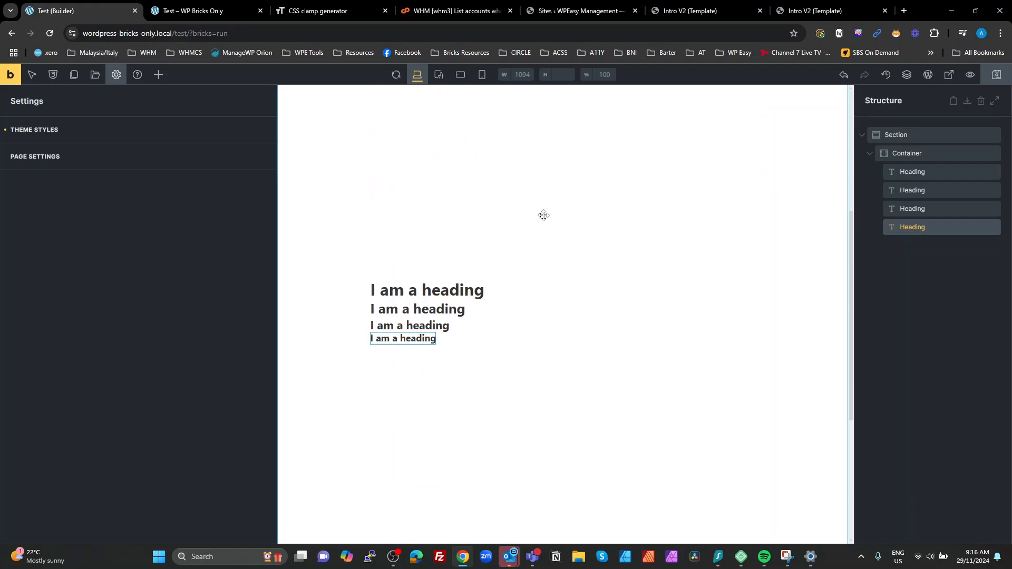
{"action": "left_click", "coordinate": [441, 183]}
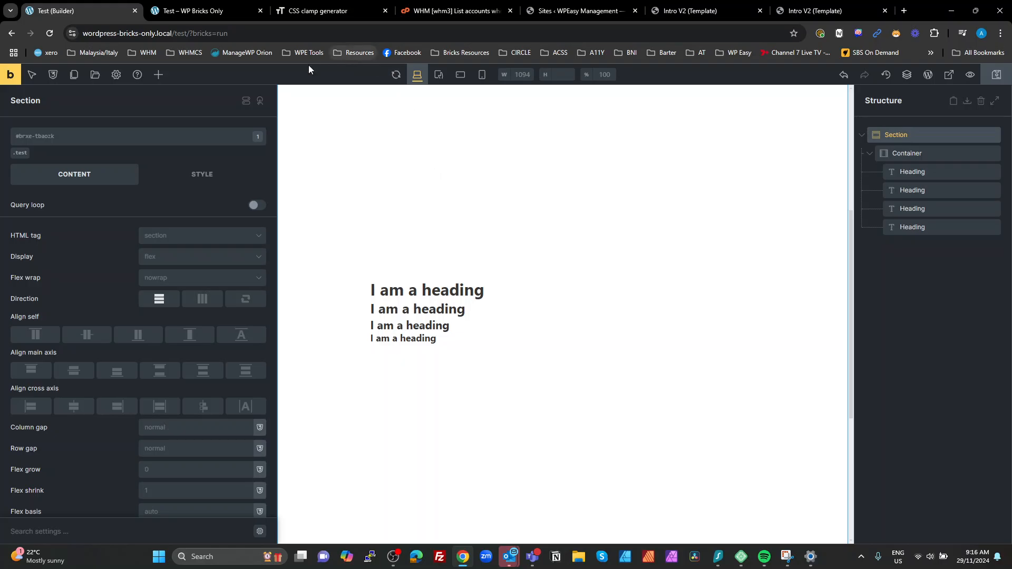
In the CSS clamp generator, set the minimum to 2 rem and the maximum to 3 rem, and copy the resulting clamp.
{"action": "left_click", "coordinate": [323, 15]}
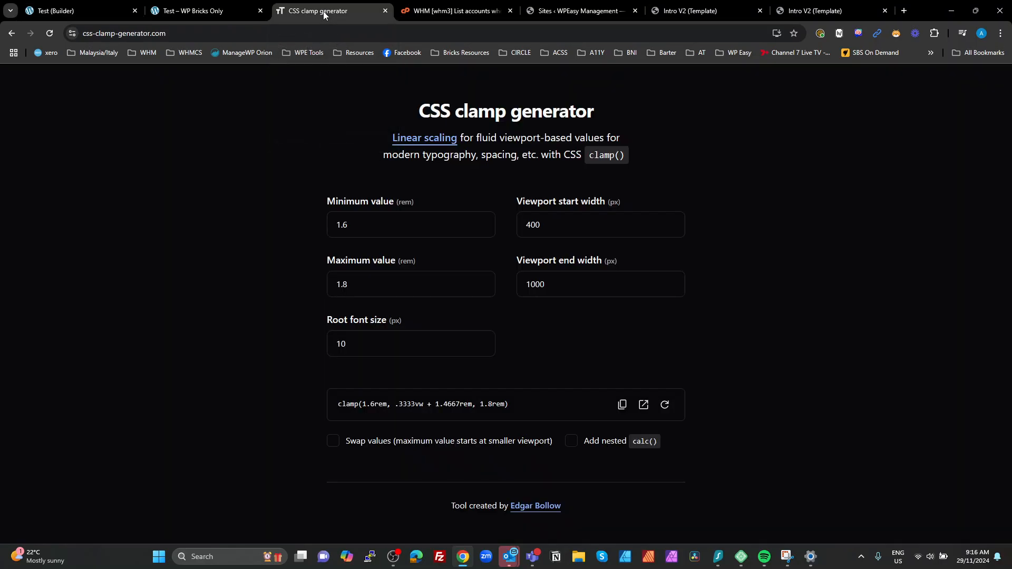
{"action": "left_click_drag", "start_coordinate": [392, 230], "coordinate": [306, 232]}
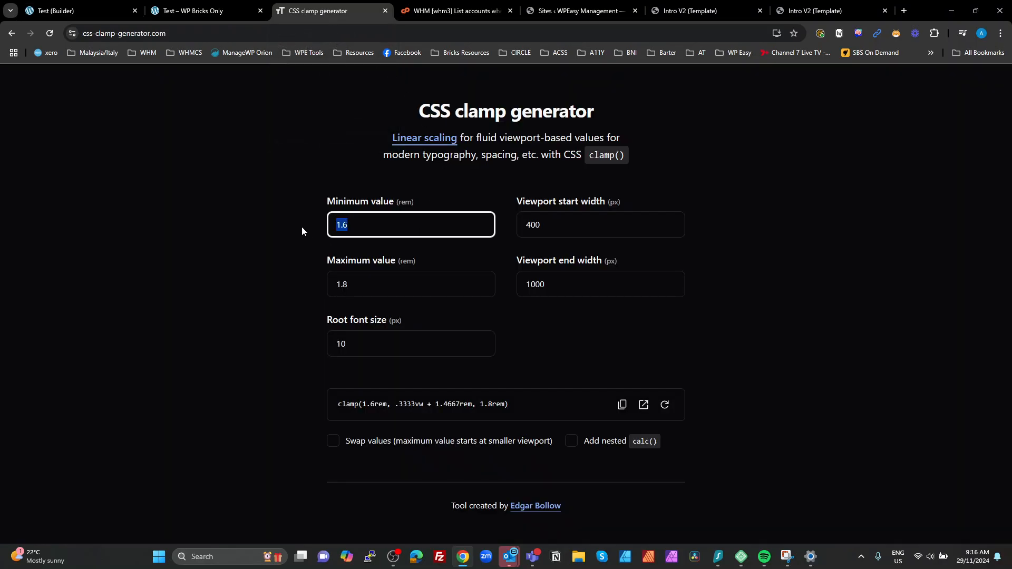
{"action": "type", "text": "2"}
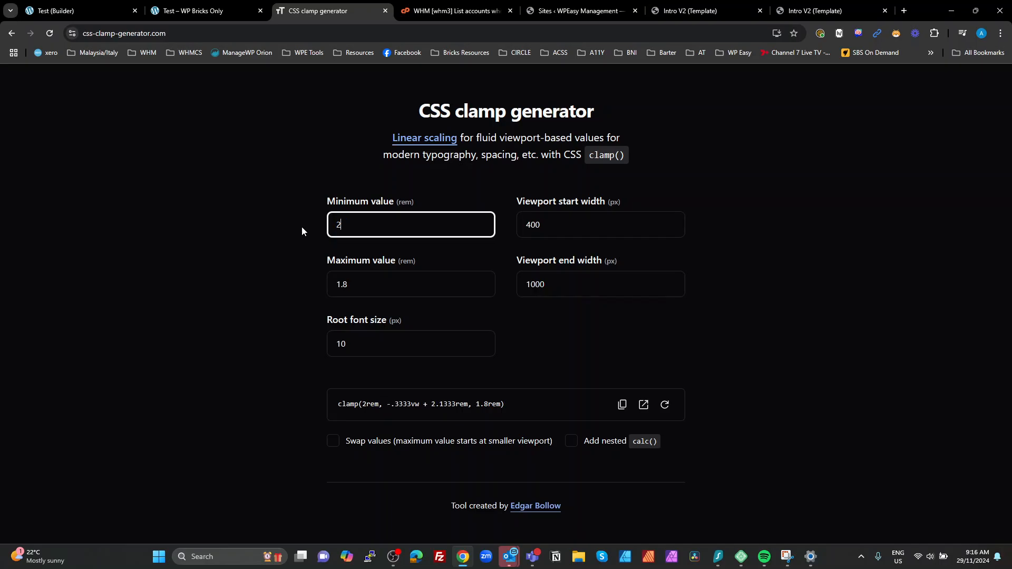
{"action": "left_click_drag", "start_coordinate": [355, 285], "coordinate": [315, 281]}
{"action": "type", "text": "3"}
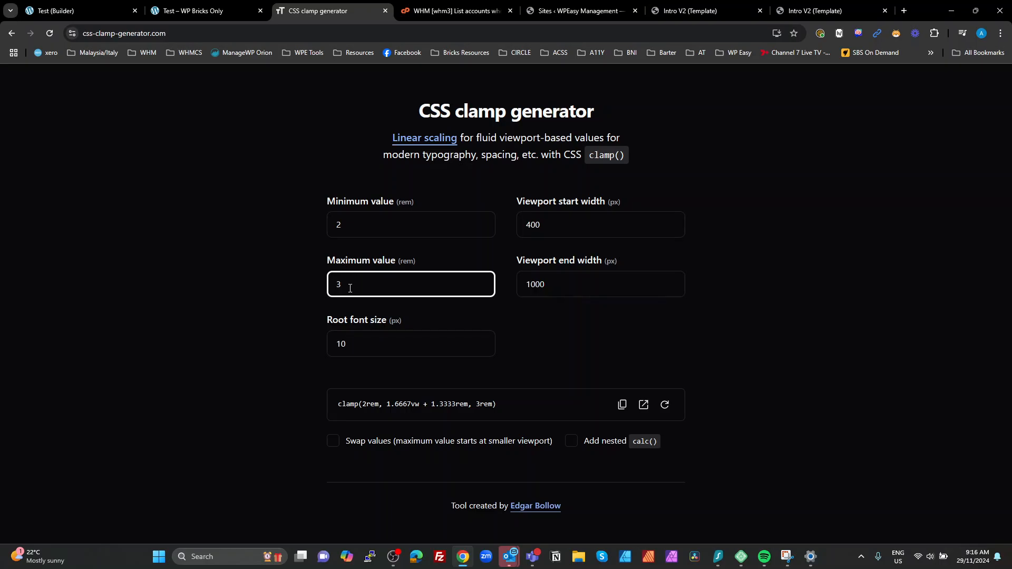
{"action": "left_click", "coordinate": [345, 225]}
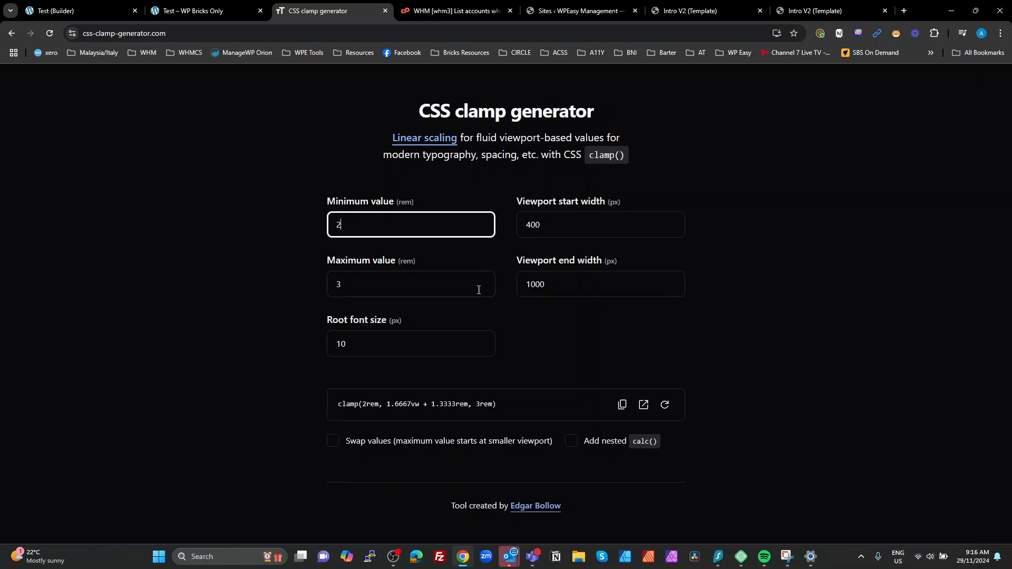
{"action": "left_click", "coordinate": [436, 288]}
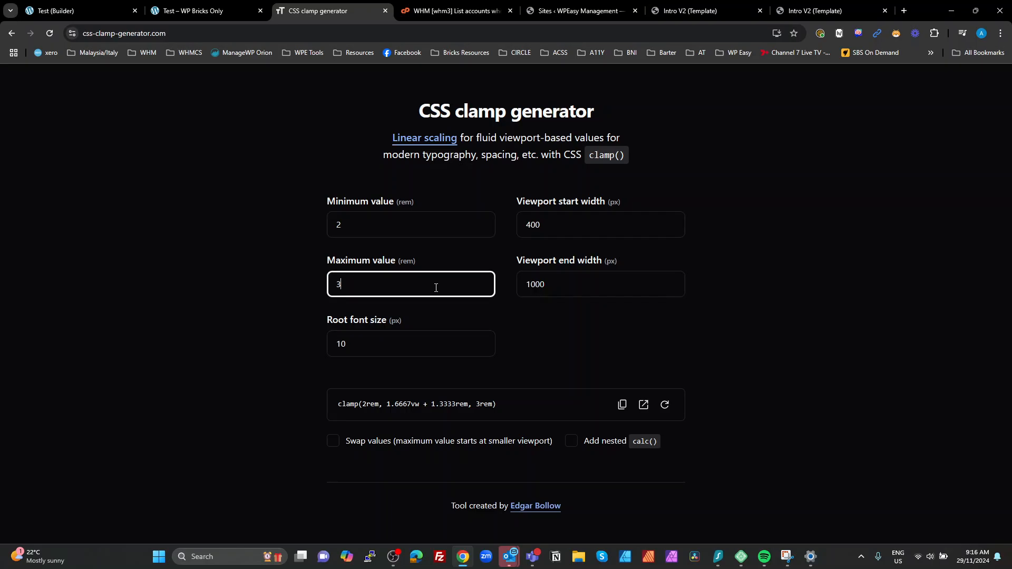
{"action": "left_click", "coordinate": [622, 404]}
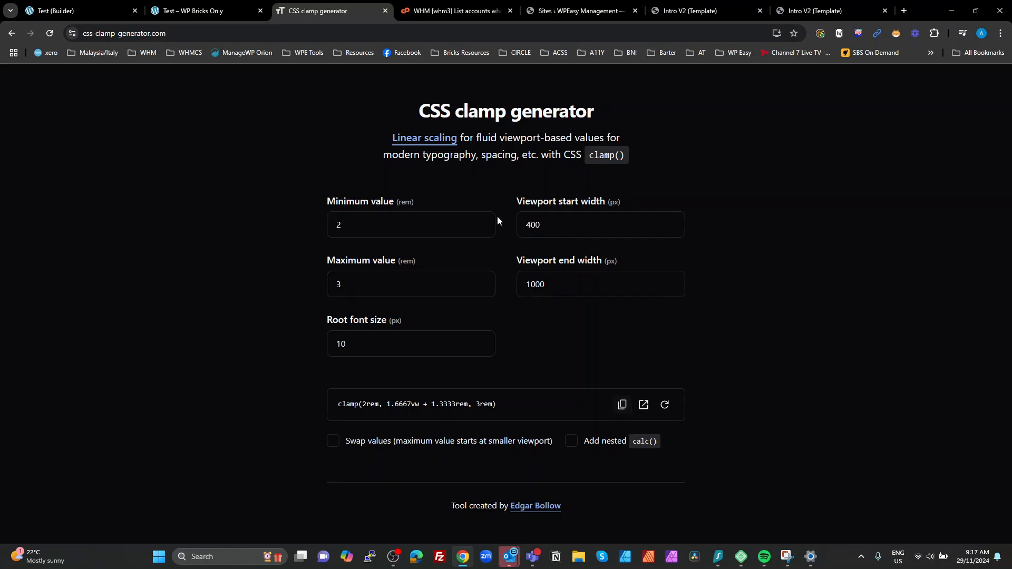
In the Bricks builder, set the Space variable fw-space--m to clamp(2rem, 1.6667vw + 1.3333rem, 3rem), save the variables and close the manager.
{"action": "left_click", "coordinate": [70, 14]}
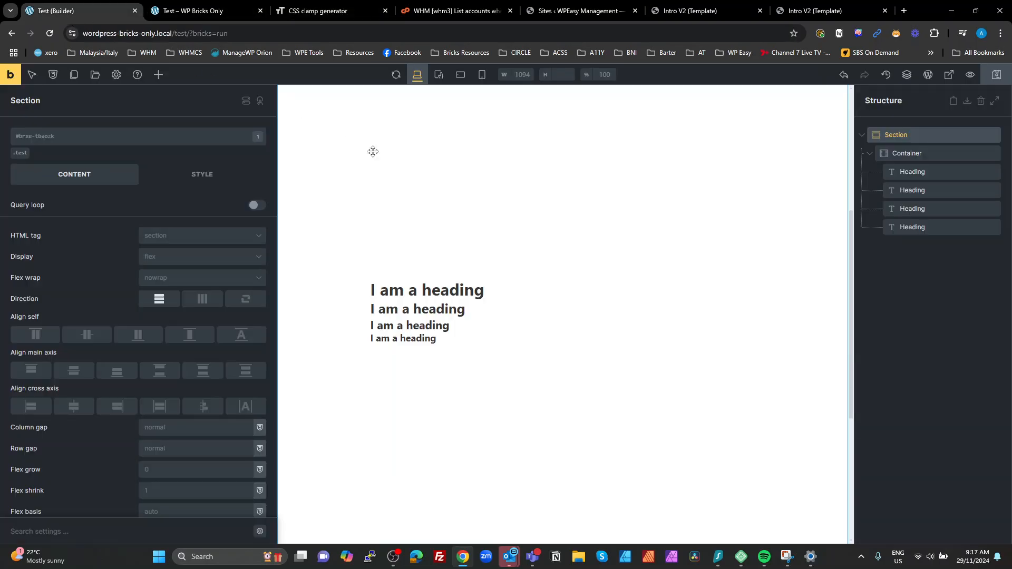
{"action": "left_click", "coordinate": [55, 75]}
{"action": "left_click", "coordinate": [174, 277]}
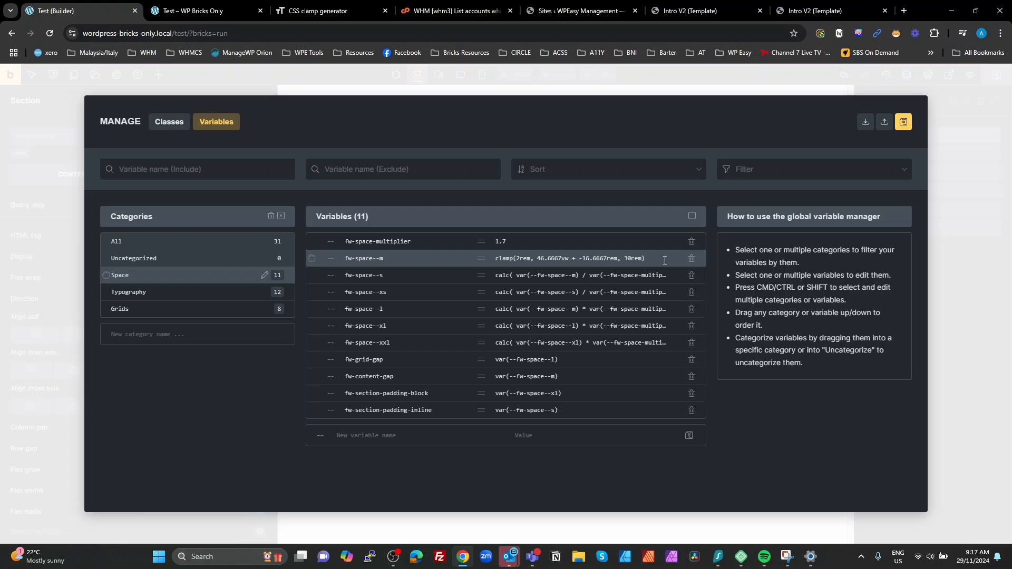
{"action": "left_click_drag", "start_coordinate": [665, 261], "coordinate": [493, 262]}
{"action": "key", "text": "ctrl+v"}
{"action": "left_click", "coordinate": [903, 125]}
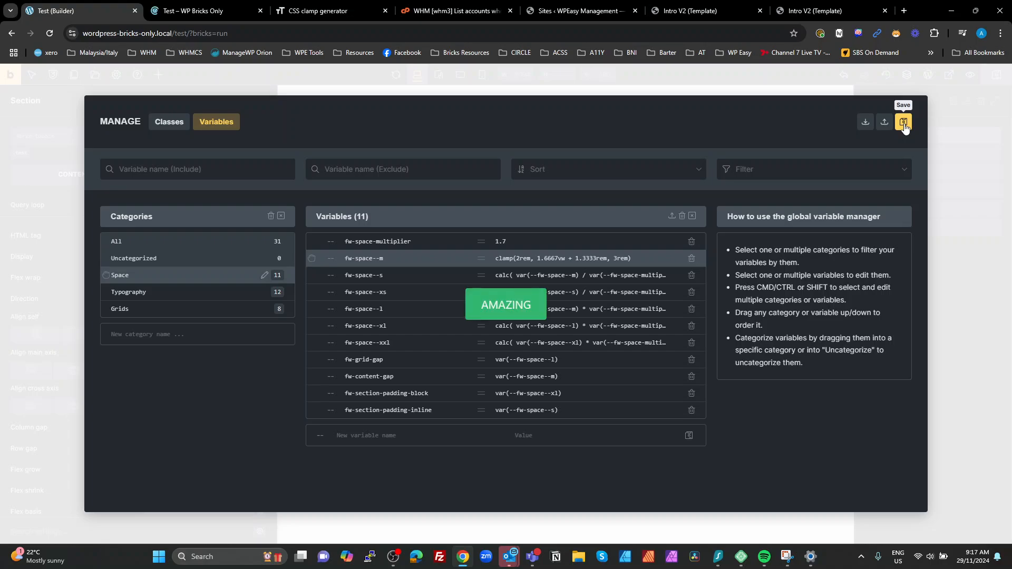
{"action": "left_click", "coordinate": [947, 245]}
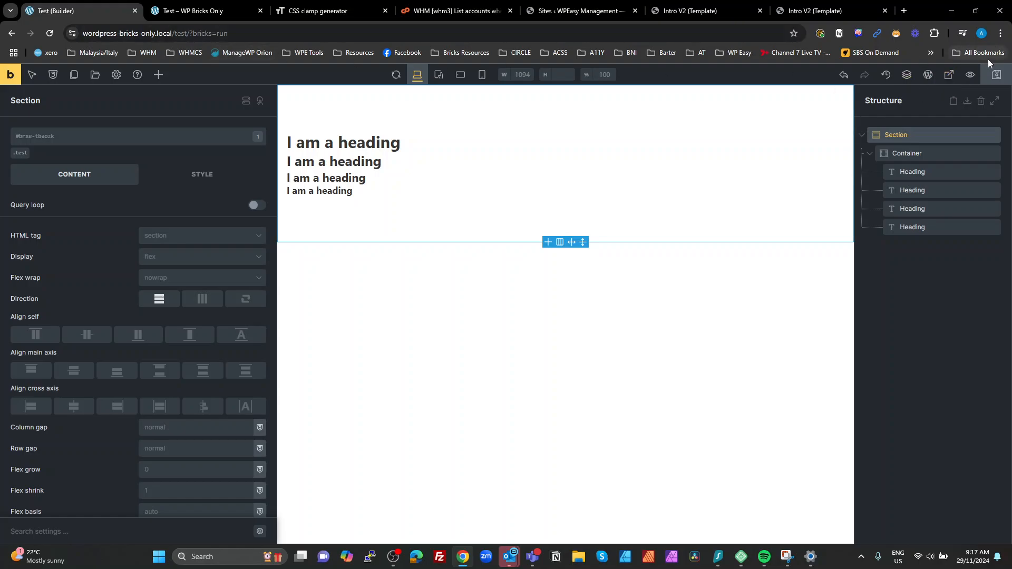
On the front-end Test page, inspect the H1 heading and examine its computed font-size.
{"action": "left_click", "coordinate": [226, 14]}
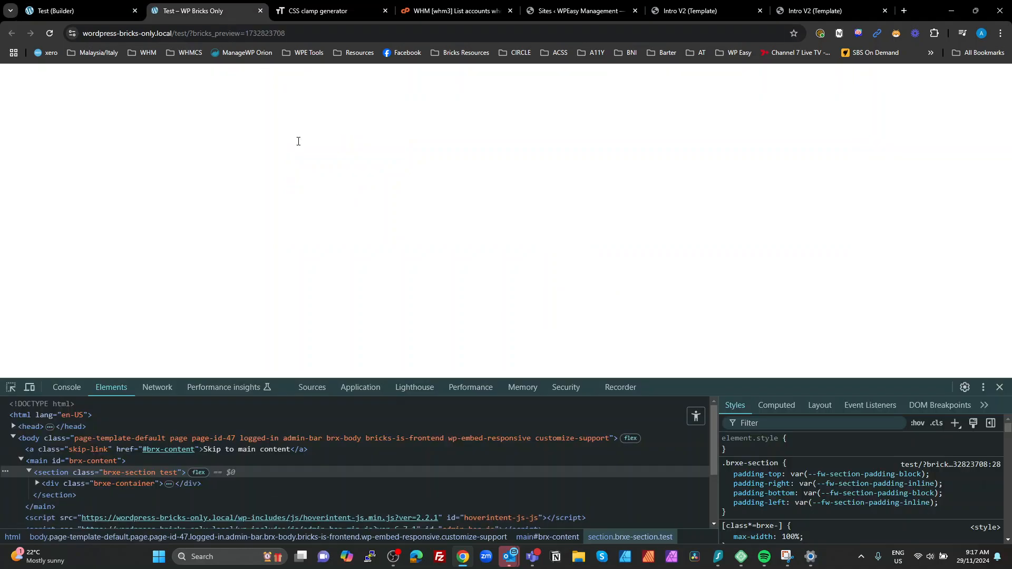
{"action": "left_click", "coordinate": [11, 387]}
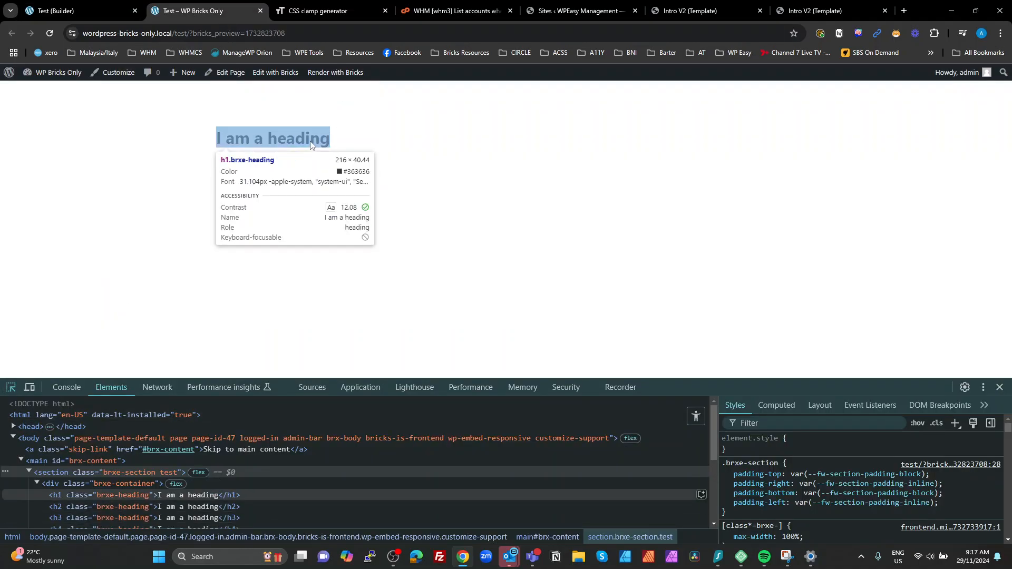
{"action": "left_click", "coordinate": [310, 141]}
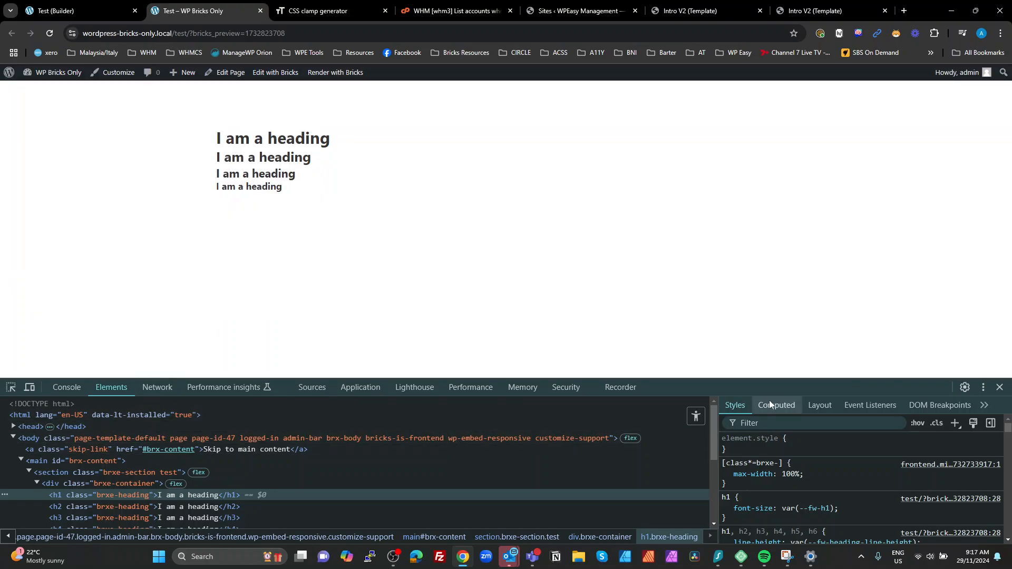
{"action": "left_click", "coordinate": [776, 404]}
{"action": "left_click_drag", "start_coordinate": [780, 379], "coordinate": [791, 317]}
{"action": "scroll", "coordinate": [820, 489], "scroll_direction": "down", "scroll_amount": 5}
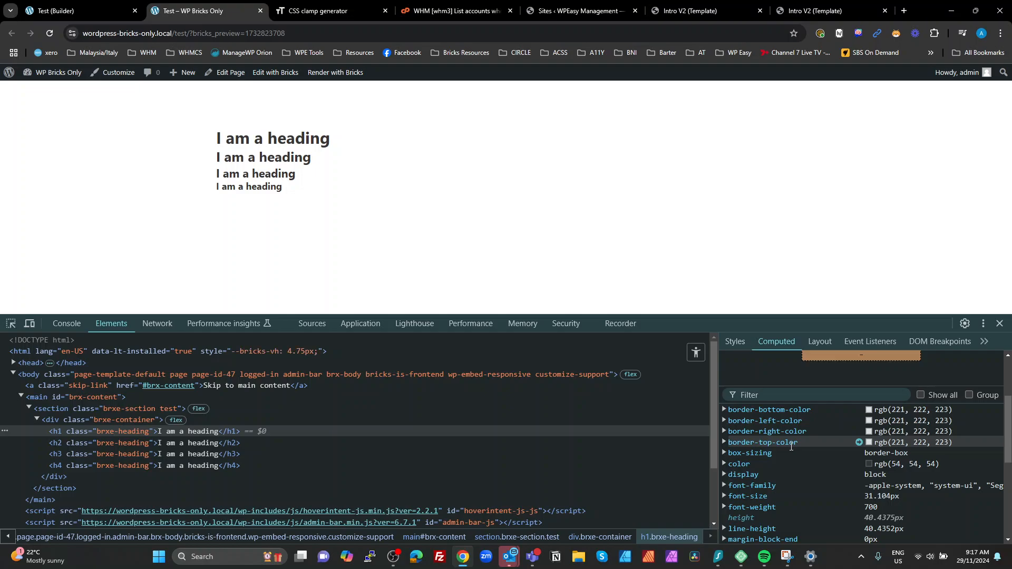
{"action": "scroll", "coordinate": [790, 446], "scroll_direction": "down", "scroll_amount": 1}
{"action": "left_click", "coordinate": [903, 443]}
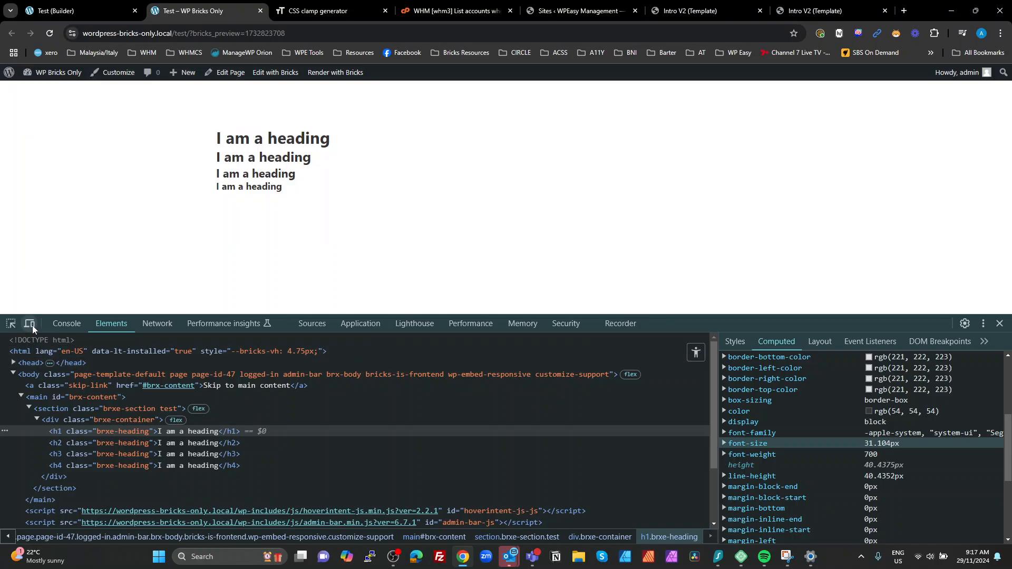
Turn on responsive device preview and vary the viewport between about 388 and 1386 px wide to examine the H1's computed font-size.
{"action": "left_click", "coordinate": [30, 324]}
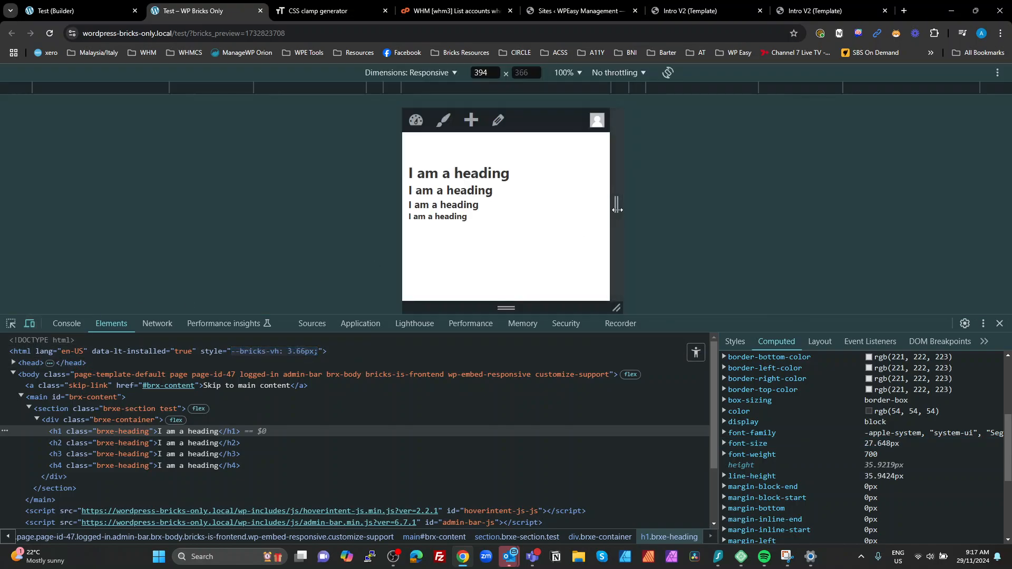
{"action": "left_click_drag", "start_coordinate": [616, 205], "coordinate": [907, 269]}
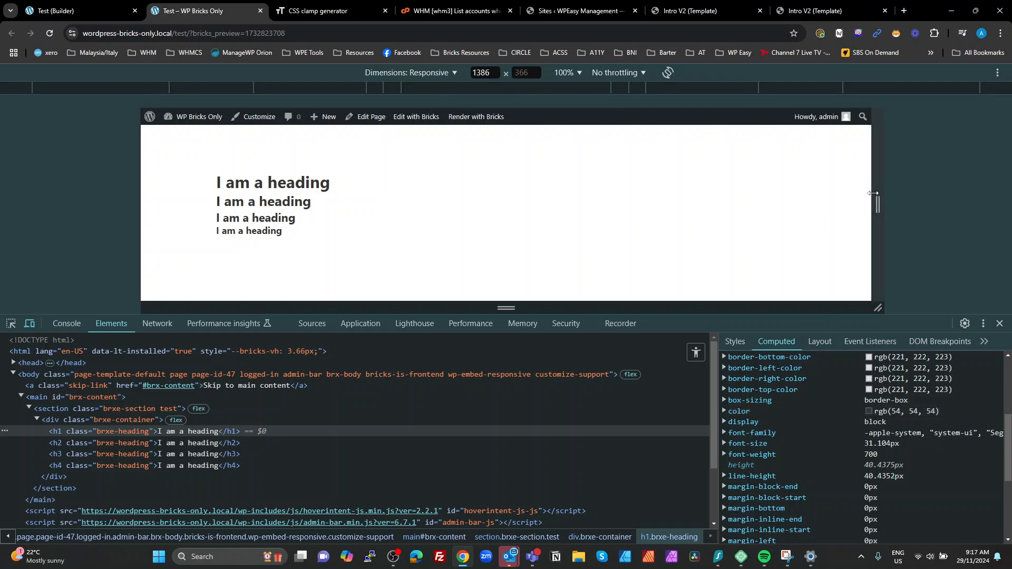
{"action": "left_click_drag", "start_coordinate": [878, 203], "coordinate": [788, 203]}
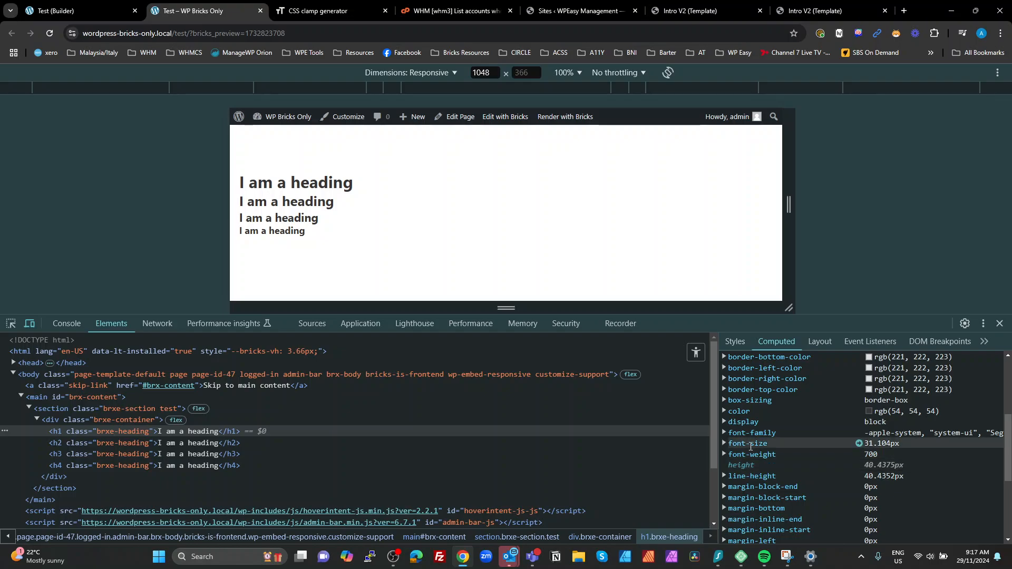
{"action": "left_click_drag", "start_coordinate": [789, 205], "coordinate": [759, 209]}
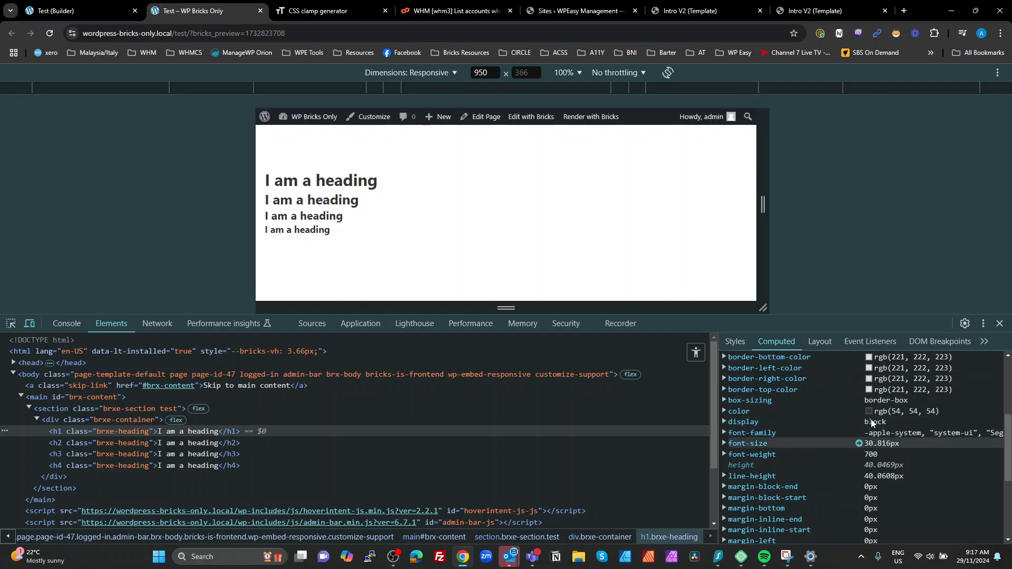
{"action": "left_click_drag", "start_coordinate": [762, 205], "coordinate": [615, 199]}
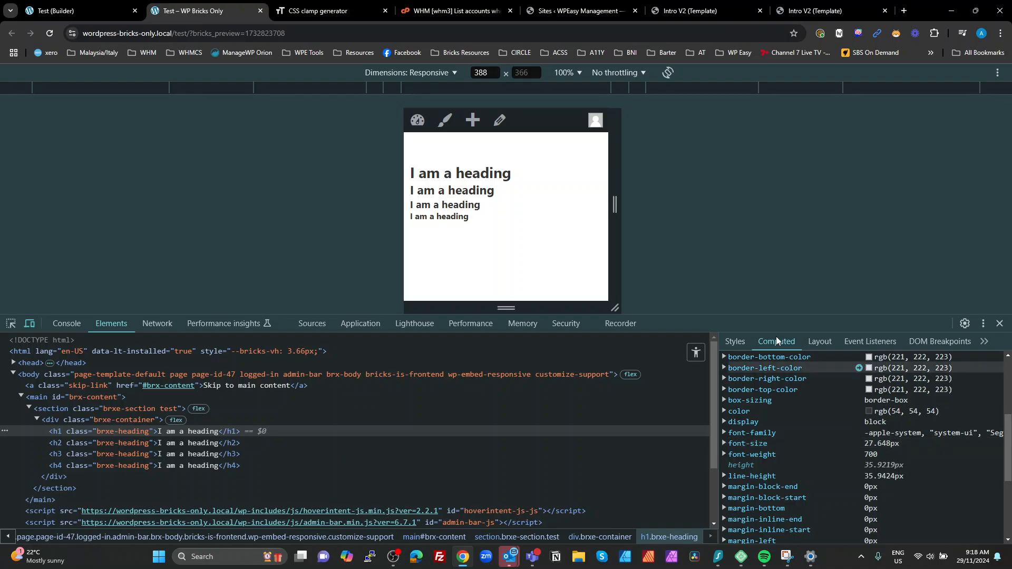
{"action": "left_click_drag", "start_coordinate": [614, 205], "coordinate": [668, 205]}
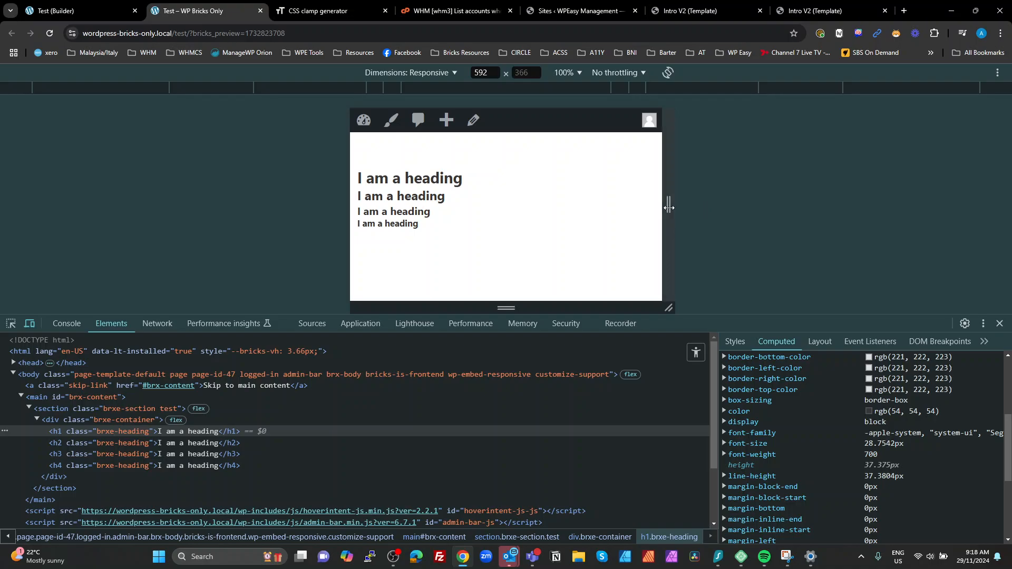
{"action": "mouse_move", "coordinate": [669, 204]}
{"action": "left_mouse_down"}
{"action": "mouse_move", "coordinate": [765, 204]}
{"action": "mouse_move", "coordinate": [602, 203]}
{"action": "mouse_move", "coordinate": [862, 217]}
{"action": "mouse_move", "coordinate": [657, 205]}
{"action": "mouse_move", "coordinate": [834, 222]}
{"action": "mouse_move", "coordinate": [687, 204]}
{"action": "left_mouse_up"}
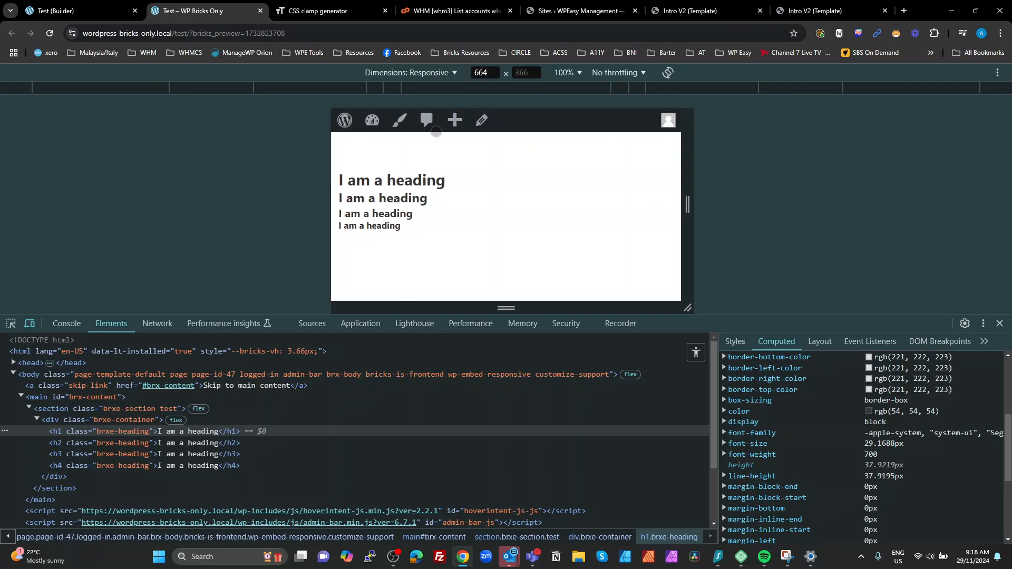
Return to the Bricks builder, review the Space and Typography variables in the global variable manager, and close it.
{"action": "left_click", "coordinate": [109, 15]}
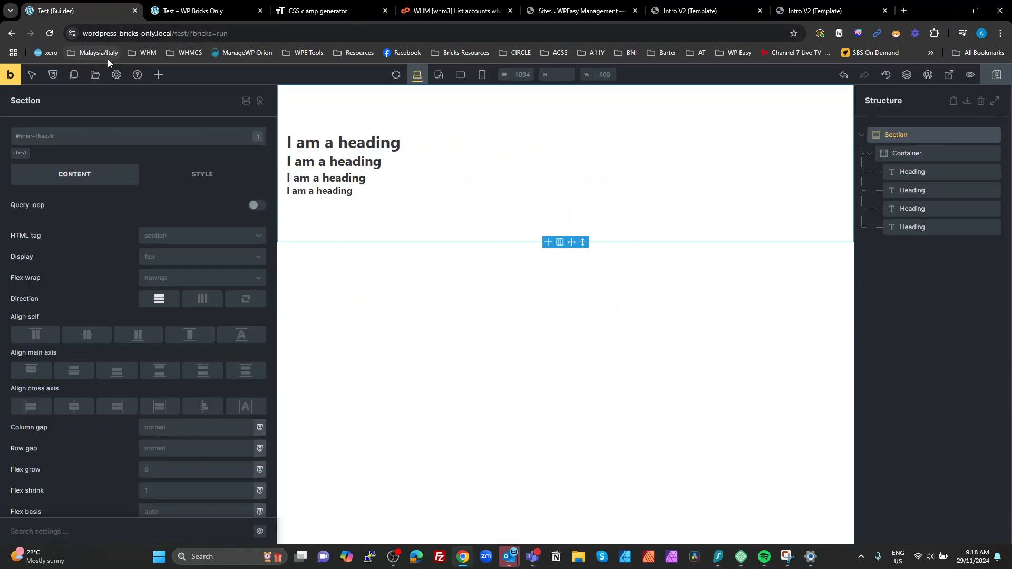
{"action": "left_click", "coordinate": [54, 74]}
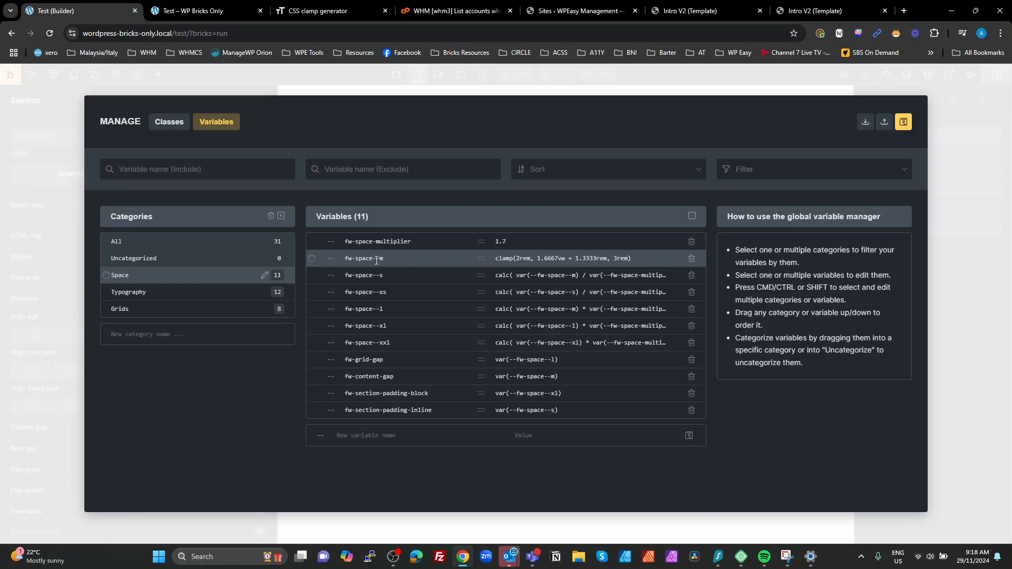
{"action": "left_click", "coordinate": [169, 292]}
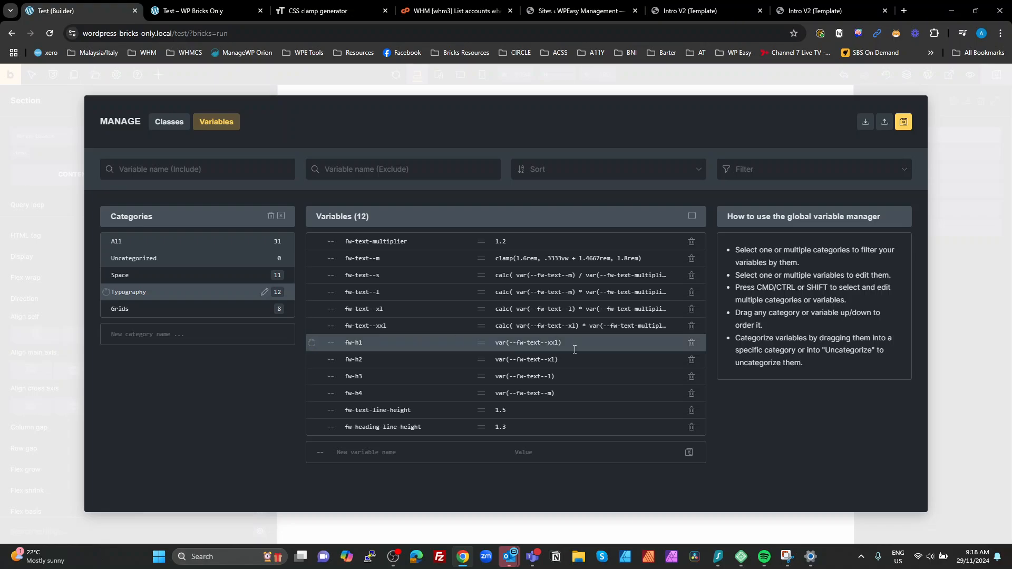
{"action": "left_click", "coordinate": [963, 287]}
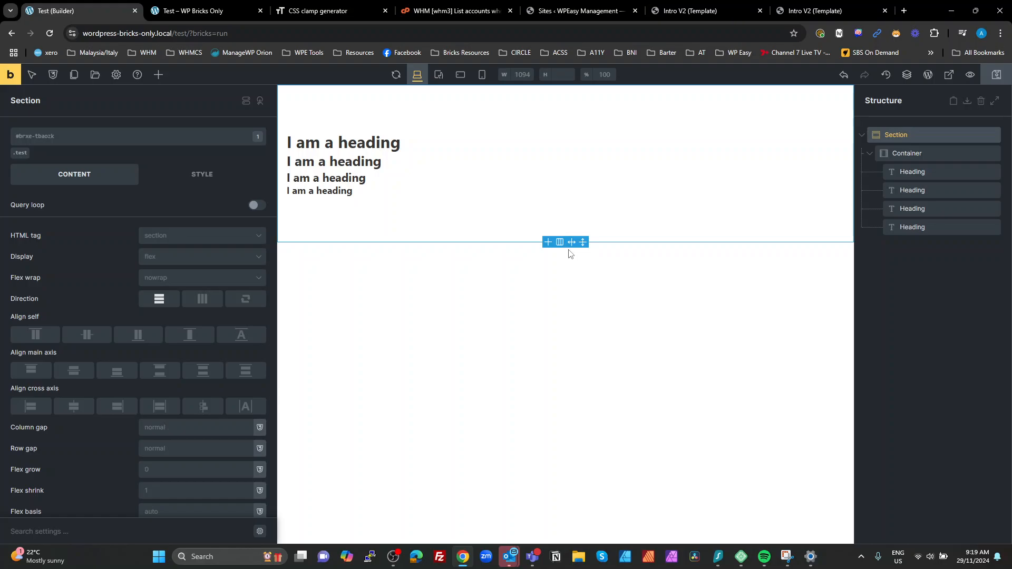
Delete the existing section with its headings and add a new section to the empty canvas.
{"action": "left_click", "coordinate": [981, 101]}
{"action": "left_click", "coordinate": [980, 103]}
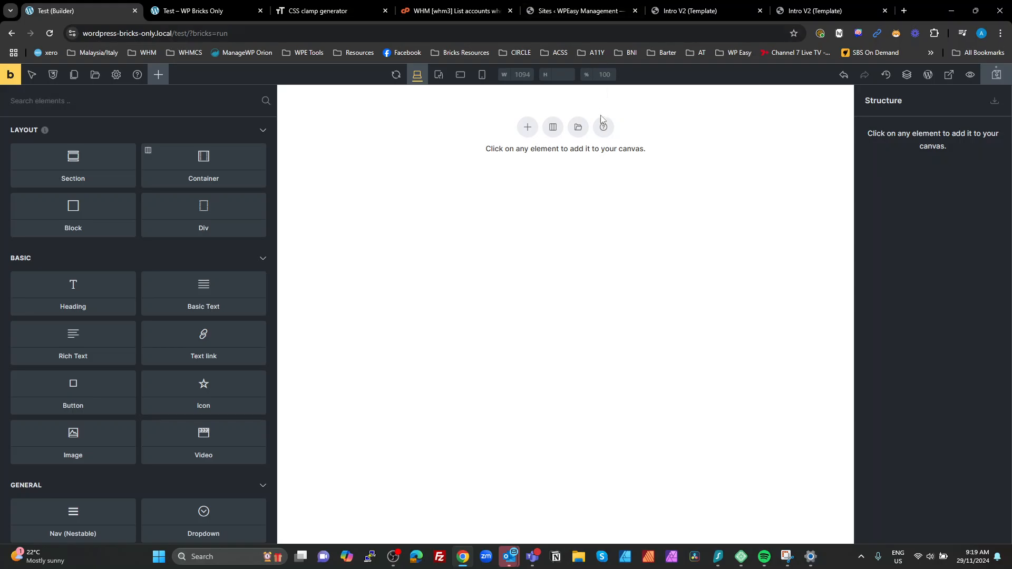
{"action": "left_click", "coordinate": [527, 127]}
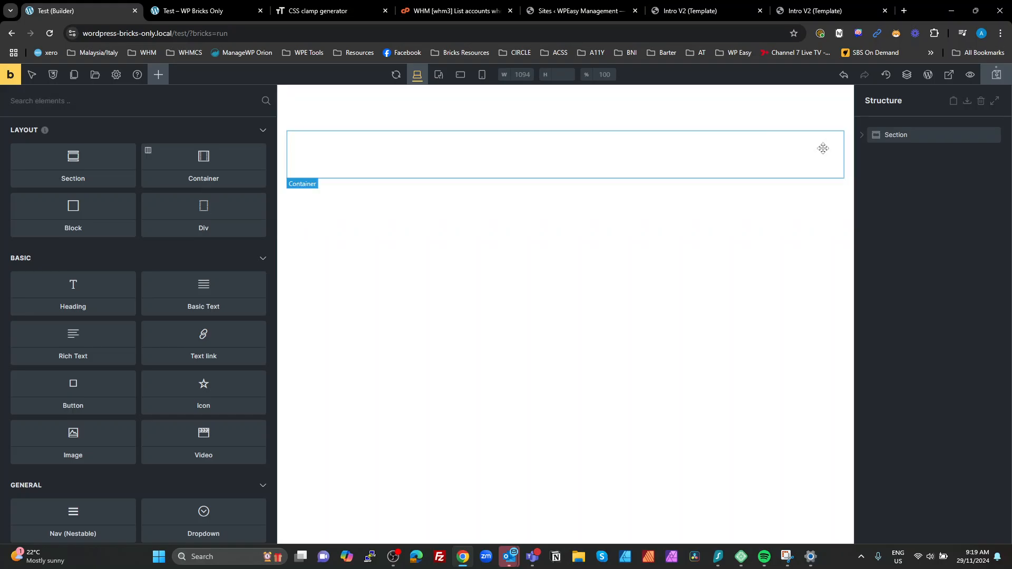
Add a Block element inside the new section's container and rename it Content 2 col.
{"action": "left_click", "coordinate": [741, 151]}
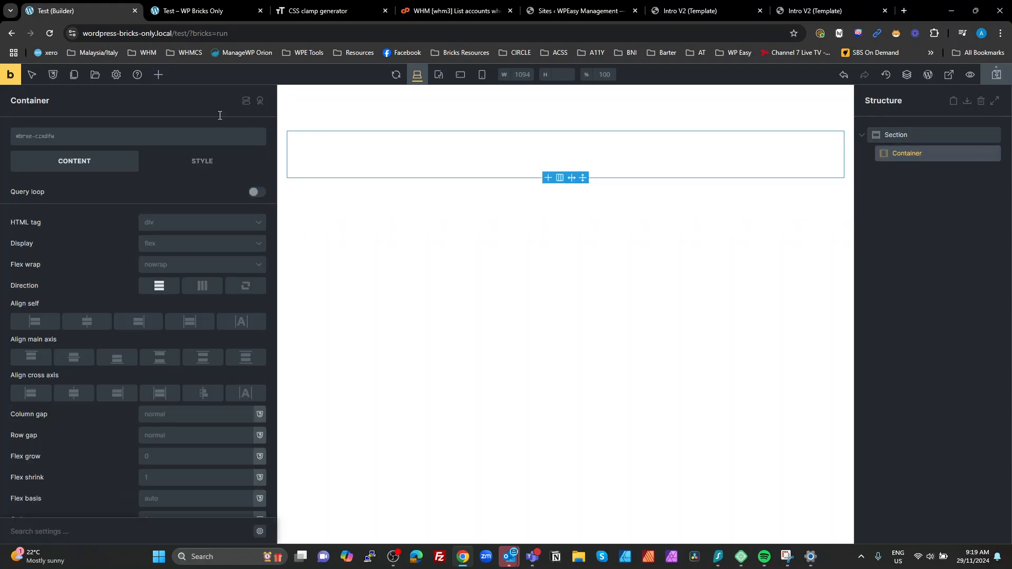
{"action": "left_click", "coordinate": [158, 74]}
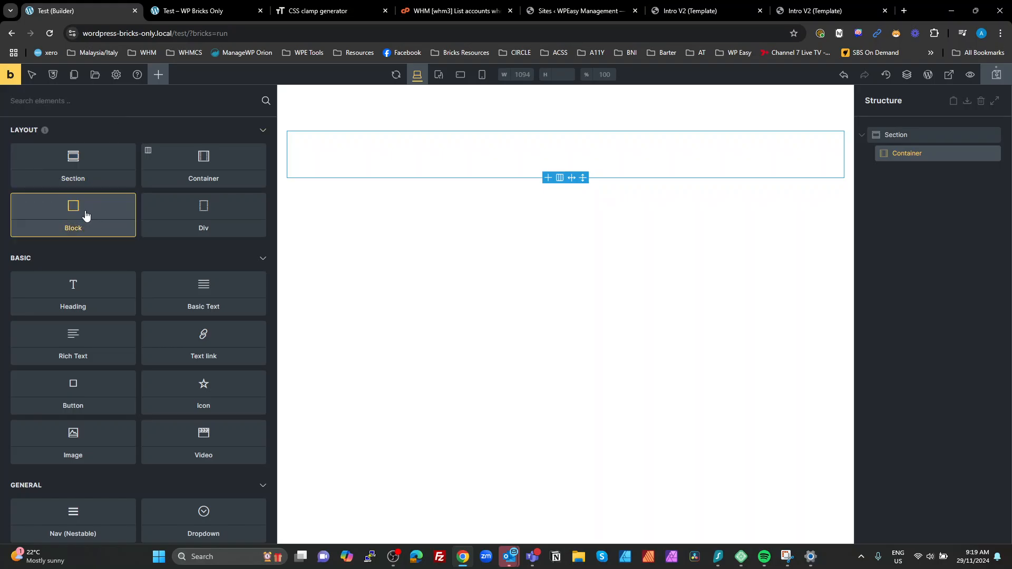
{"action": "left_click_drag", "start_coordinate": [82, 215], "coordinate": [870, 158]}
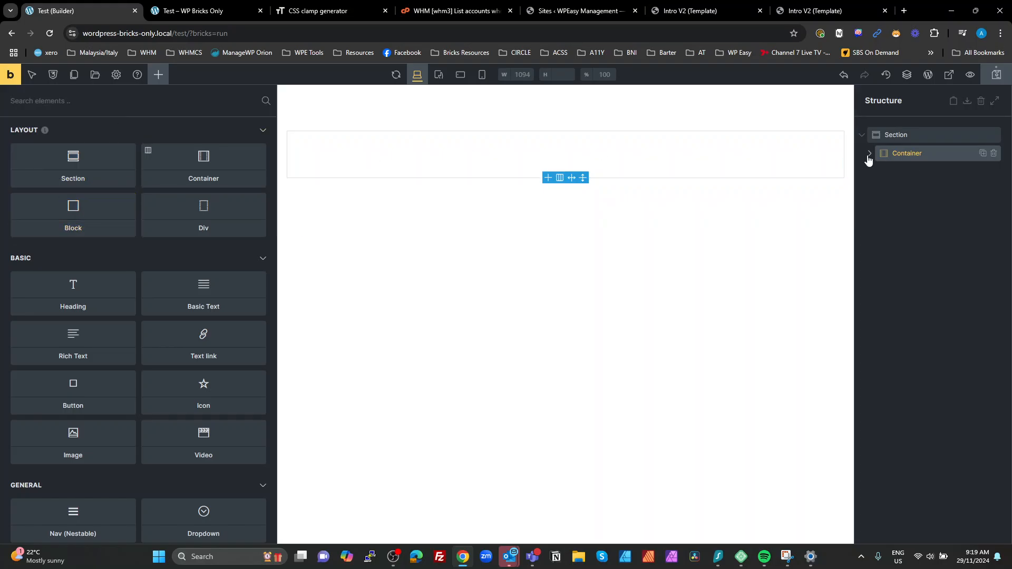
{"action": "left_click", "coordinate": [899, 174]}
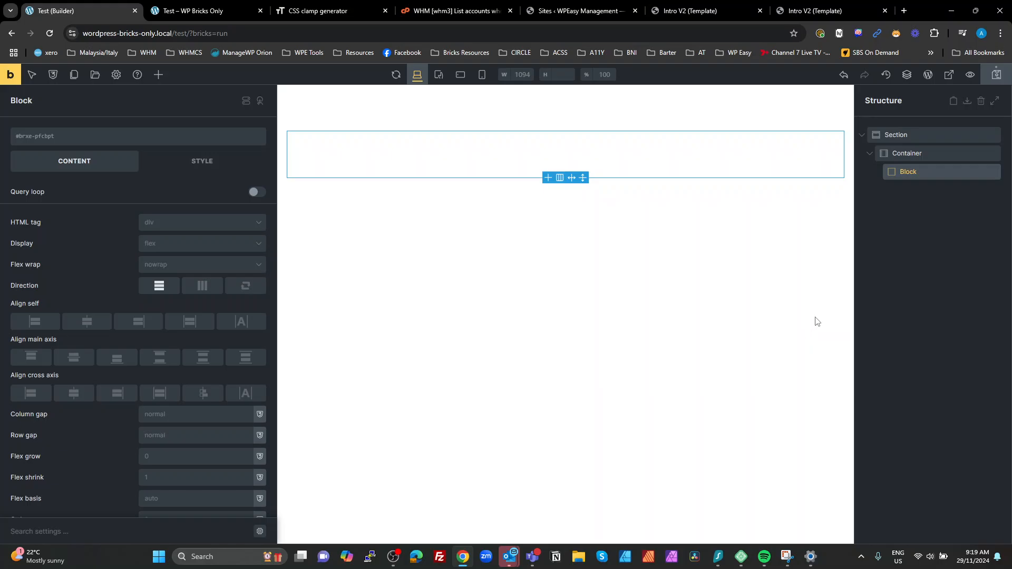
{"action": "double_click", "coordinate": [911, 173]}
{"action": "type", "text": "Content 2 col"}
{"action": "mouse_move", "coordinate": [931, 172]}
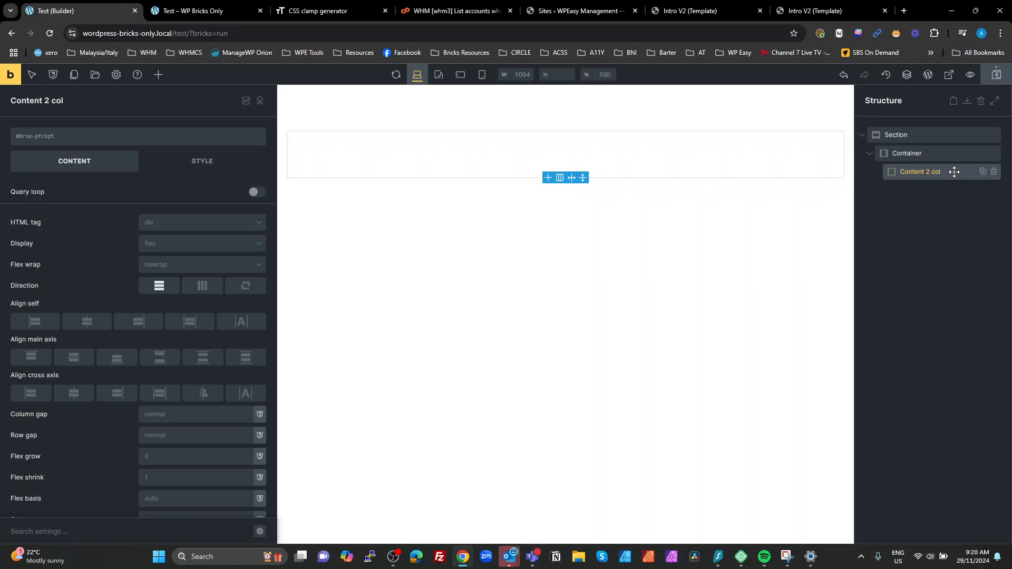
Add two Block elements inside the Content 2 col block and expand it in the structure.
{"action": "left_click", "coordinate": [158, 75]}
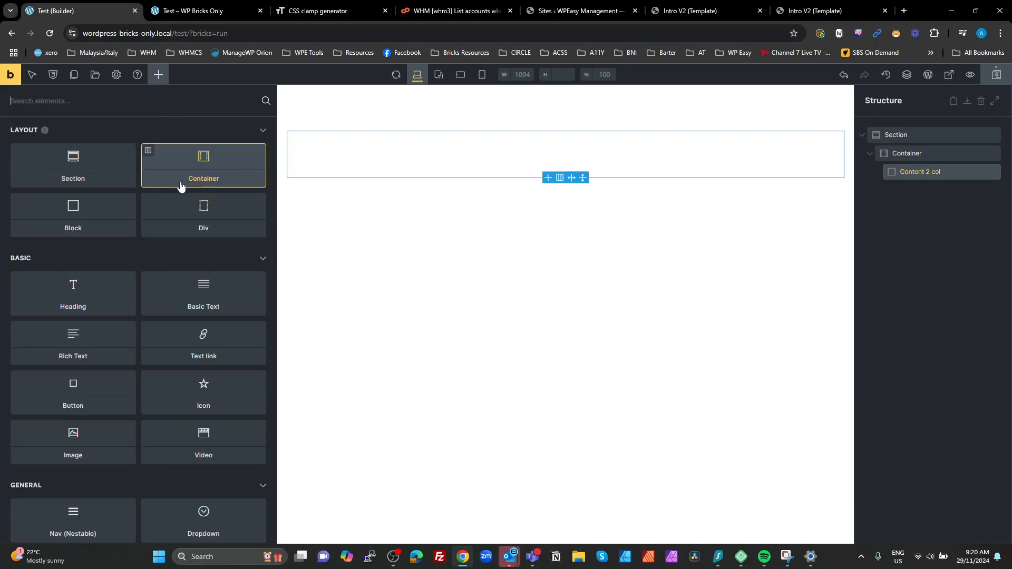
{"action": "left_click", "coordinate": [79, 209]}
{"action": "left_click", "coordinate": [878, 172]}
Rename the two blocks inside Content 2 col as Cell1 and Cell2.
{"action": "double_click", "coordinate": [919, 190]}
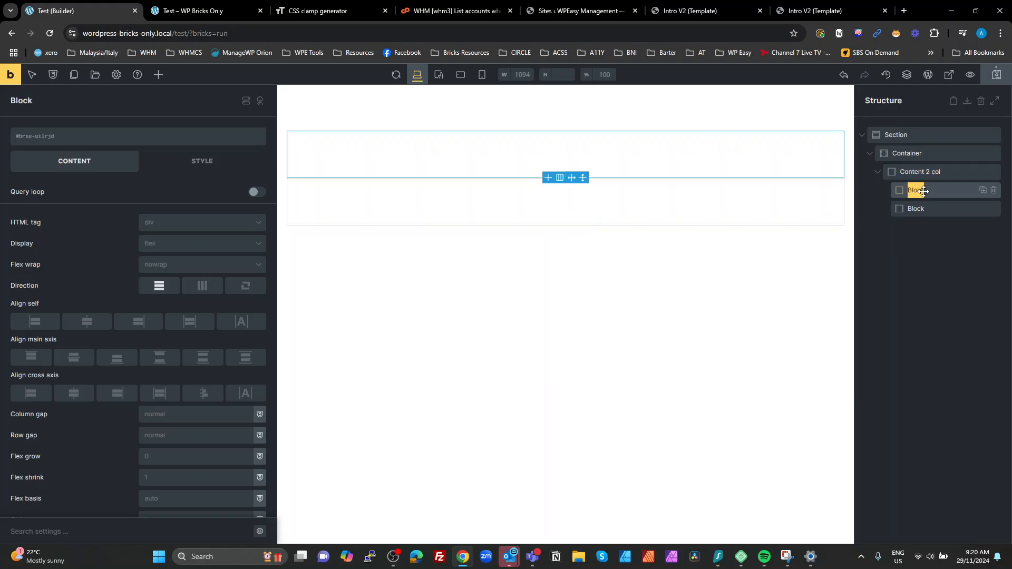
{"action": "type", "text": "Cell1"}
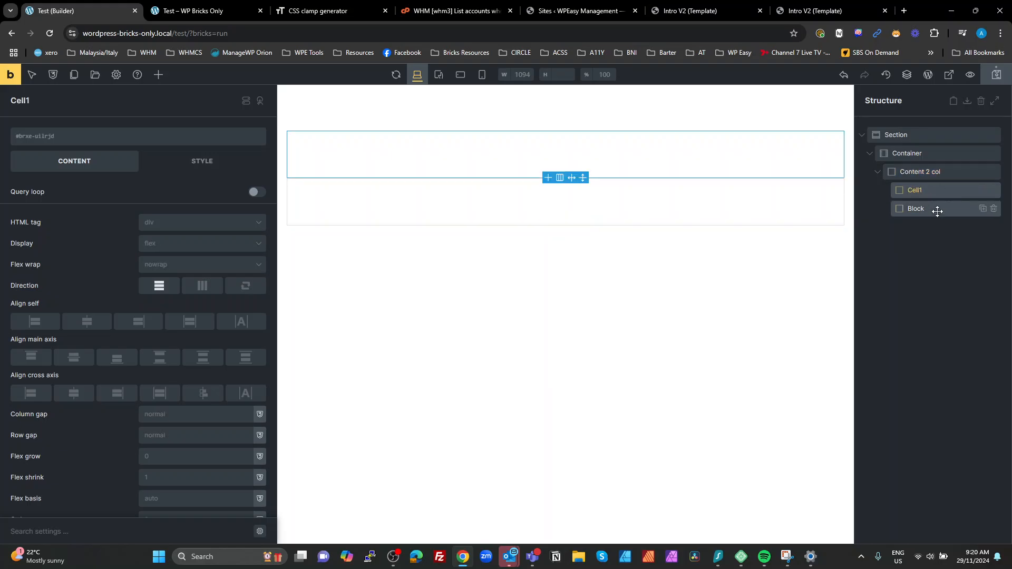
{"action": "double_click", "coordinate": [927, 209]}
{"action": "type", "text": "Cell"}
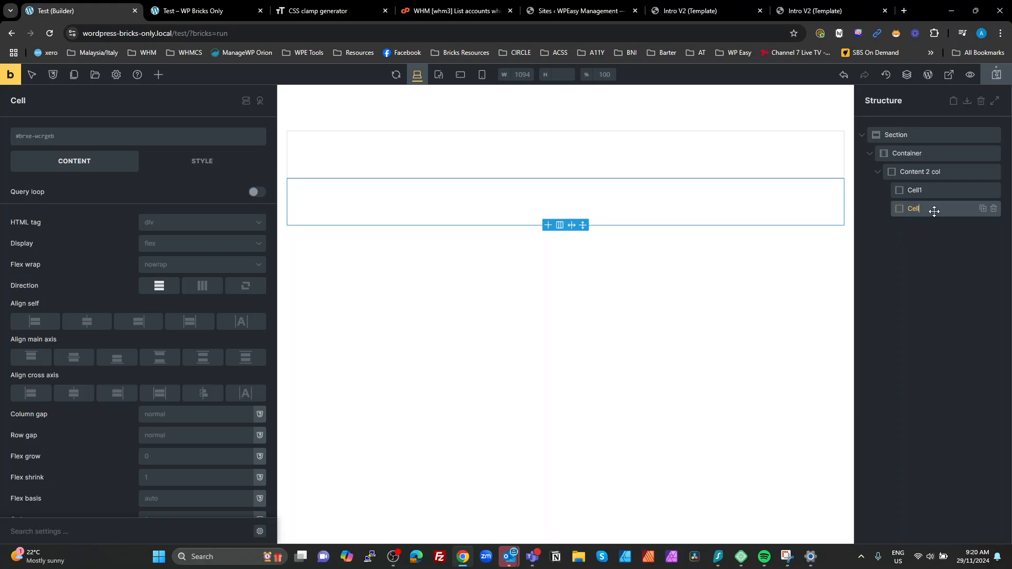
{"action": "type", "text": "2"}
{"action": "key", "text": "Return"}
{"action": "left_click", "coordinate": [949, 249]}
Create the class content-2-col on the Content 2 col block, copying the class name before confirming it.
{"action": "left_click", "coordinate": [943, 171]}
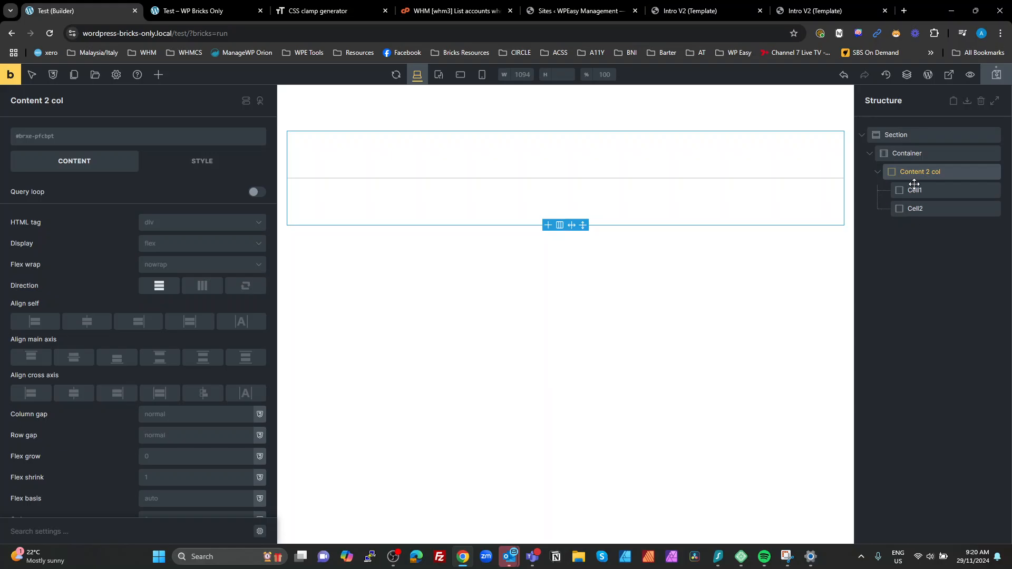
{"action": "left_click", "coordinate": [79, 138]}
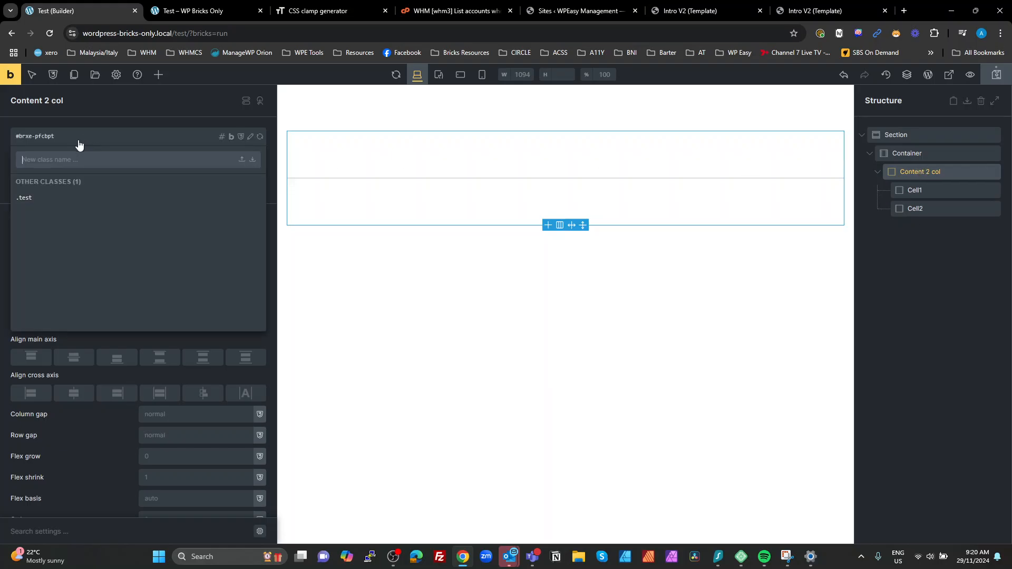
{"action": "type", "text": "content-2-"}
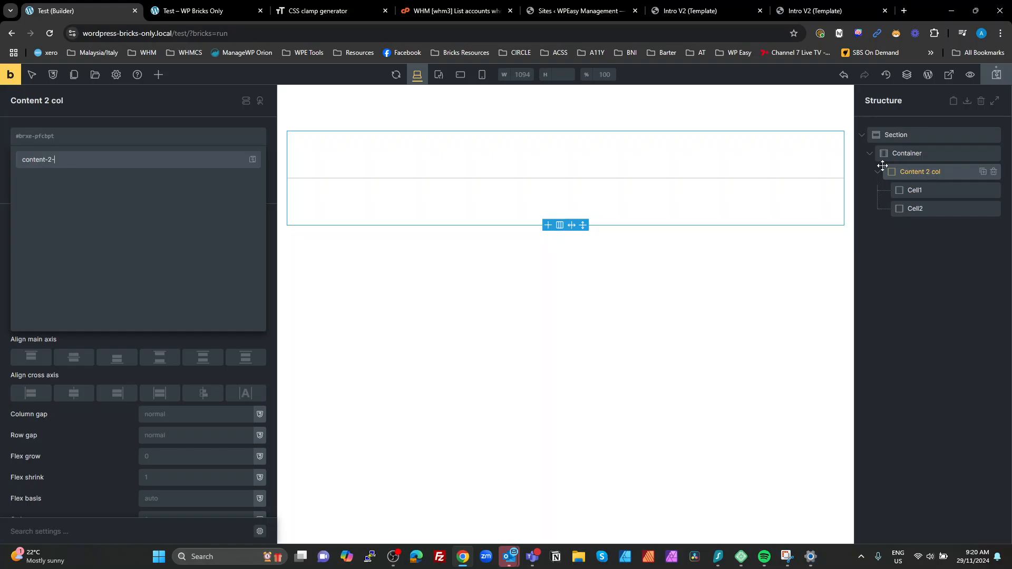
{"action": "type", "text": "col"}
{"action": "key", "text": "ctrl+a"}
{"action": "key", "text": "ctrl+c"}
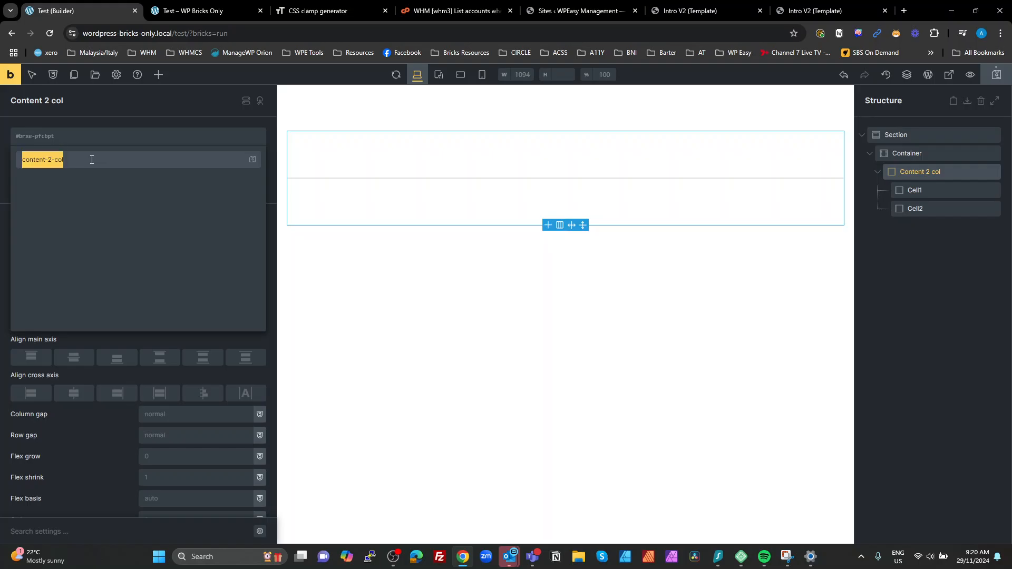
{"action": "key", "text": "Return"}
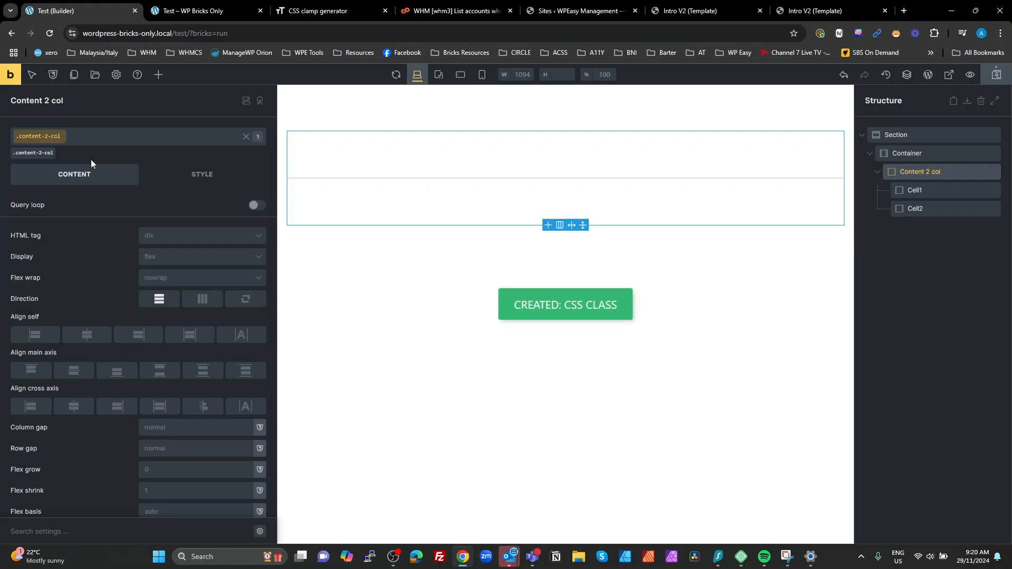
Create the class content-2-col__cell1 on the Cell1 block, building on the copied parent class name.
{"action": "left_click", "coordinate": [919, 192]}
{"action": "left_click", "coordinate": [116, 137]}
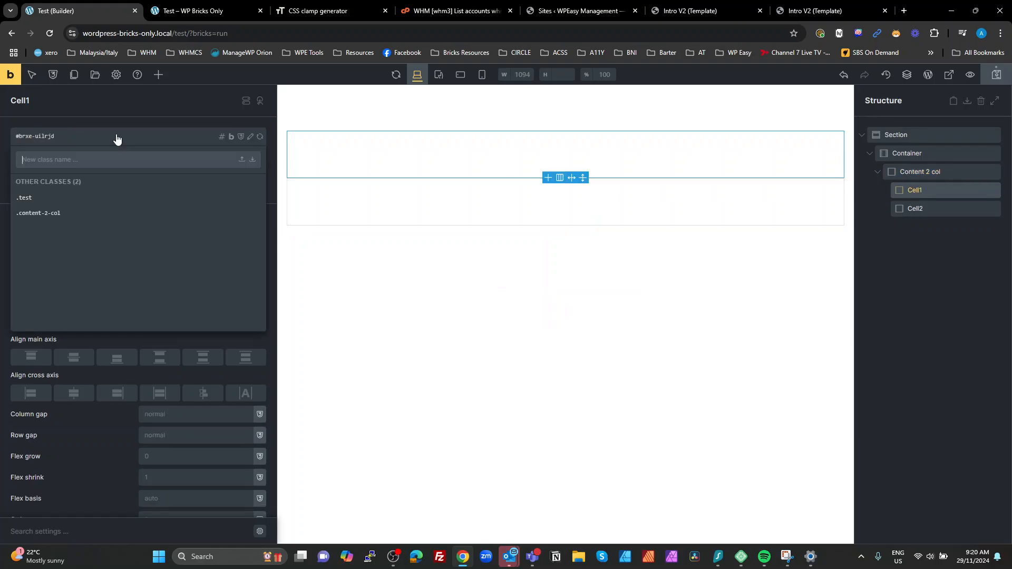
{"action": "key", "text": "ctrl+v"}
{"action": "type", "text": "_"}
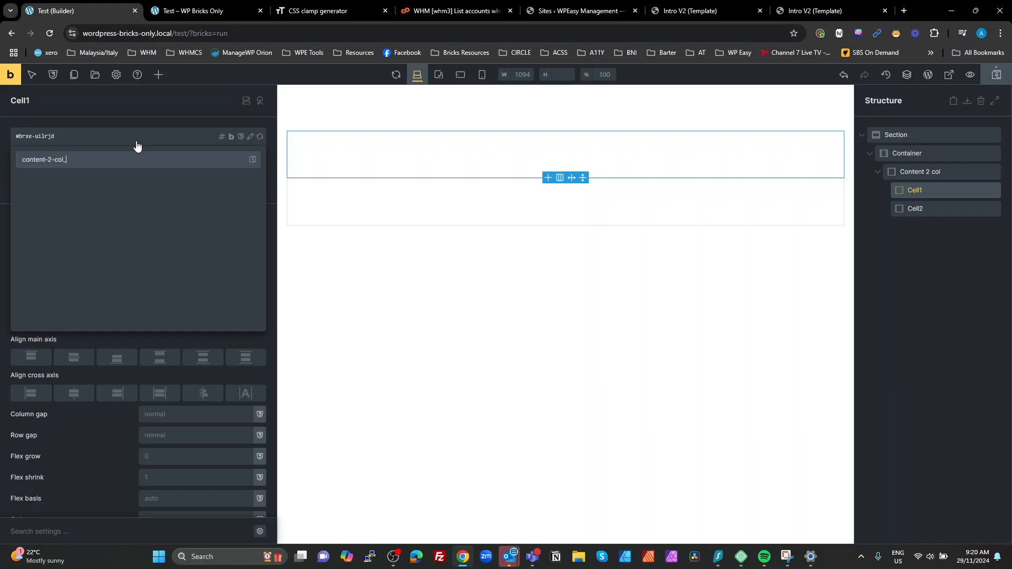
{"action": "type", "text": "_cell1"}
{"action": "left_click_drag", "start_coordinate": [64, 160], "coordinate": [103, 163]}
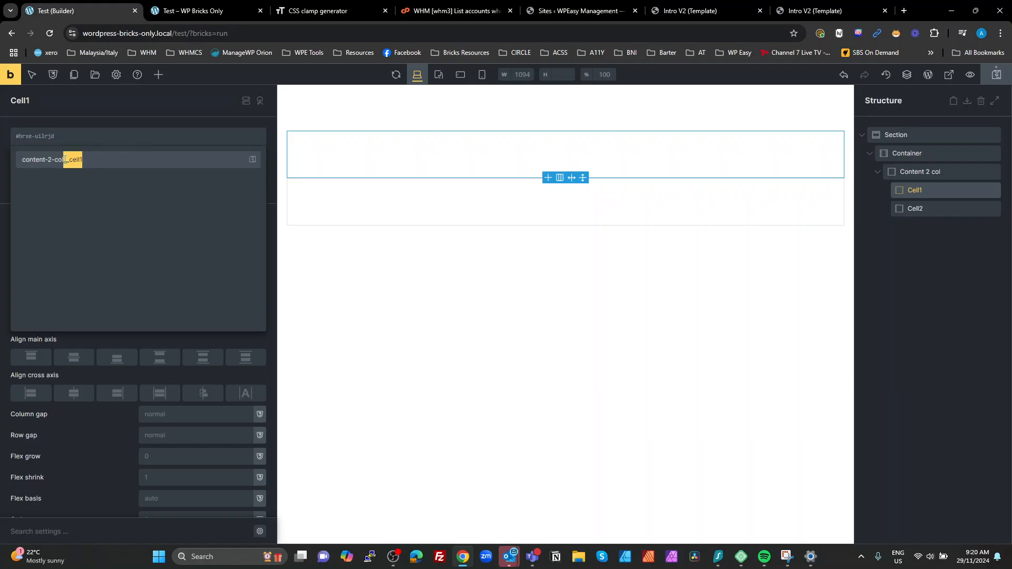
{"action": "left_click", "coordinate": [93, 161]}
{"action": "key", "text": "Return"}
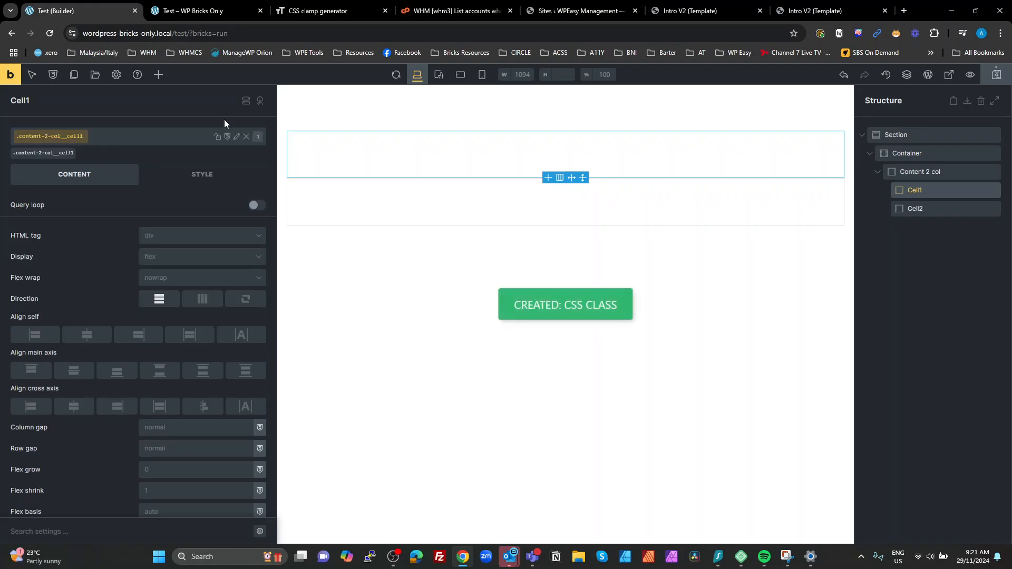
Create the class content-2-col__cell2 on the Cell2 block.
{"action": "left_click", "coordinate": [916, 208]}
{"action": "left_click", "coordinate": [78, 136]}
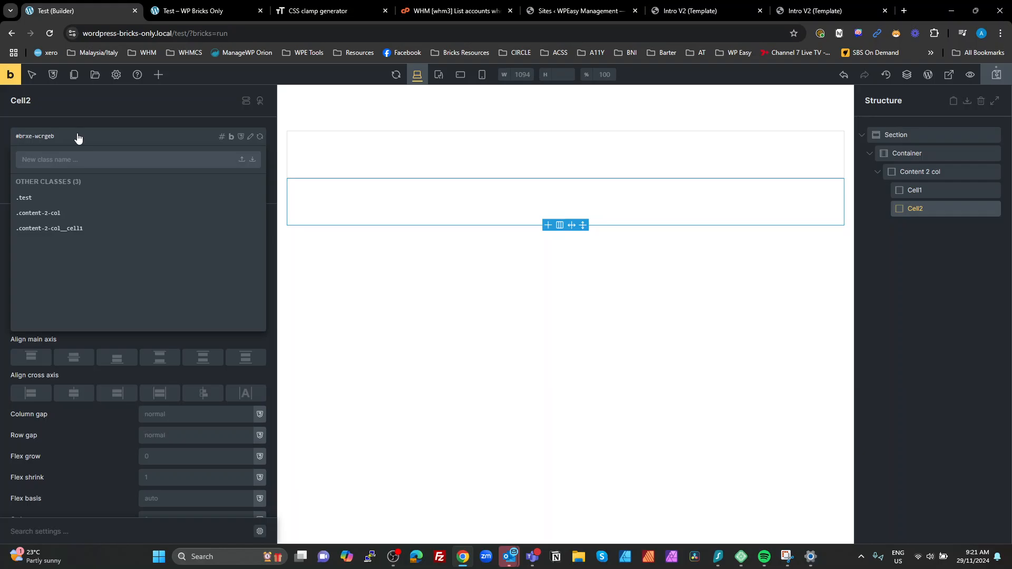
{"action": "type", "text": "content-2-col__"}
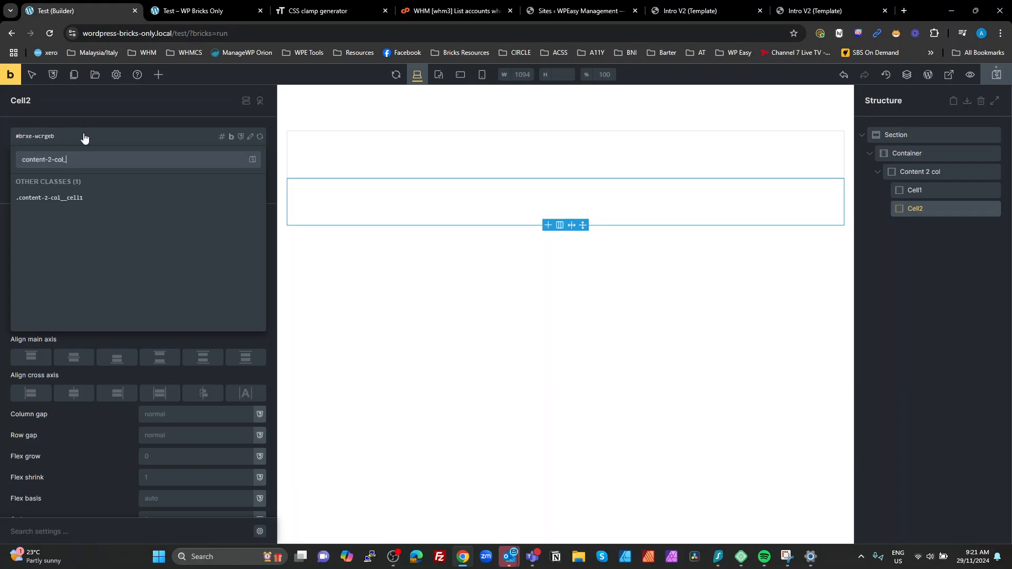
{"action": "type", "text": "cell2"}
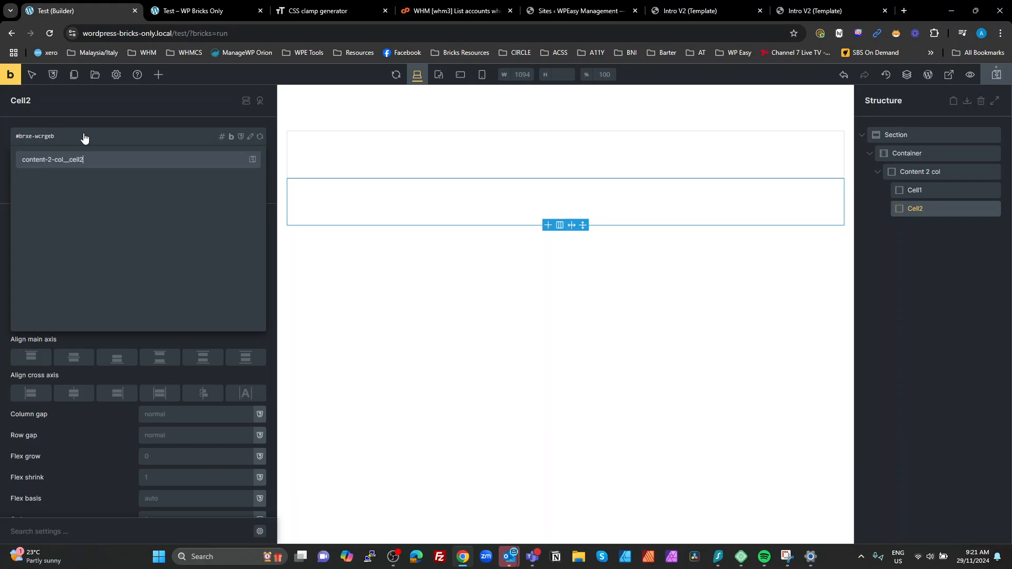
{"action": "key", "text": "Return"}
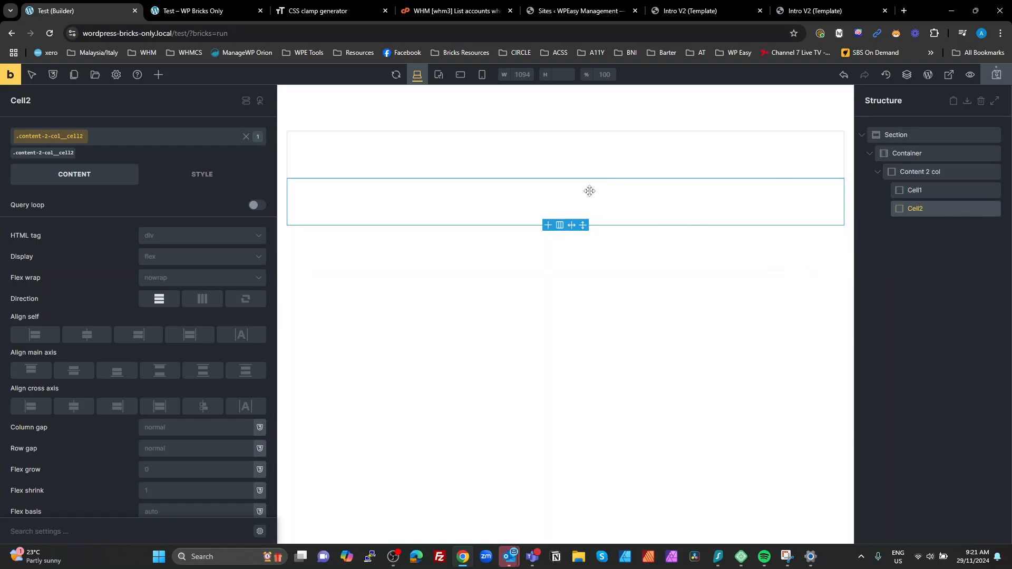
{"action": "left_click", "coordinate": [921, 178]}
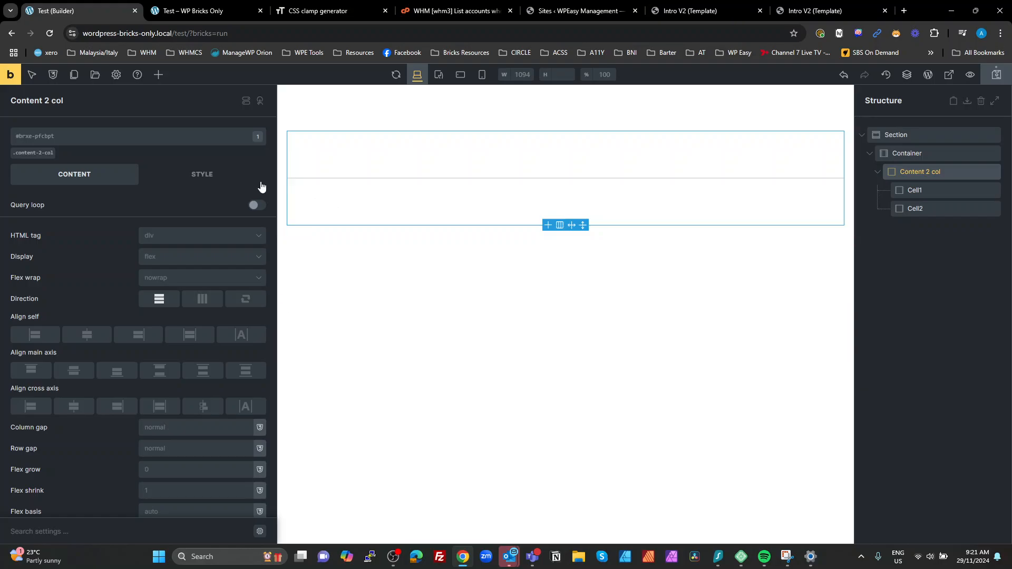
{"action": "left_click", "coordinate": [200, 181]}
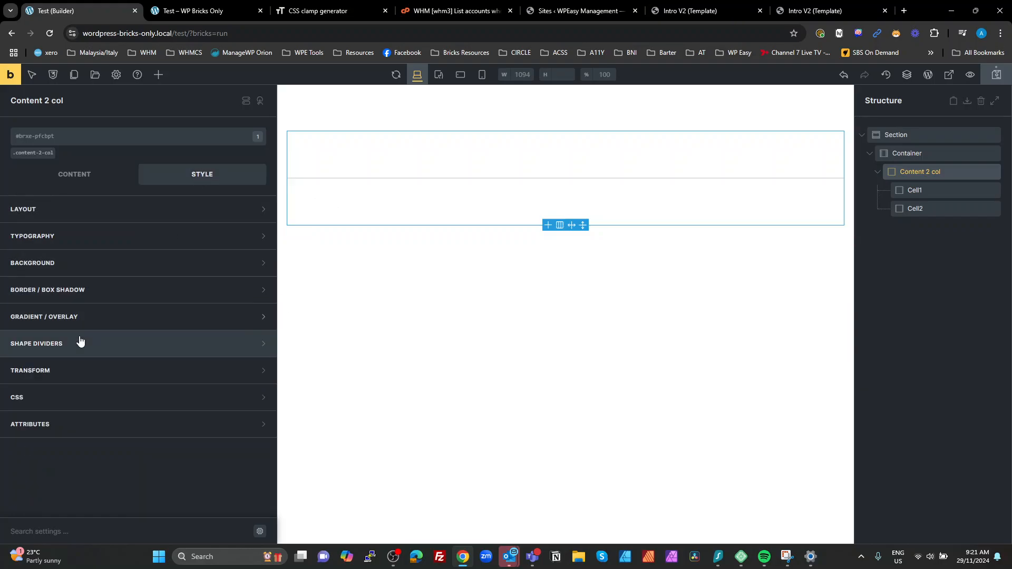
{"action": "left_click", "coordinate": [70, 398]}
{"action": "scroll", "coordinate": [95, 411], "scroll_direction": "down", "scroll_amount": 3}
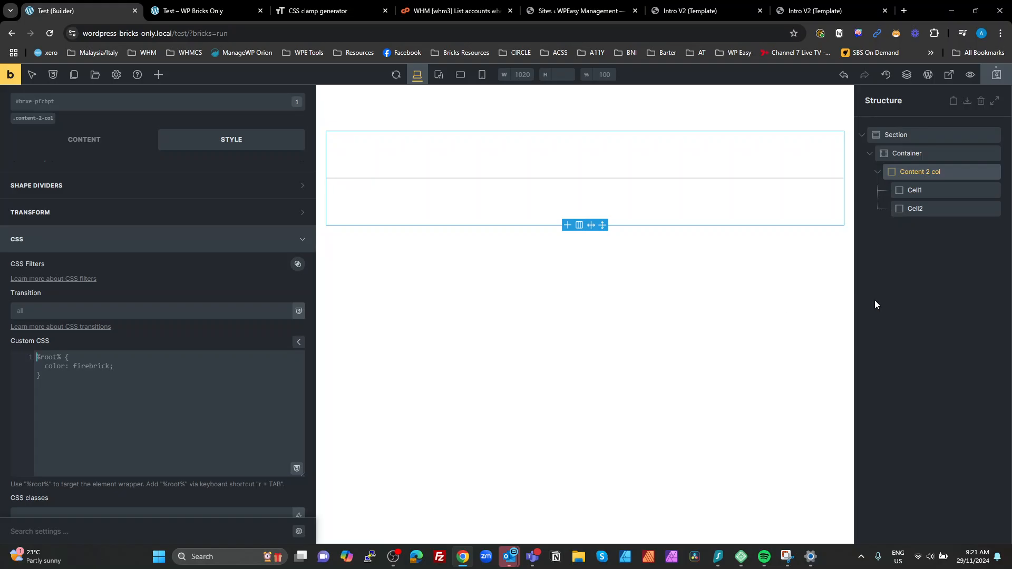
{"action": "left_click", "coordinate": [920, 271]}
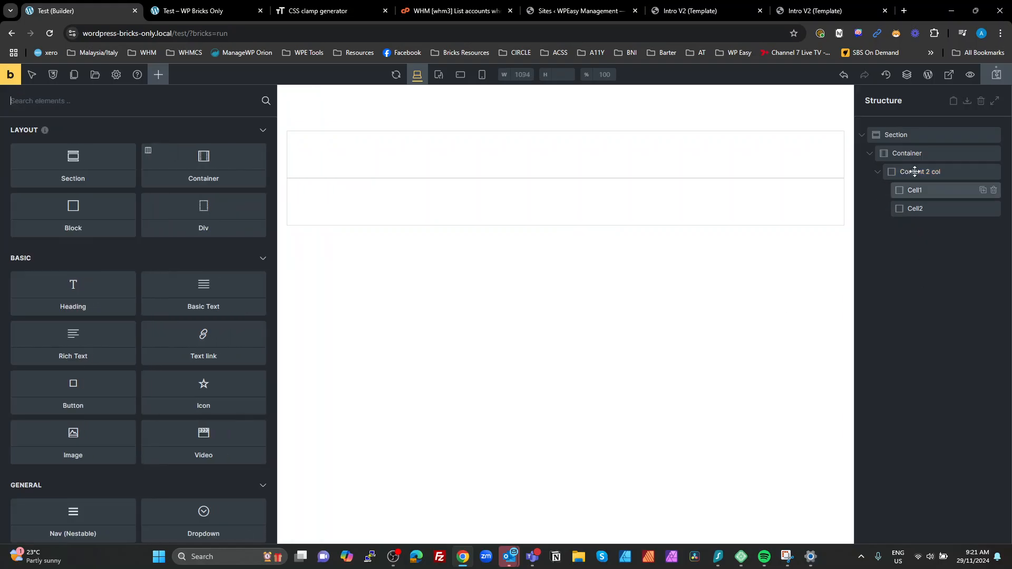
Set the Content 2 col block's display to grid with the gap variable var(--fw-grid-gap).
{"action": "left_click", "coordinate": [909, 172]}
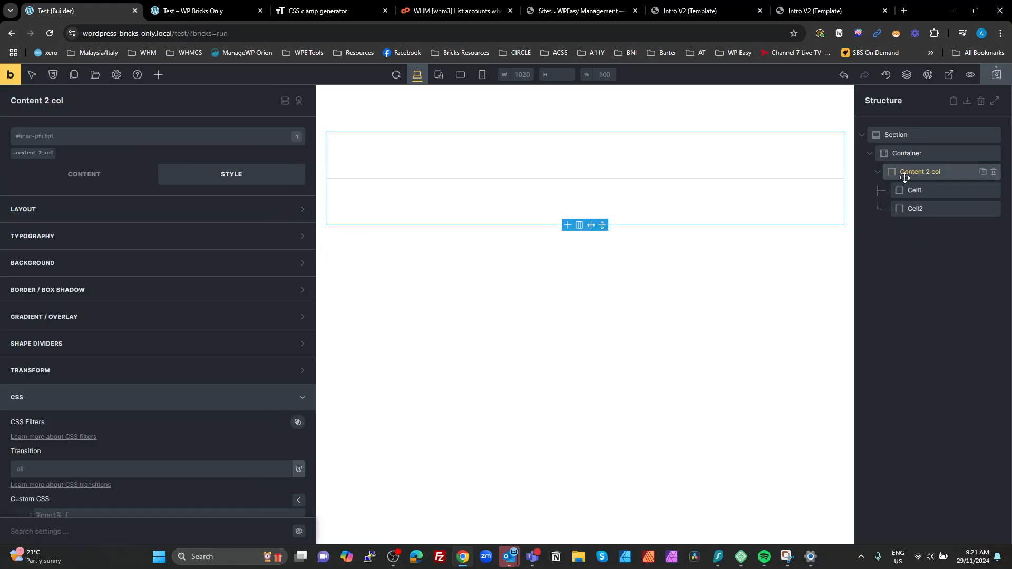
{"action": "left_click", "coordinate": [94, 174]}
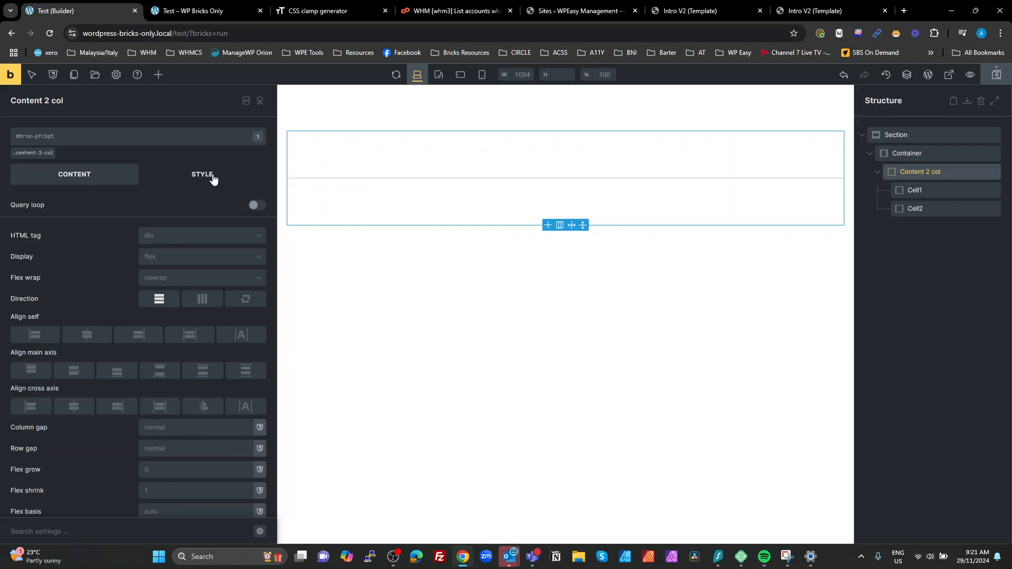
{"action": "left_click", "coordinate": [170, 258]}
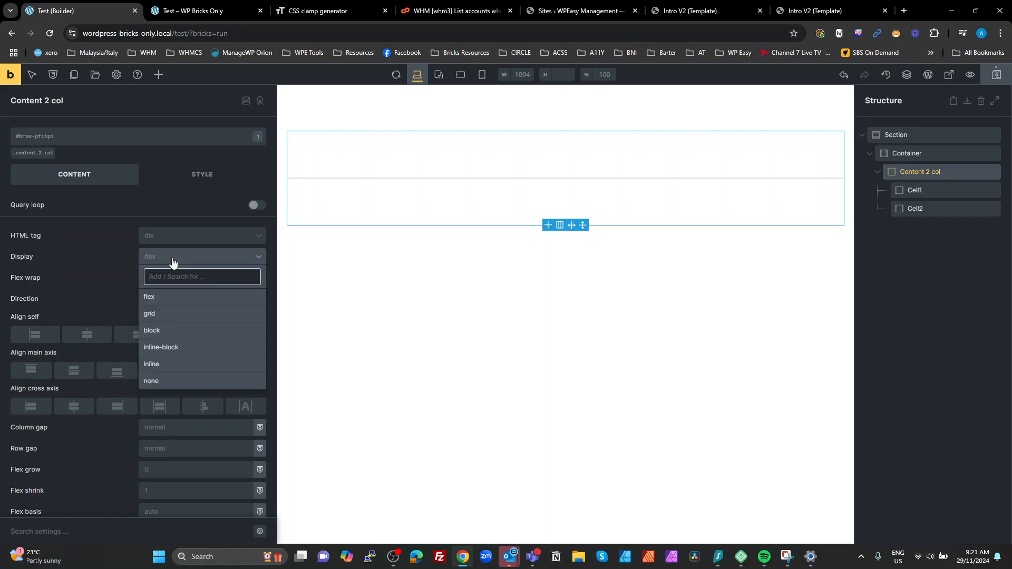
{"action": "left_click", "coordinate": [163, 315]}
{"action": "left_click", "coordinate": [148, 271]}
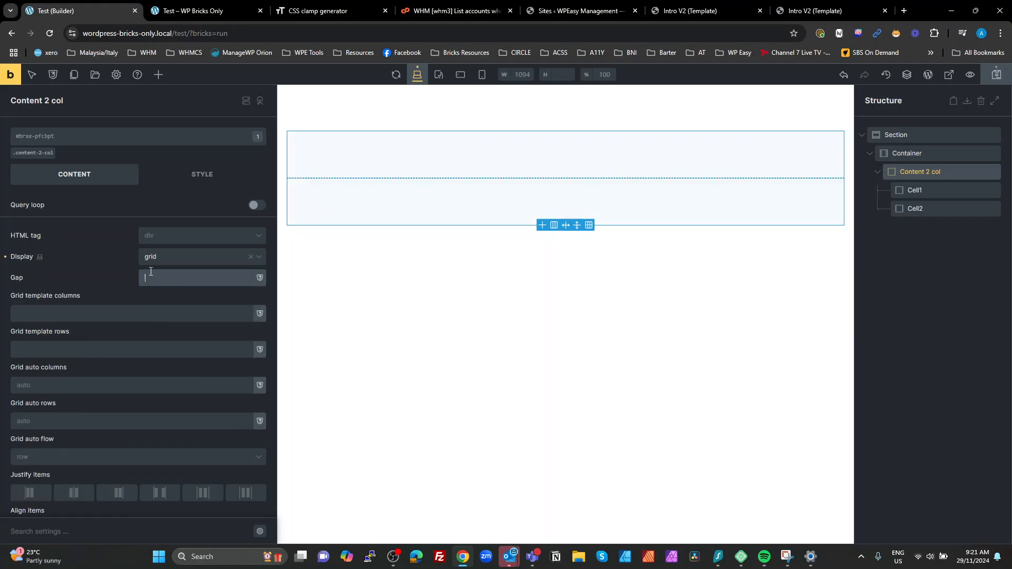
{"action": "type", "text": "gap"}
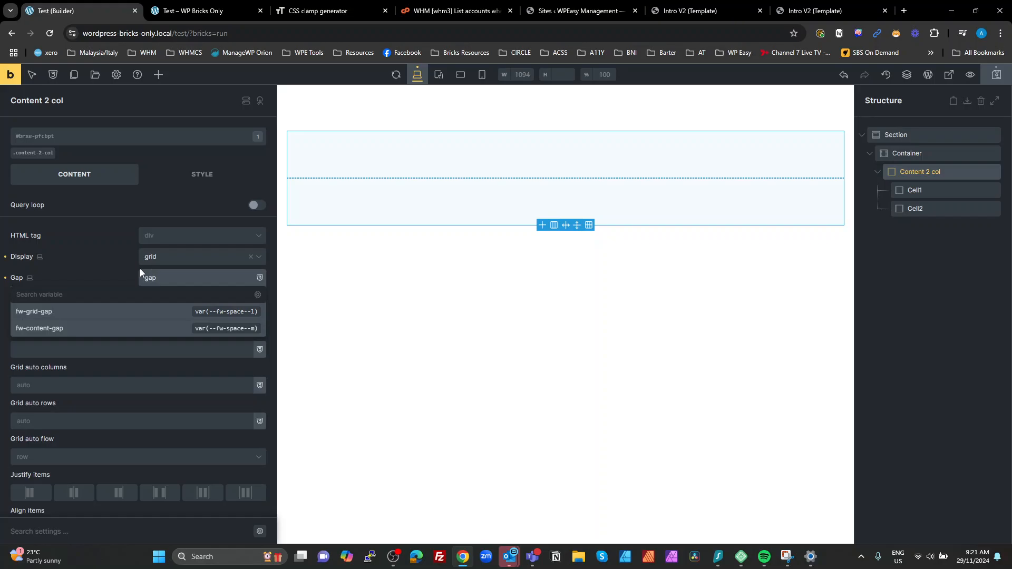
{"action": "left_click", "coordinate": [90, 315]}
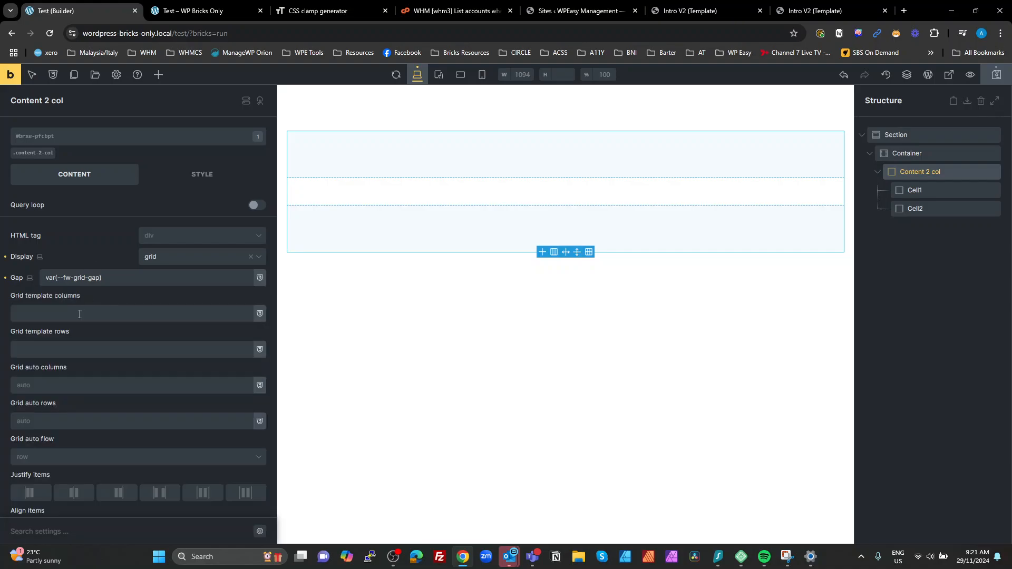
Set the Content 2 col block's grid template columns to the variable var(--fw-grid--2).
{"action": "left_click", "coordinate": [80, 314]}
{"action": "type", "text": "grid"}
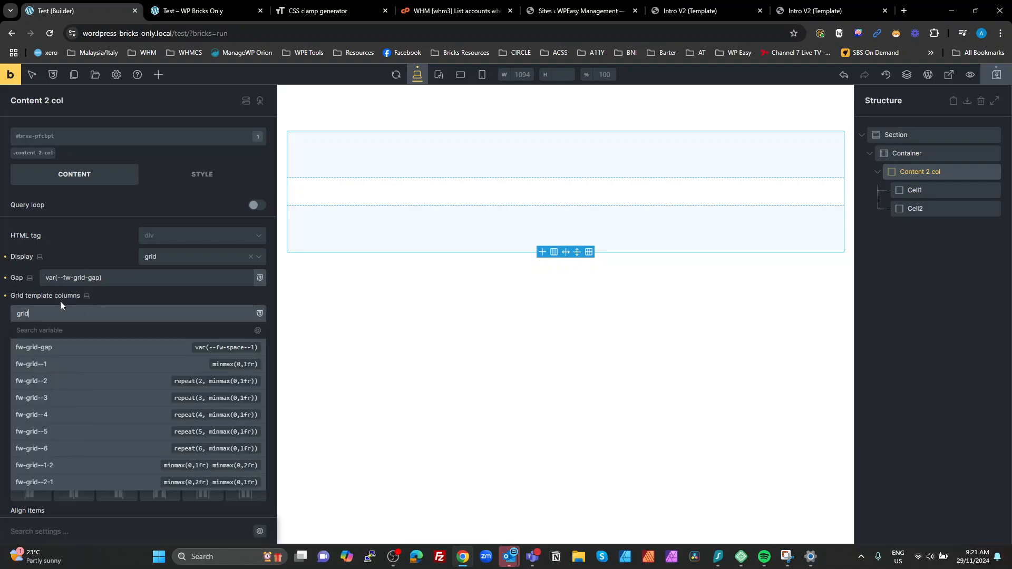
{"action": "left_click", "coordinate": [60, 381]}
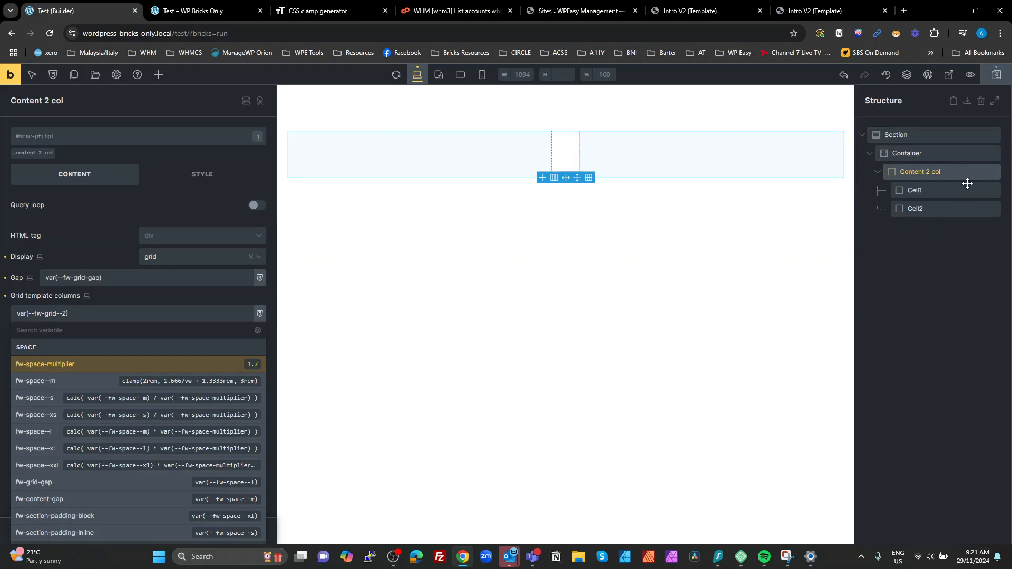
Add an Image element inside Cell2 and rename it Media.
{"action": "left_click", "coordinate": [919, 208]}
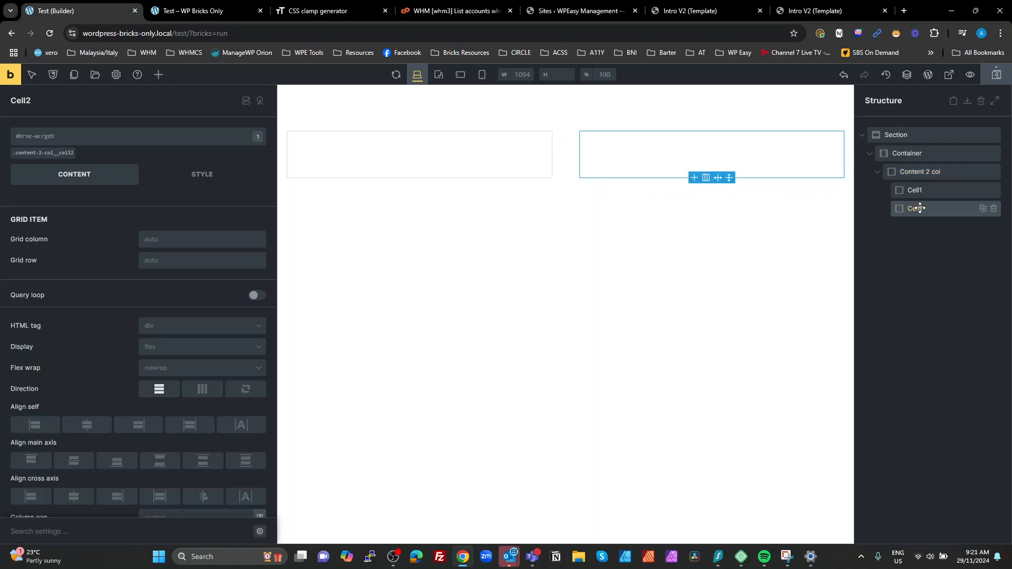
{"action": "left_click", "coordinate": [158, 75]}
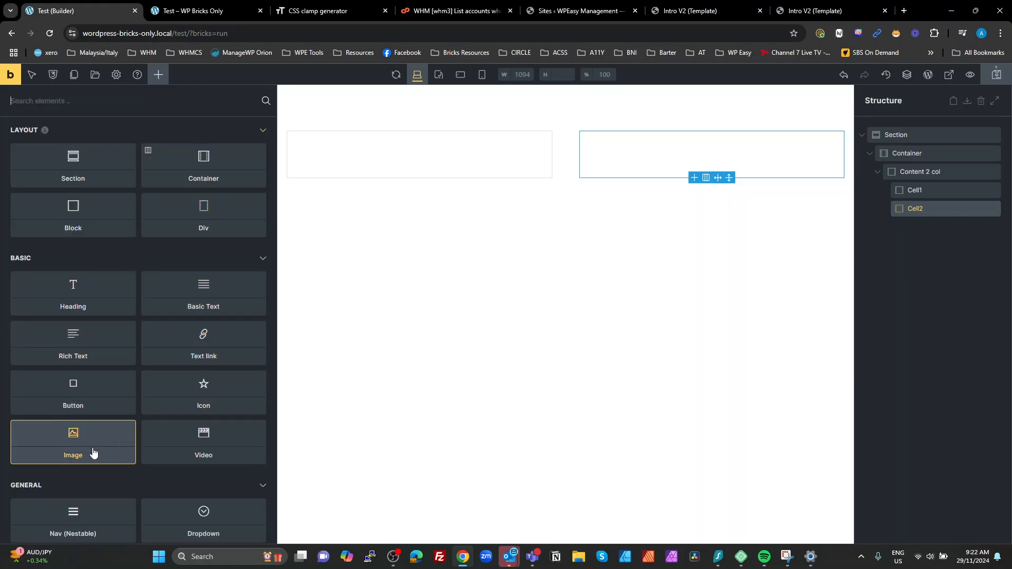
{"action": "left_click_drag", "start_coordinate": [93, 452], "coordinate": [887, 218]}
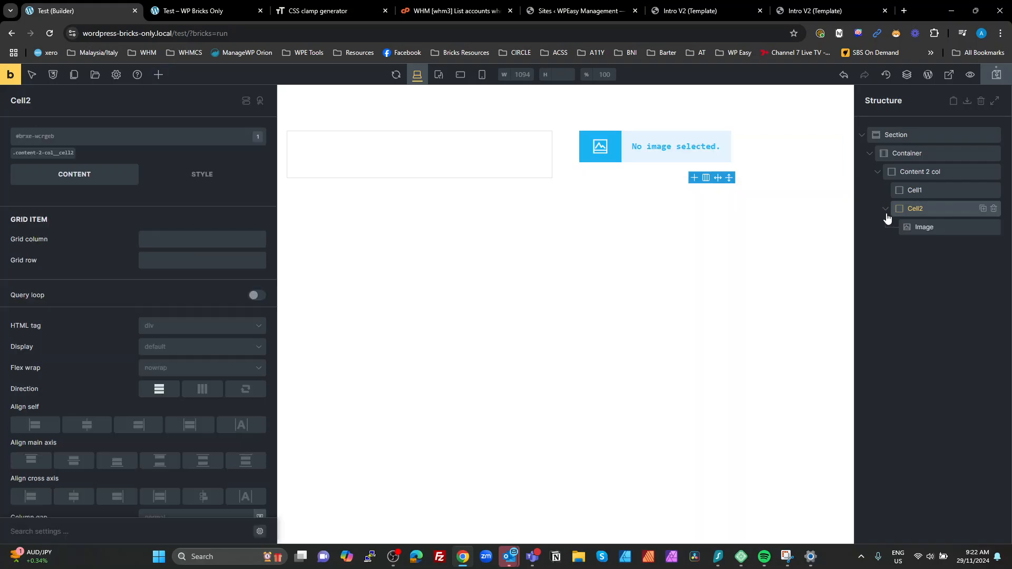
{"action": "double_click", "coordinate": [927, 220]}
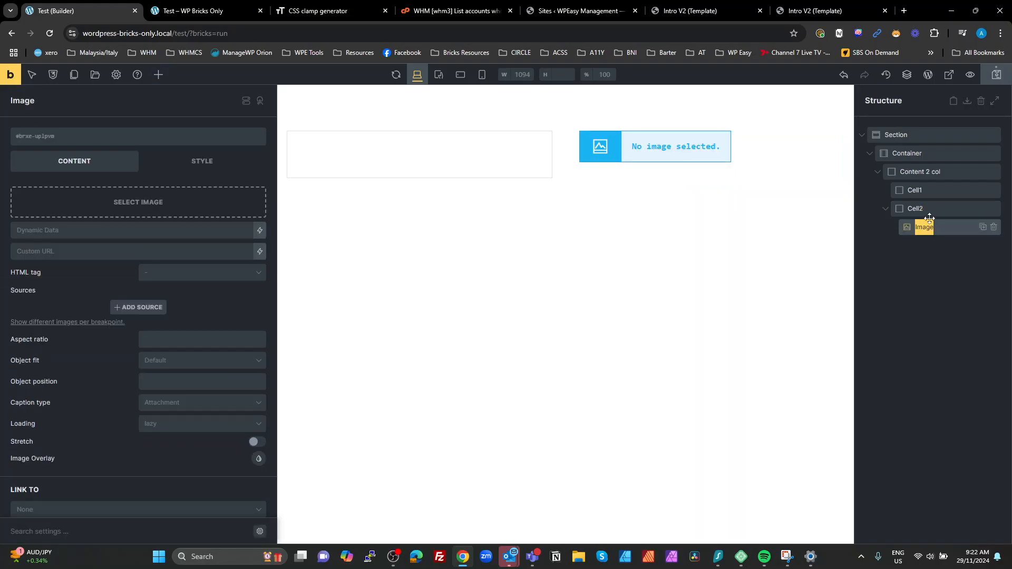
{"action": "type", "text": "Mdei"}
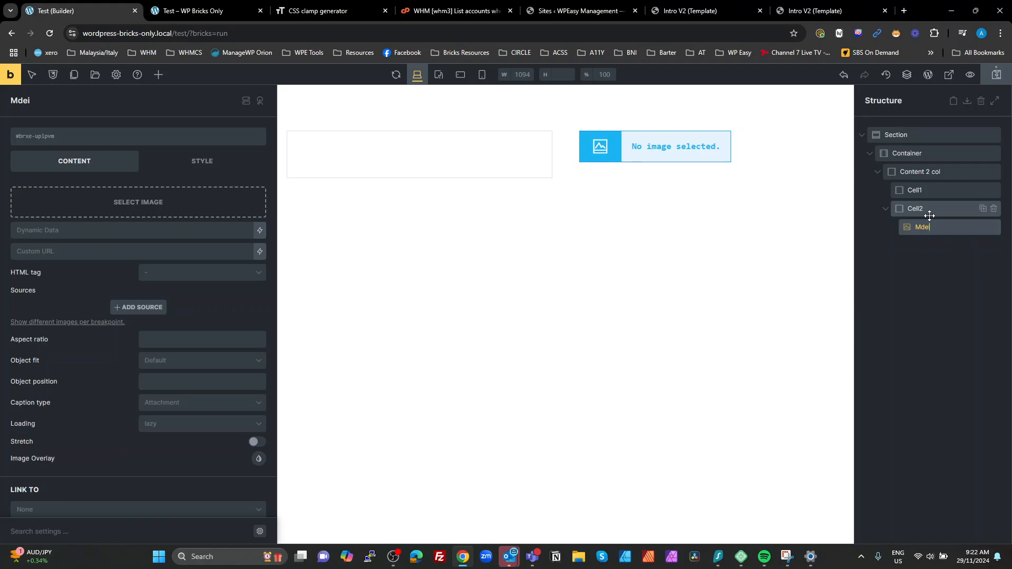
{"action": "type", "text": "a"}
{"action": "double_click", "coordinate": [928, 224]}
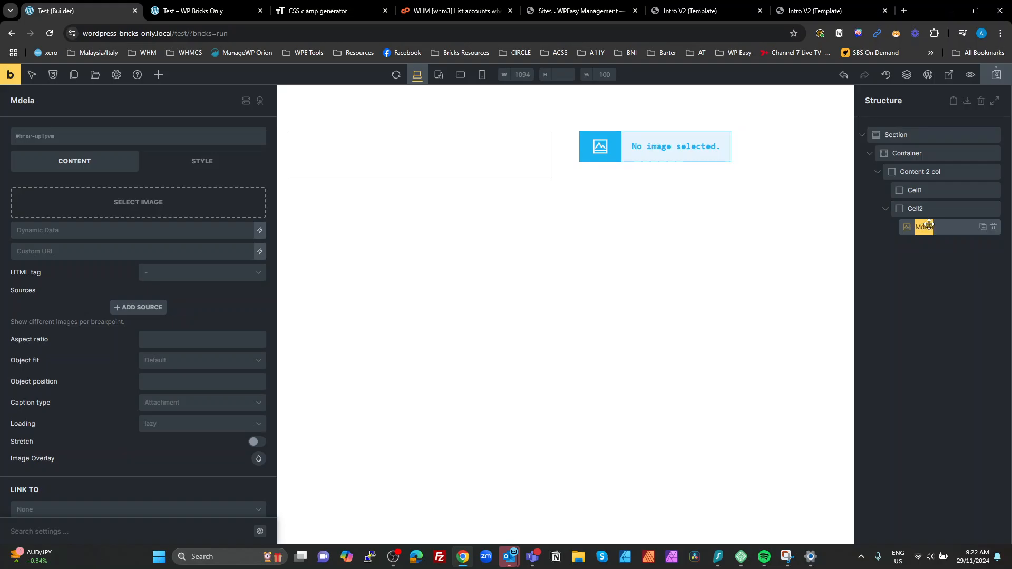
{"action": "type", "text": "Media"}
Insert the street photo of the person with a backpack from the media library into the Media element, dismissing the chat notifications.
{"action": "left_click", "coordinate": [144, 200]}
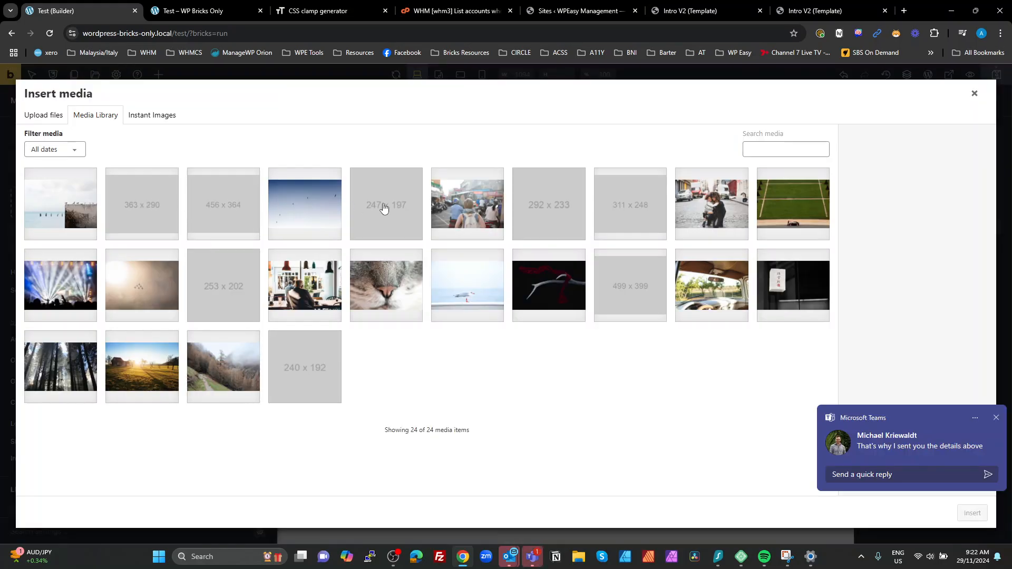
{"action": "left_click", "coordinate": [449, 212]}
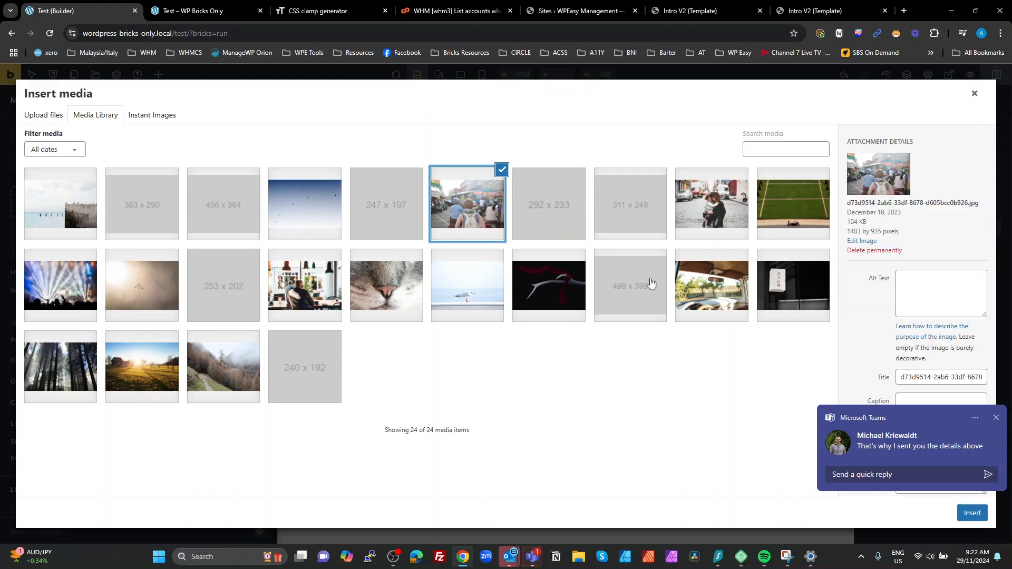
{"action": "left_click", "coordinate": [996, 417]}
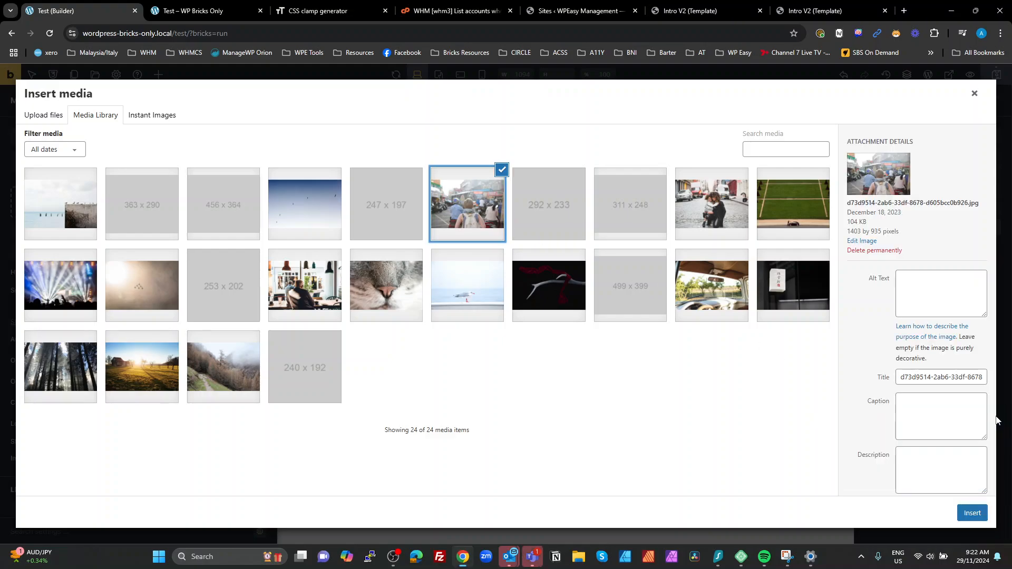
{"action": "left_click", "coordinate": [971, 513]}
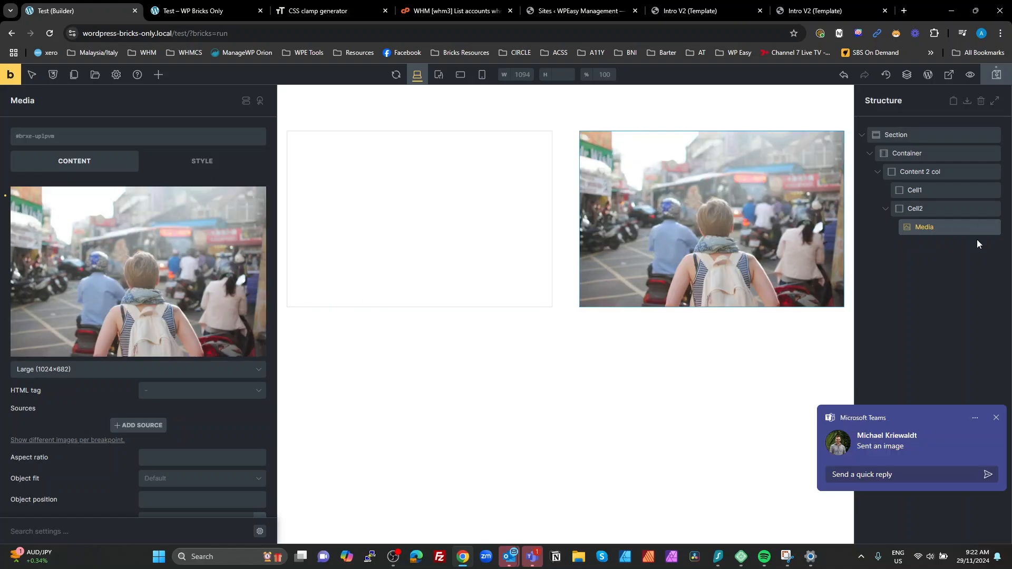
{"action": "left_click", "coordinate": [995, 418]}
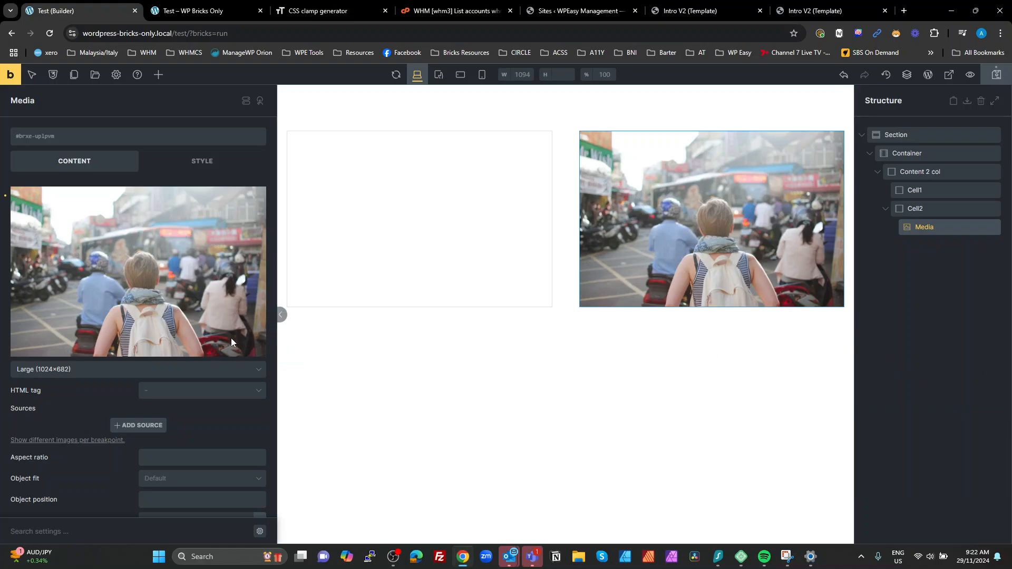
Copy the Content 2 col block's class name and use it to give the Media element the class content-2-col__media.
{"action": "left_click", "coordinate": [920, 170]}
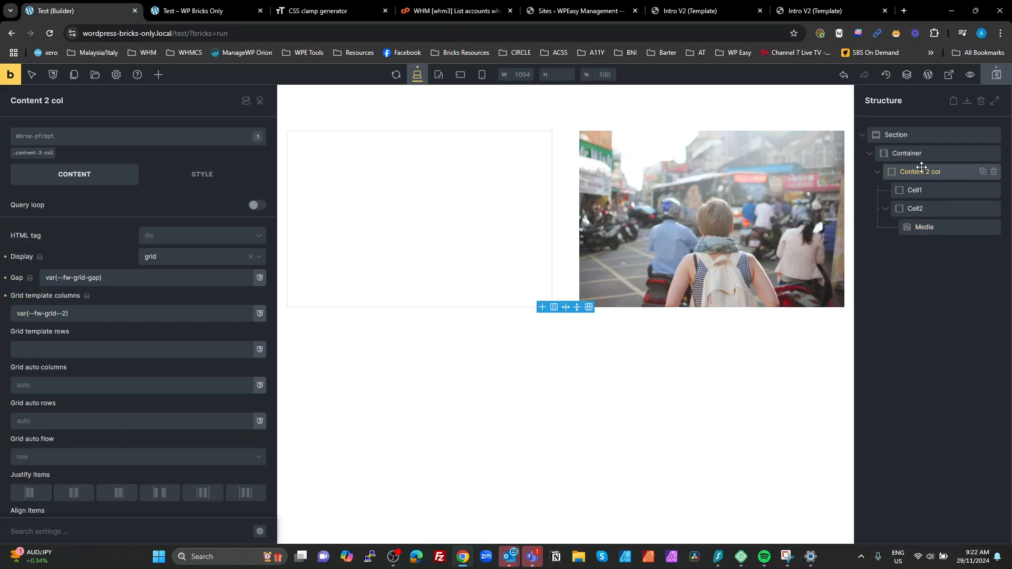
{"action": "left_click", "coordinate": [46, 155]}
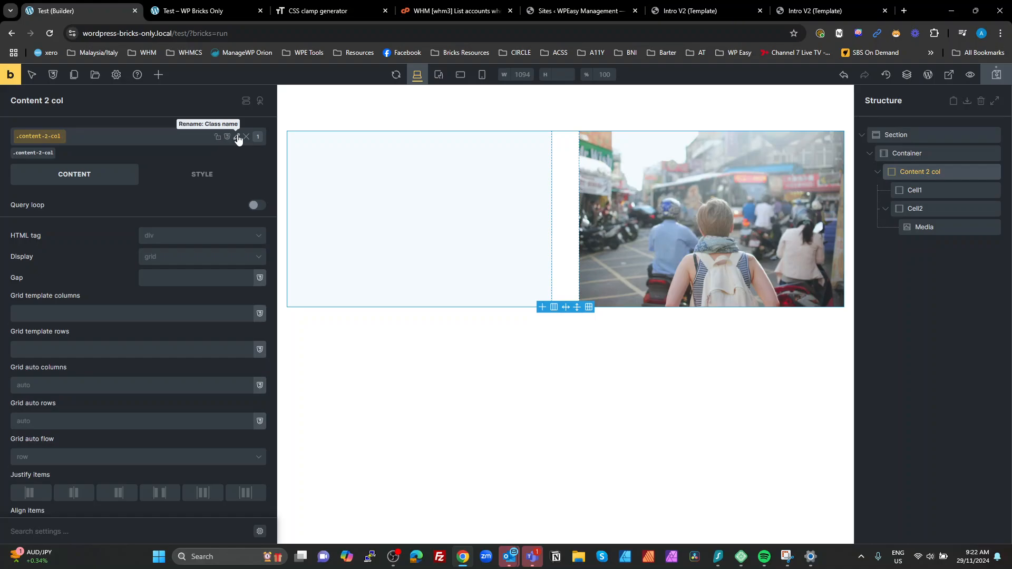
{"action": "left_click", "coordinate": [237, 136]}
{"action": "key", "text": "ctrl+c"}
{"action": "left_click", "coordinate": [273, 168]}
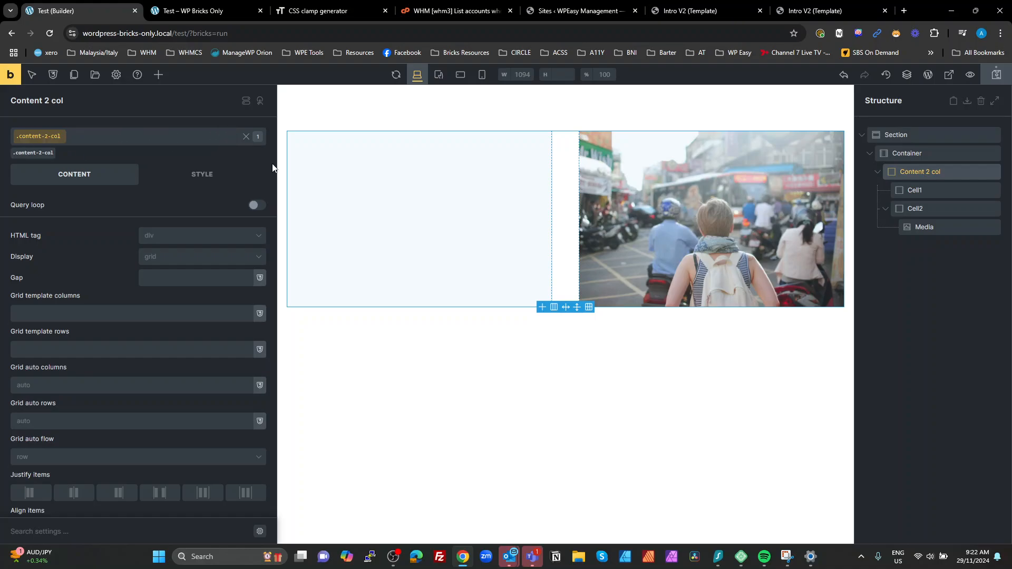
{"action": "left_click", "coordinate": [922, 229]}
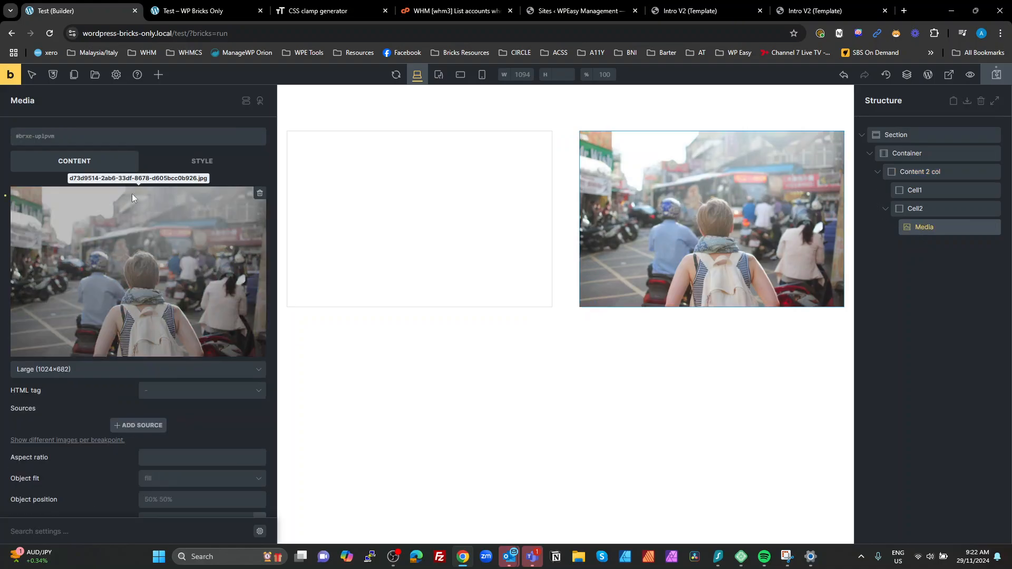
{"action": "left_click", "coordinate": [84, 146]}
{"action": "key", "text": "ctrl+v"}
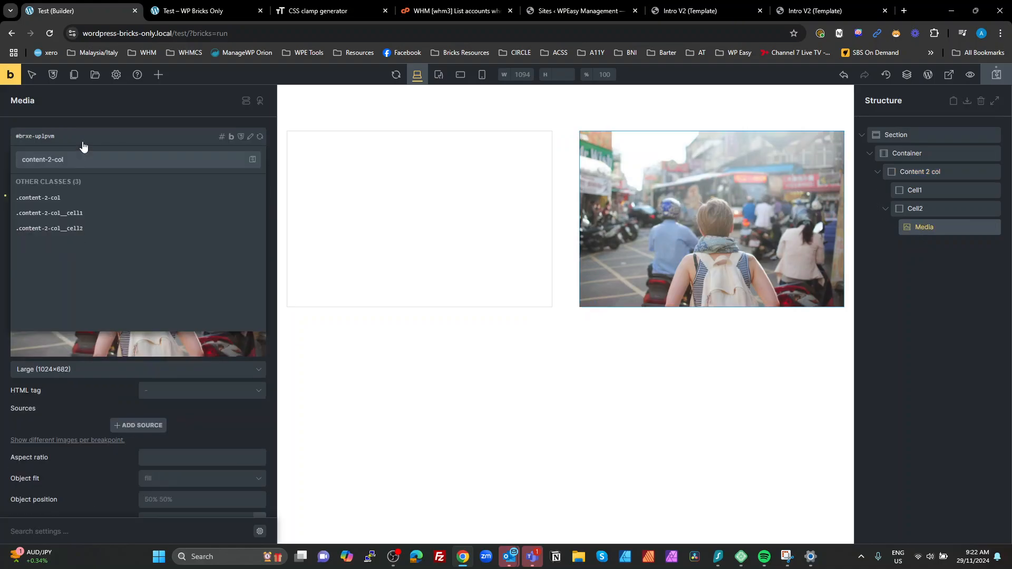
{"action": "type", "text": "__media"}
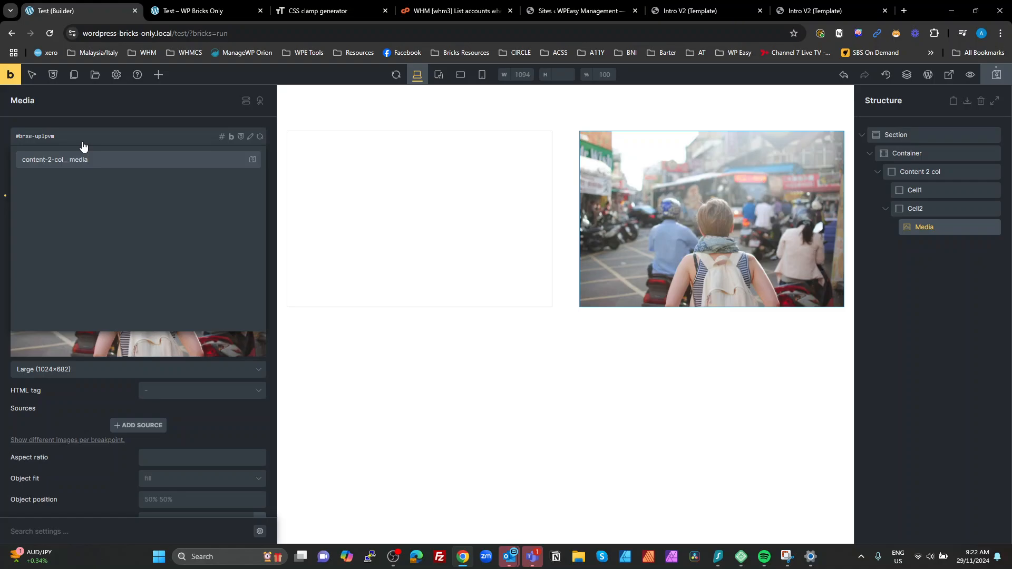
{"action": "key", "text": "Return"}
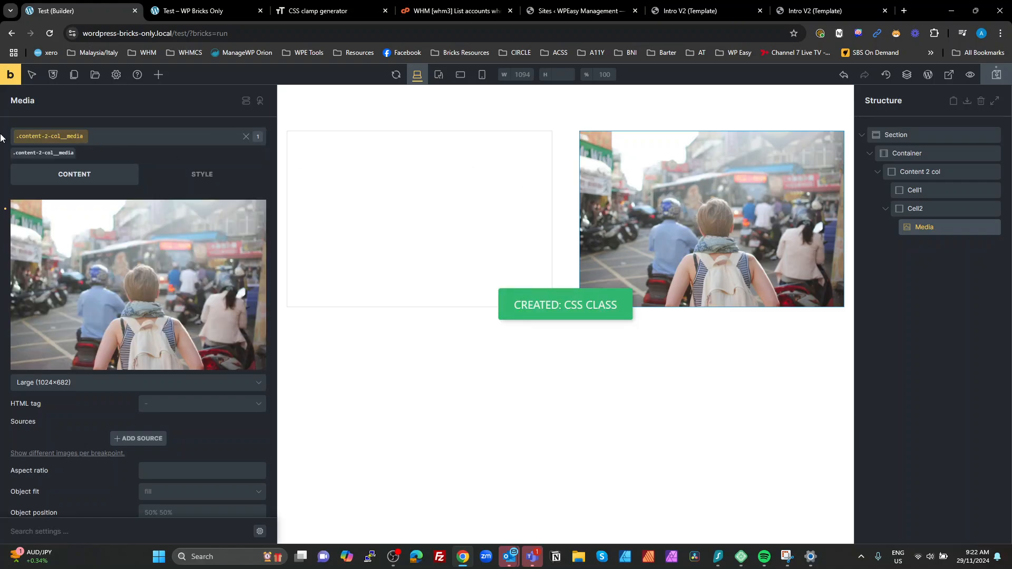
Set a linked border radius of var(--fw-space--xs) on all four corners of the Media image through its content-2-col__media class.
{"action": "scroll", "coordinate": [211, 300], "scroll_direction": "down", "scroll_amount": 2}
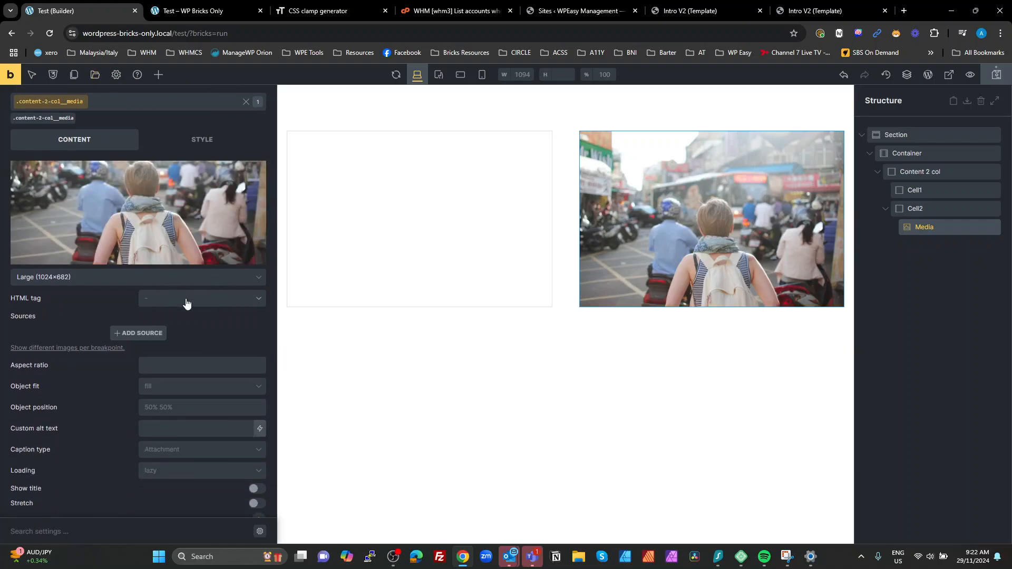
{"action": "left_click", "coordinate": [171, 371]}
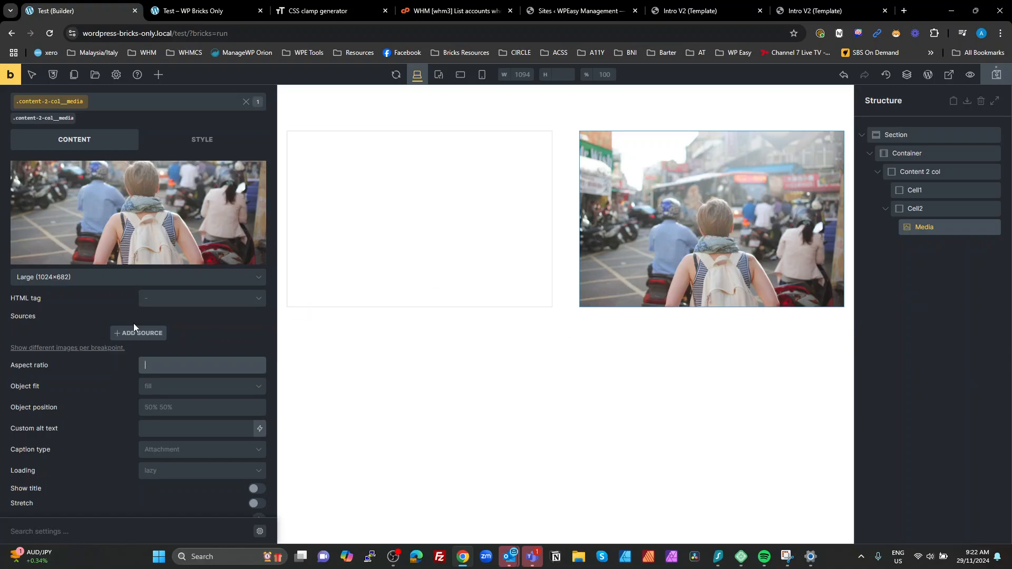
{"action": "scroll", "coordinate": [134, 321], "scroll_direction": "up", "scroll_amount": 2}
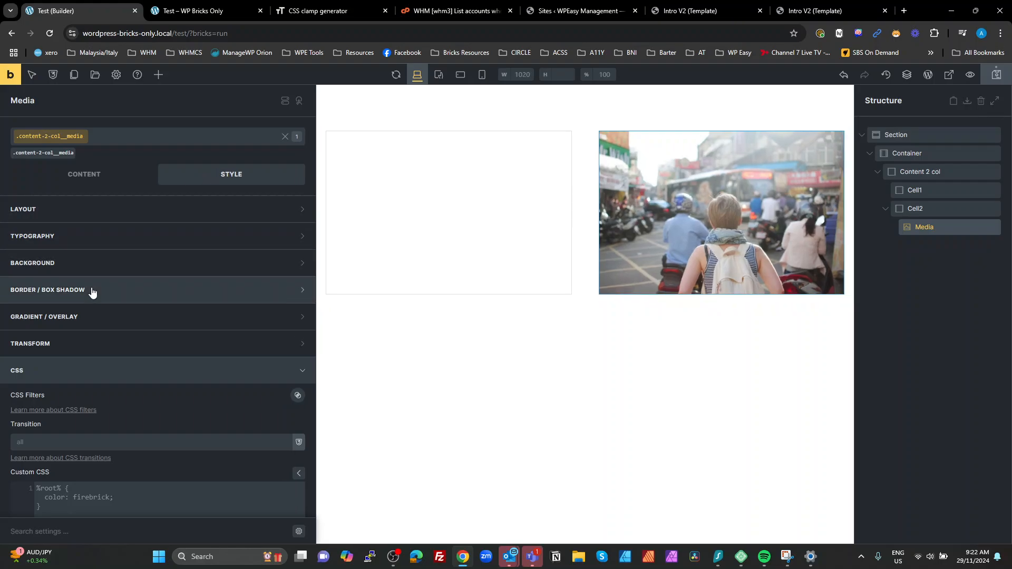
{"action": "left_click", "coordinate": [111, 370]}
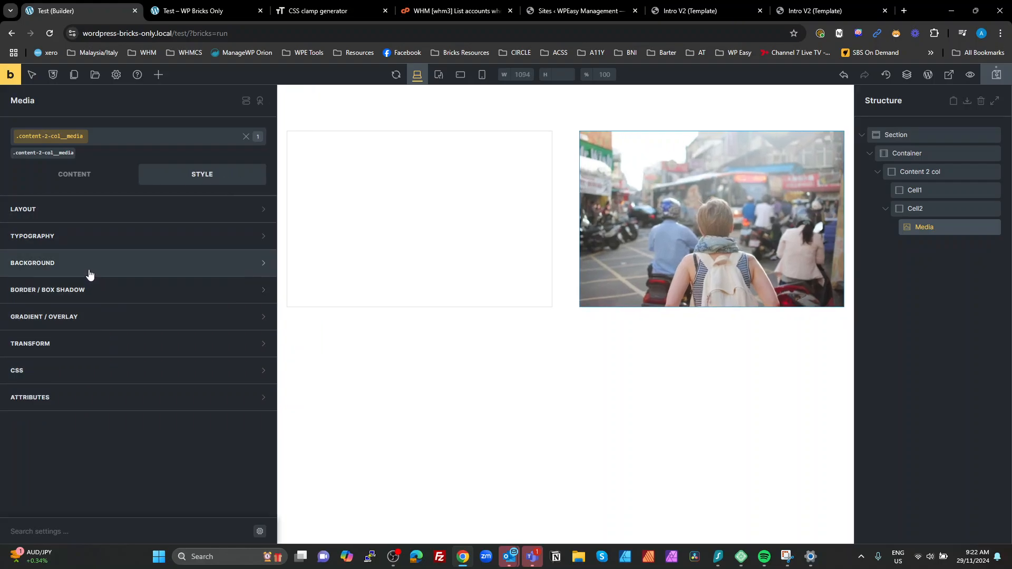
{"action": "left_click", "coordinate": [88, 290]}
{"action": "left_click", "coordinate": [258, 315]}
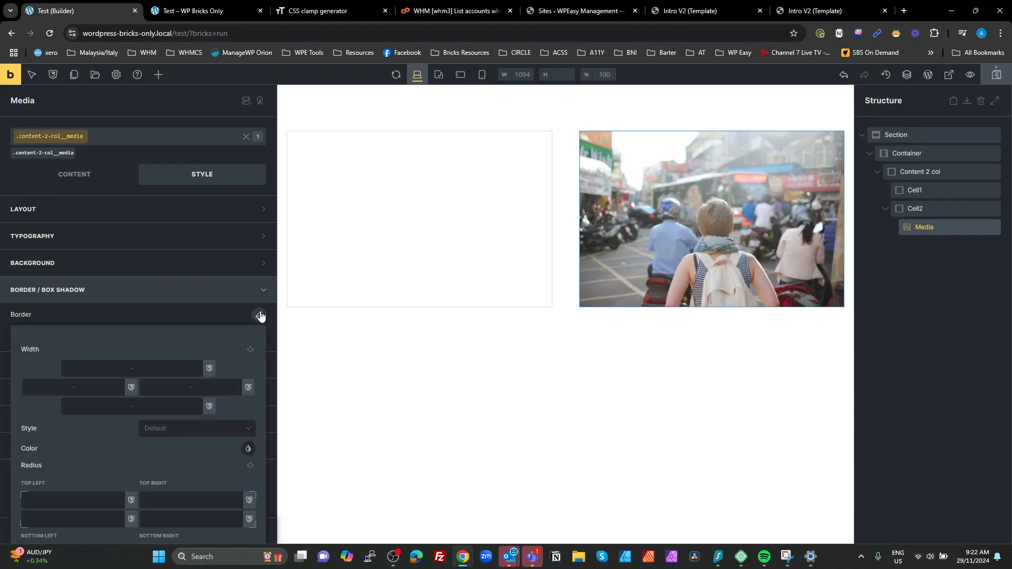
{"action": "scroll", "coordinate": [158, 366], "scroll_direction": "down", "scroll_amount": 1}
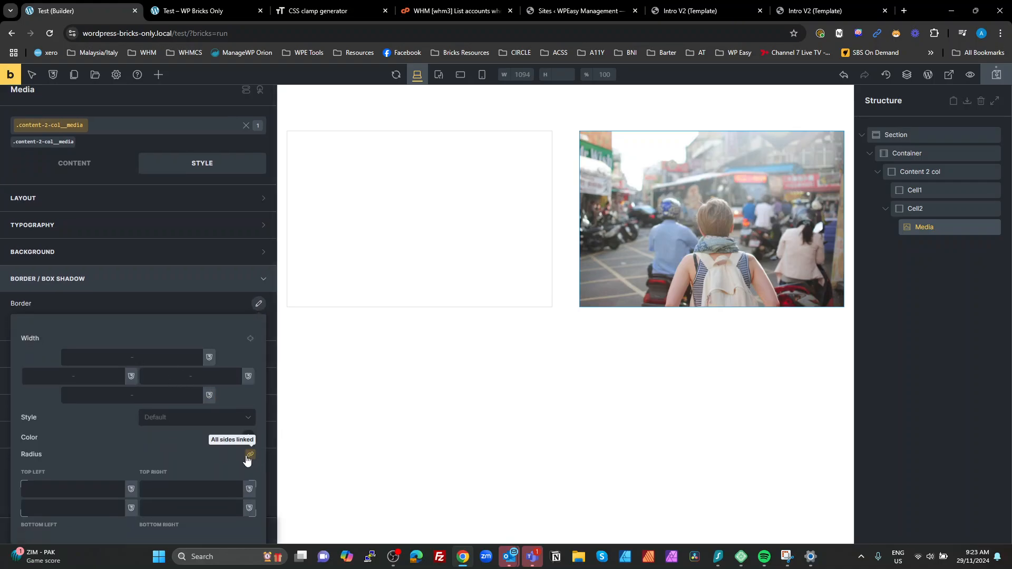
{"action": "left_click", "coordinate": [61, 492]}
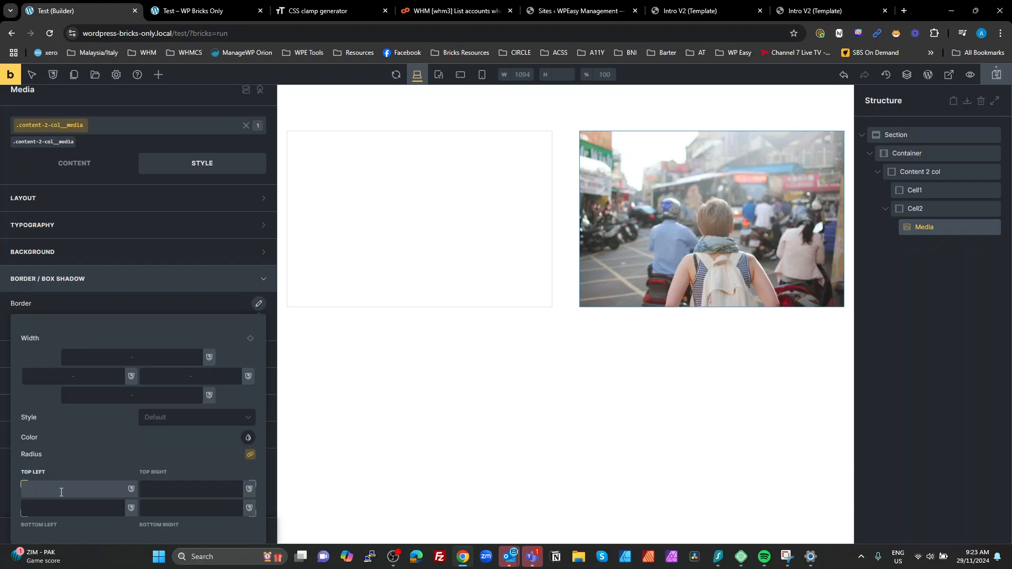
{"action": "type", "text": "spac"}
{"action": "scroll", "coordinate": [65, 472], "scroll_direction": "down", "scroll_amount": 2}
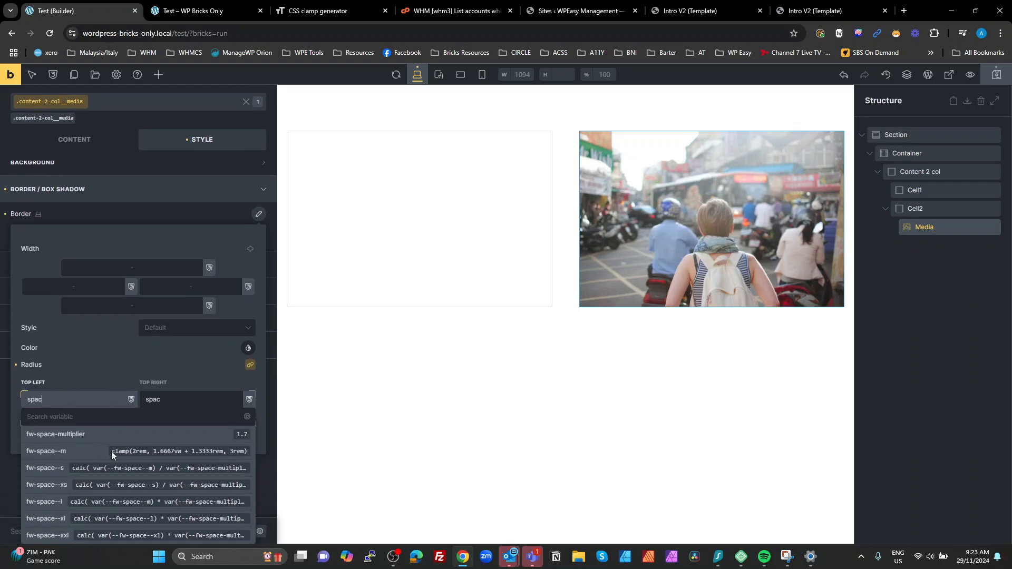
{"action": "left_click", "coordinate": [67, 485]}
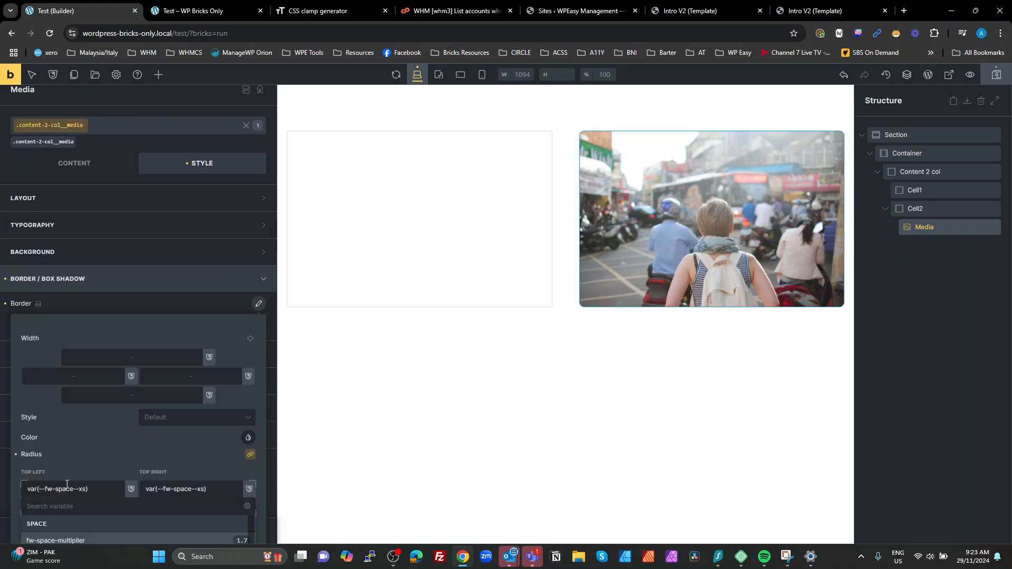
{"action": "left_click", "coordinate": [201, 454]}
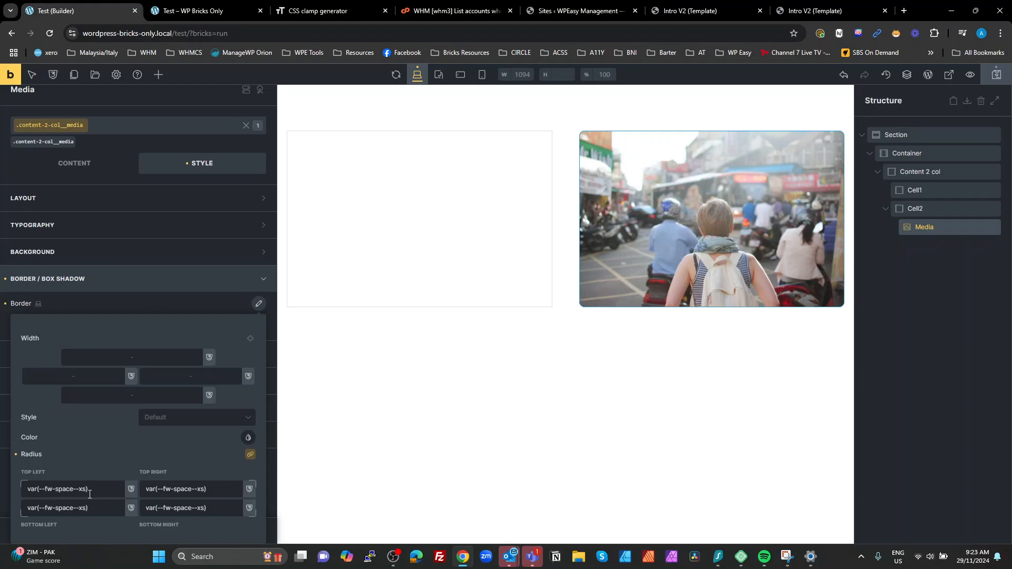
{"action": "left_click", "coordinate": [947, 292]}
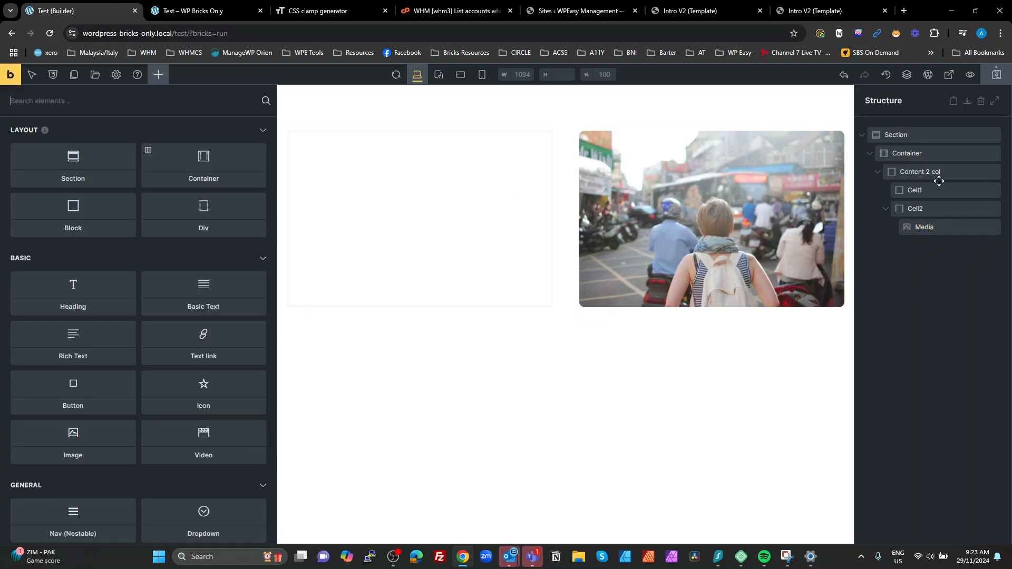
Add a Block element inside Cell1 and rename it Intro v1.
{"action": "left_click", "coordinate": [923, 190]}
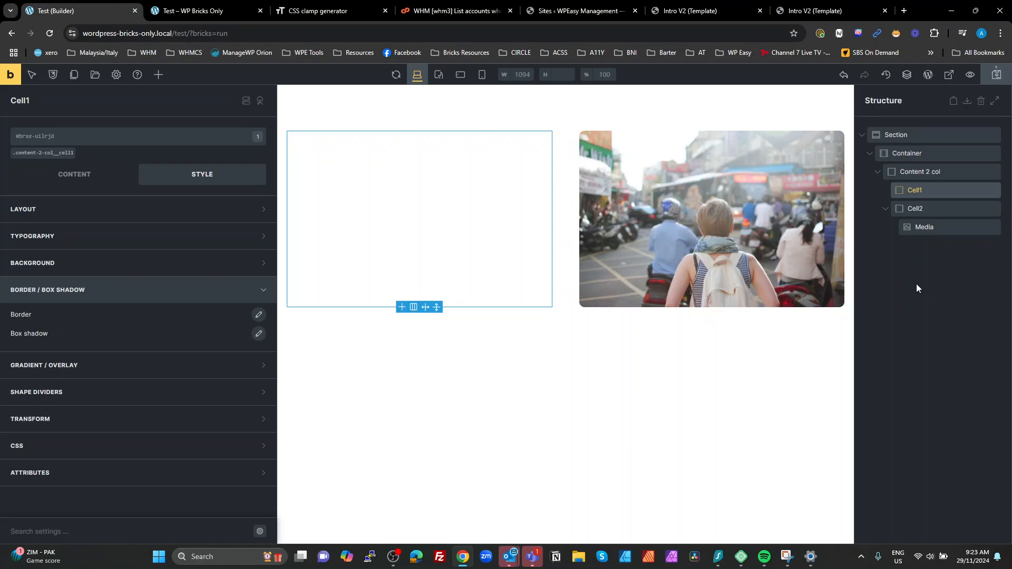
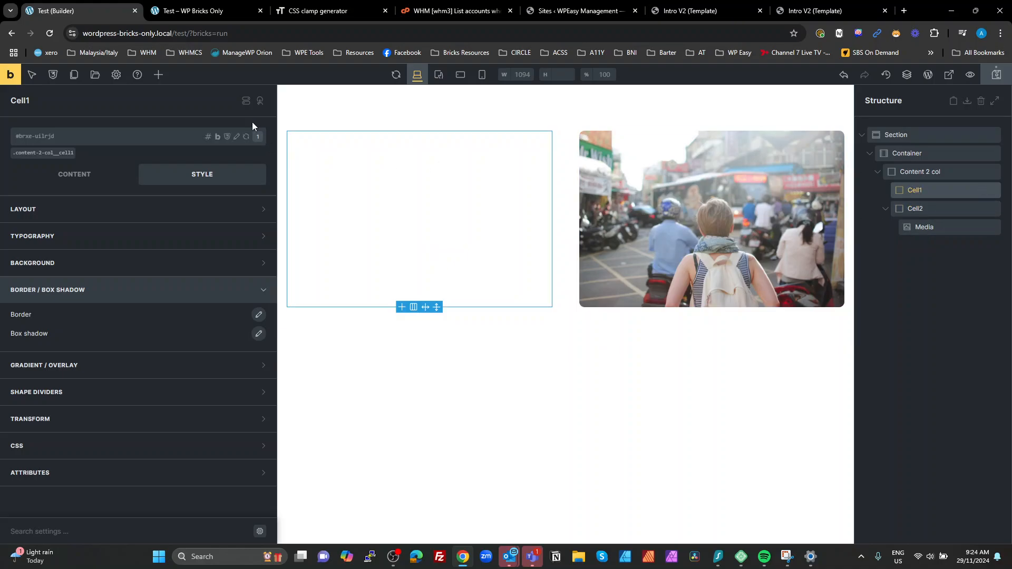
{"action": "left_click", "coordinate": [158, 74]}
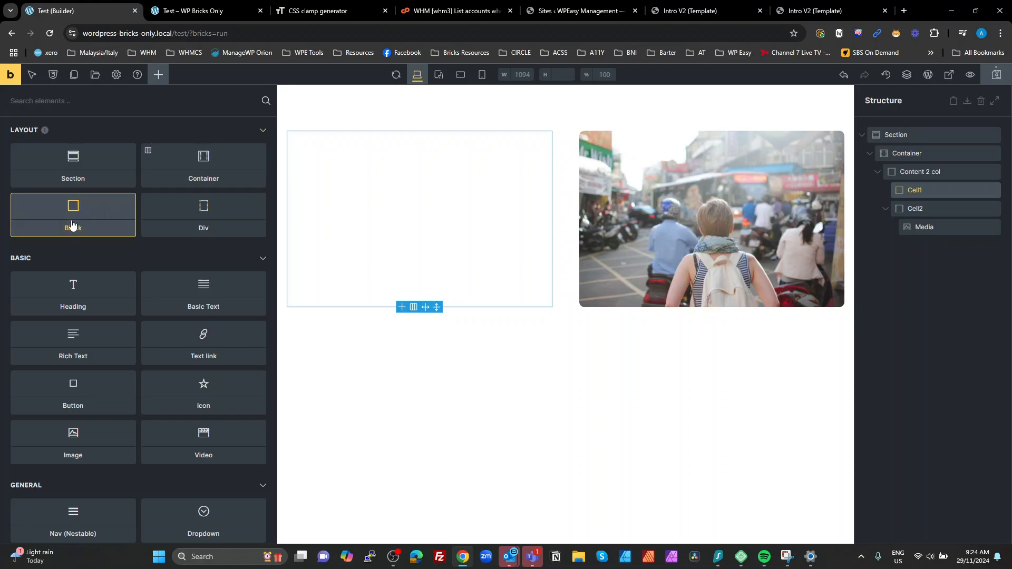
{"action": "left_click_drag", "start_coordinate": [73, 221], "coordinate": [125, 208]}
{"action": "left_click", "coordinate": [127, 201]}
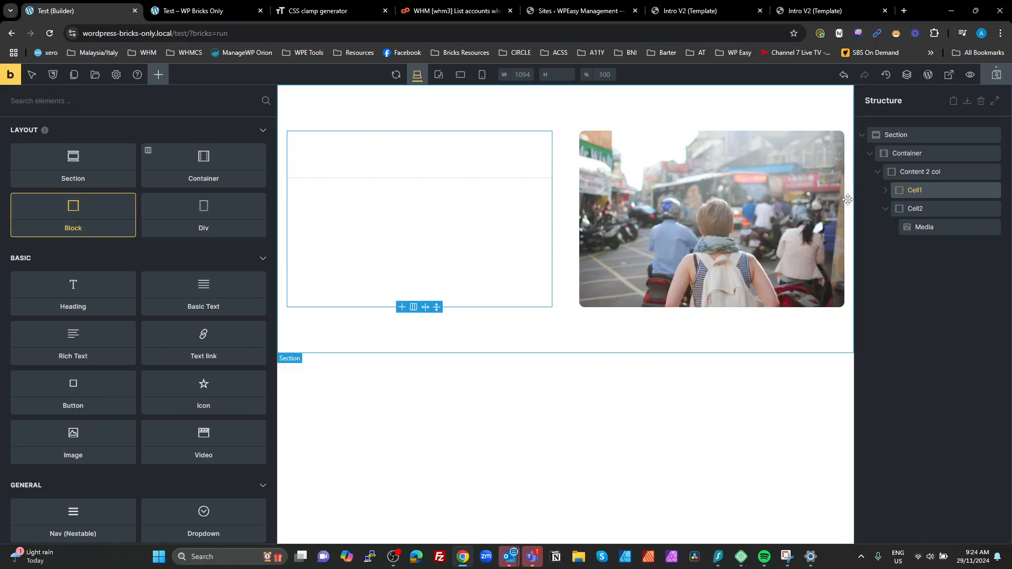
{"action": "left_click", "coordinate": [886, 190]}
{"action": "left_click", "coordinate": [921, 208]}
{"action": "left_click", "coordinate": [921, 208]}
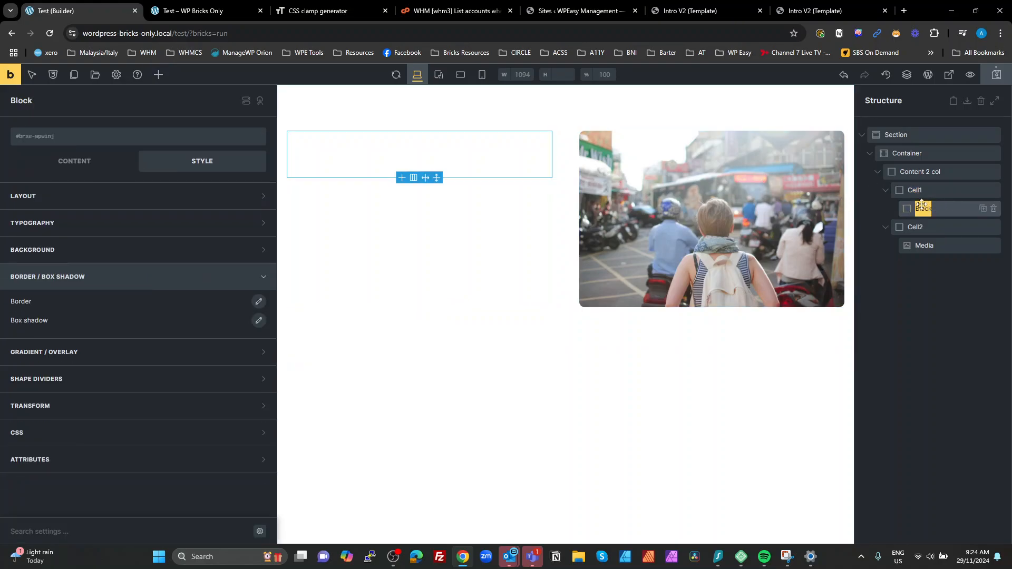
{"action": "type", "text": "Intro v 1"}
{"action": "key", "text": "BackSpace"}
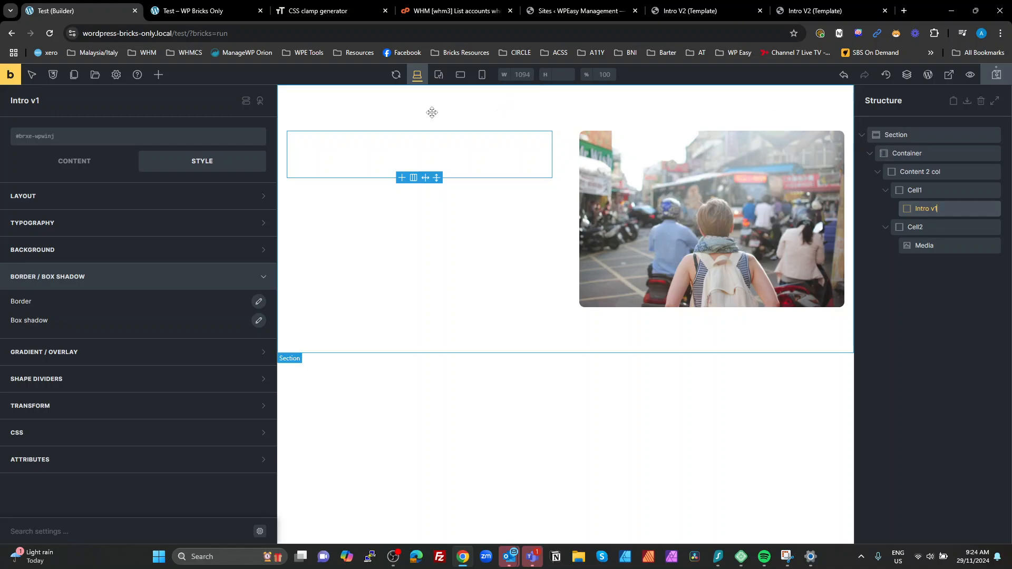
Add a Heading, a Basic Text and a Button element inside the Intro v1 block.
{"action": "left_click", "coordinate": [158, 75]}
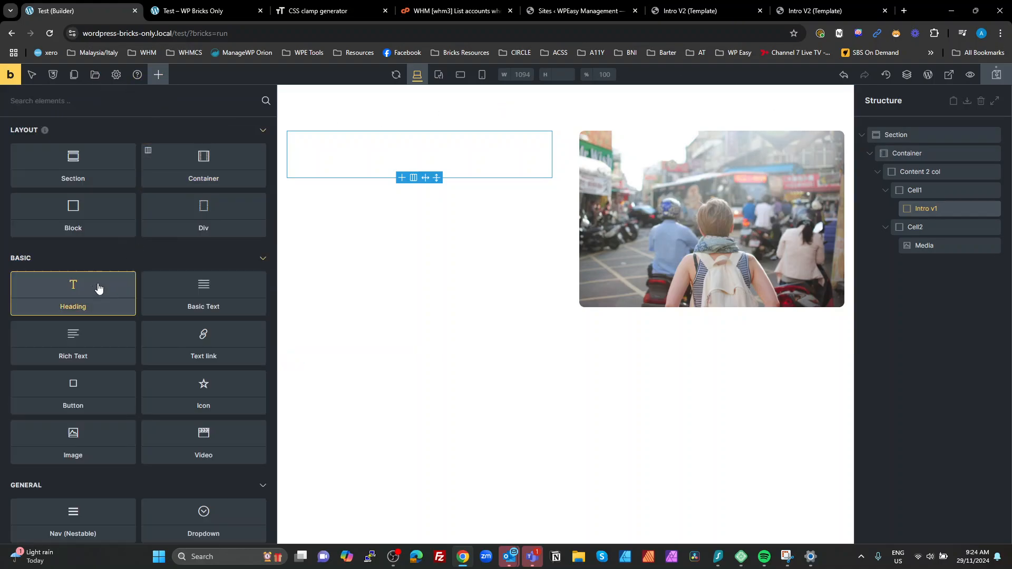
{"action": "left_click", "coordinate": [98, 287]}
{"action": "left_click", "coordinate": [221, 296]}
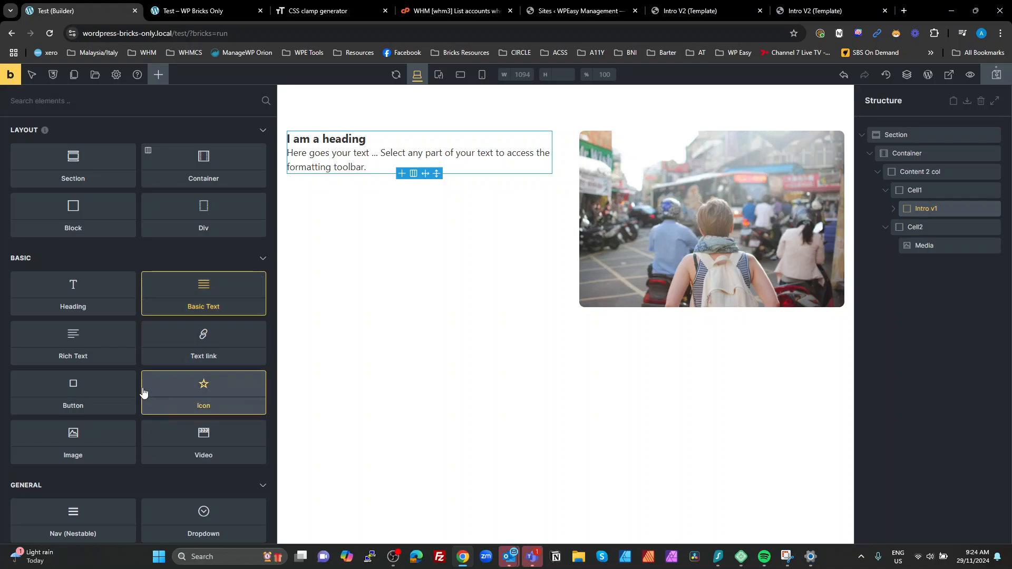
{"action": "left_click", "coordinate": [82, 395]}
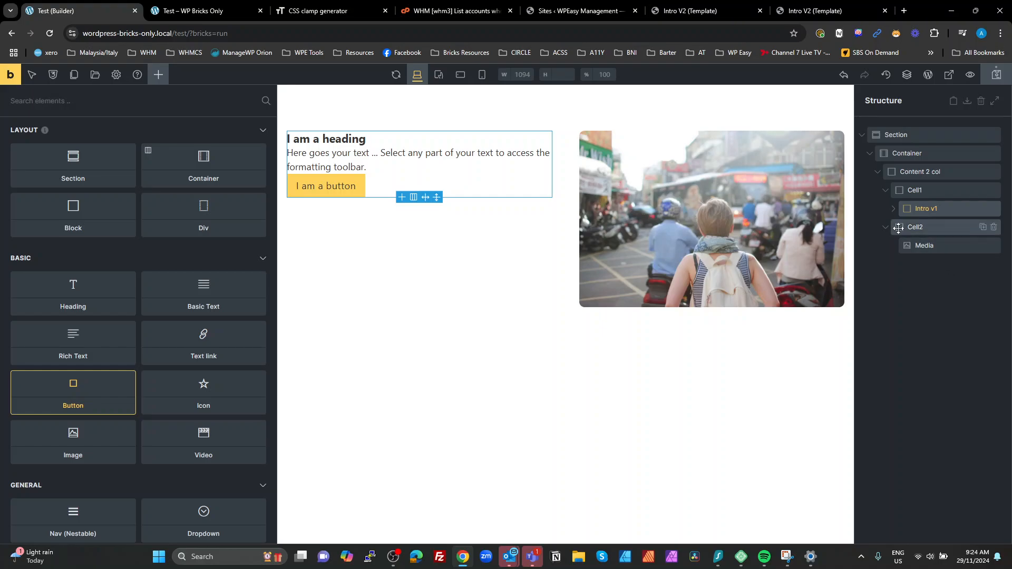
Rename the Basic Text element inside the Intro v1 block as Text.
{"action": "left_click", "coordinate": [894, 209]}
{"action": "left_click", "coordinate": [932, 247]}
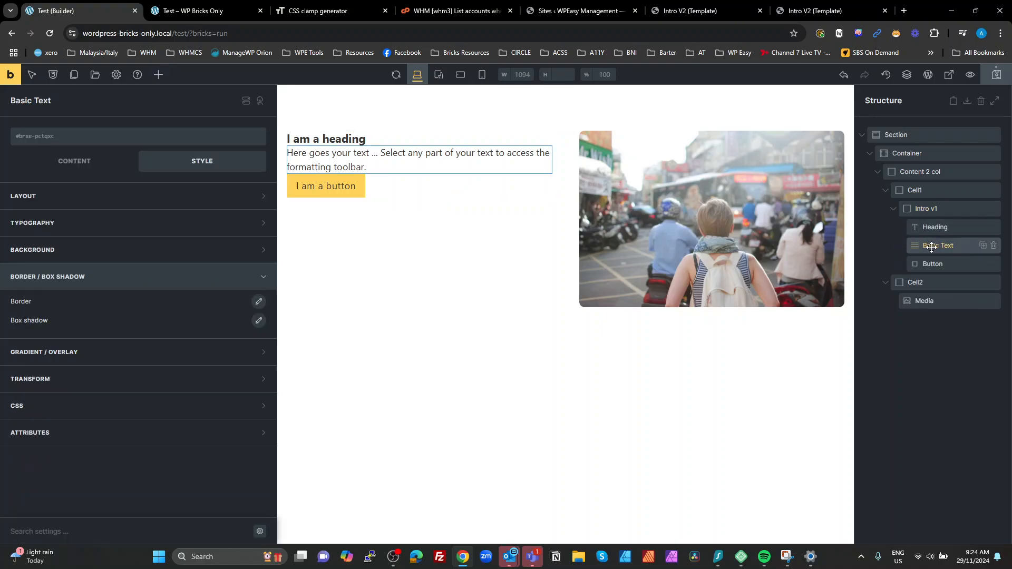
{"action": "double_click", "coordinate": [932, 246]}
{"action": "double_click", "coordinate": [931, 246]}
{"action": "key", "text": "BackSpace"}
Create the class intro-v1 on the Intro v1 block and copy the class name for reuse.
{"action": "left_click", "coordinate": [937, 208]}
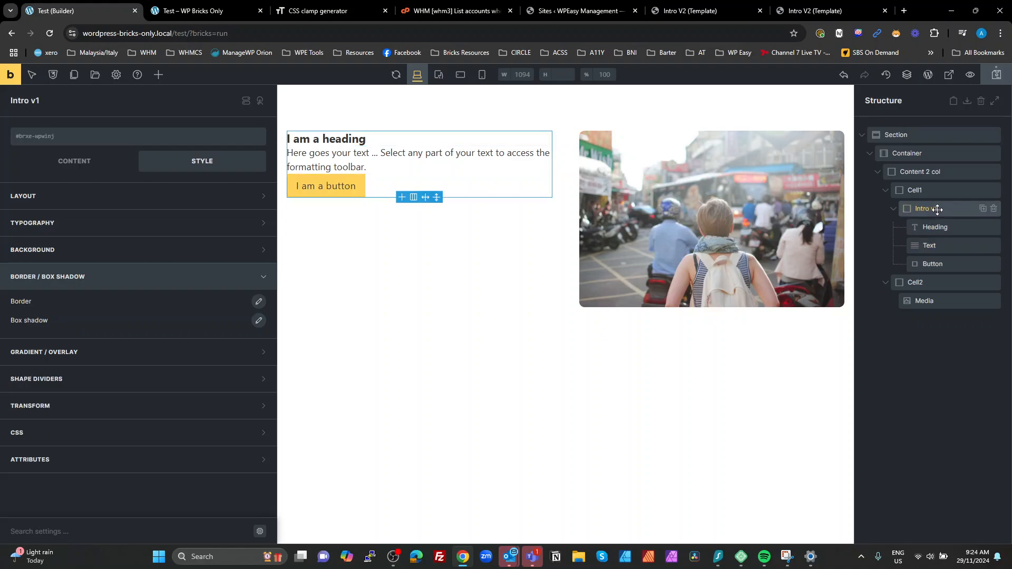
{"action": "left_click", "coordinate": [53, 138]}
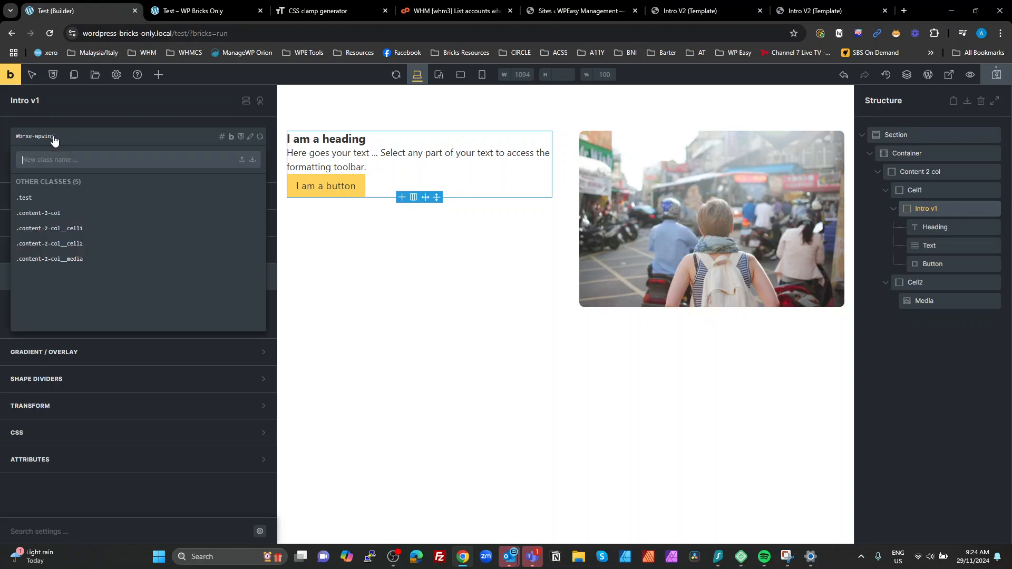
{"action": "type", "text": "intr"}
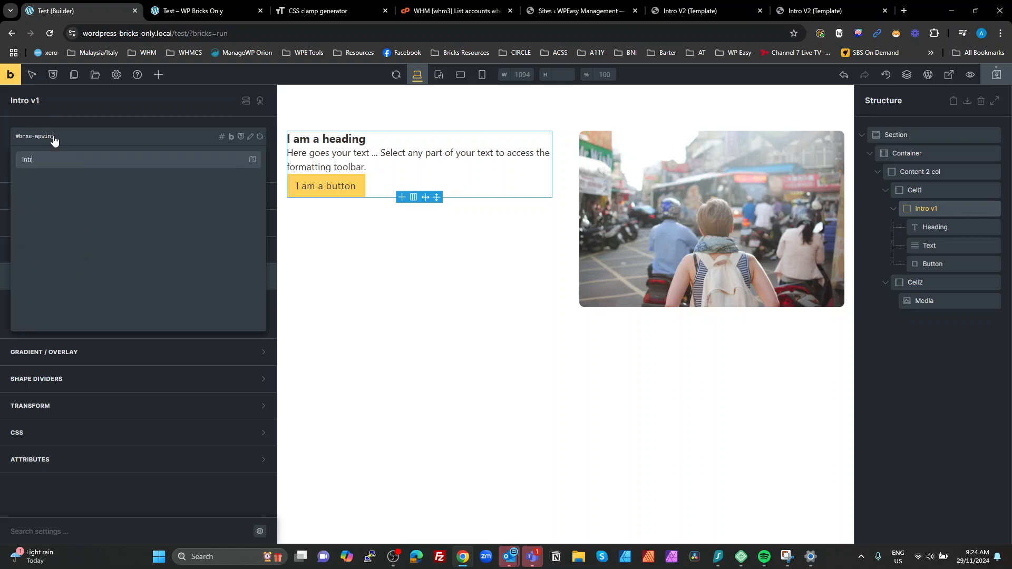
{"action": "type", "text": "o-v1"}
{"action": "triple_click", "coordinate": [60, 165]}
{"action": "key", "text": "ctrl+c"}
{"action": "key", "text": "Return"}
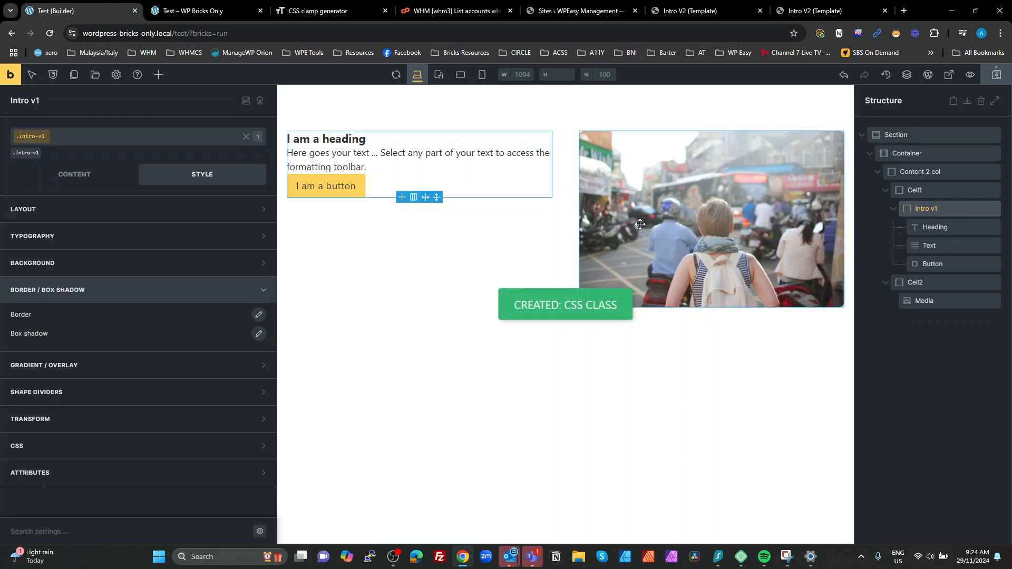
Create the class intro-v1__heading on the Heading element using the copied block class name.
{"action": "left_click", "coordinate": [947, 225]}
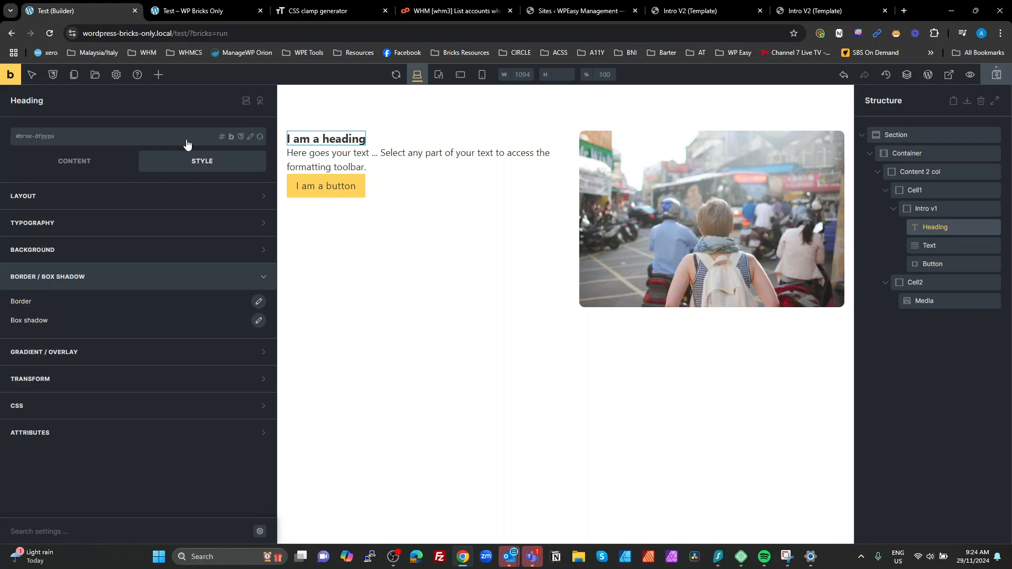
{"action": "left_click", "coordinate": [112, 135]}
{"action": "key", "text": "ctrl+v"}
{"action": "type", "text": "__"}
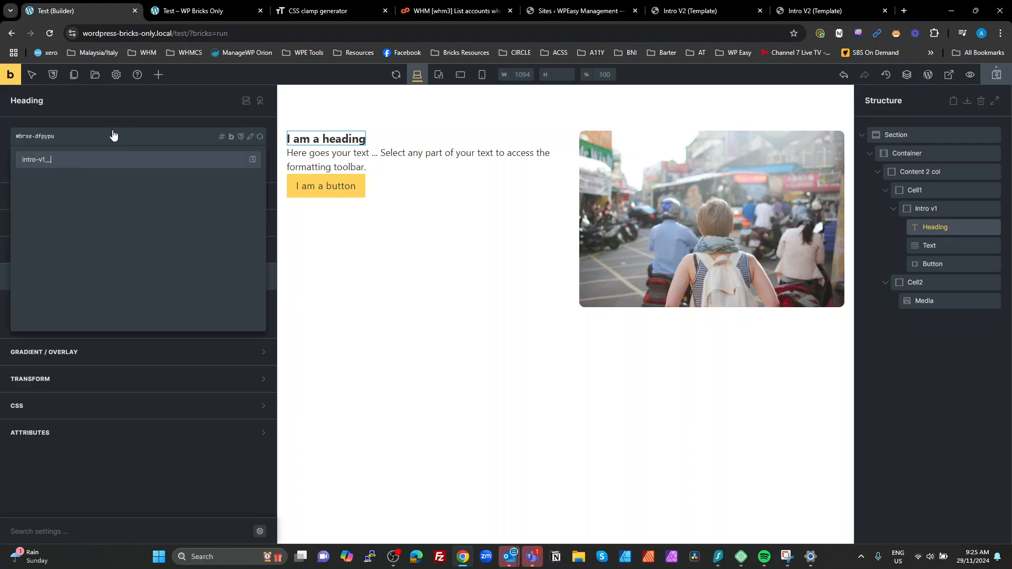
{"action": "type", "text": "heading"}
{"action": "key", "text": "Return"}
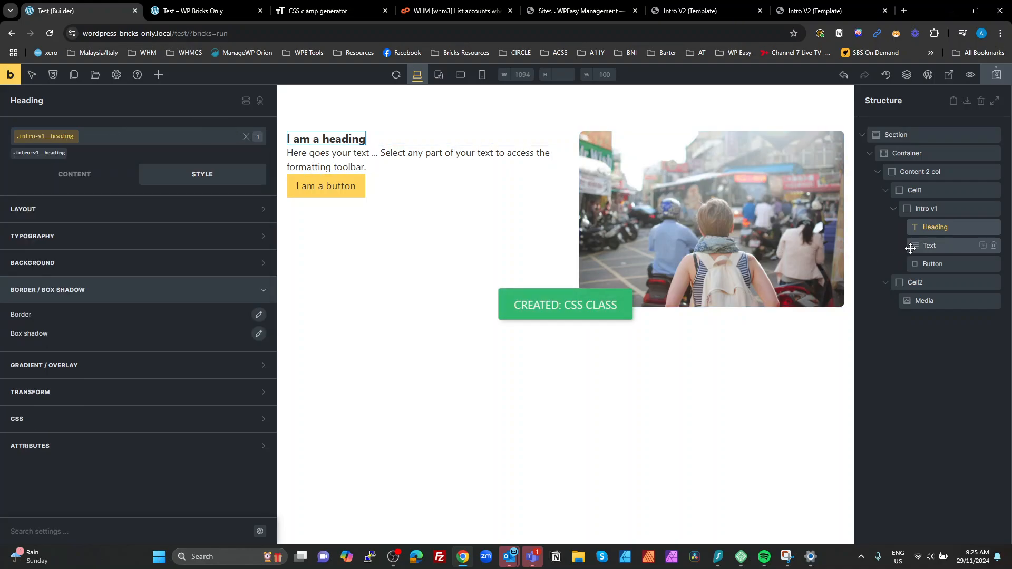
Create the class intro-v1__text on the Text element inside the Intro v1 block.
{"action": "left_click", "coordinate": [929, 245]}
{"action": "left_click", "coordinate": [55, 140]}
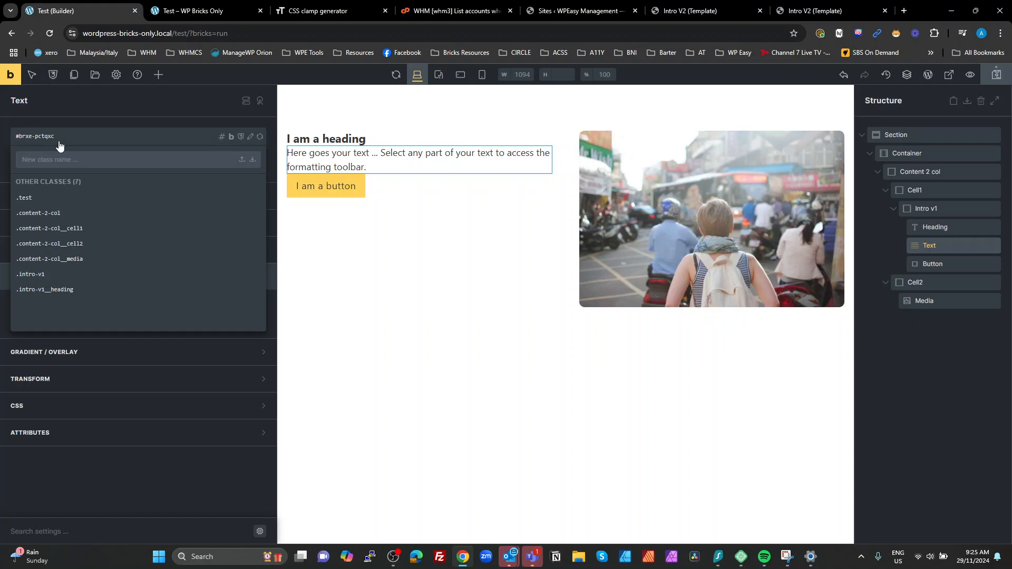
{"action": "type", "text": "intro-v1__te"}
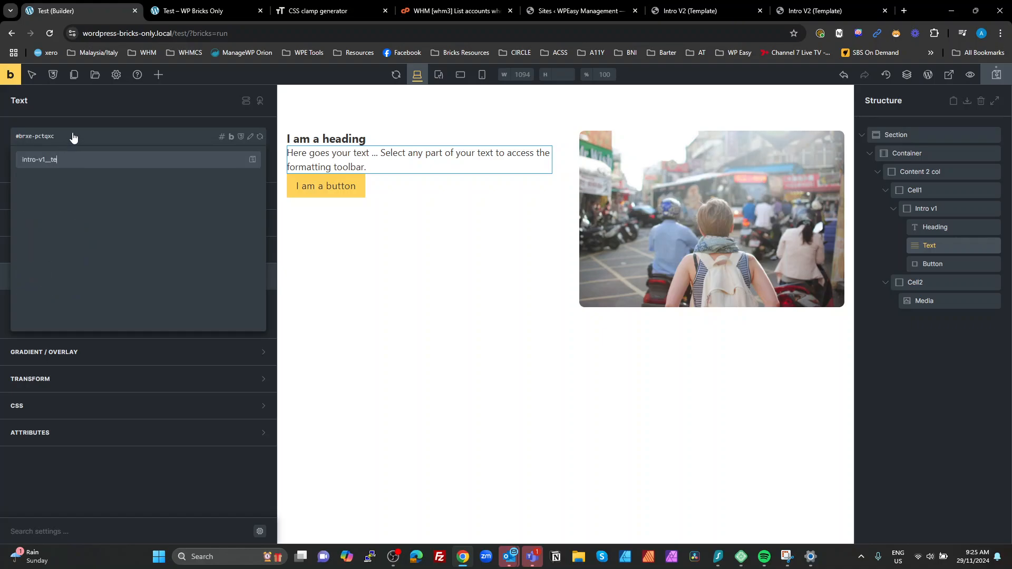
{"action": "type", "text": "xt"}
{"action": "key", "text": "Return"}
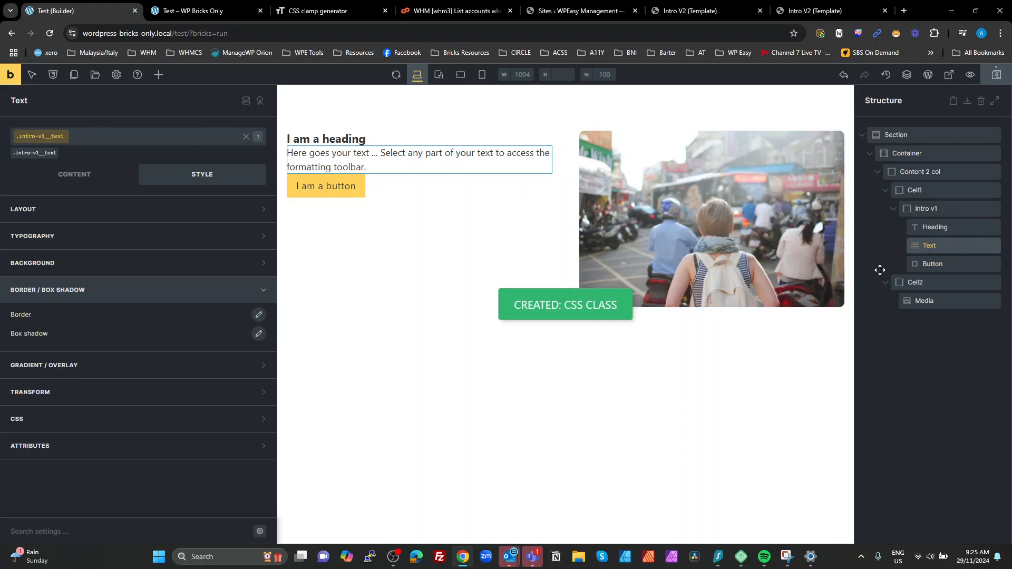
Create the class intro-v1__button on the Button element inside the Intro v1 block.
{"action": "left_click", "coordinate": [944, 264]}
{"action": "left_click", "coordinate": [68, 141]}
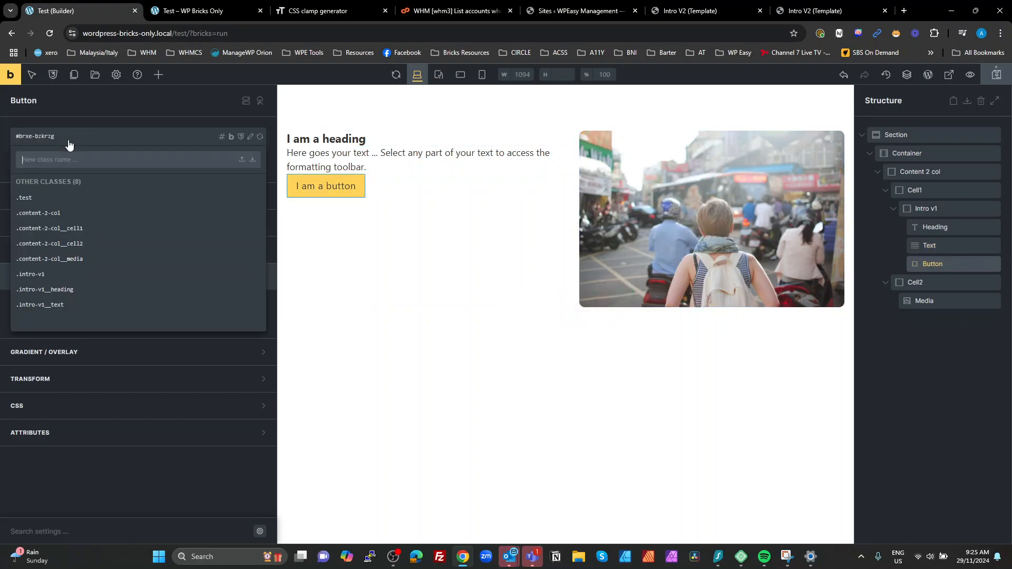
{"action": "type", "text": "intro-v1__"}
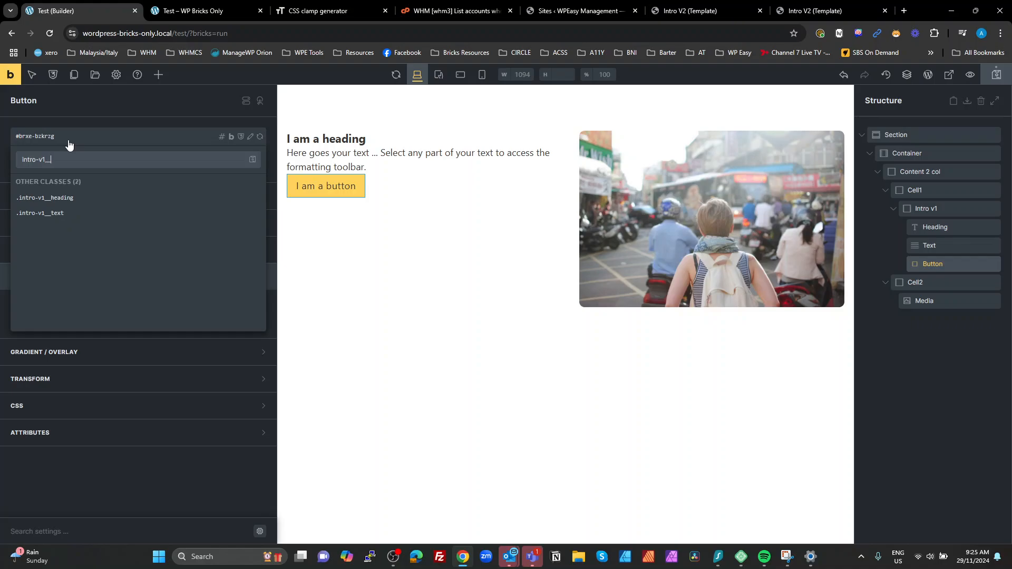
{"action": "type", "text": "button"}
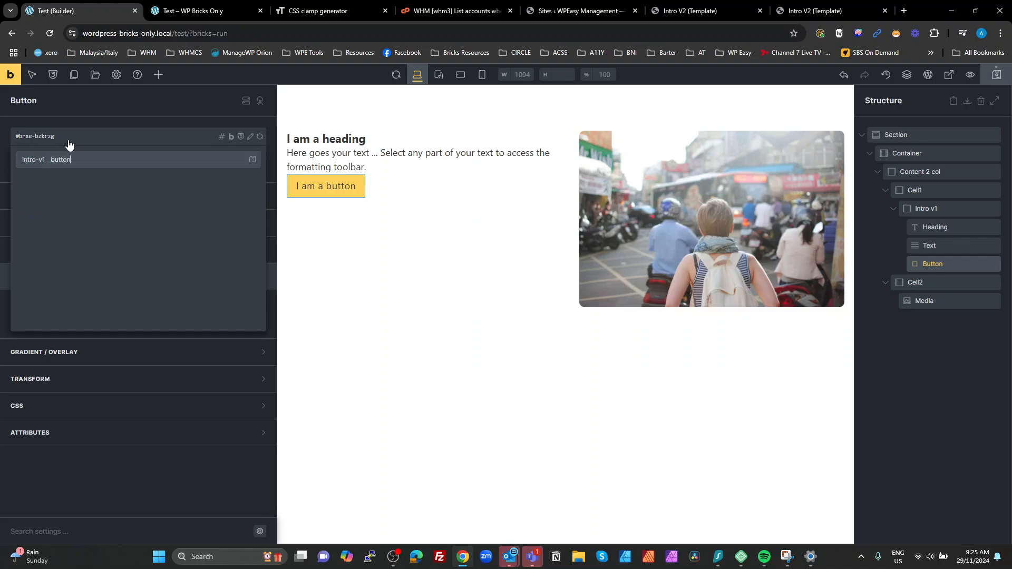
{"action": "key", "text": "Return"}
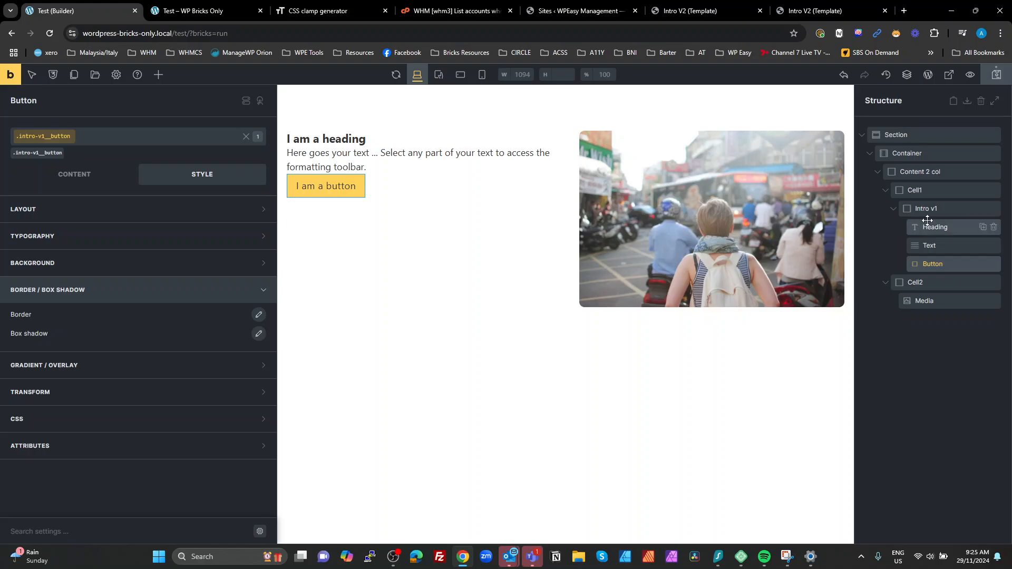
Rename the Intro v1 block as Intro v1 (Mol) in the structure.
{"action": "double_click", "coordinate": [948, 209]}
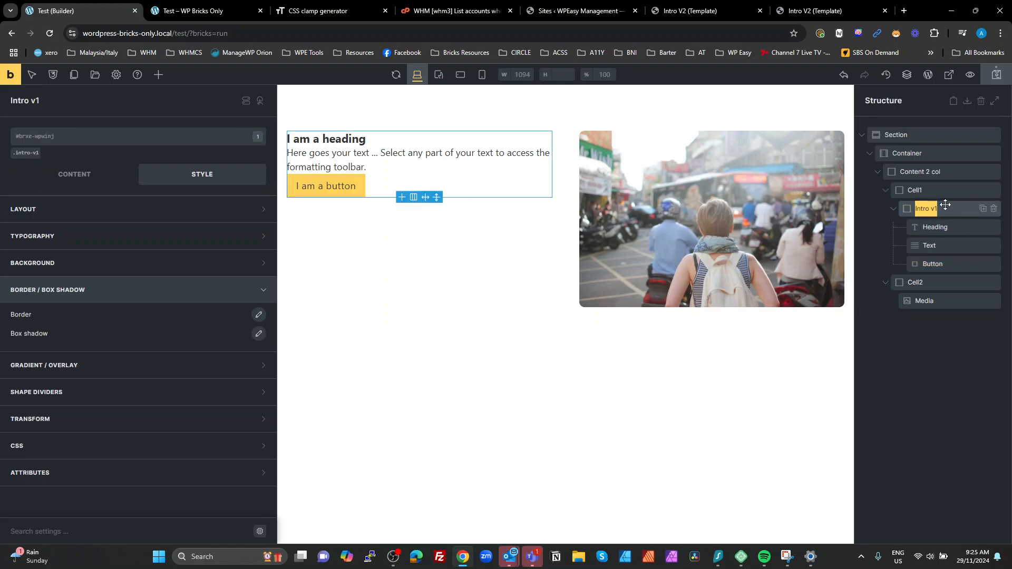
{"action": "left_click", "coordinate": [945, 205]}
{"action": "type", "text": "()"}
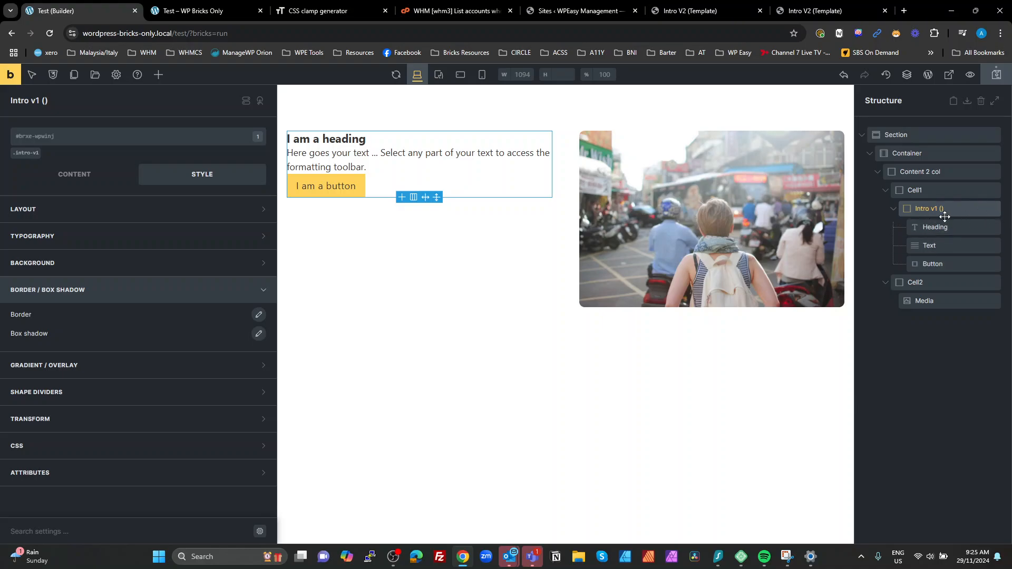
{"action": "type", "text": "MI"}
{"action": "key", "text": "BackSpace"}
{"action": "type", "text": "ol"}
Rename the Content 2 col block as Content 2 col (Pat) in the structure.
{"action": "left_click", "coordinate": [942, 173]}
{"action": "double_click", "coordinate": [939, 170]}
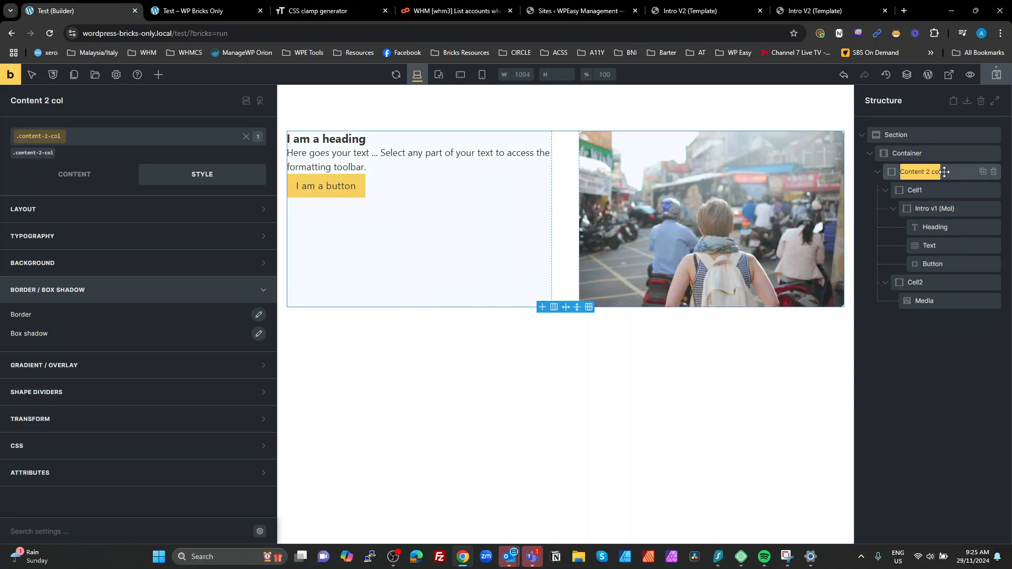
{"action": "left_click", "coordinate": [938, 170]}
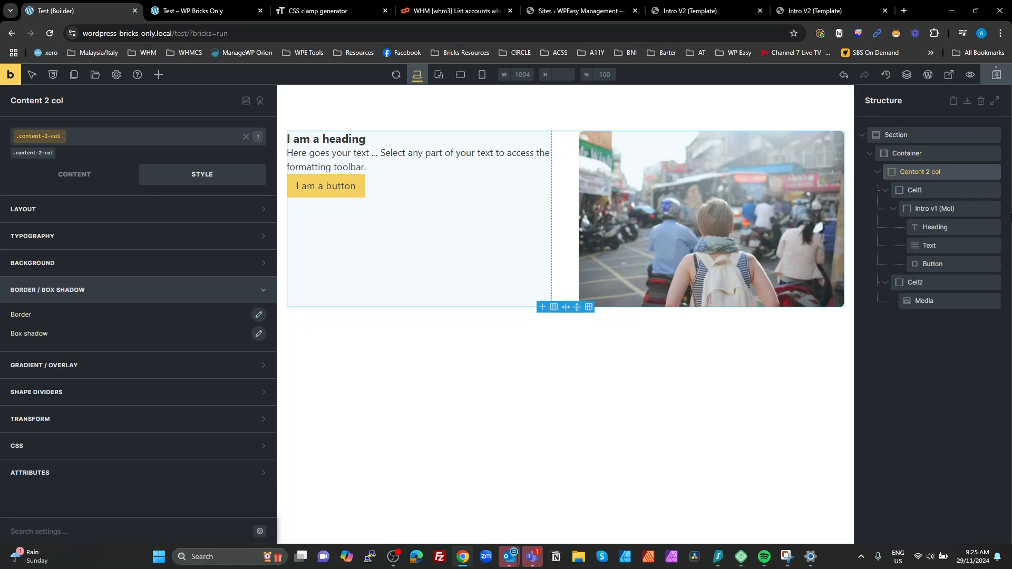
{"action": "type", "text": "(Pat)"}
{"action": "left_click", "coordinate": [939, 395]}
{"action": "left_click", "coordinate": [914, 173]}
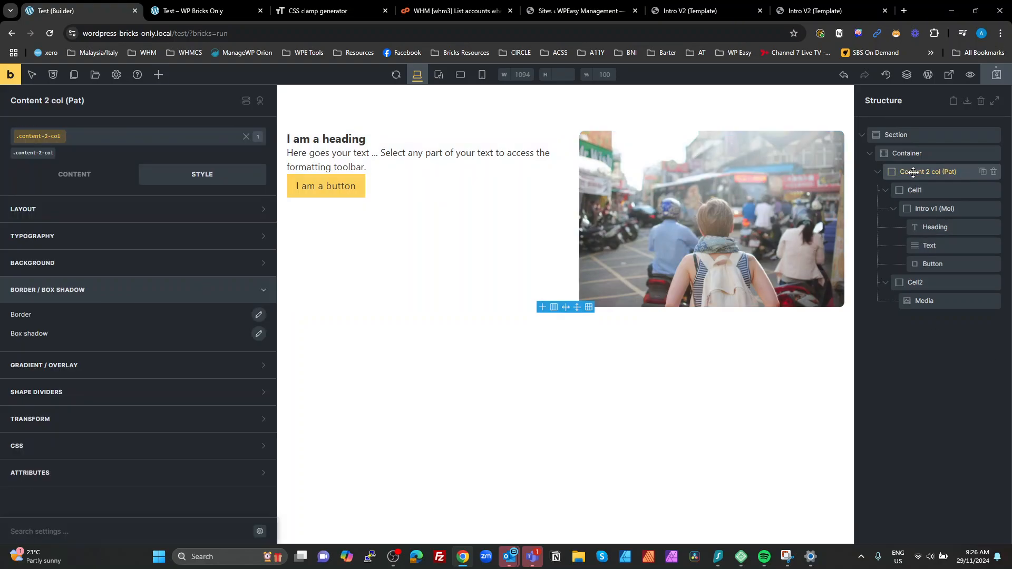
Set the row gap of the intro-v1 class on the Intro v1 (Mol) block to var(--fw-content-gap).
{"action": "left_click", "coordinate": [928, 207]}
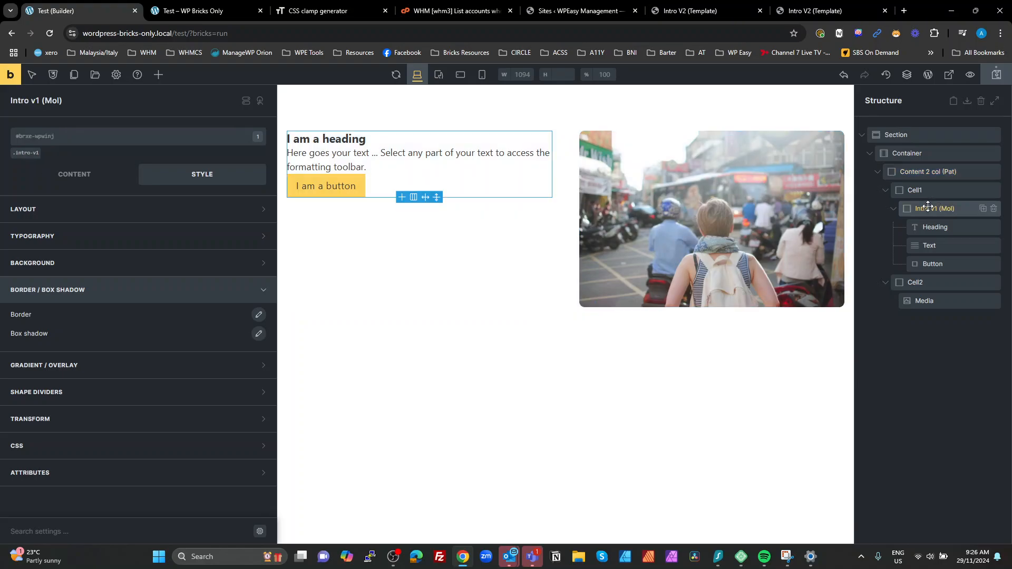
{"action": "left_click", "coordinate": [25, 154]}
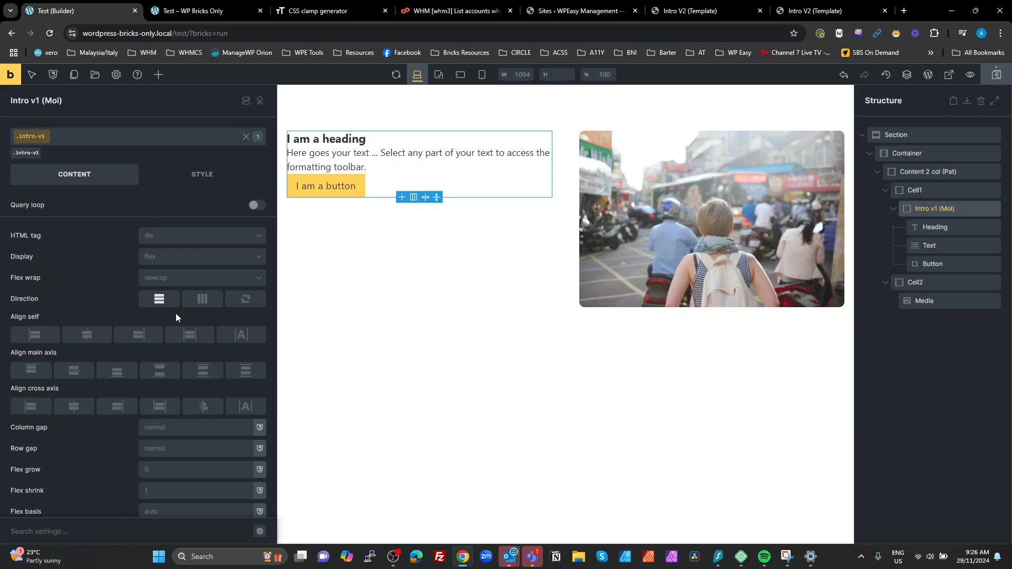
{"action": "scroll", "coordinate": [176, 313], "scroll_direction": "down", "scroll_amount": 1}
{"action": "left_click", "coordinate": [166, 411]}
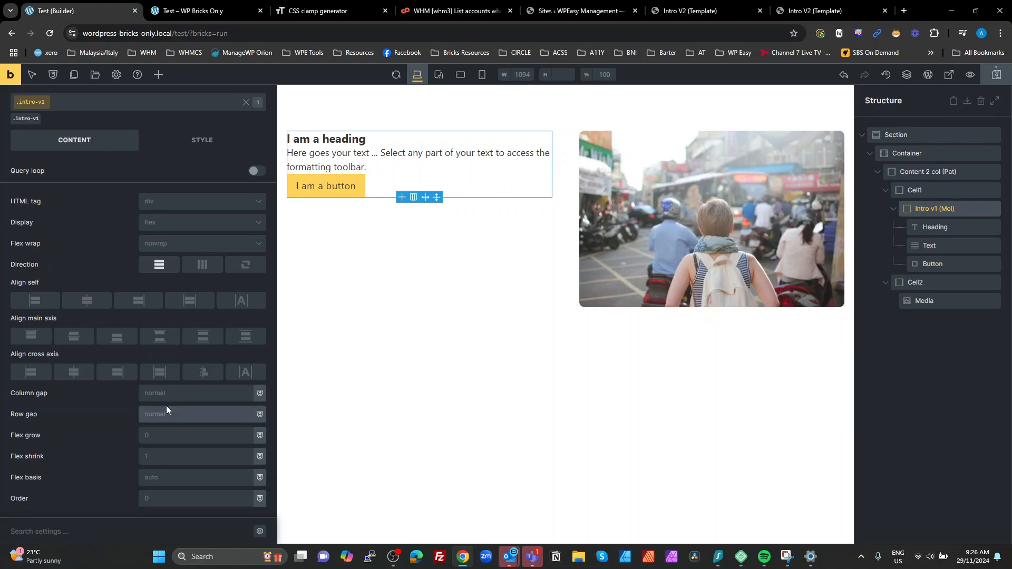
{"action": "type", "text": "gap"}
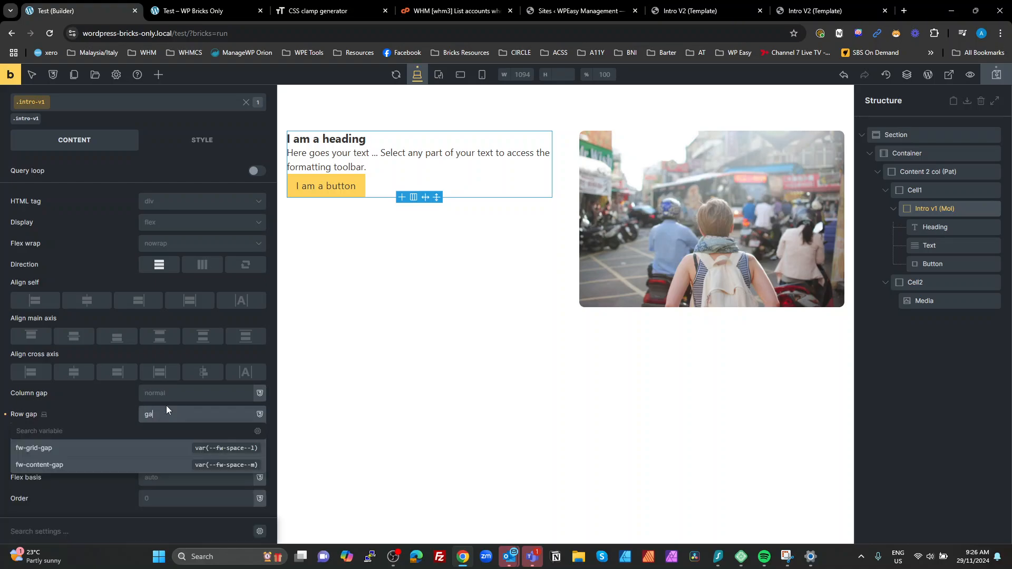
{"action": "left_click", "coordinate": [108, 464]}
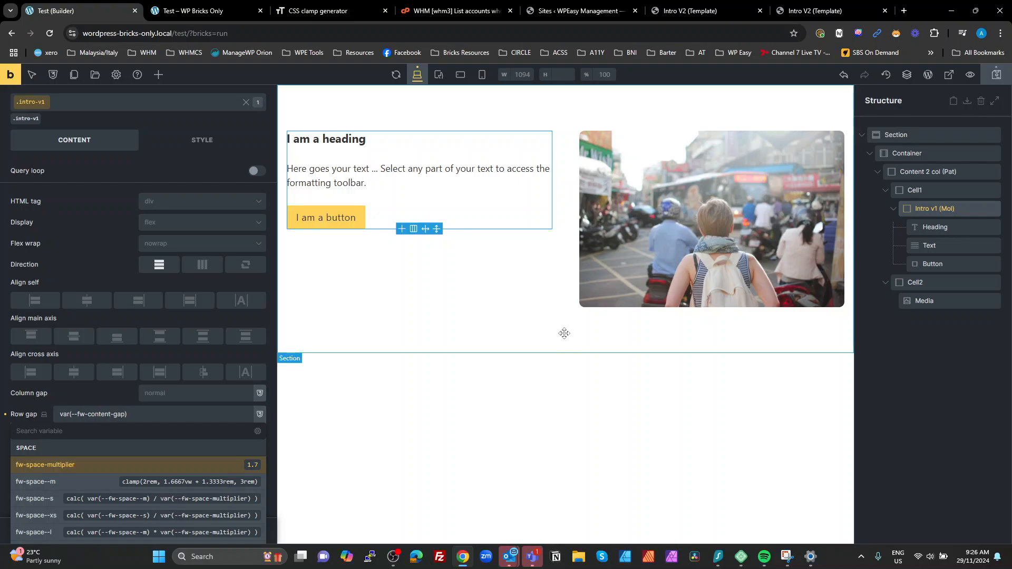
Centre the main-axis alignment of Cell1 through its content-2-col__cell1 class.
{"action": "left_click", "coordinate": [917, 191]}
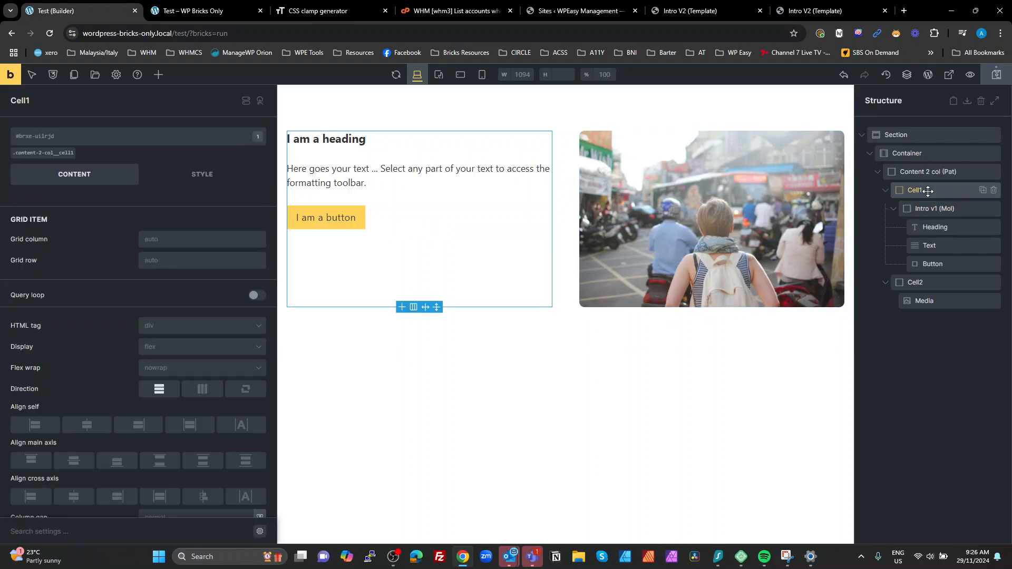
{"action": "left_click", "coordinate": [59, 152]}
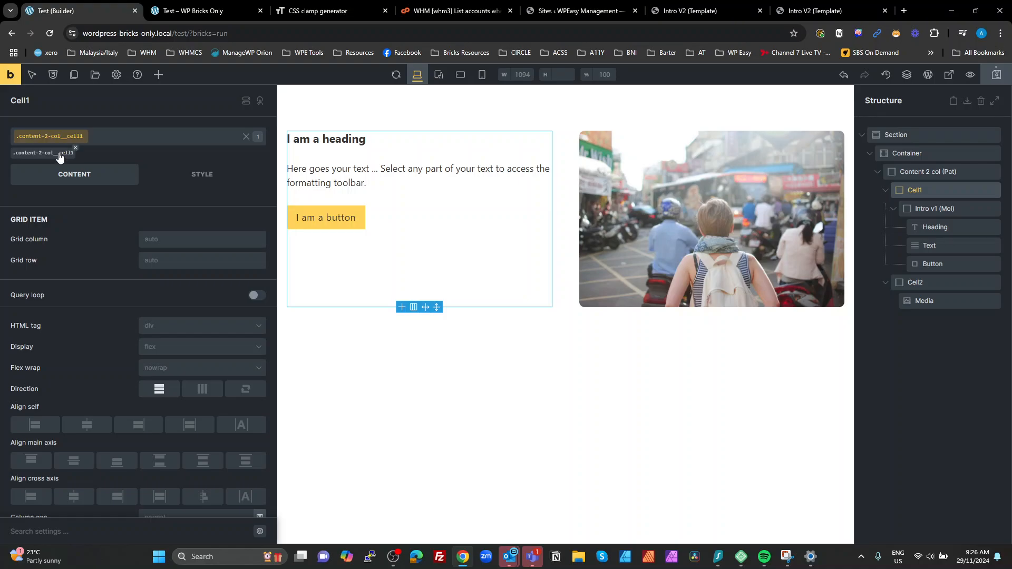
{"action": "left_click", "coordinate": [73, 462]}
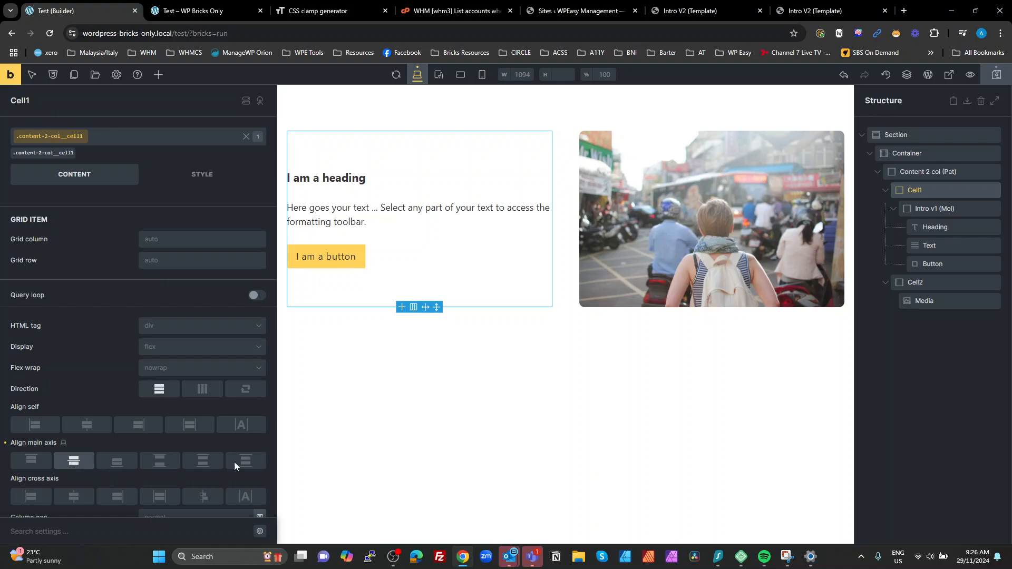
{"action": "left_click", "coordinate": [912, 403]}
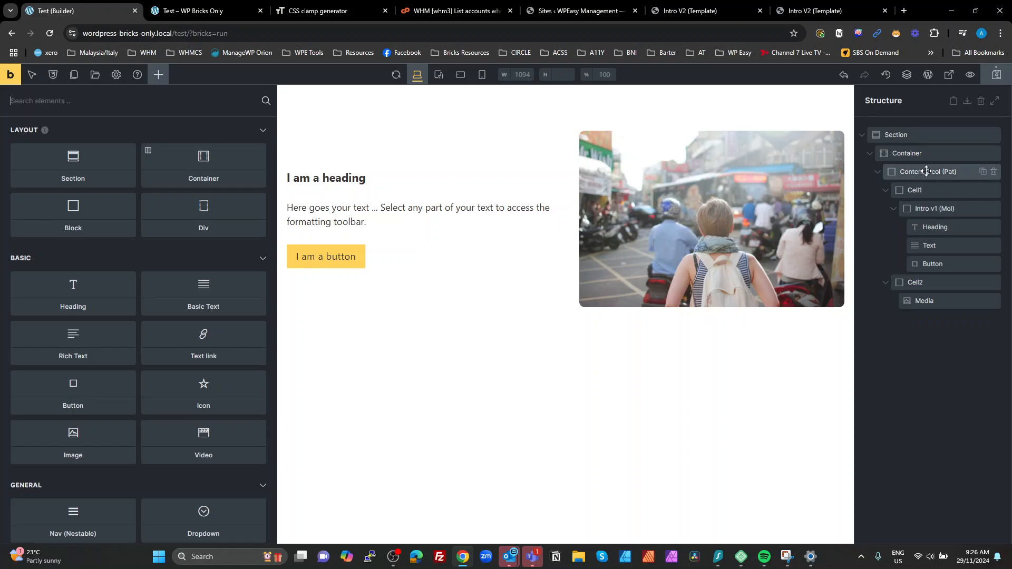
{"action": "left_click", "coordinate": [933, 210]}
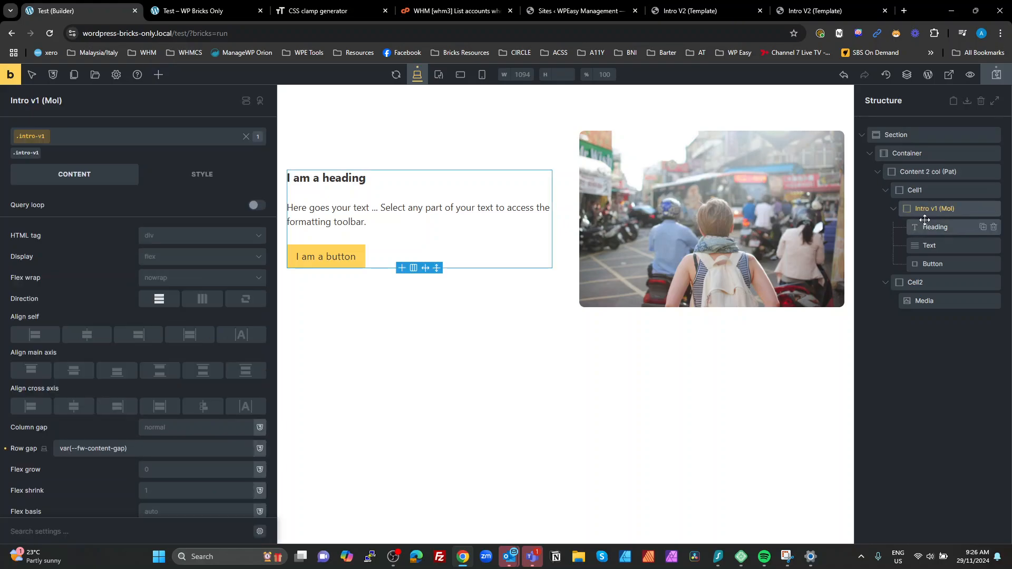
{"action": "right_click", "coordinate": [913, 209]}
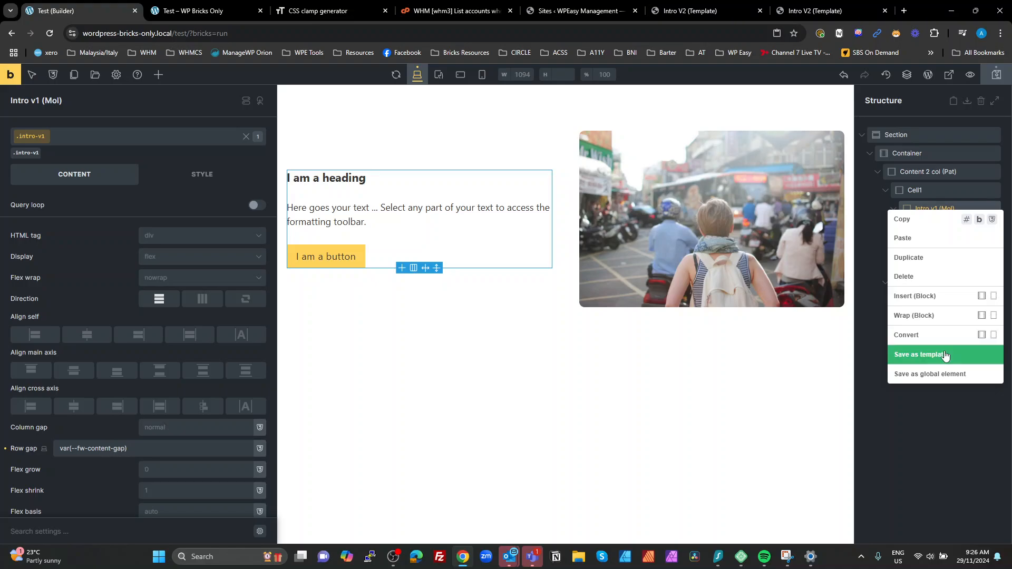
{"action": "left_click", "coordinate": [950, 426]}
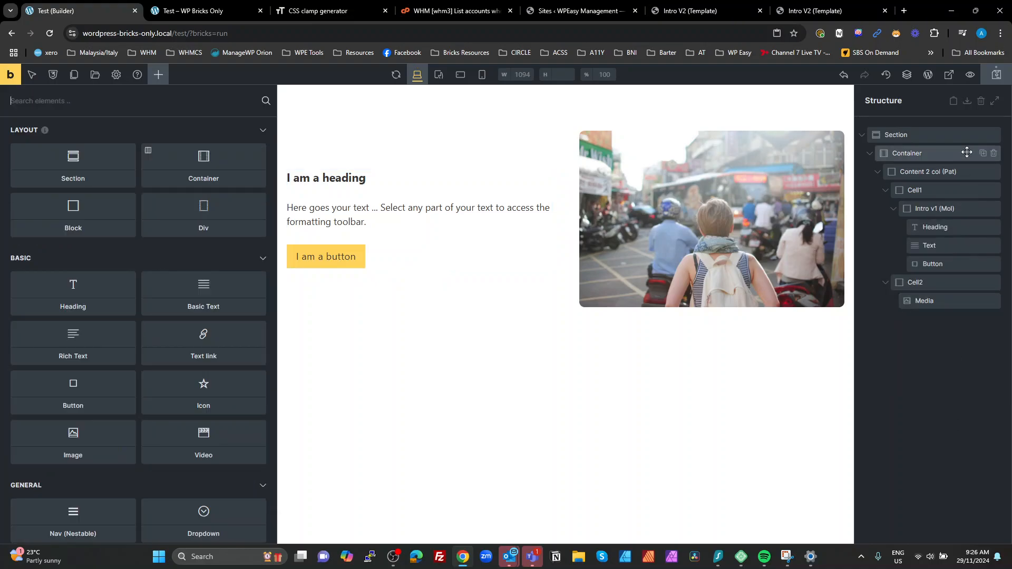
Save the page and open the WordPress dashboard from the page's front-end preview, without device emulation or developer tools.
{"action": "left_click", "coordinate": [996, 83]}
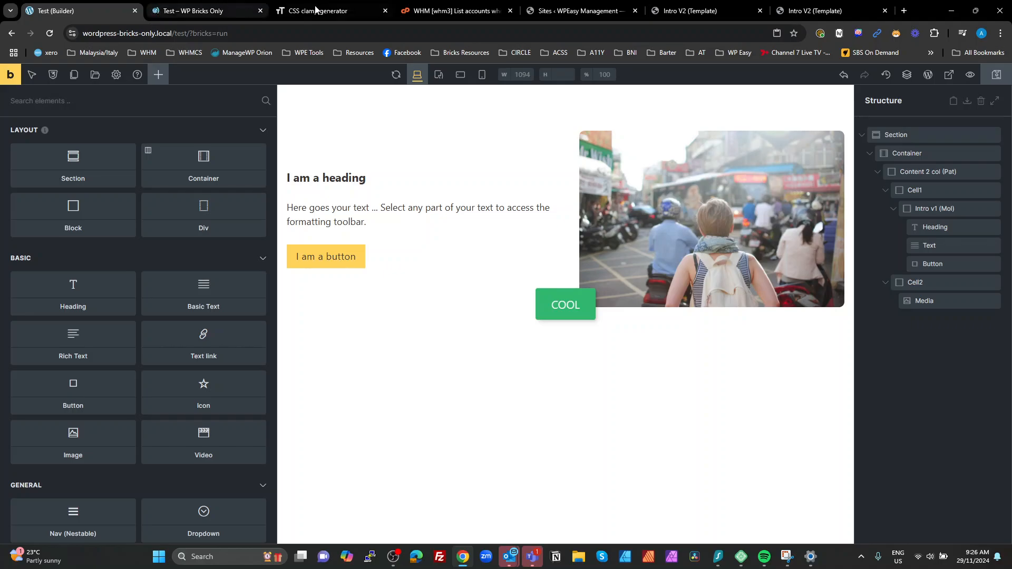
{"action": "left_click", "coordinate": [195, 10]}
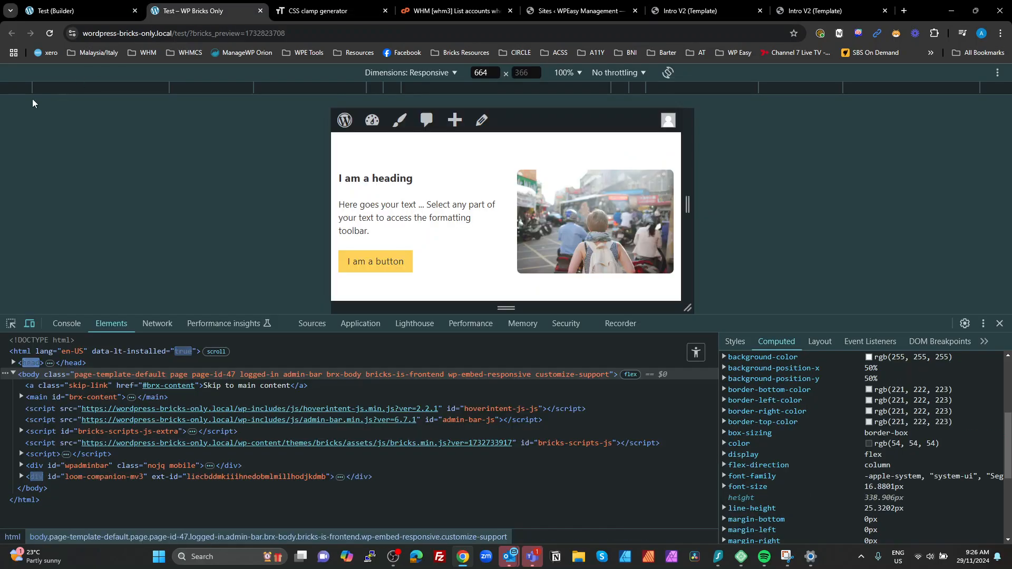
{"action": "left_click", "coordinate": [27, 327]}
{"action": "left_click", "coordinate": [51, 77]}
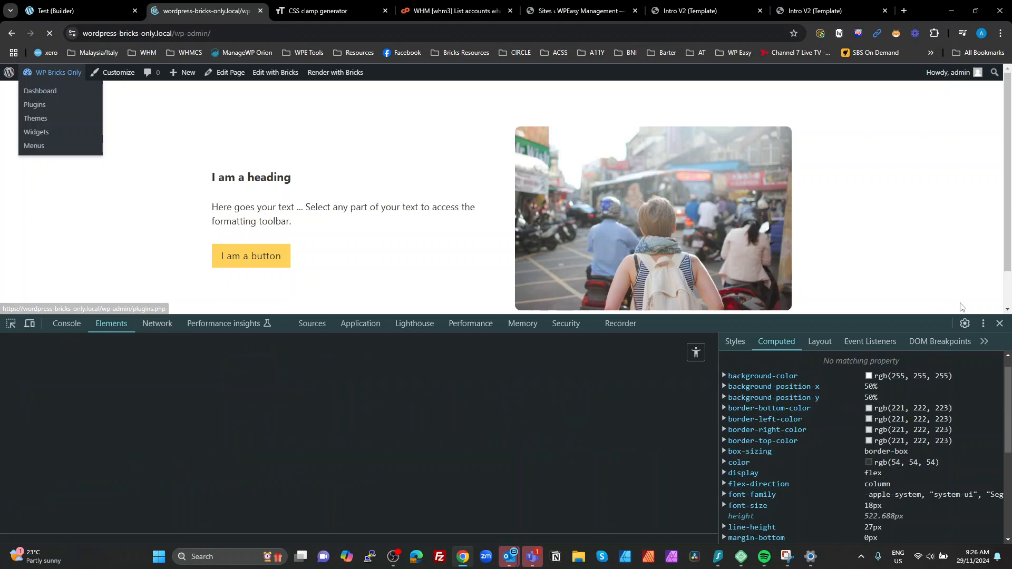
{"action": "left_click", "coordinate": [999, 323]}
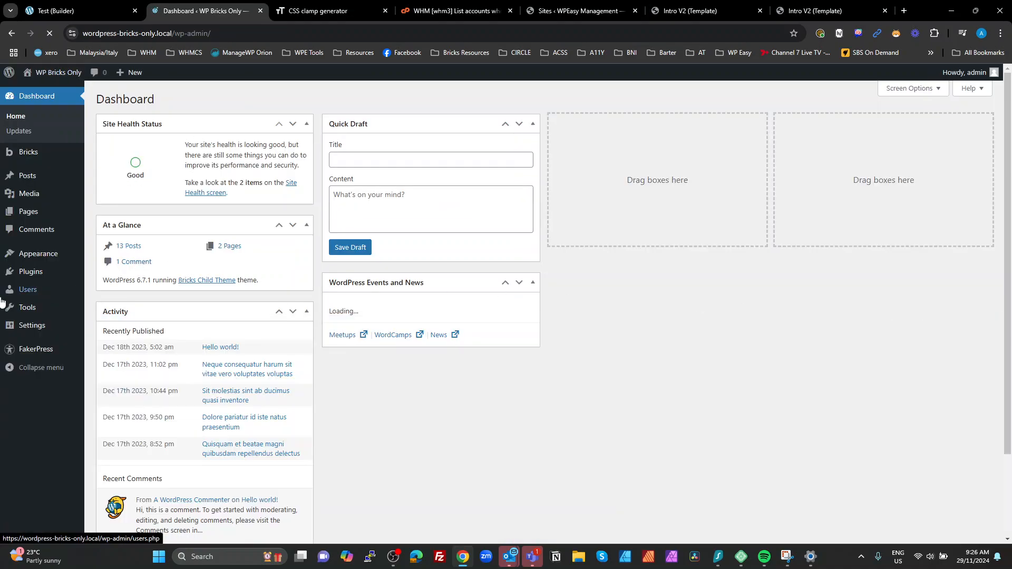
Enable template screenshots and the template thumbnail column in the Bricks template settings, save them, and return to the builder.
{"action": "mouse_move", "coordinate": [29, 154]}
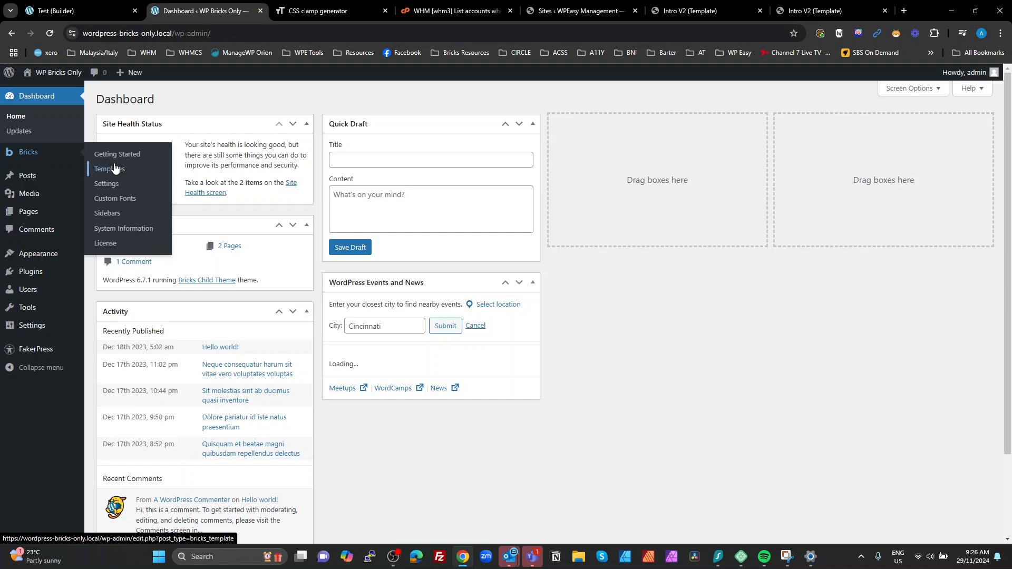
{"action": "left_click", "coordinate": [100, 153]}
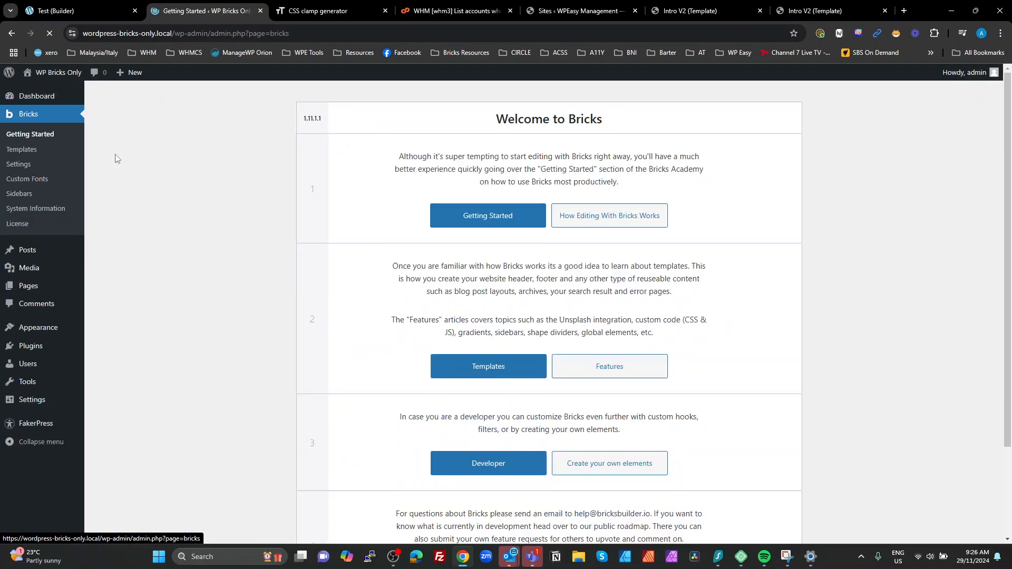
{"action": "left_click", "coordinate": [24, 169]}
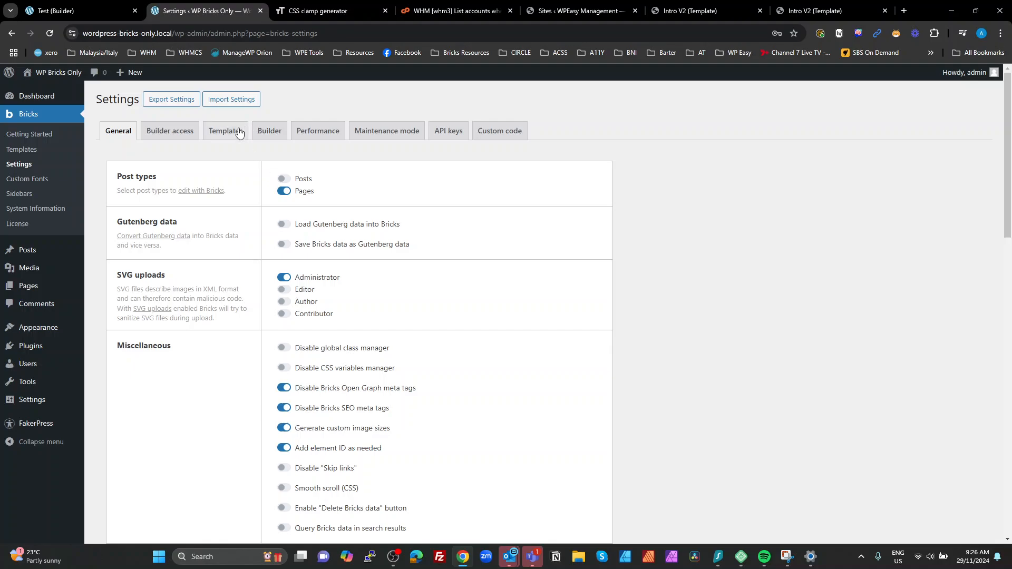
{"action": "left_click", "coordinate": [239, 132]}
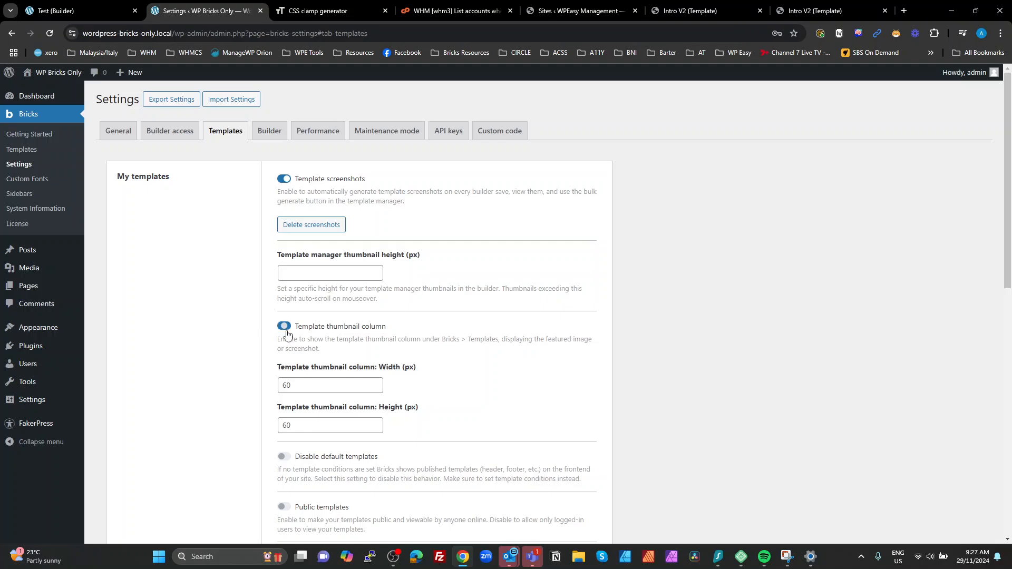
{"action": "scroll", "coordinate": [287, 334], "scroll_direction": "down", "scroll_amount": 10}
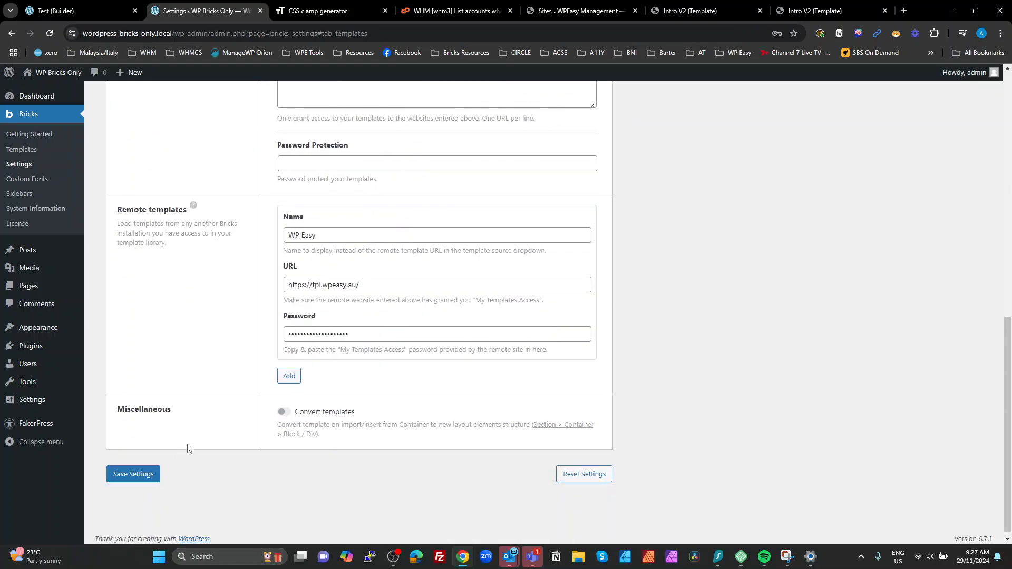
{"action": "left_click", "coordinate": [132, 477]}
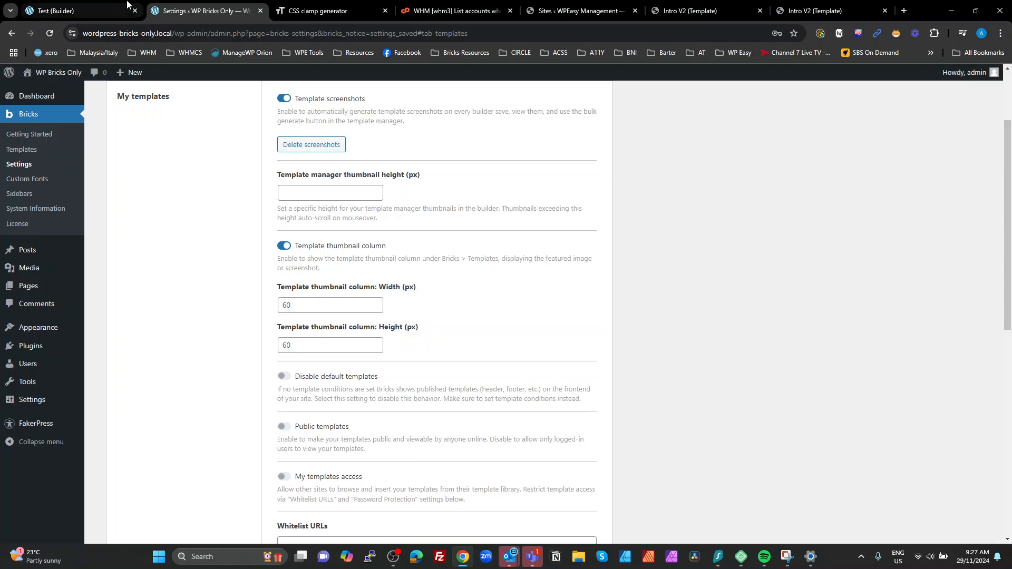
{"action": "left_click", "coordinate": [126, 5]}
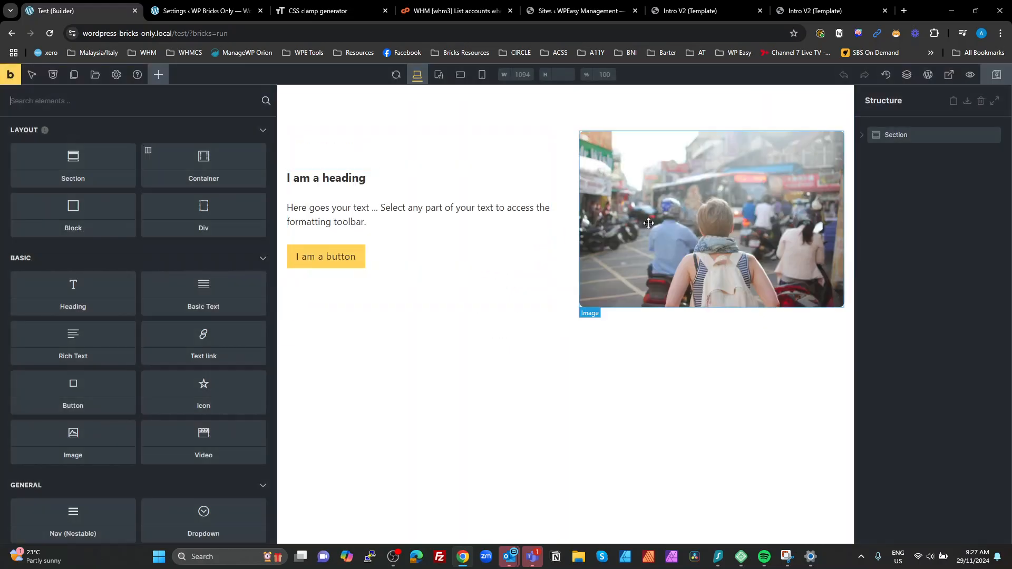
Save the Intro v1 (Mol) block as a Section template, keeping its name.
{"action": "left_click", "coordinate": [360, 183]}
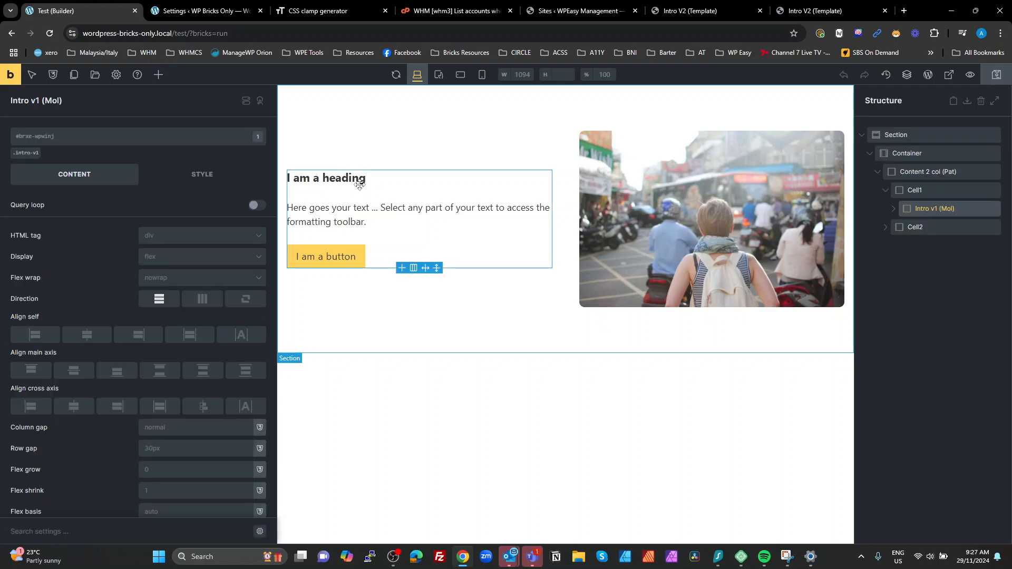
{"action": "left_click", "coordinate": [894, 210]}
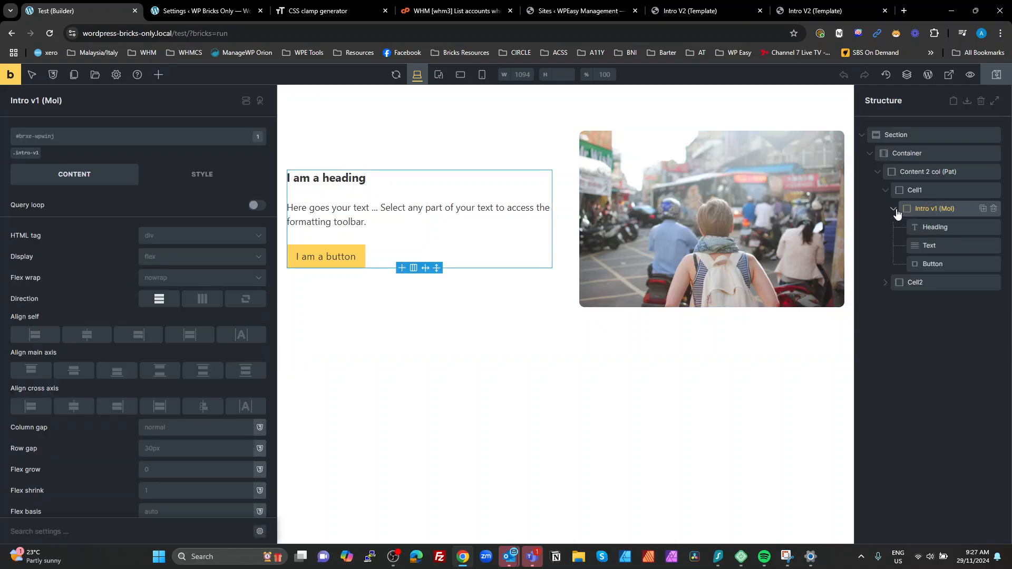
{"action": "right_click", "coordinate": [957, 208]}
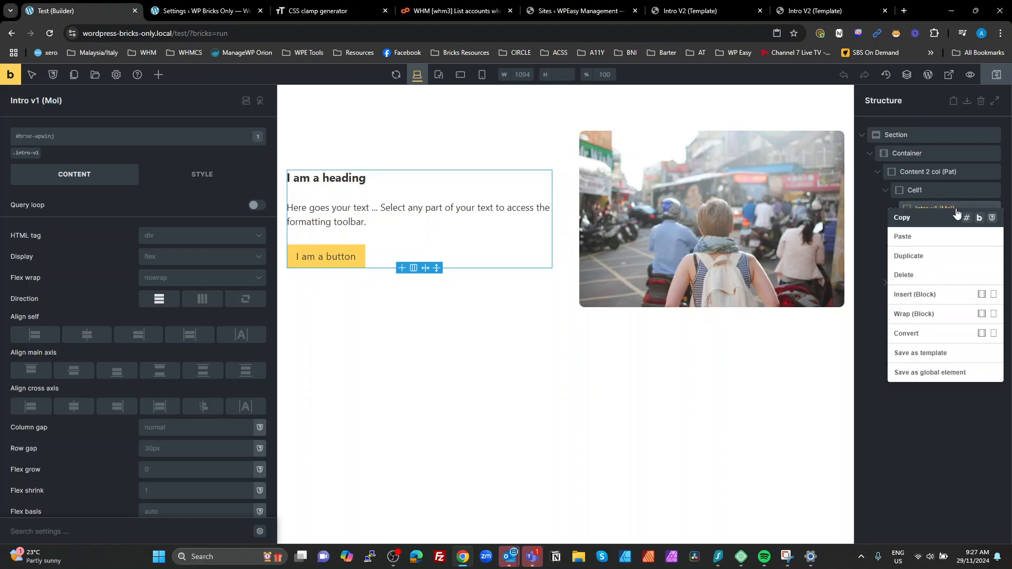
{"action": "left_click", "coordinate": [925, 354]}
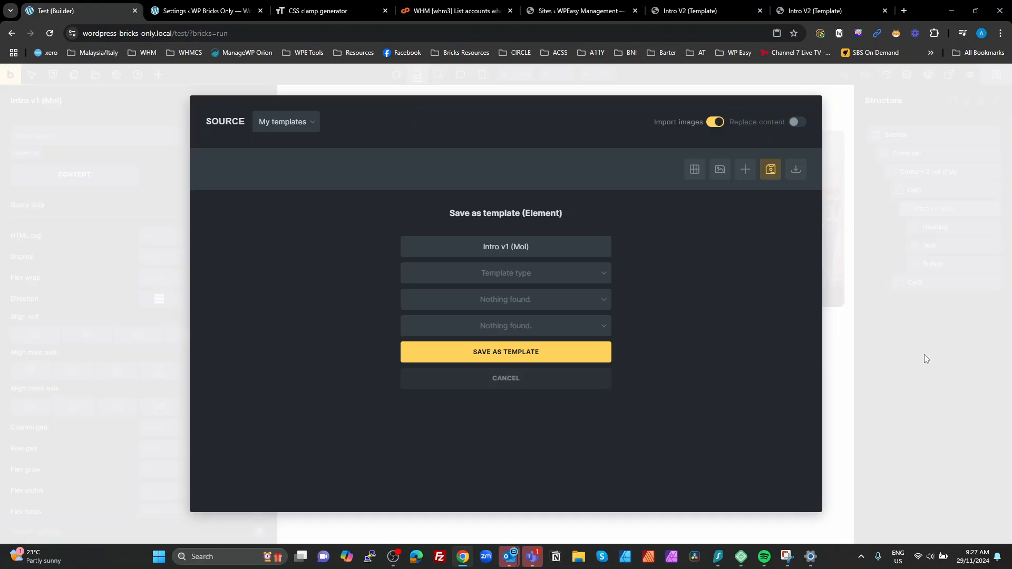
{"action": "left_click", "coordinate": [518, 275]}
{"action": "left_click", "coordinate": [454, 355]}
{"action": "left_click", "coordinate": [515, 352]}
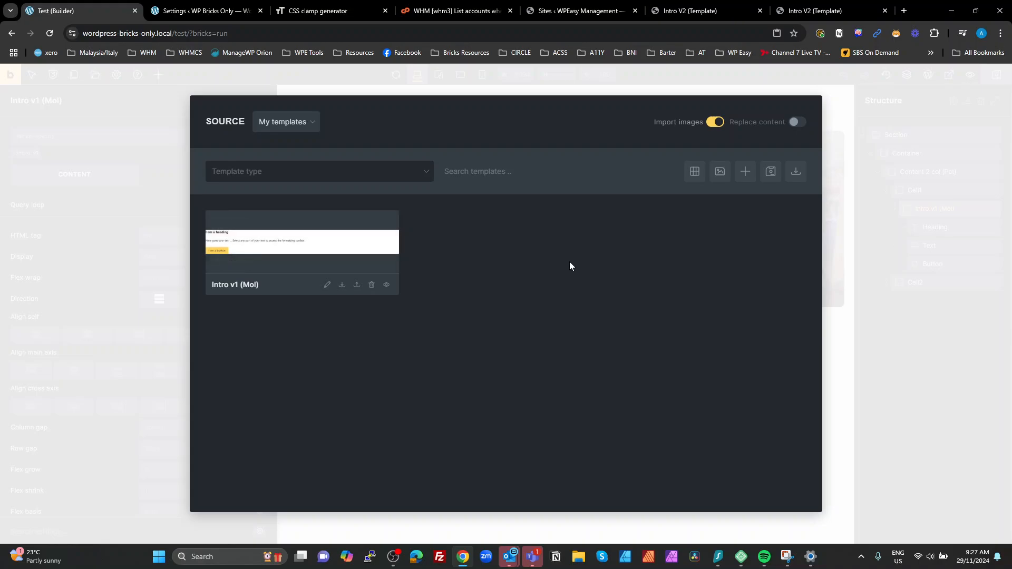
{"action": "left_click", "coordinate": [884, 219]}
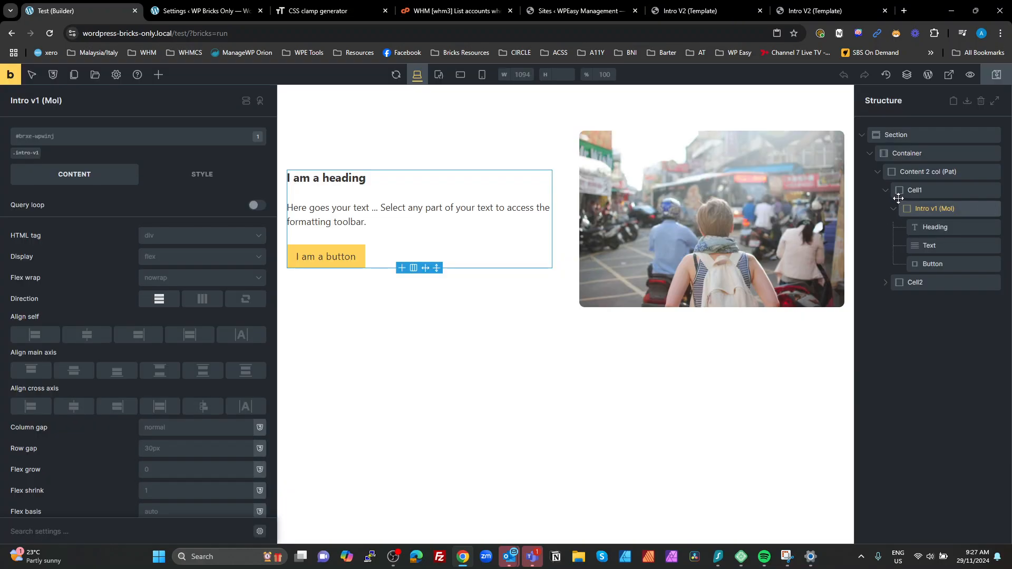
Save the Content 2 col (Pat) block as a Section template under its own name, and save the page.
{"action": "left_click", "coordinate": [974, 178]}
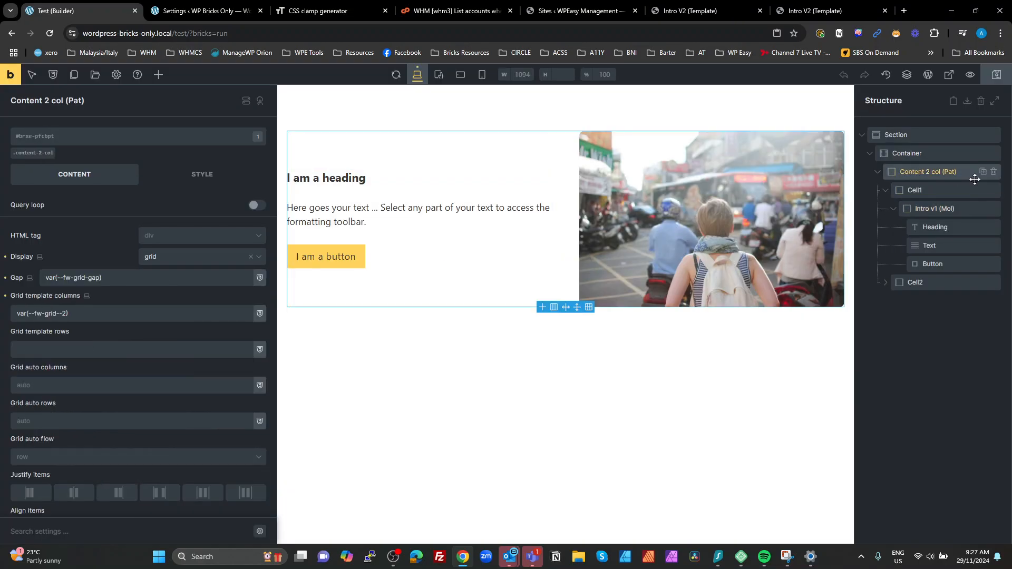
{"action": "right_click", "coordinate": [907, 174]}
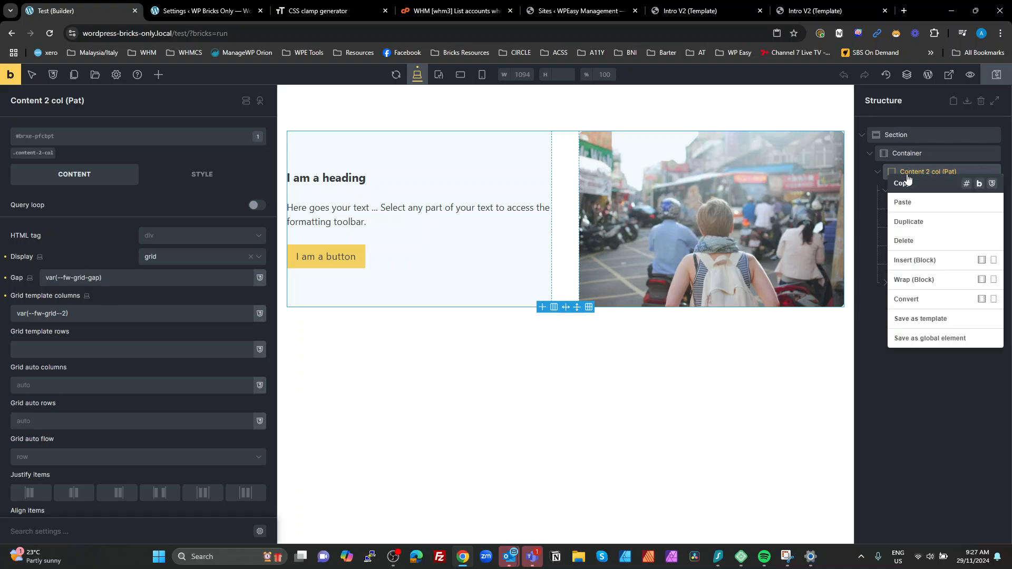
{"action": "left_click", "coordinate": [932, 319]}
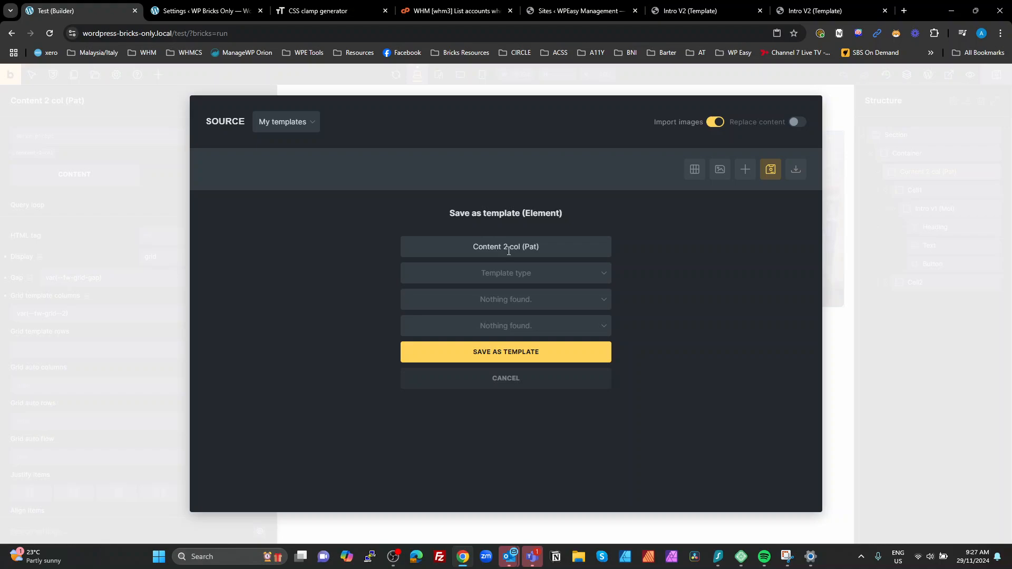
{"action": "left_click", "coordinate": [523, 282]}
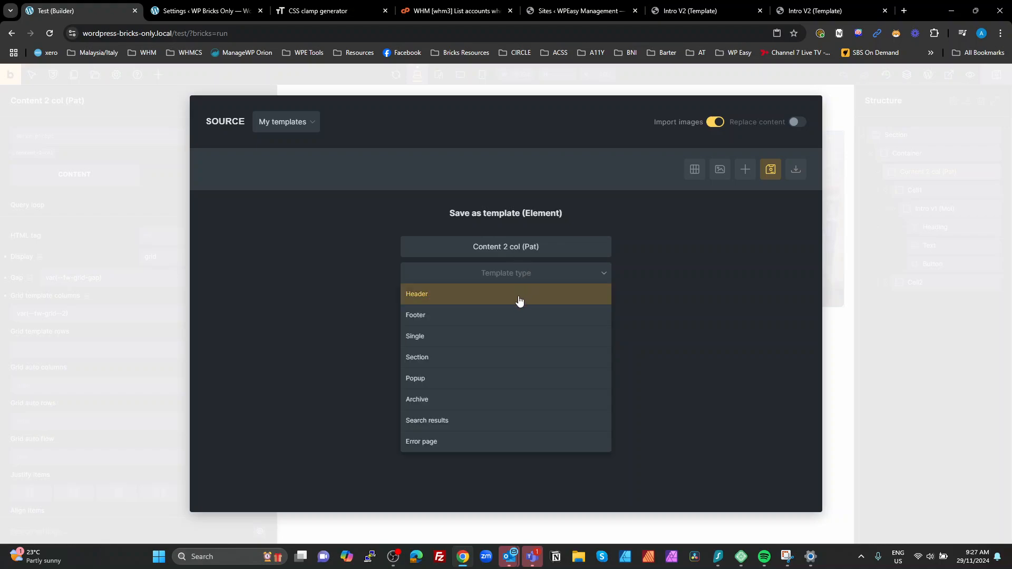
{"action": "left_click", "coordinate": [458, 364]}
{"action": "left_click", "coordinate": [510, 352]}
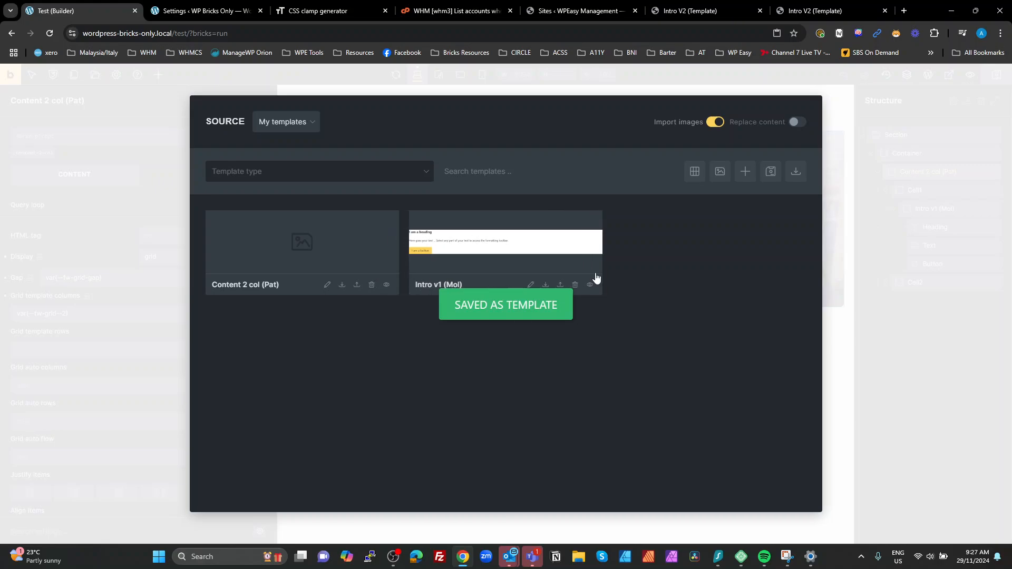
{"action": "left_click", "coordinate": [879, 243]}
{"action": "left_click", "coordinate": [996, 76]}
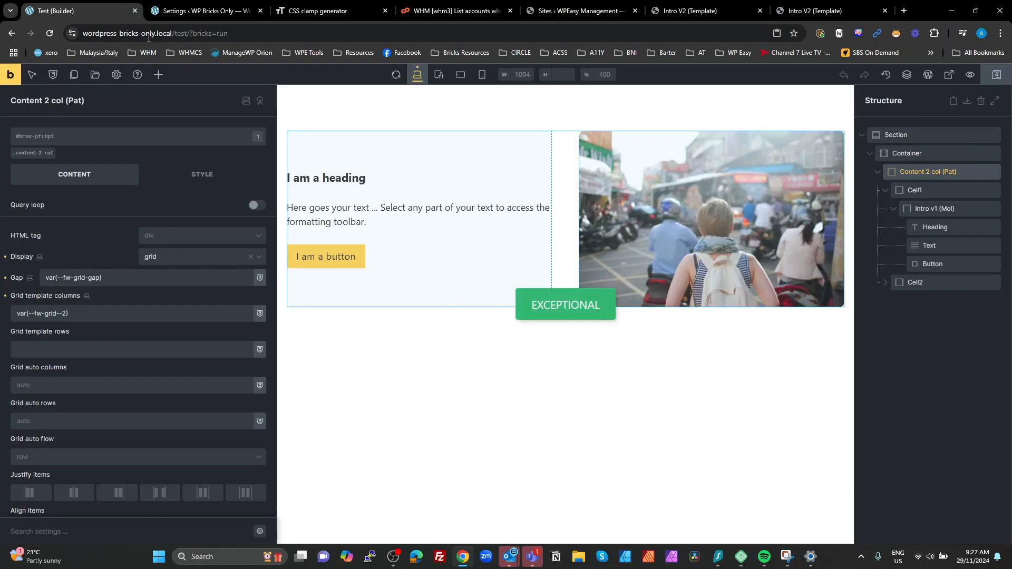
Assign the Content 2 col (Pat) template to a template bundle named Pattern in the WordPress list of Bricks templates.
{"action": "left_click", "coordinate": [199, 11]}
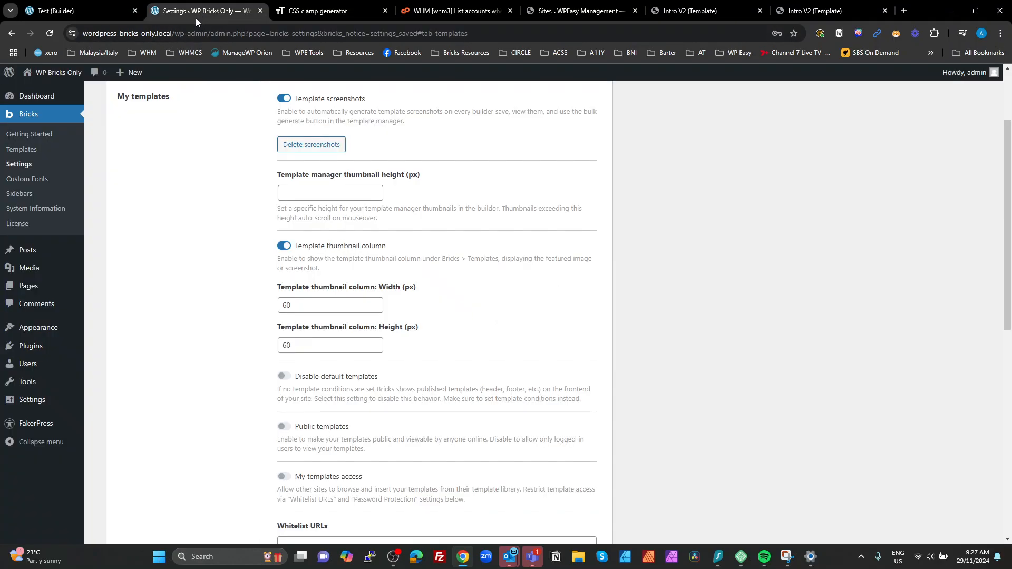
{"action": "left_click", "coordinate": [26, 150]}
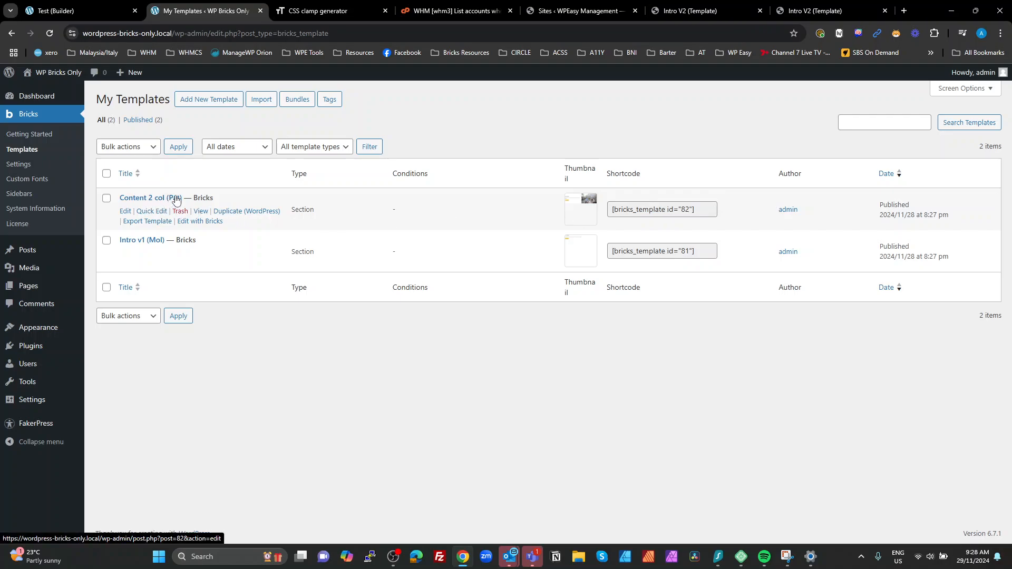
{"action": "left_click", "coordinate": [164, 212]}
{"action": "left_click", "coordinate": [628, 297]}
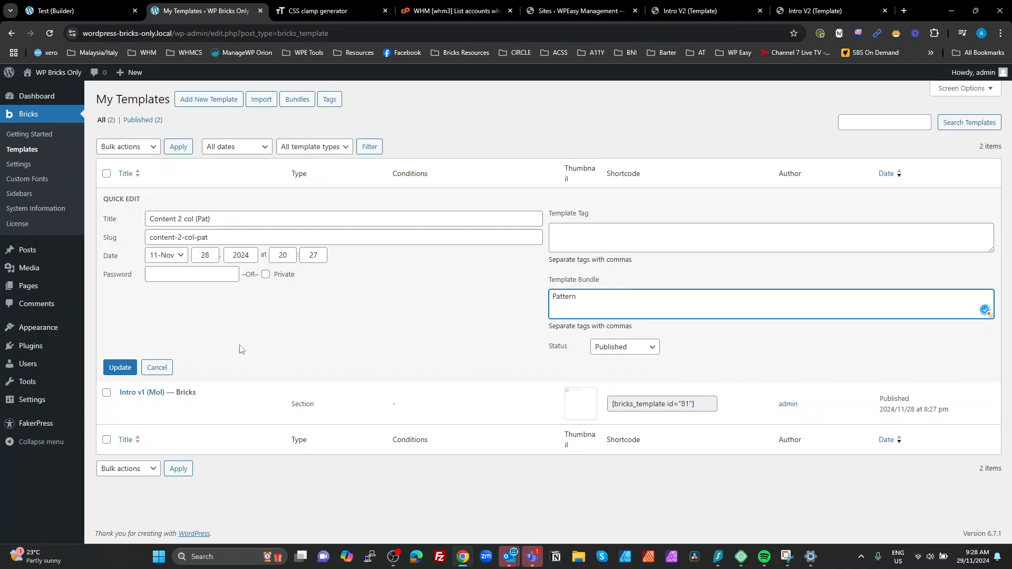
{"action": "left_click", "coordinate": [120, 368]}
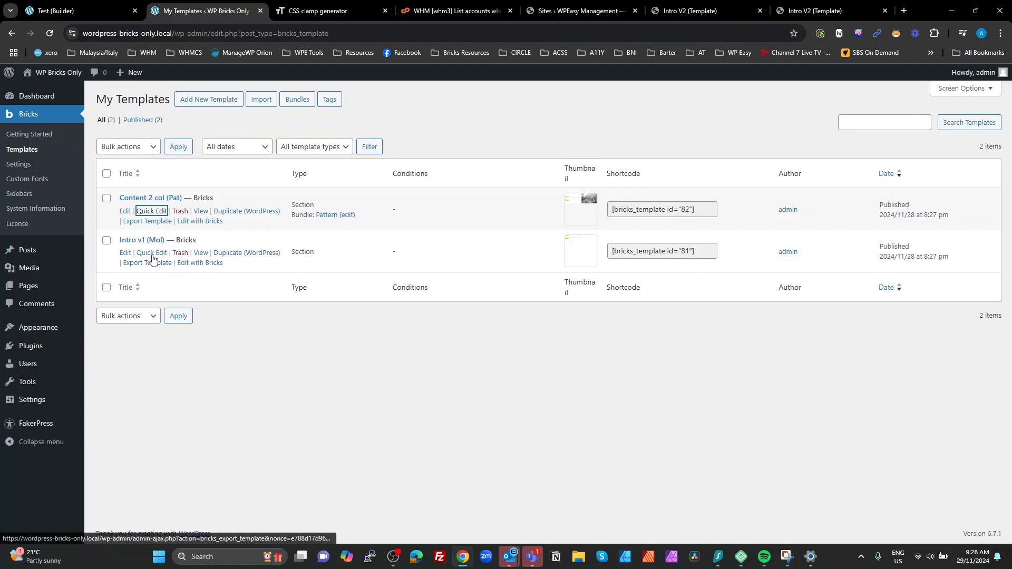
Assign the Intro v1 (Mol) template to a template bundle named Molecule.
{"action": "left_click", "coordinate": [153, 255]}
{"action": "left_click", "coordinate": [559, 333]}
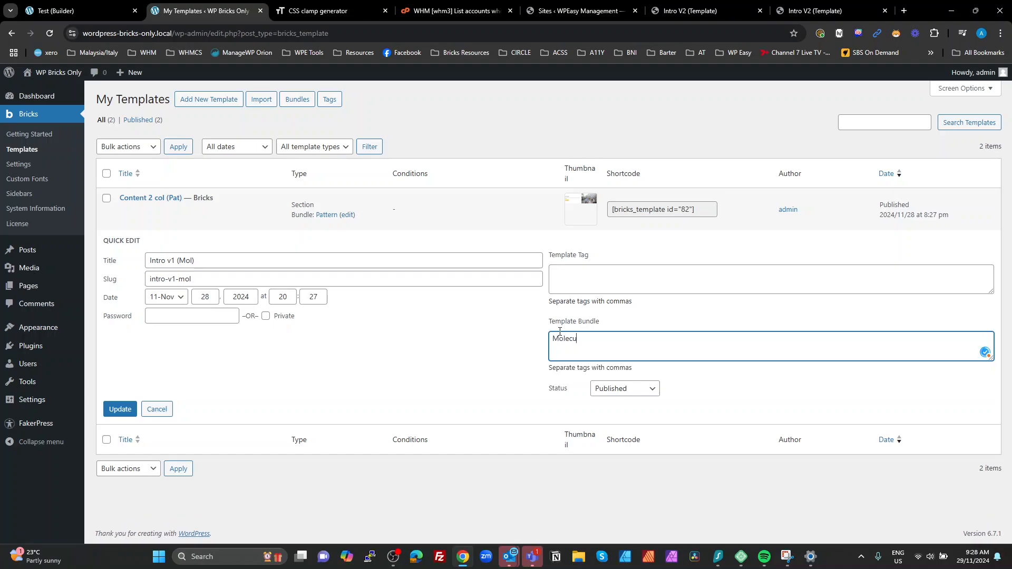
{"action": "left_click", "coordinate": [121, 409]}
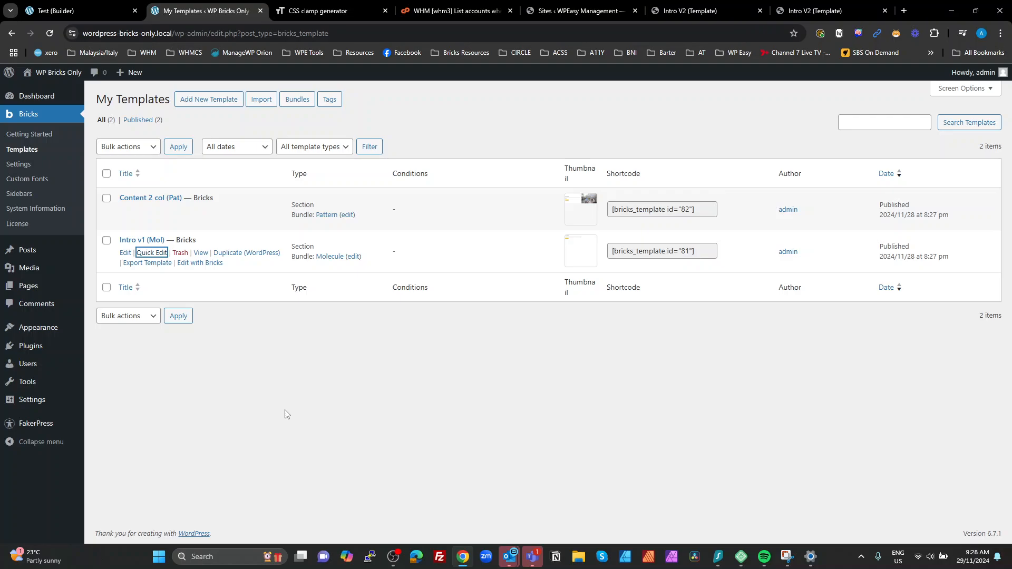
Return to the Test page builder, delete all elements from the page, and save and reload it.
{"action": "left_click", "coordinate": [74, 11]}
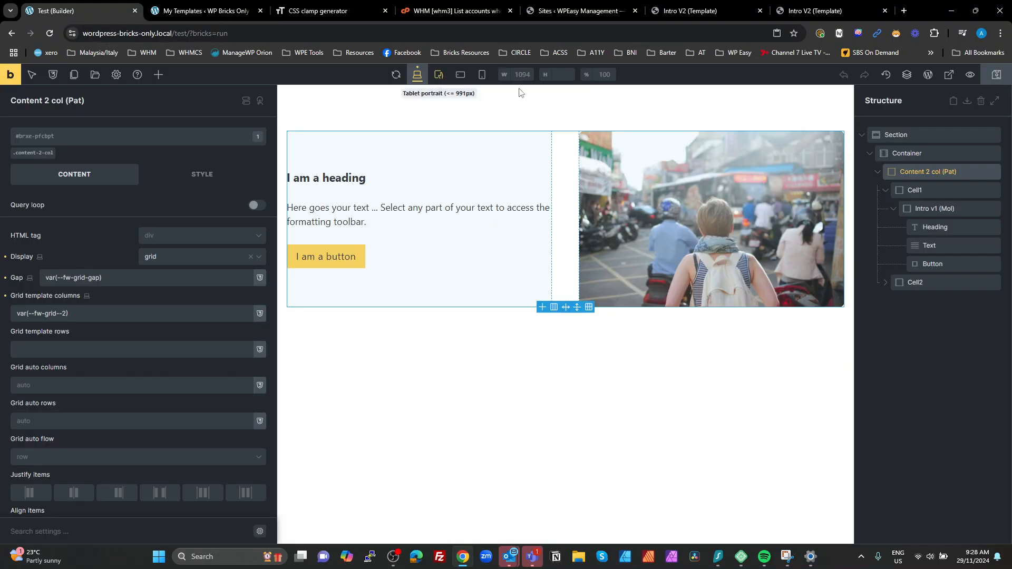
{"action": "left_click", "coordinate": [982, 102]}
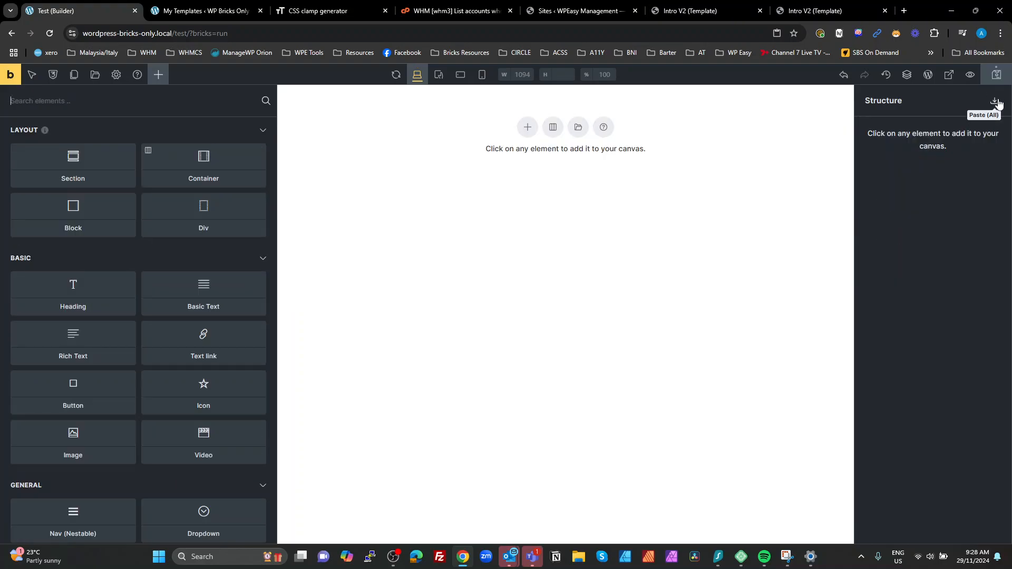
{"action": "left_click", "coordinate": [996, 77]}
{"action": "left_click", "coordinate": [49, 33]}
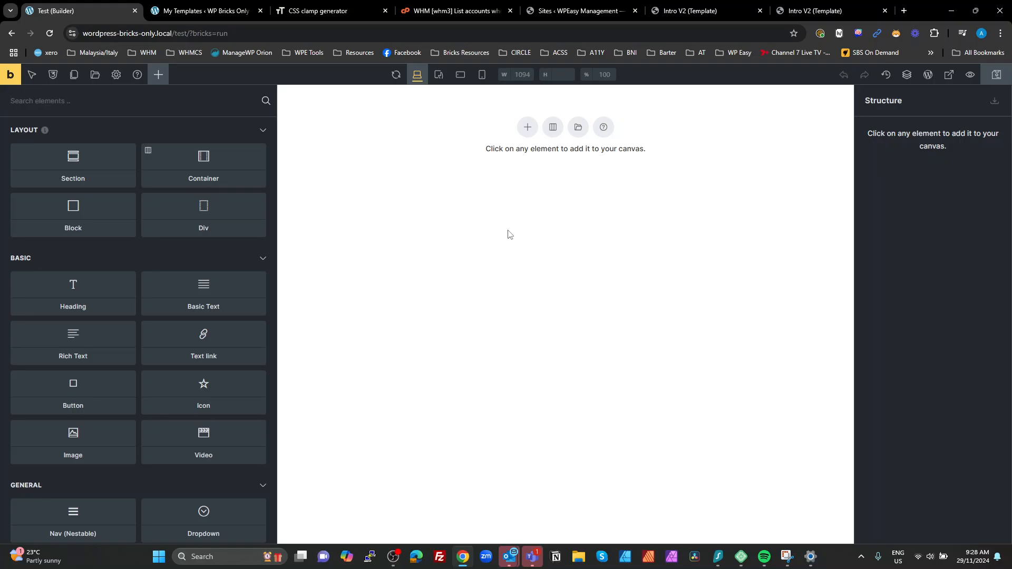
{"action": "left_click", "coordinate": [917, 190]}
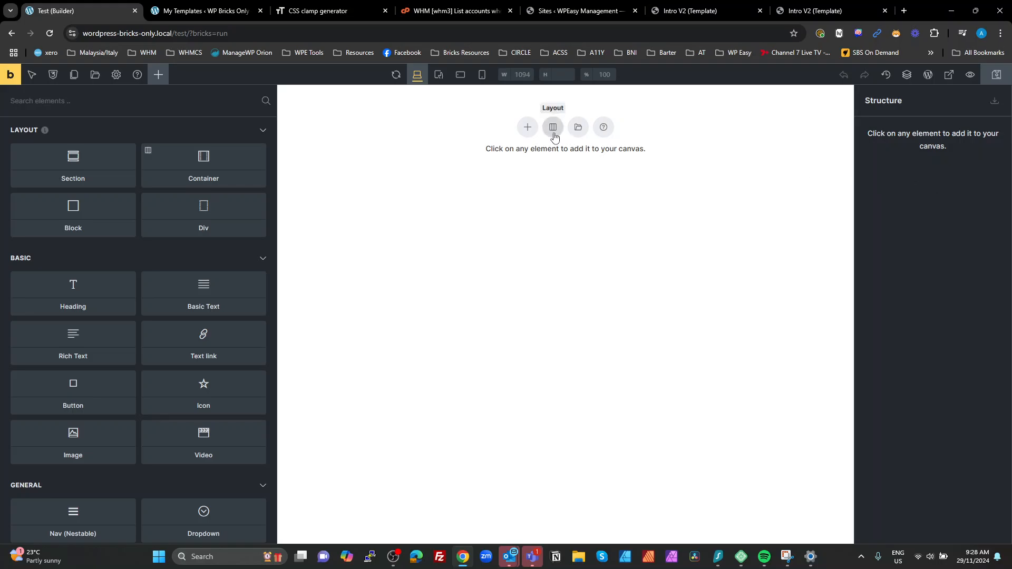
Add a new section with a container to the empty canvas and select the container.
{"action": "left_click", "coordinate": [527, 127]}
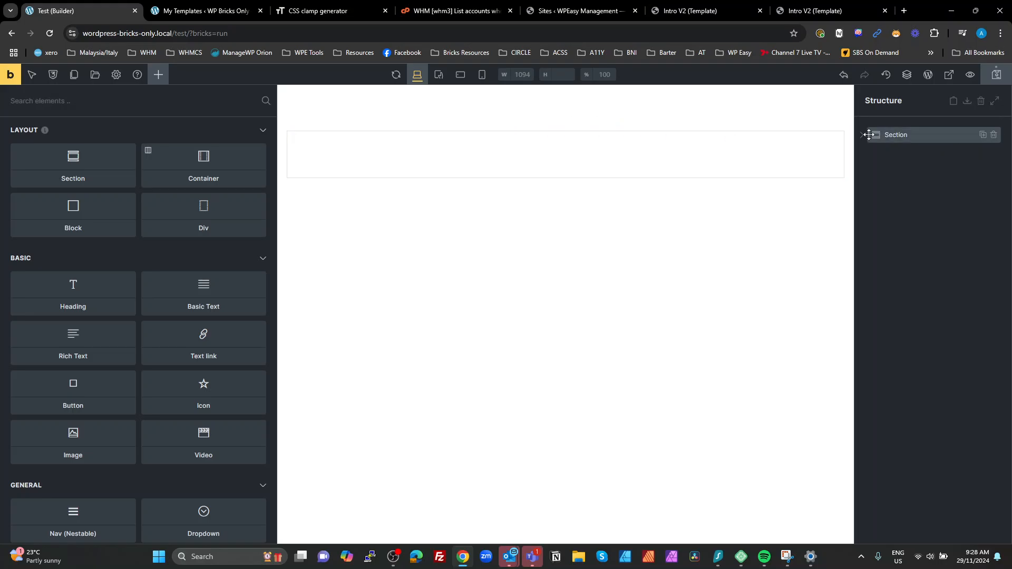
{"action": "left_click", "coordinate": [862, 136]}
{"action": "left_click", "coordinate": [893, 153]}
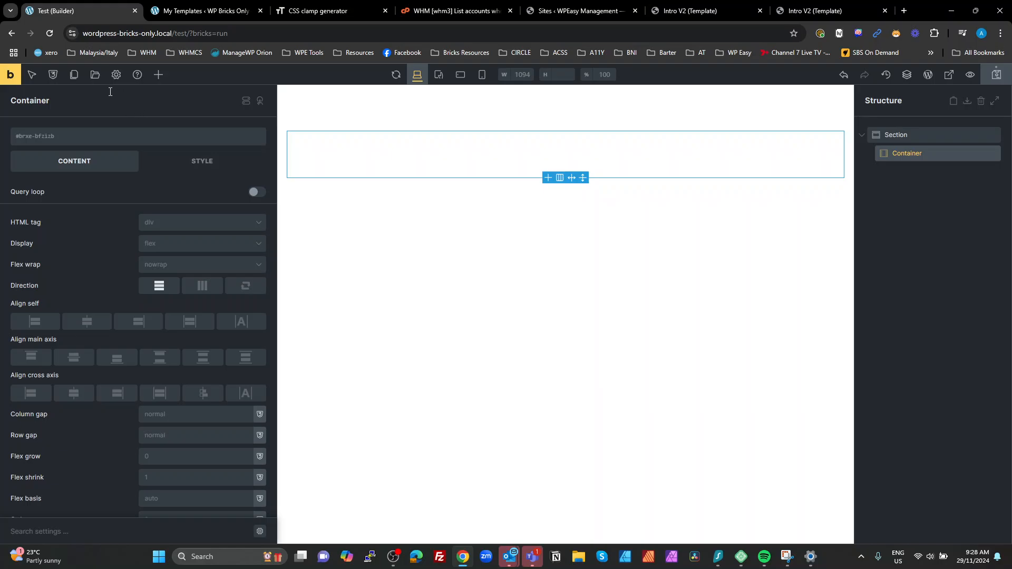
Filter the saved templates by the Molecule bundle and by the Pattern bundle, and clear the bundle filter.
{"action": "left_click", "coordinate": [96, 76]}
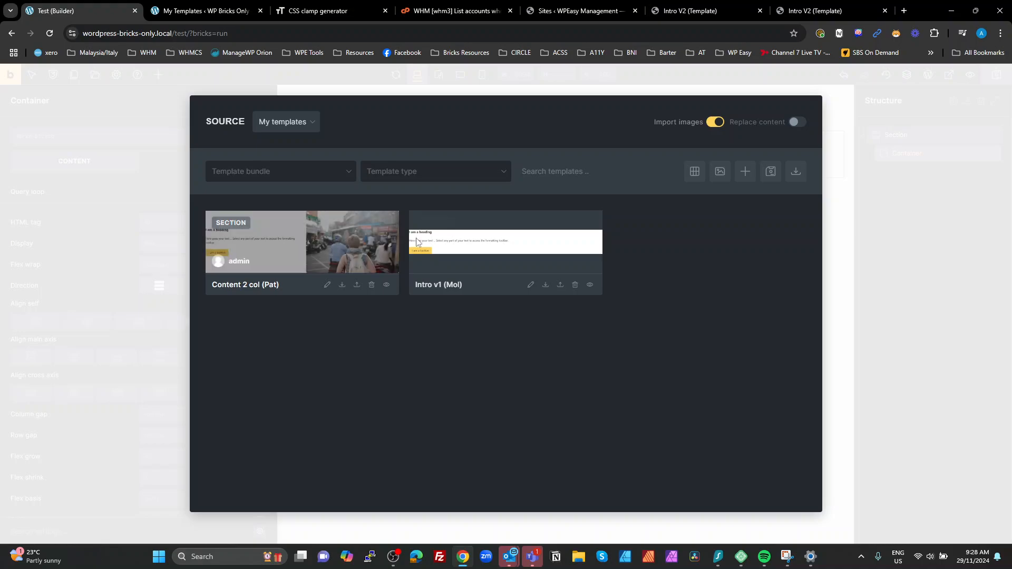
{"action": "left_click", "coordinate": [334, 176]}
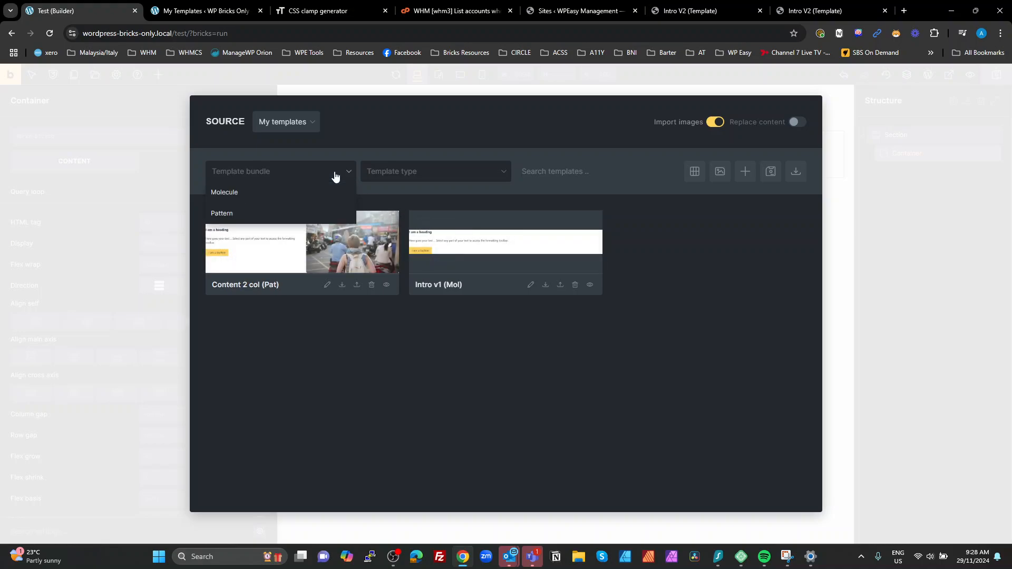
{"action": "left_click", "coordinate": [243, 196]}
{"action": "left_click", "coordinate": [255, 179]}
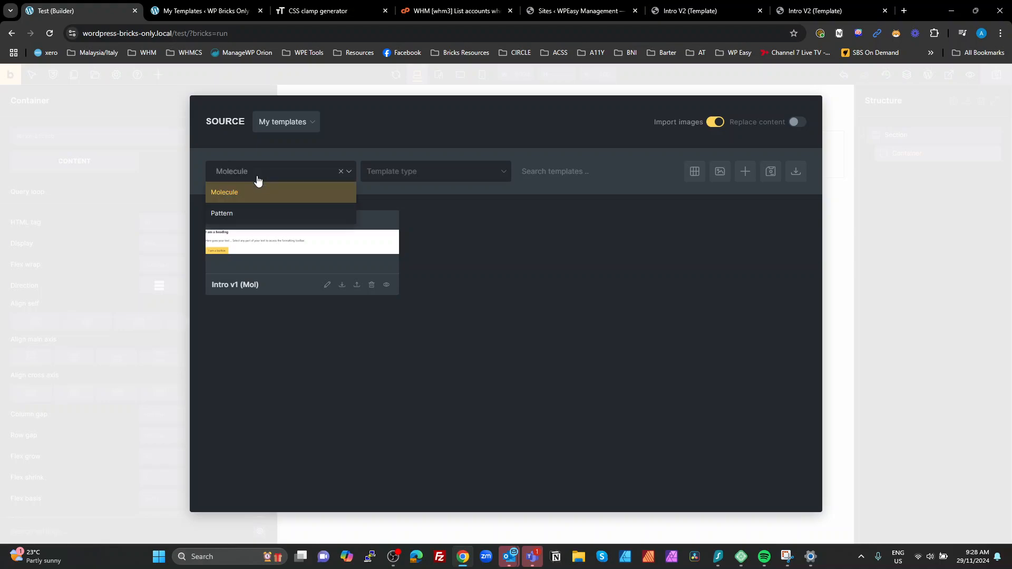
{"action": "left_click", "coordinate": [248, 214]}
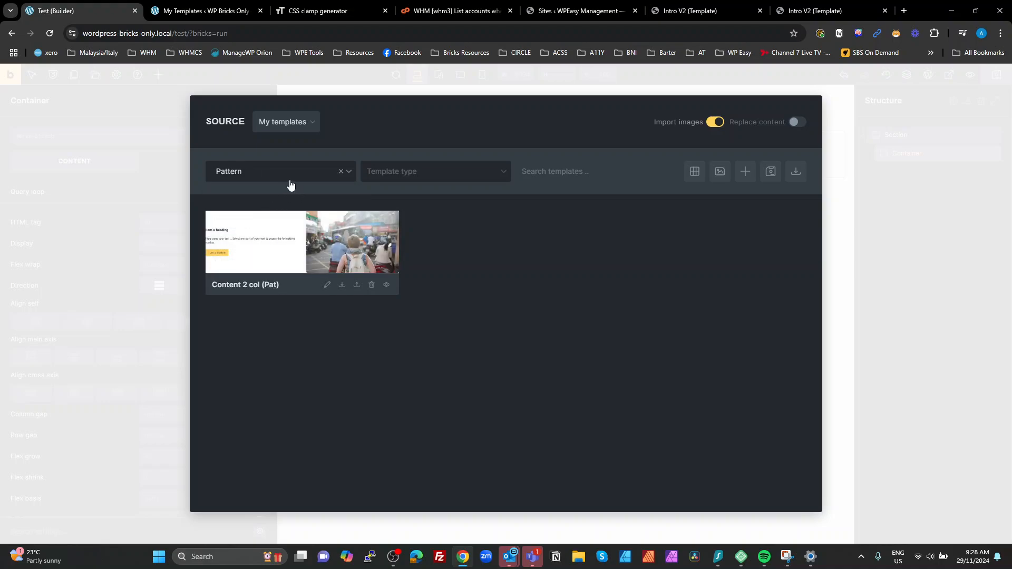
{"action": "left_click", "coordinate": [339, 178]}
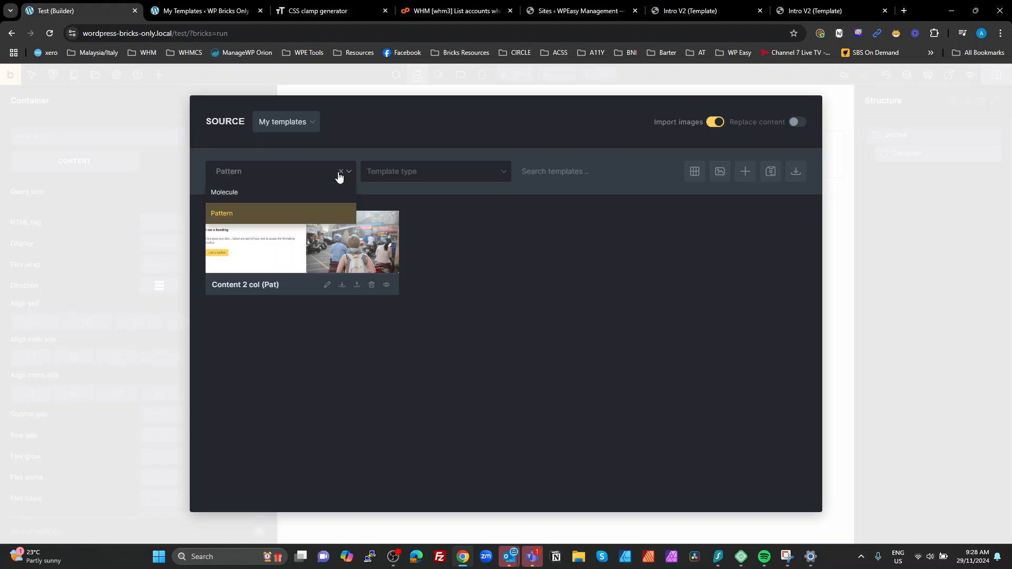
{"action": "left_click", "coordinate": [340, 172]}
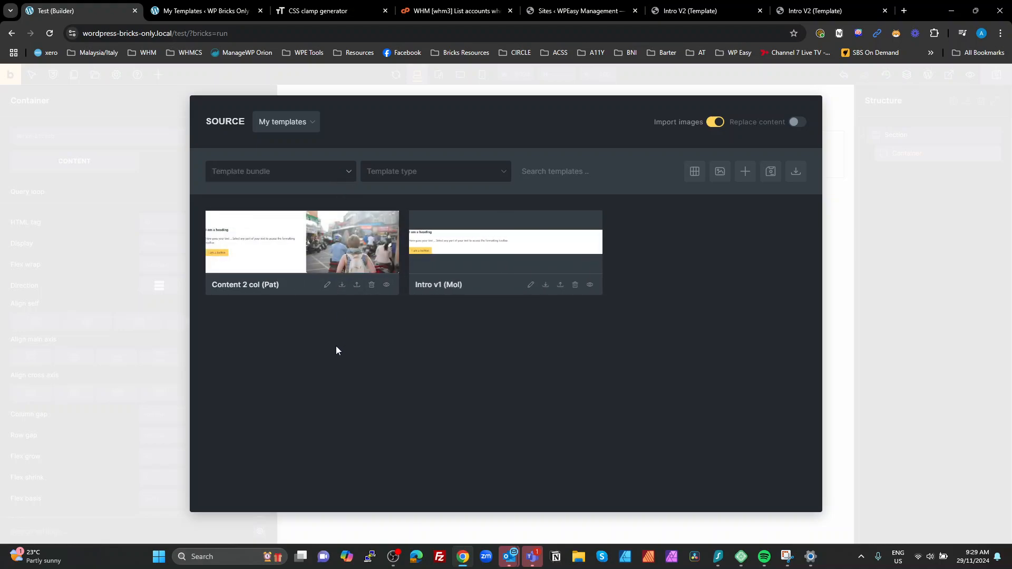
Insert the Content 2 col (Pat) template with its images and nest it inside the section's container.
{"action": "left_click", "coordinate": [342, 286]}
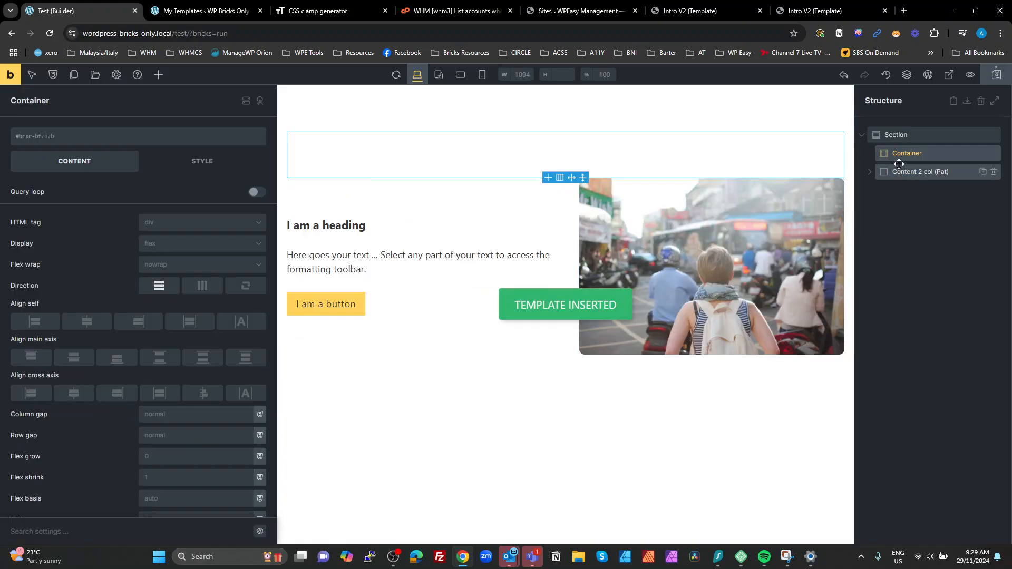
{"action": "left_click_drag", "start_coordinate": [898, 164], "coordinate": [900, 160]}
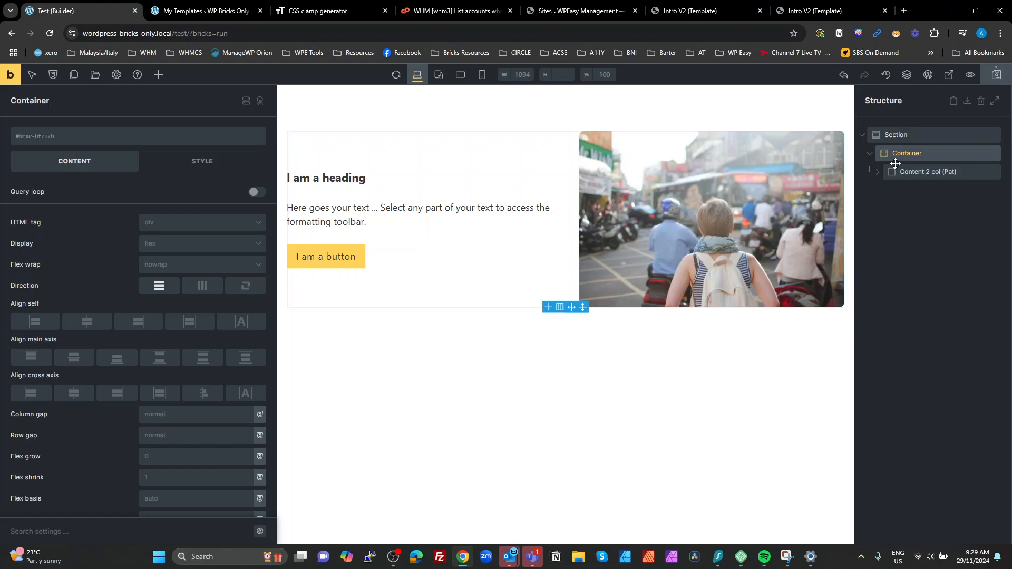
Move Content 2 col (Pat) out of the container to sit directly in the section, and delete the empty container.
{"action": "left_click_drag", "start_coordinate": [894, 174], "coordinate": [894, 149]}
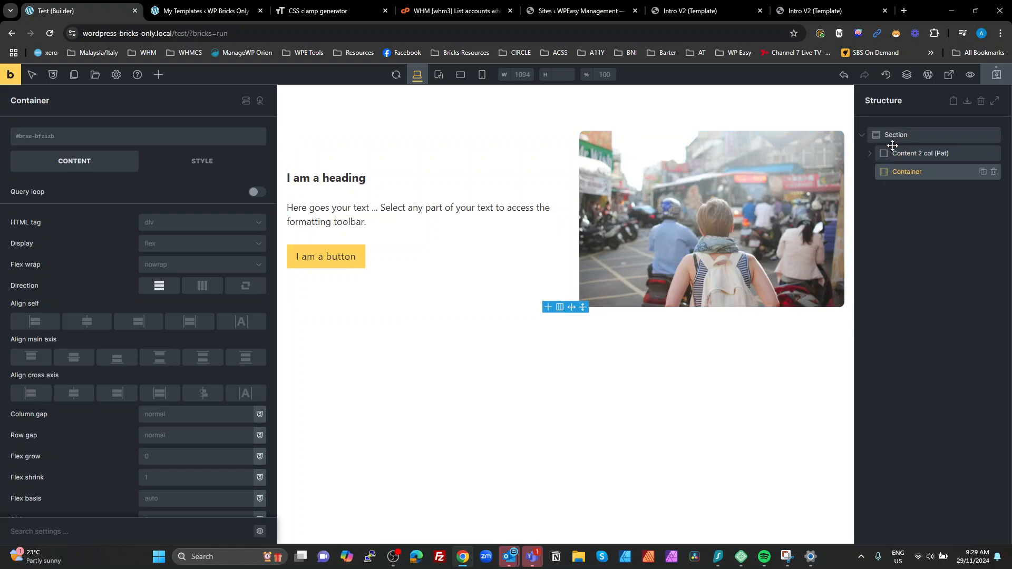
{"action": "left_click", "coordinate": [994, 173]}
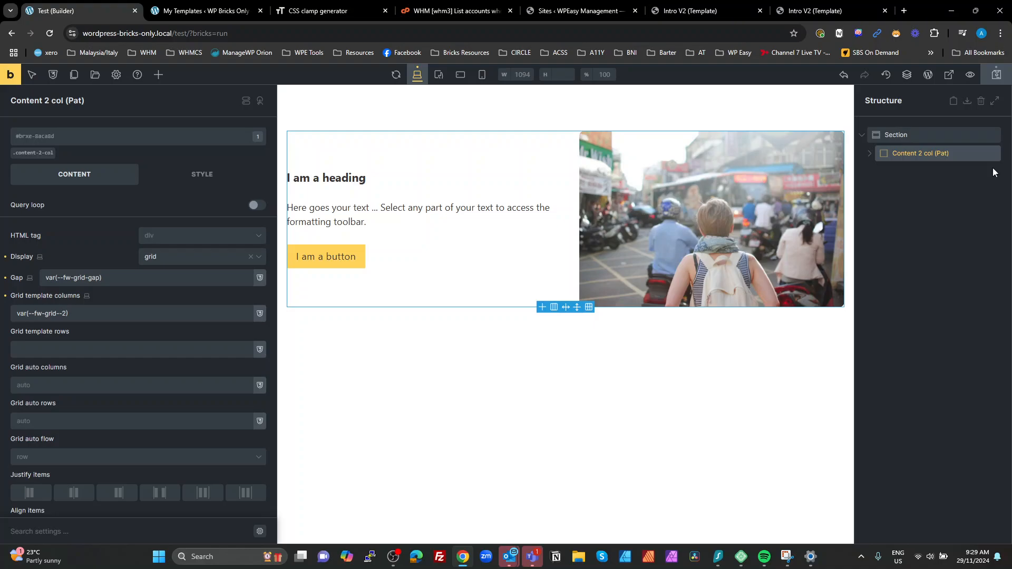
Convert the Content 2 col (Pat) block inside the section to a container and expand it to show its cells.
{"action": "right_click", "coordinate": [891, 154]}
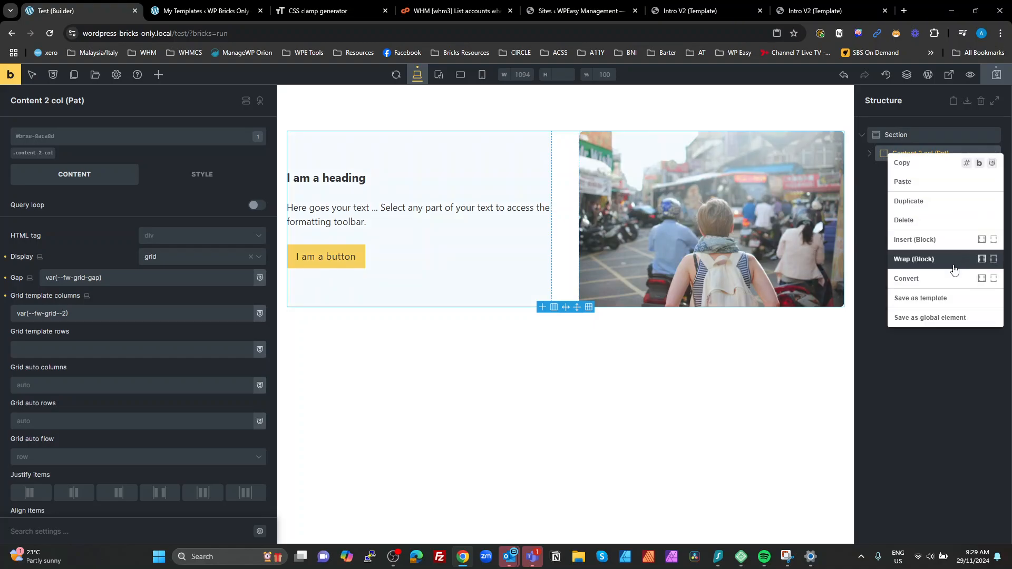
{"action": "left_click", "coordinate": [982, 280]}
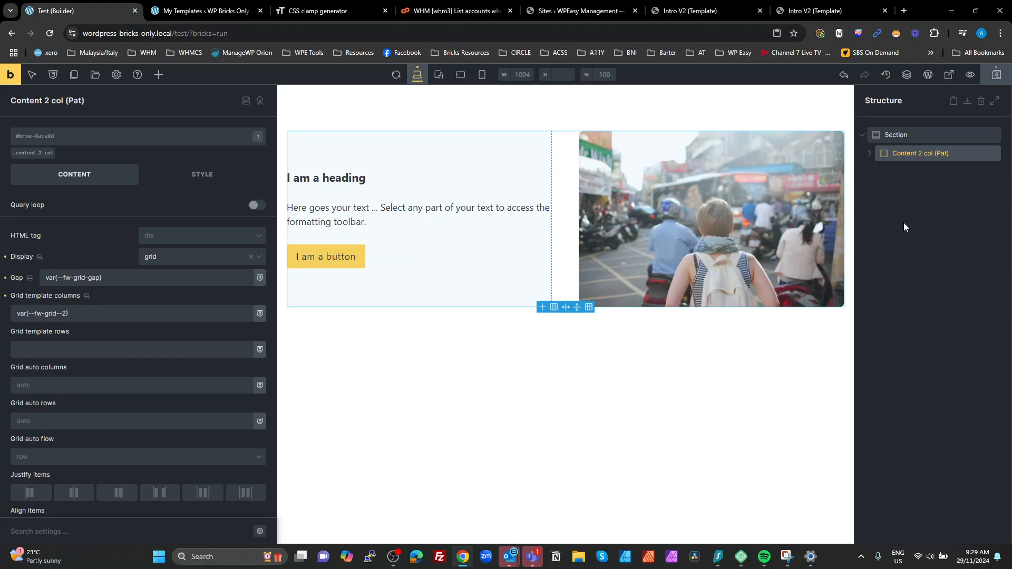
{"action": "left_click", "coordinate": [870, 153]}
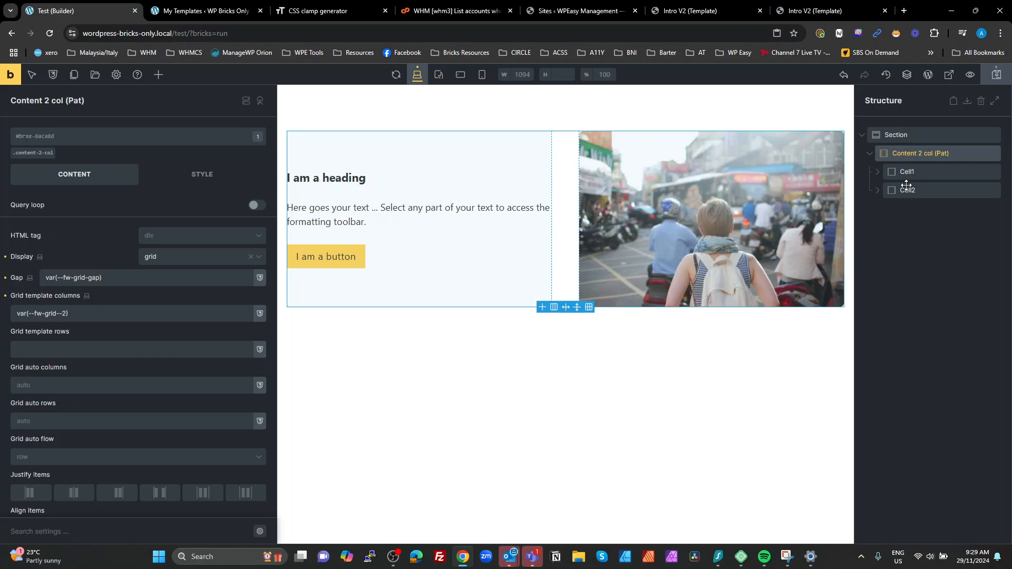
{"action": "left_click", "coordinate": [915, 234]}
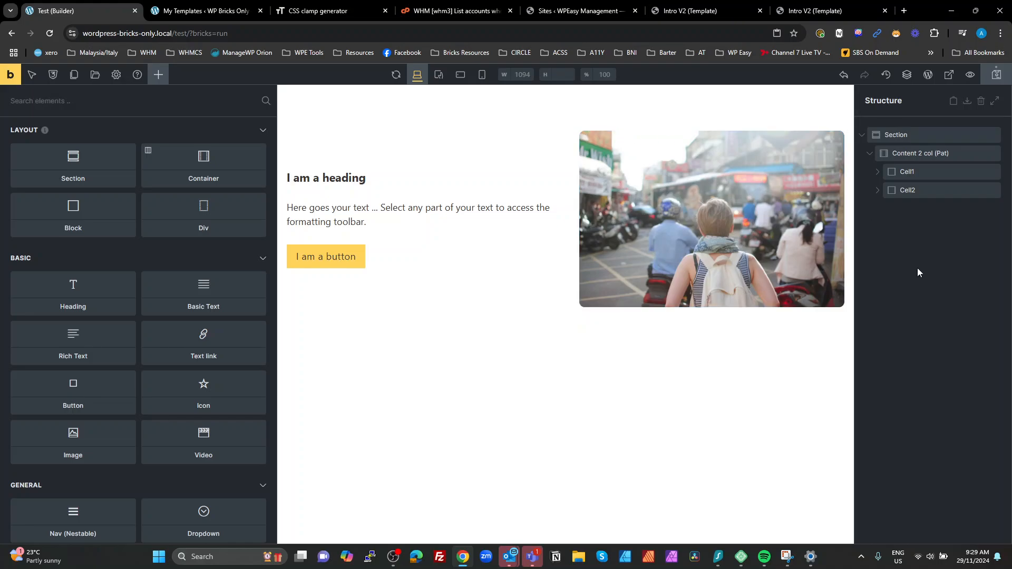
On the container's .content-2-col class, set the mobile portrait grid template columns to var(--fw-grid--1).
{"action": "left_click", "coordinate": [906, 155]}
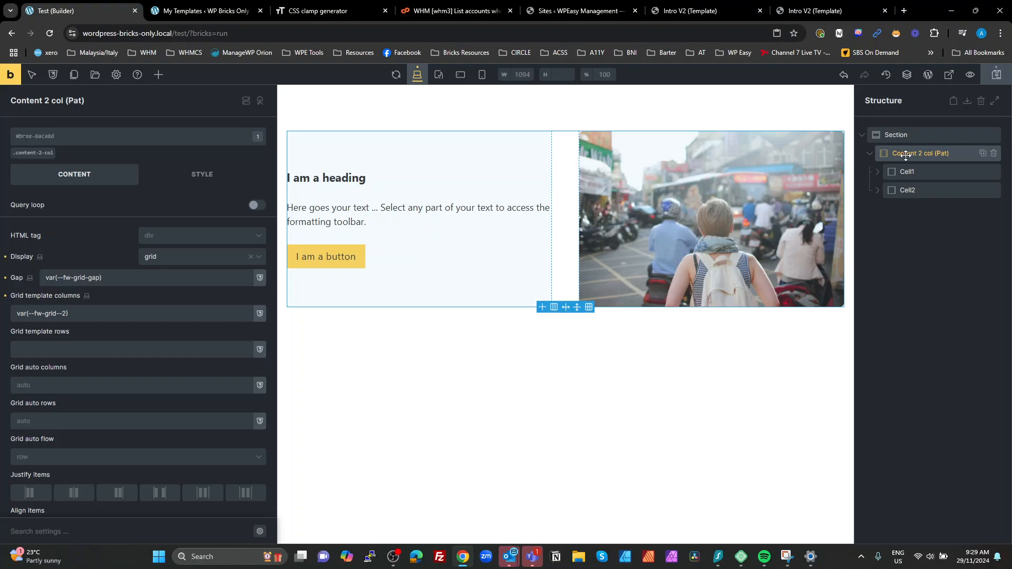
{"action": "left_click", "coordinate": [28, 154]}
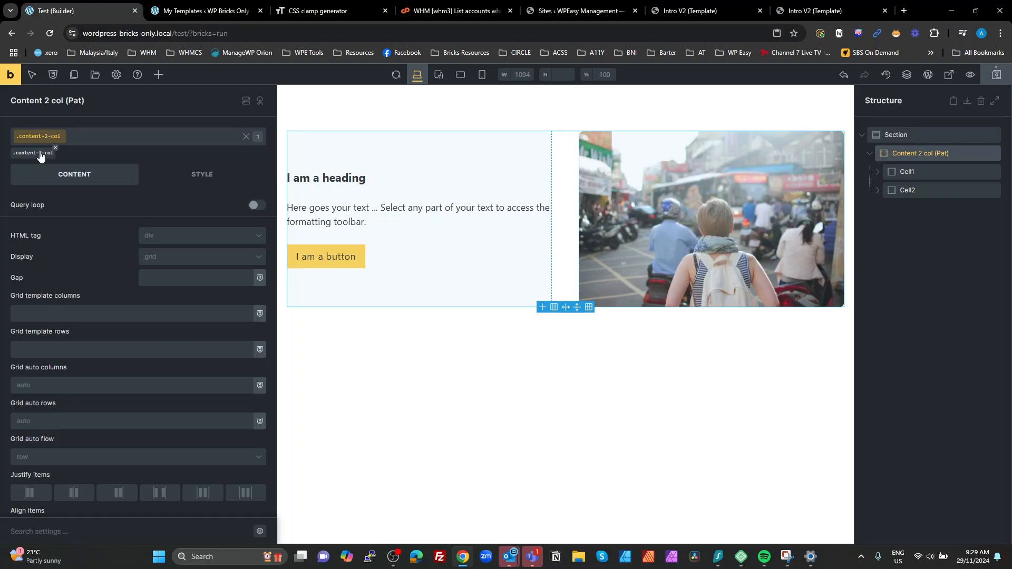
{"action": "left_click", "coordinate": [460, 76]}
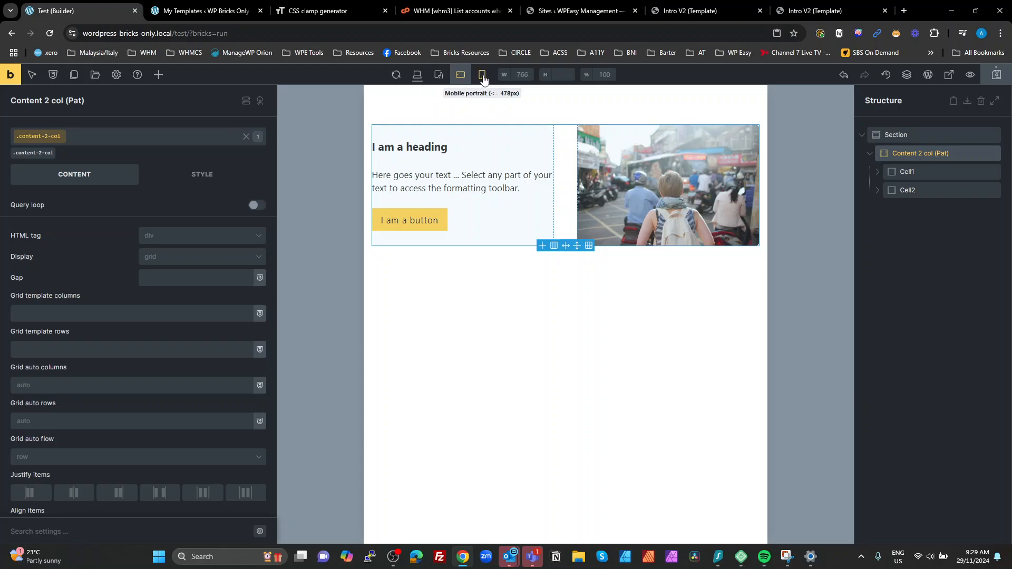
{"action": "left_click", "coordinate": [482, 77]}
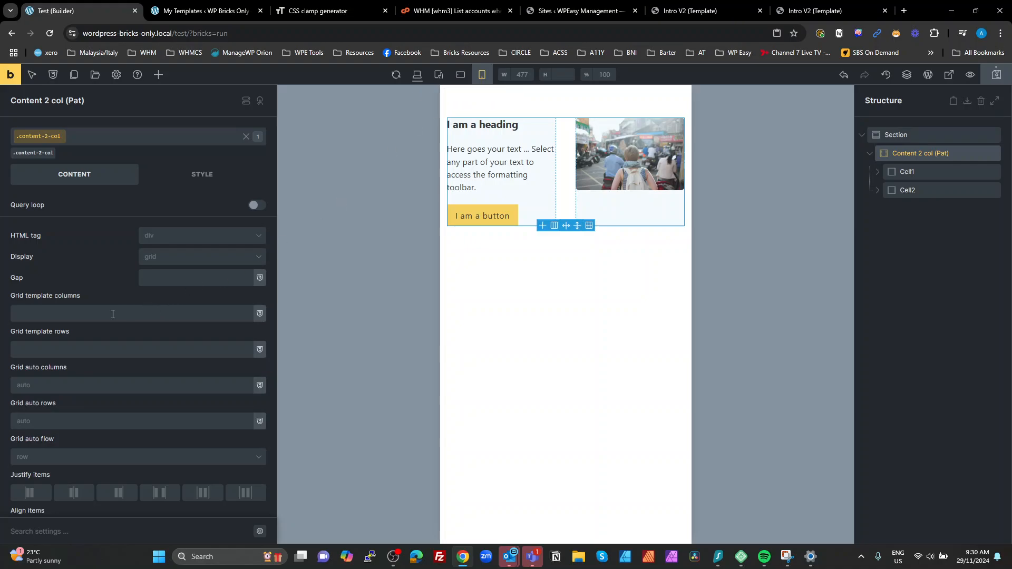
{"action": "left_click", "coordinate": [47, 316]}
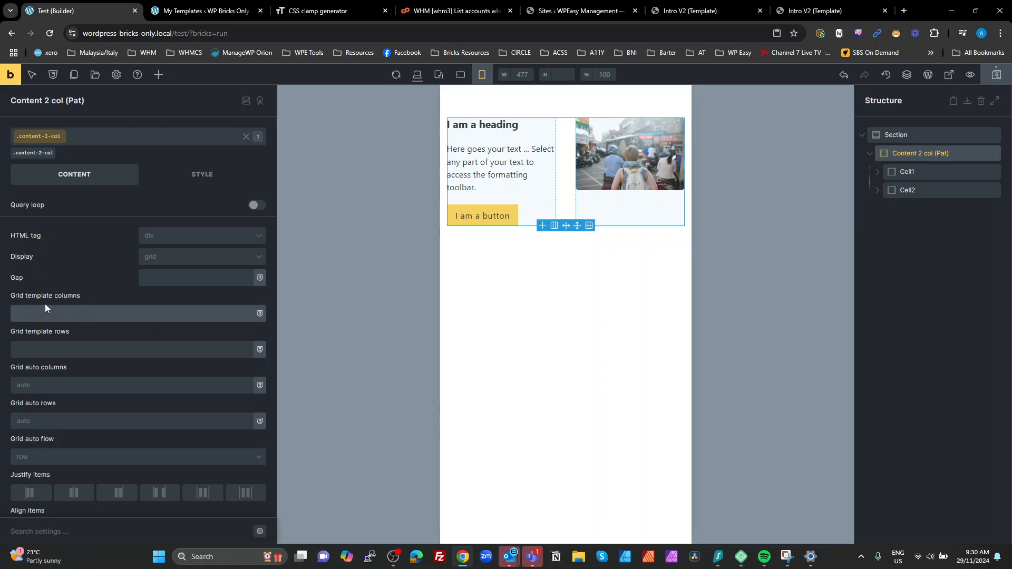
{"action": "type", "text": "grid"}
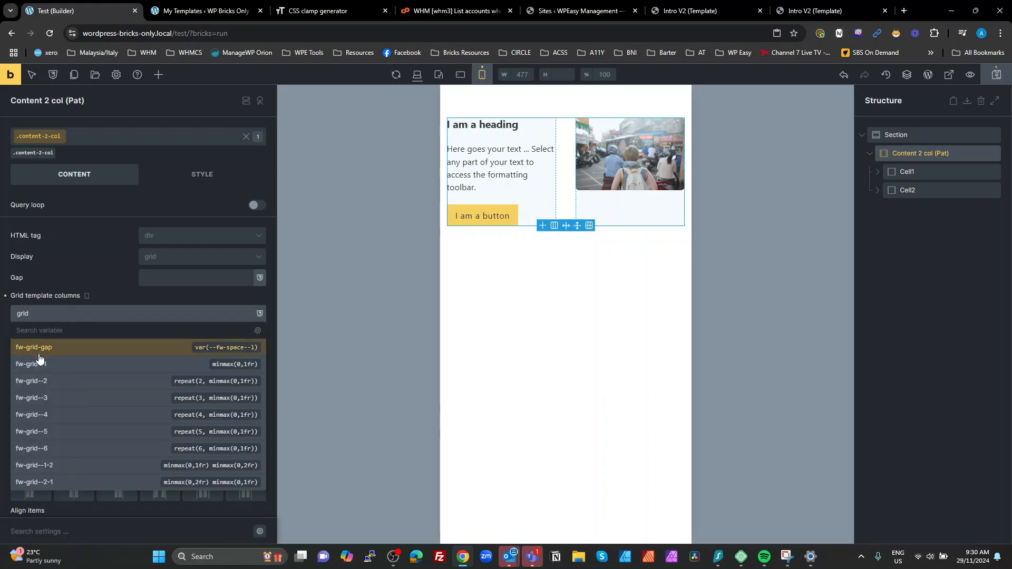
{"action": "left_click", "coordinate": [43, 365]}
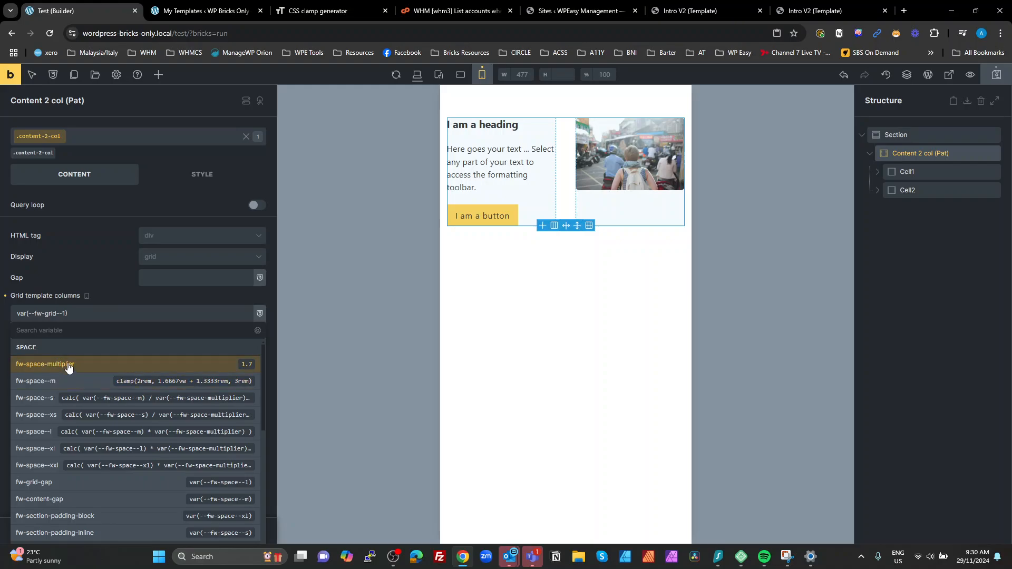
{"action": "left_click", "coordinate": [80, 314]}
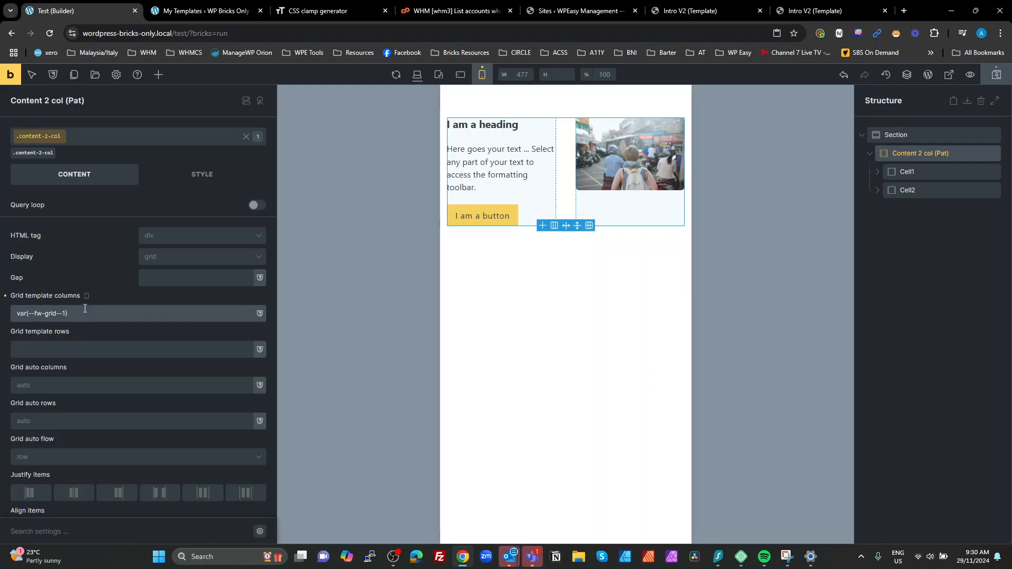
{"action": "left_click_drag", "start_coordinate": [83, 311], "coordinate": [0, 311]}
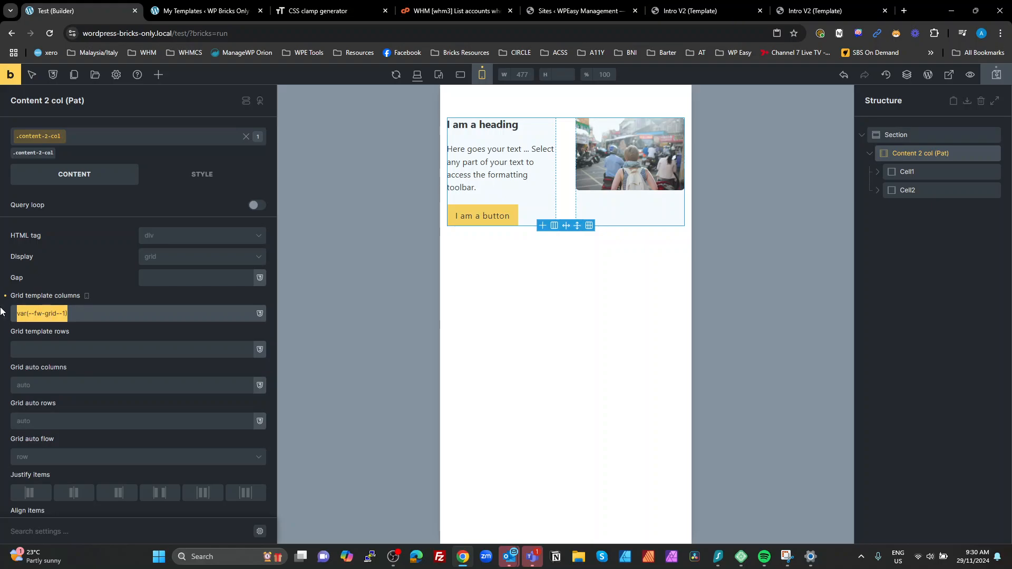
{"action": "left_click", "coordinate": [82, 241]}
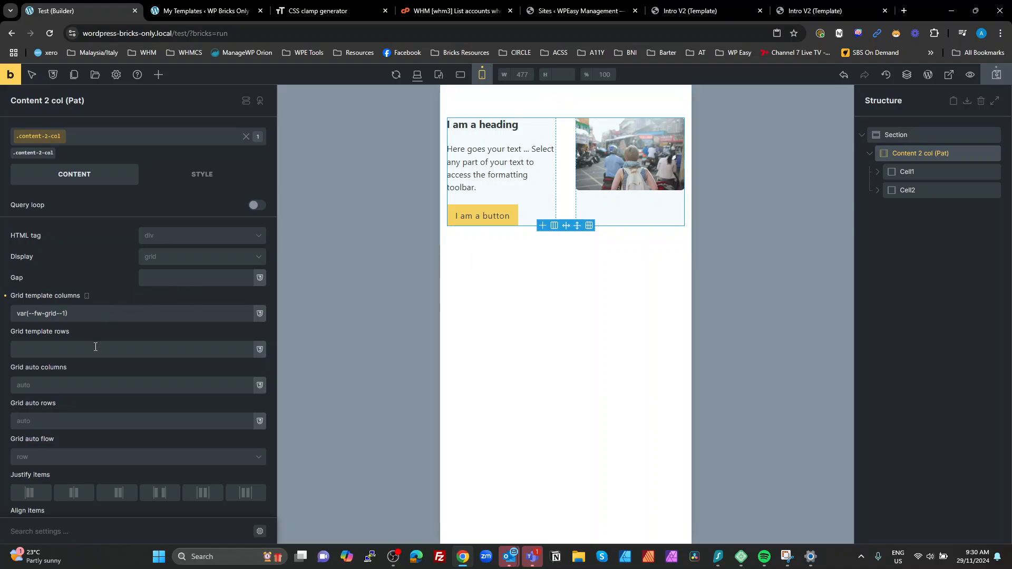
Save the page and preview its front end in a responsive viewport about 330 px wide.
{"action": "left_click", "coordinate": [996, 74]}
{"action": "left_click", "coordinate": [970, 75]}
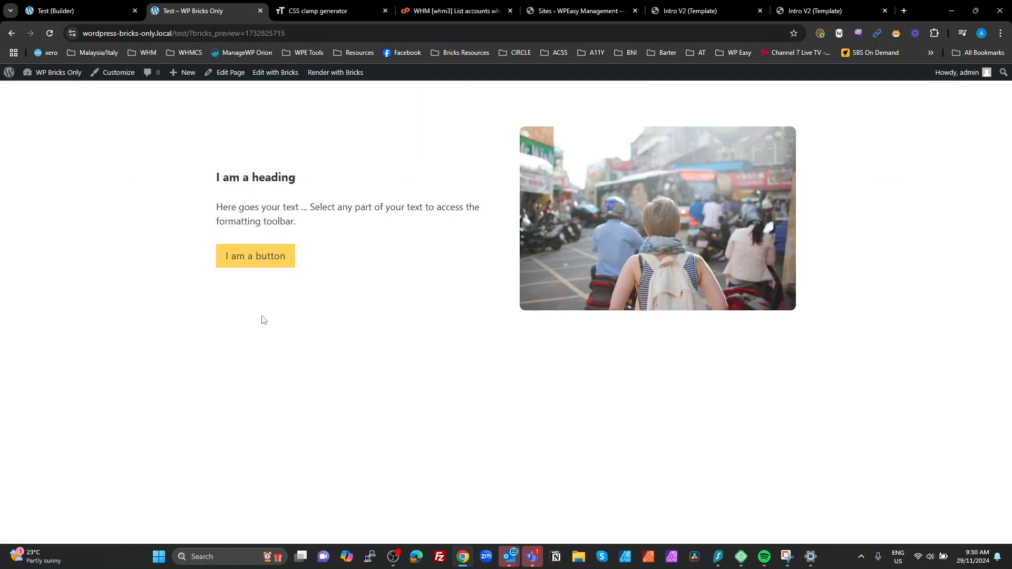
{"action": "key", "text": "F12"}
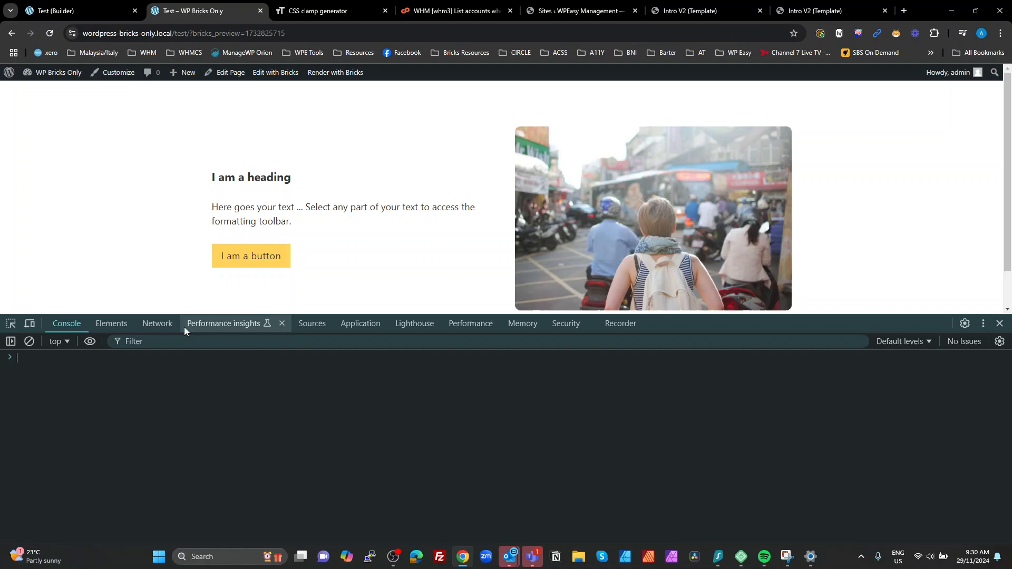
{"action": "left_click", "coordinate": [27, 324]}
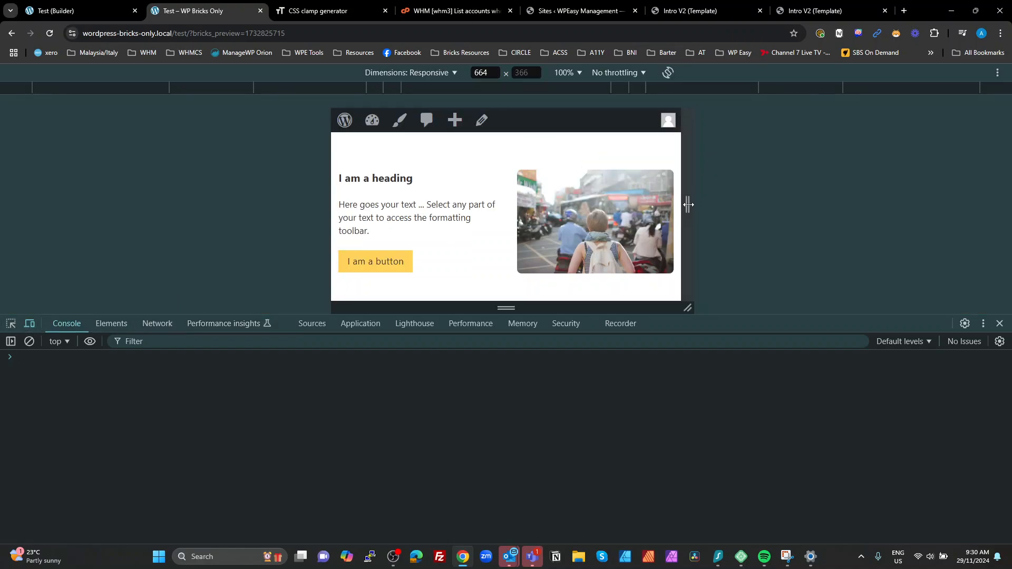
{"action": "left_click_drag", "start_coordinate": [687, 206], "coordinate": [599, 207]}
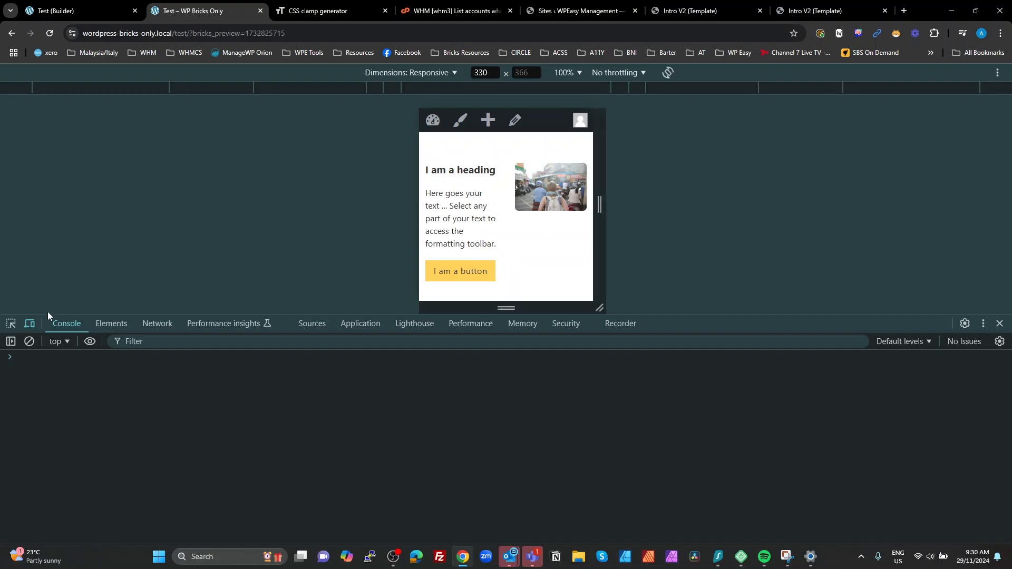
Inspect the two-column grid container in the preview and examine which CSS rules control its grid template columns.
{"action": "left_click", "coordinate": [11, 323]}
{"action": "left_click", "coordinate": [508, 197]}
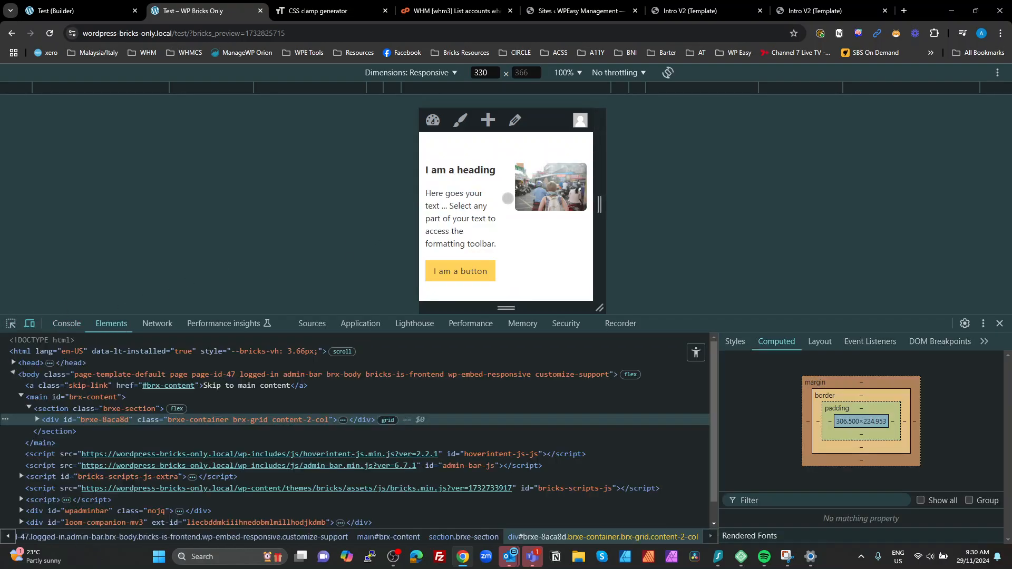
{"action": "left_click", "coordinate": [741, 342]}
{"action": "left_click_drag", "start_coordinate": [749, 316], "coordinate": [755, 271]}
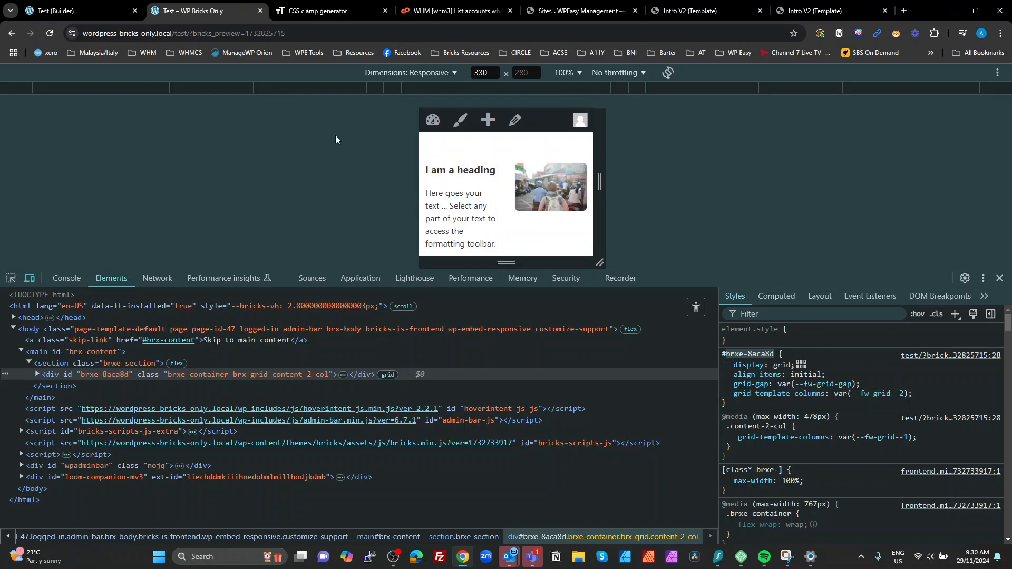
Back in the builder at desktop size, clear the container's ID-level grid template columns, gap and display settings.
{"action": "left_click", "coordinate": [93, 13]}
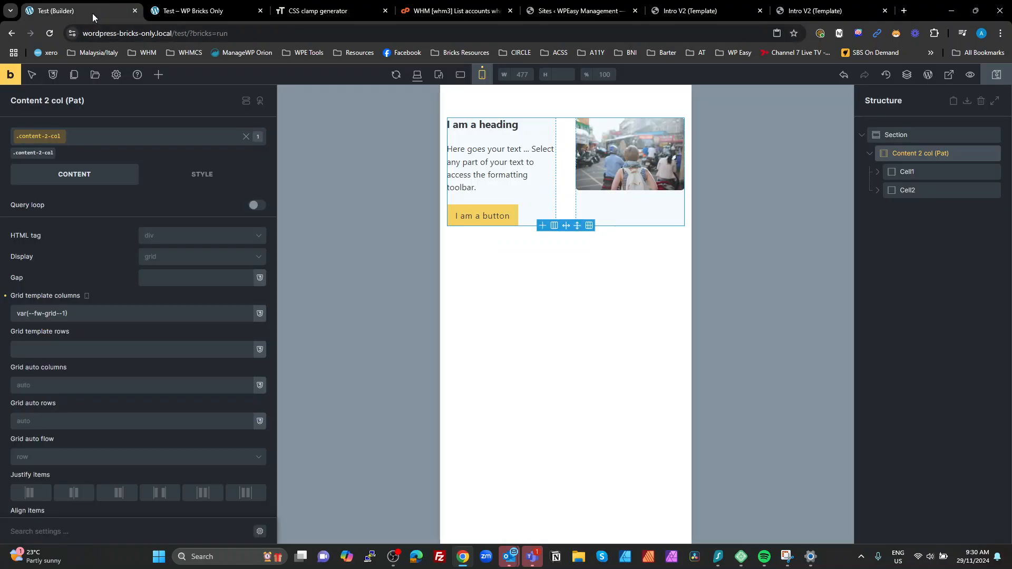
{"action": "left_click", "coordinate": [416, 74]}
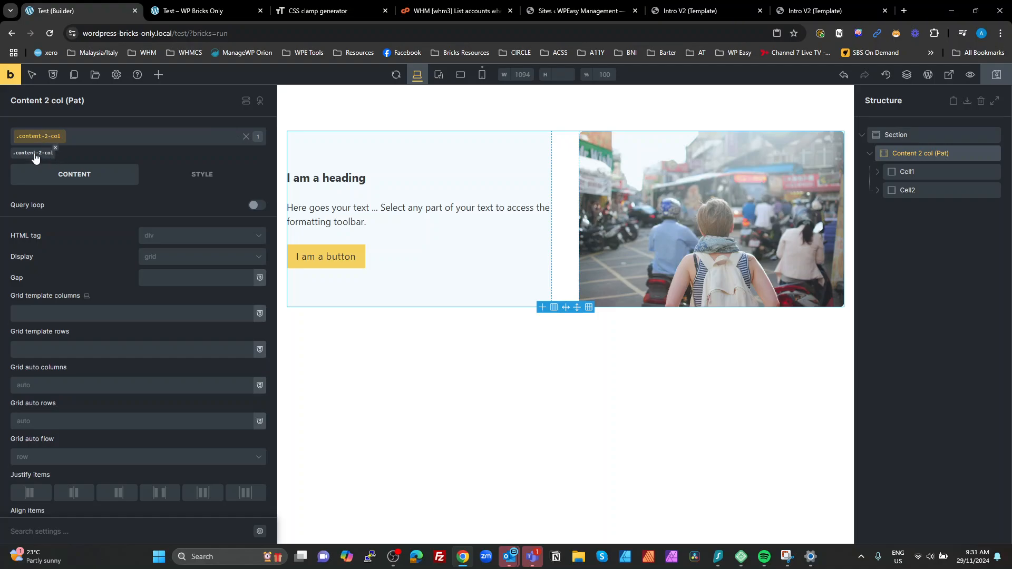
{"action": "left_click", "coordinate": [245, 137]}
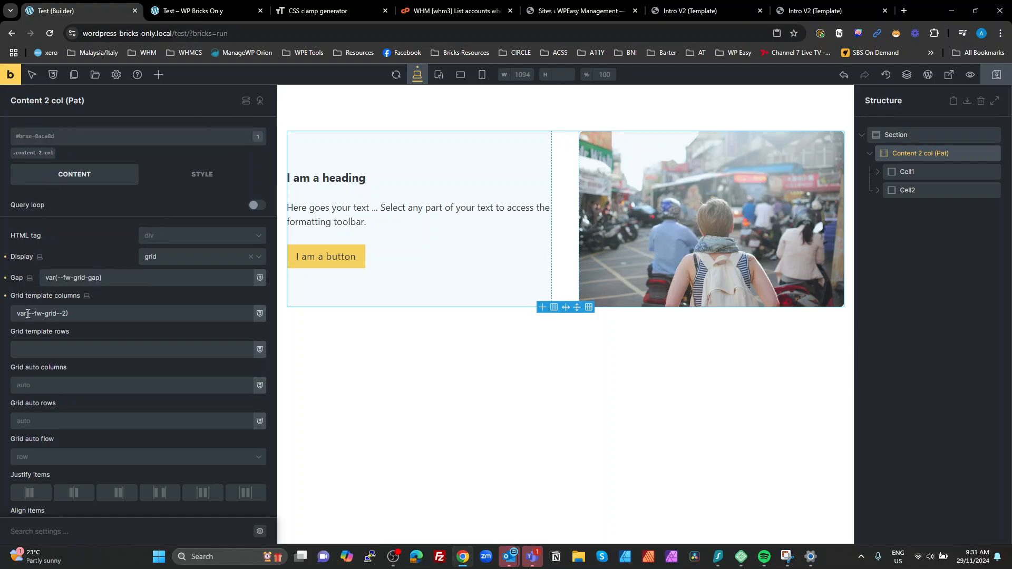
{"action": "left_click", "coordinate": [5, 296]}
{"action": "left_click", "coordinate": [5, 278]}
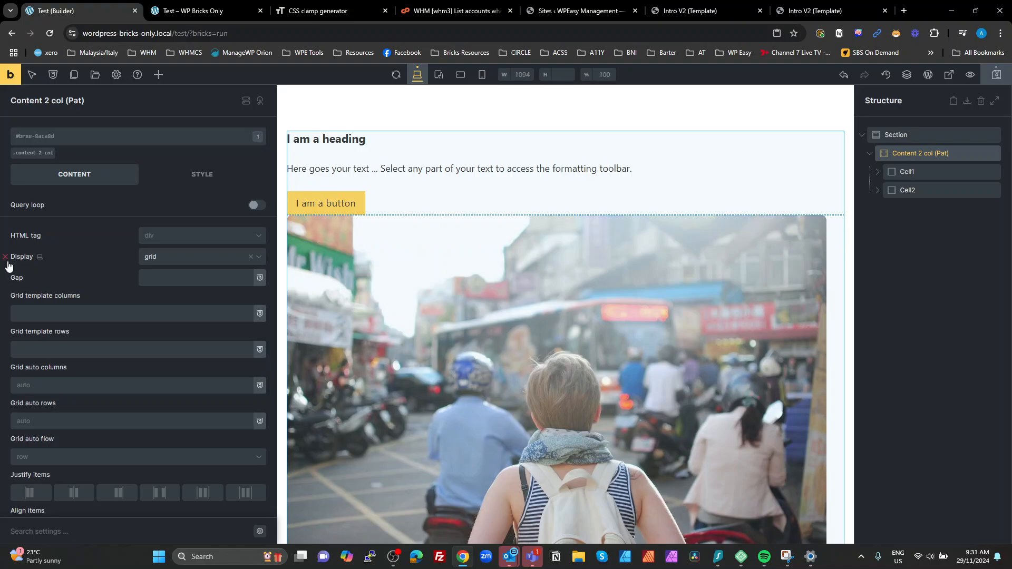
{"action": "left_click", "coordinate": [4, 257]}
On the .content-2-col class, set the desktop display to grid and the gap to var(--fw-grid-gap).
{"action": "left_click", "coordinate": [39, 153]}
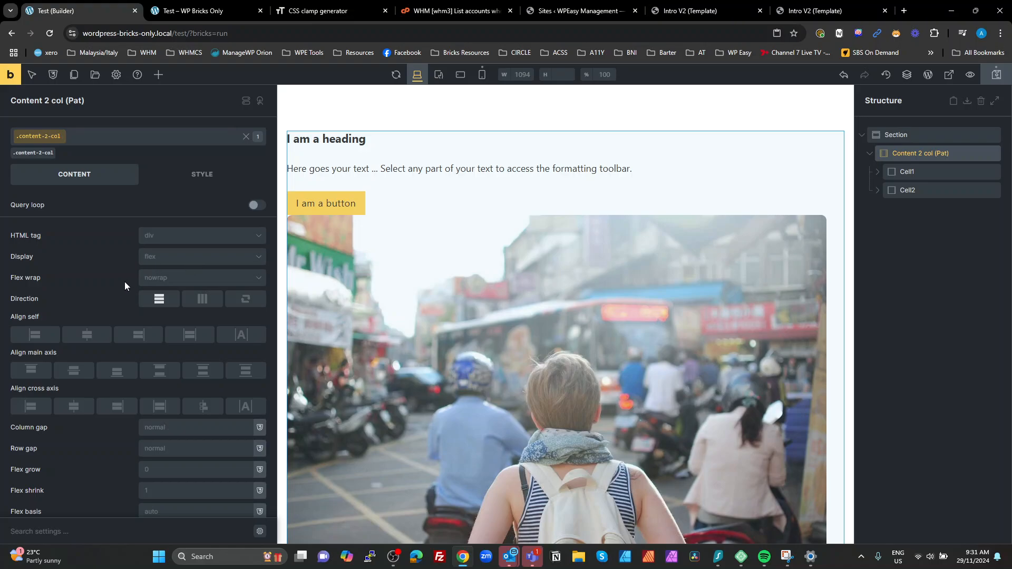
{"action": "left_click", "coordinate": [153, 258]}
{"action": "left_click", "coordinate": [158, 315]}
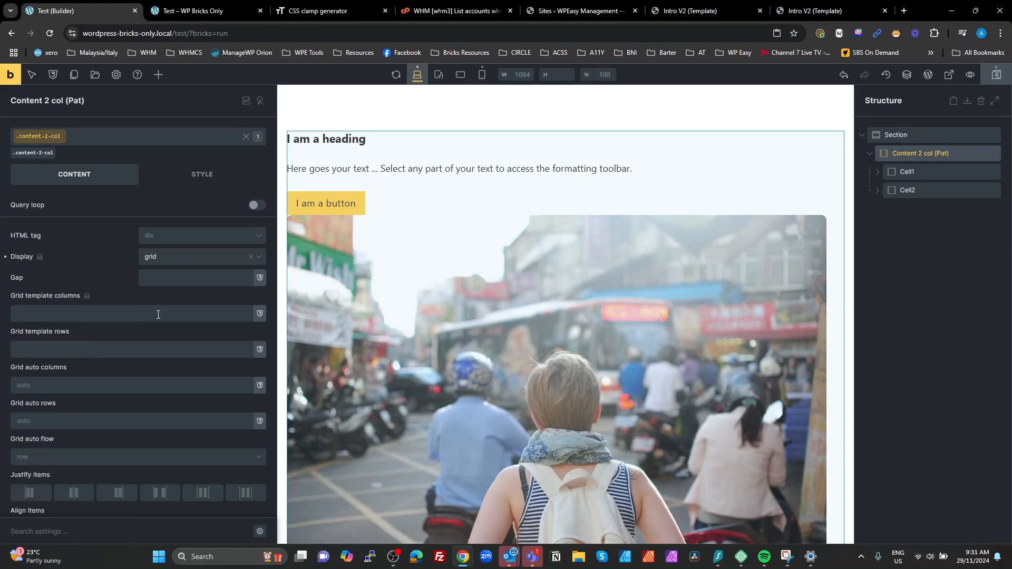
{"action": "left_click", "coordinate": [152, 275]}
{"action": "type", "text": "gap"}
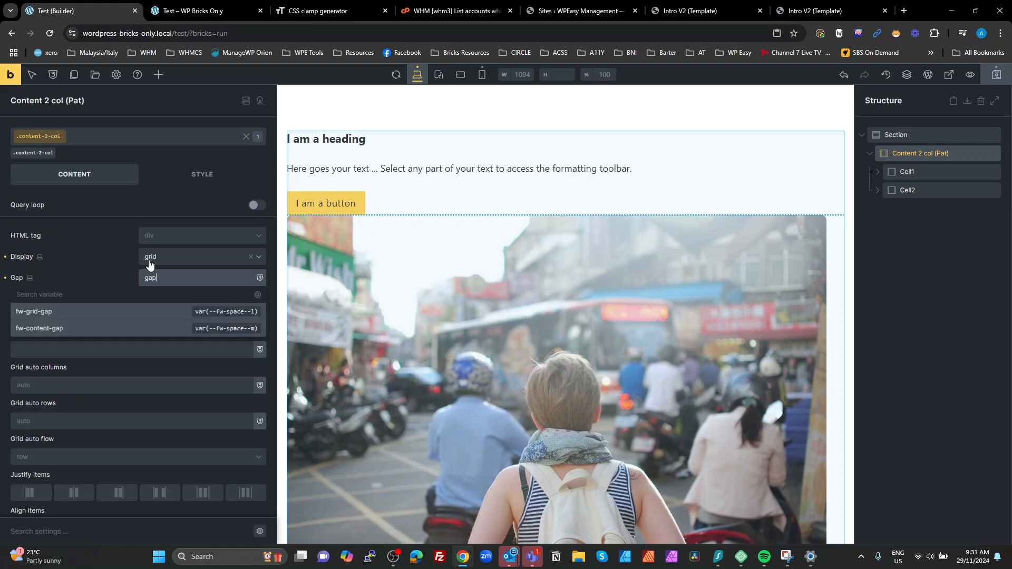
{"action": "left_click", "coordinate": [94, 314]}
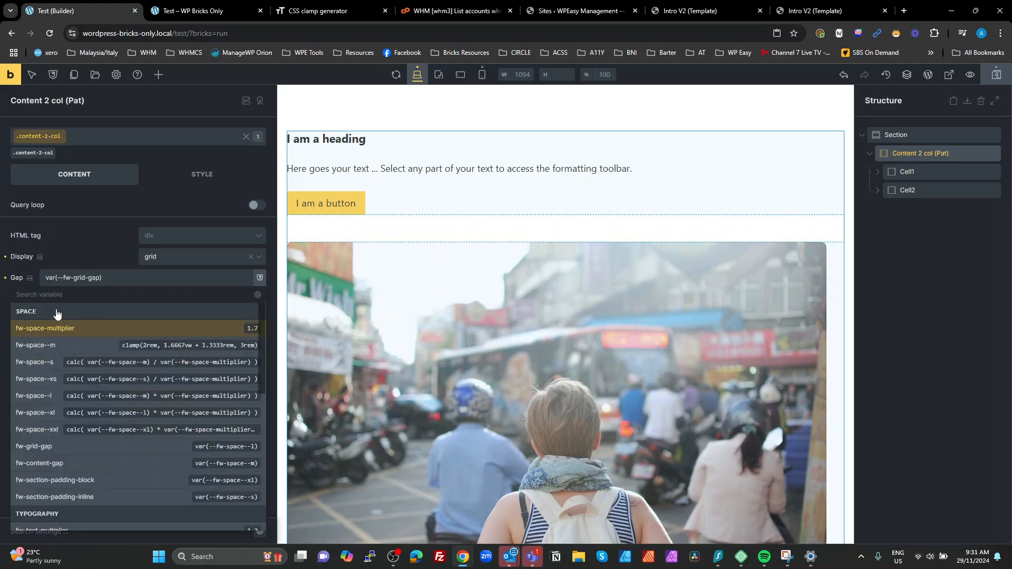
{"action": "left_click", "coordinate": [48, 294]}
{"action": "left_click", "coordinate": [67, 253]}
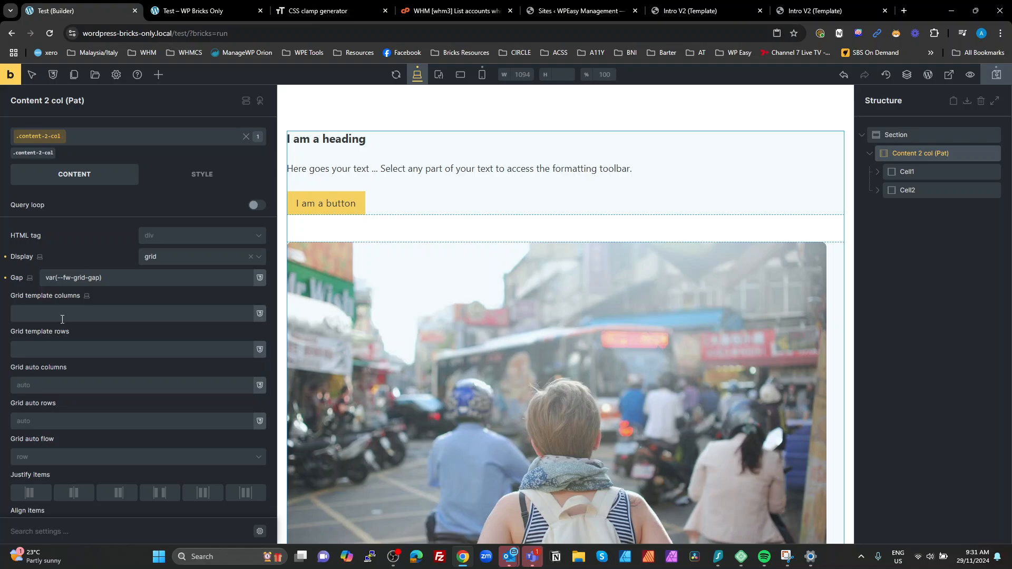
Set the desktop grid template columns of the .content-2-col class to var(--fw-grid--2).
{"action": "left_click", "coordinate": [58, 314]}
{"action": "type", "text": "gr"}
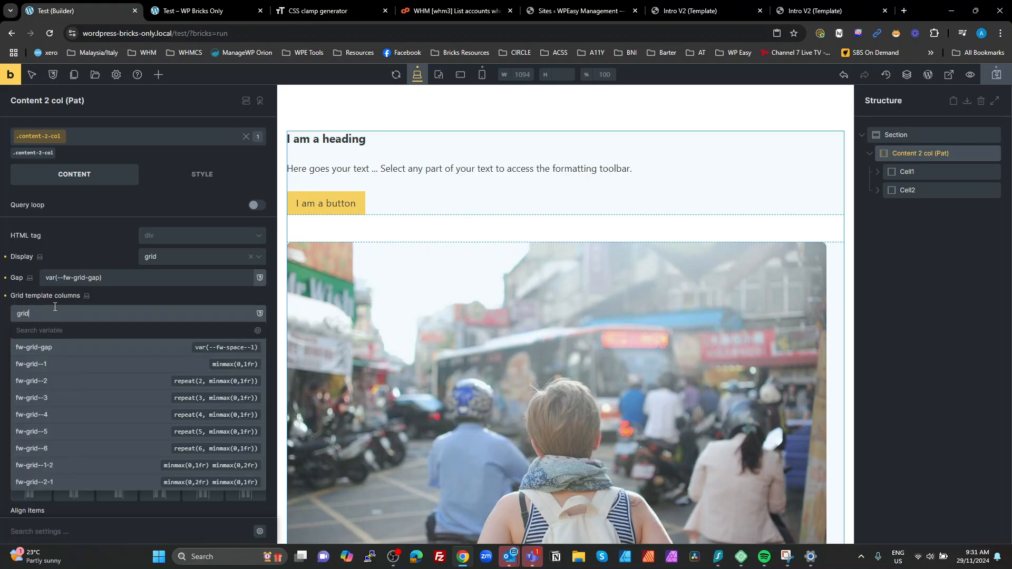
{"action": "type", "text": "id"}
{"action": "left_click", "coordinate": [39, 381]}
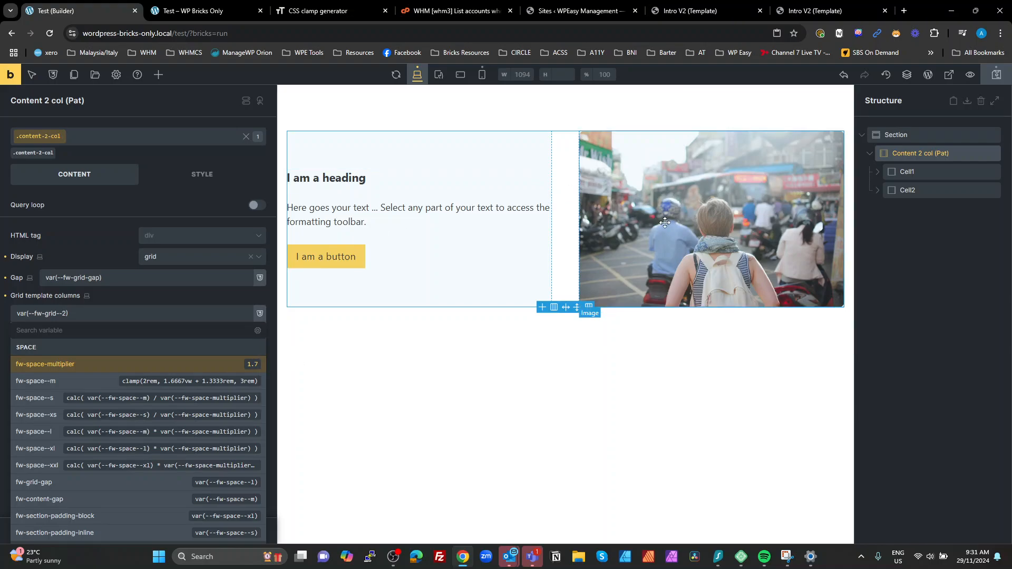
Check the layout at the mobile landscape and portrait breakpoints, then save the page at desktop size.
{"action": "left_click", "coordinate": [461, 75]}
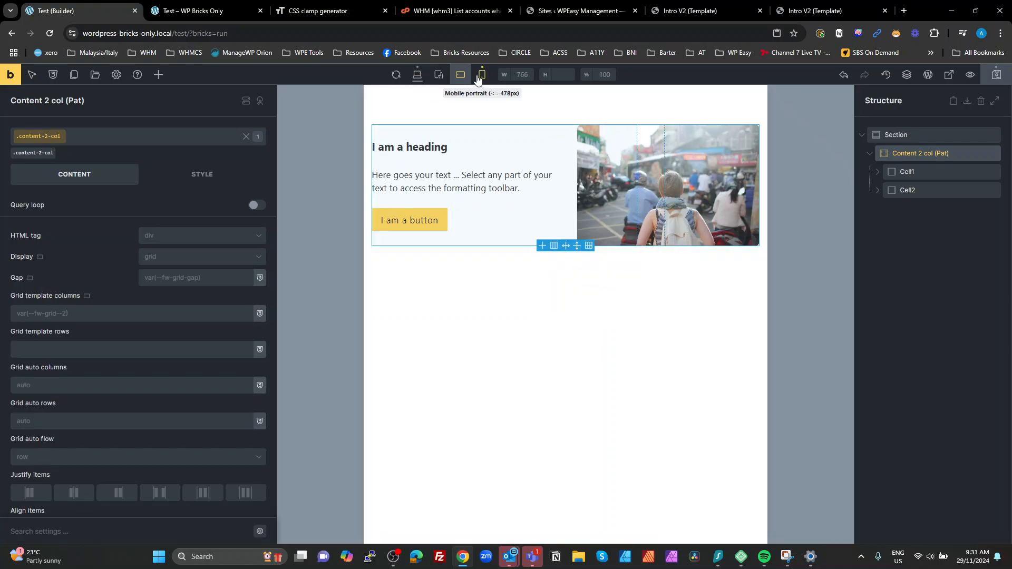
{"action": "left_click", "coordinate": [479, 77]}
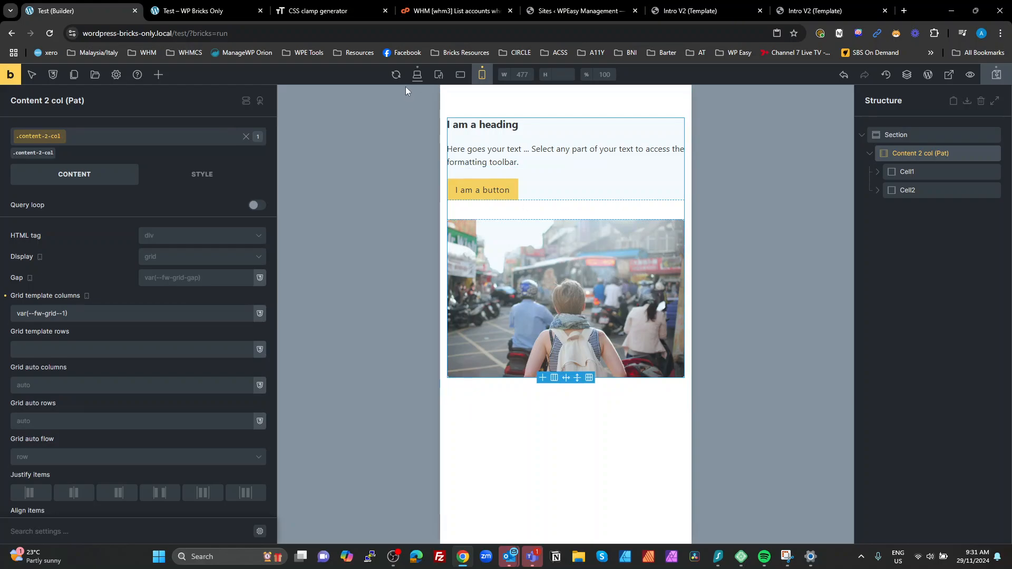
{"action": "left_click", "coordinate": [417, 75]}
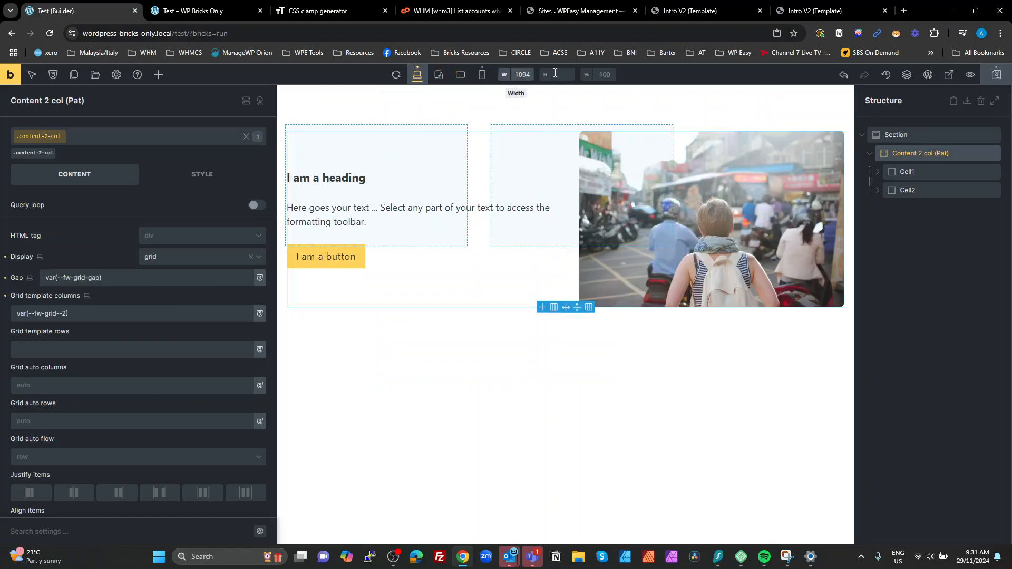
{"action": "left_click", "coordinate": [996, 76]}
{"action": "left_click", "coordinate": [933, 269]}
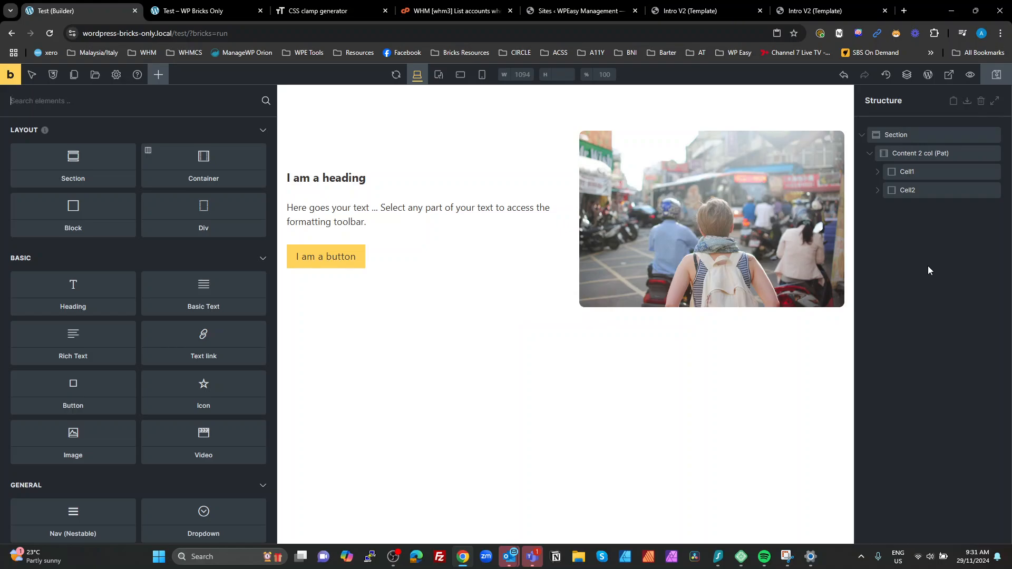
Expand Cell1 in the structure and inspect the nested Intro v1 (Mol) element's settings.
{"action": "left_click", "coordinate": [879, 172]}
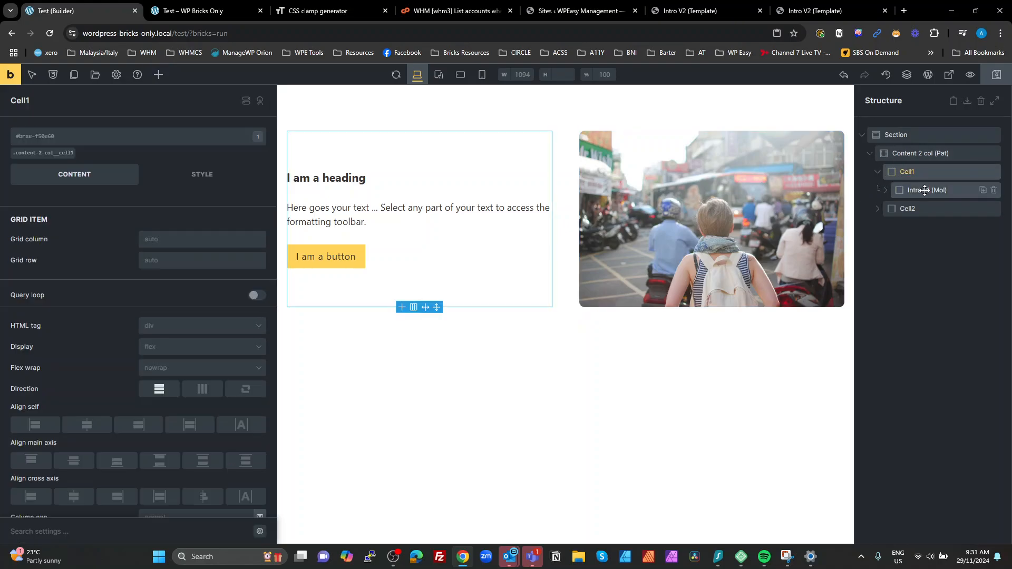
{"action": "left_click", "coordinate": [925, 190]}
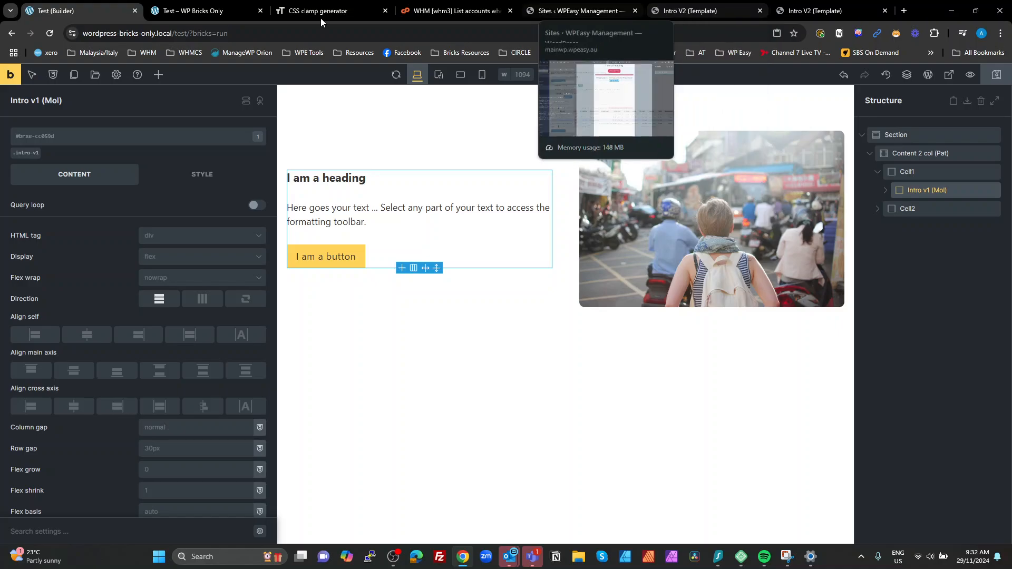
Go to the WordPress dashboard's Bricks templates and open the Content 2 col (Pat) template for editing in Bricks.
{"action": "left_click", "coordinate": [10, 74]}
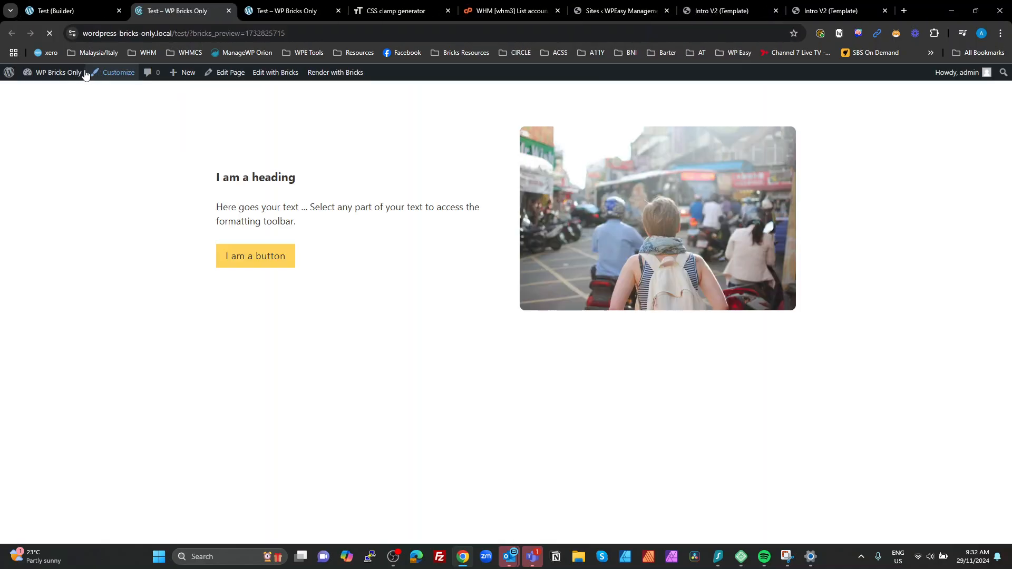
{"action": "left_click", "coordinate": [55, 73]}
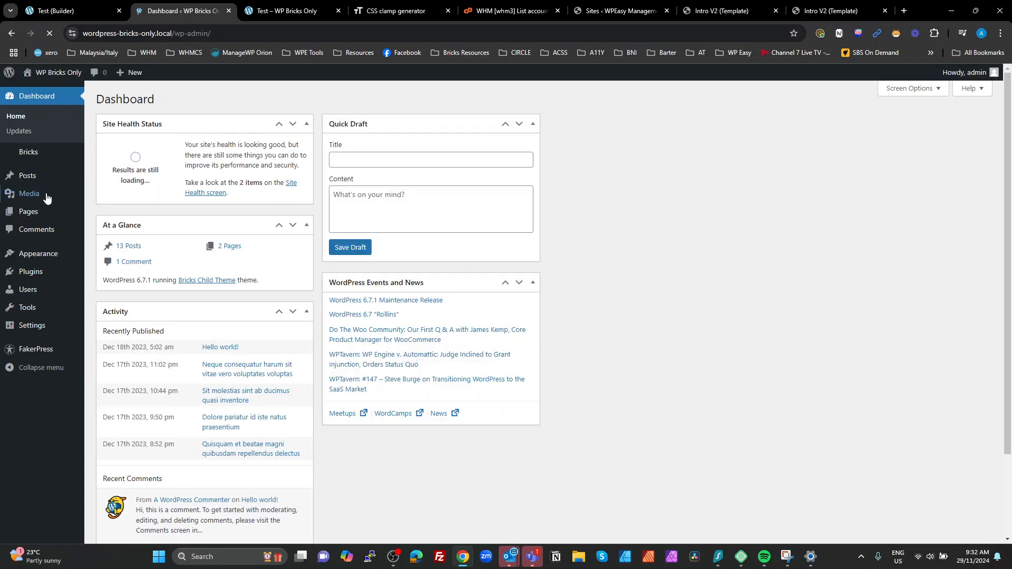
{"action": "mouse_move", "coordinate": [29, 158]}
{"action": "left_click", "coordinate": [113, 168]}
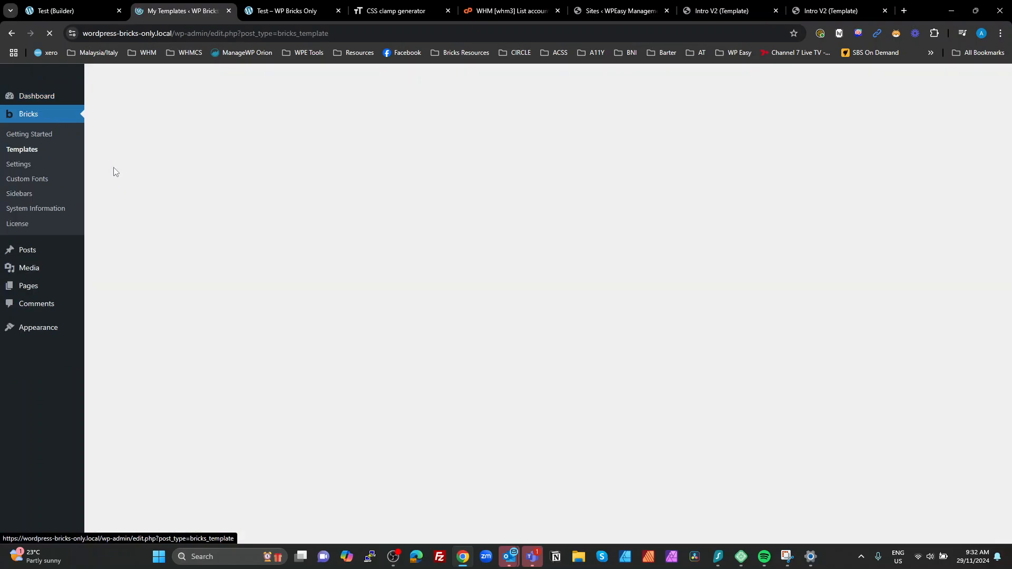
{"action": "mouse_move", "coordinate": [175, 217]}
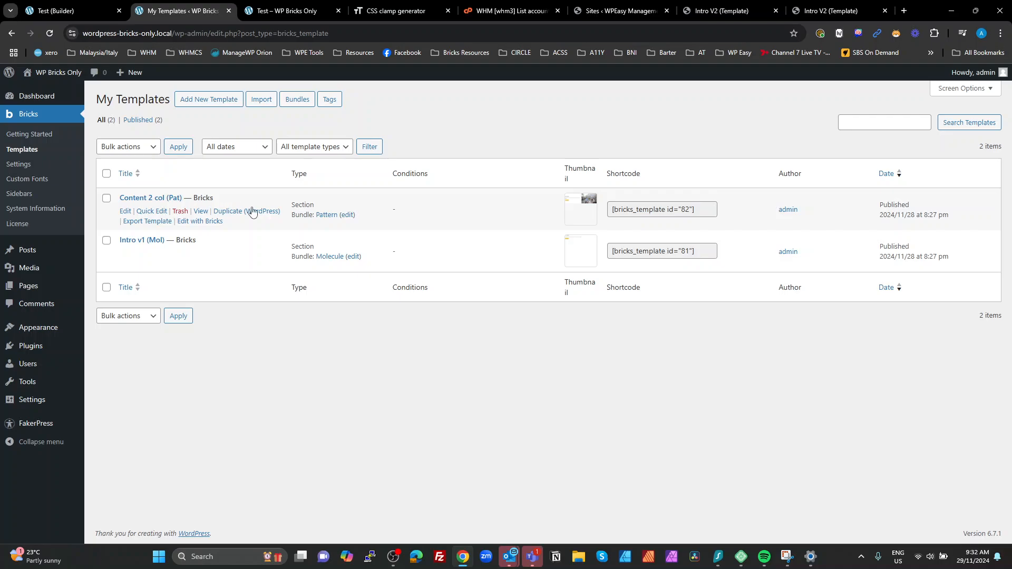
{"action": "left_click", "coordinate": [201, 222]}
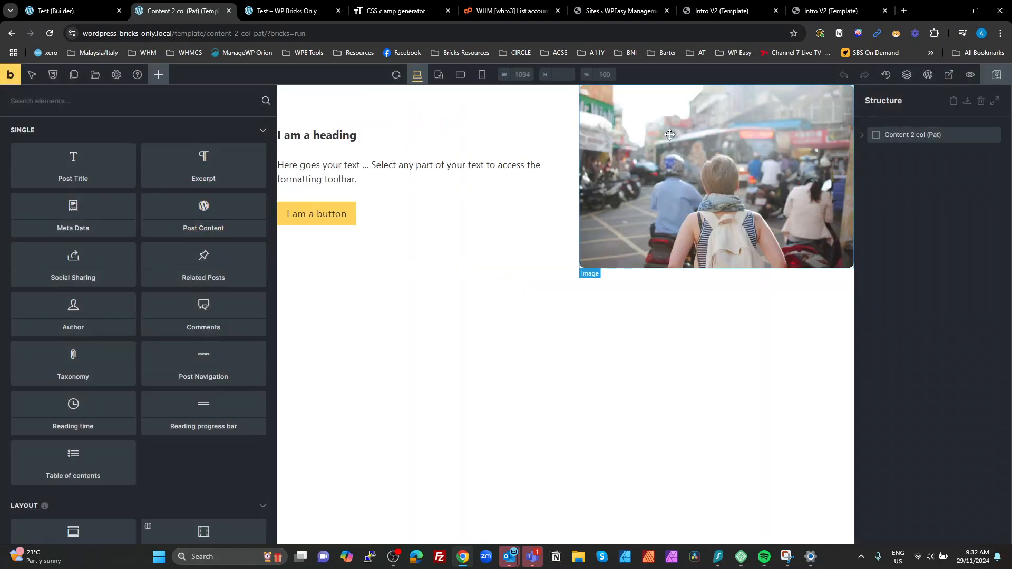
Clear the Content 2 col (Pat) block's ID-level grid template columns, gap and display, leaving the .content-2-col class styling, and save the template.
{"action": "left_click", "coordinate": [904, 134]}
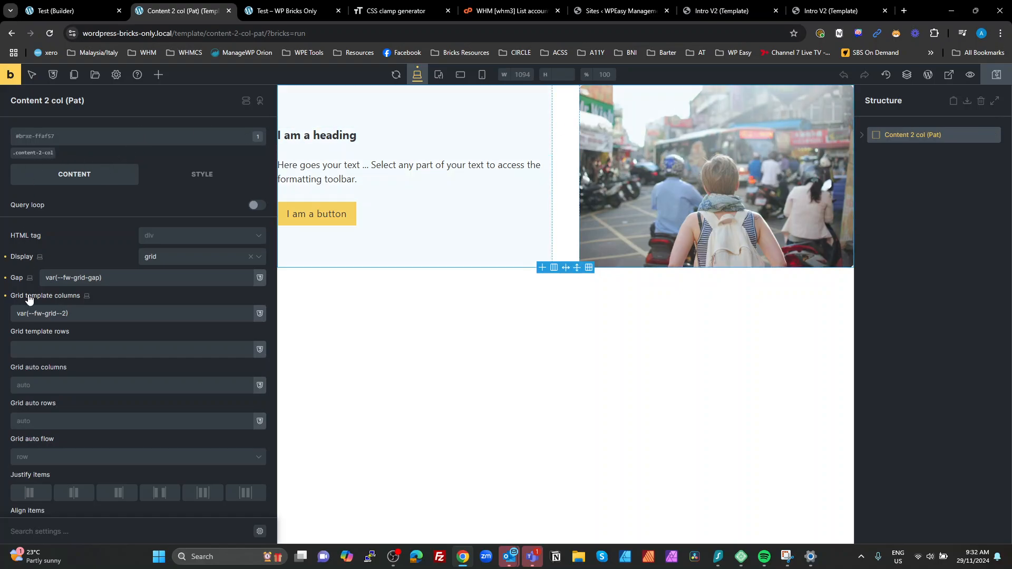
{"action": "left_click", "coordinate": [6, 299]}
{"action": "left_click", "coordinate": [6, 279]}
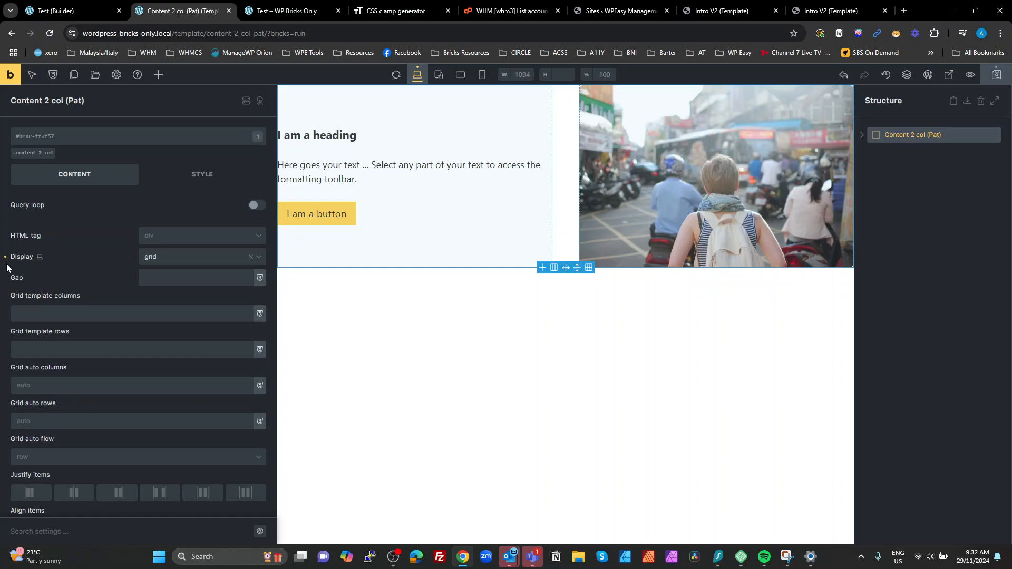
{"action": "left_click", "coordinate": [6, 257]}
{"action": "left_click", "coordinate": [37, 153]}
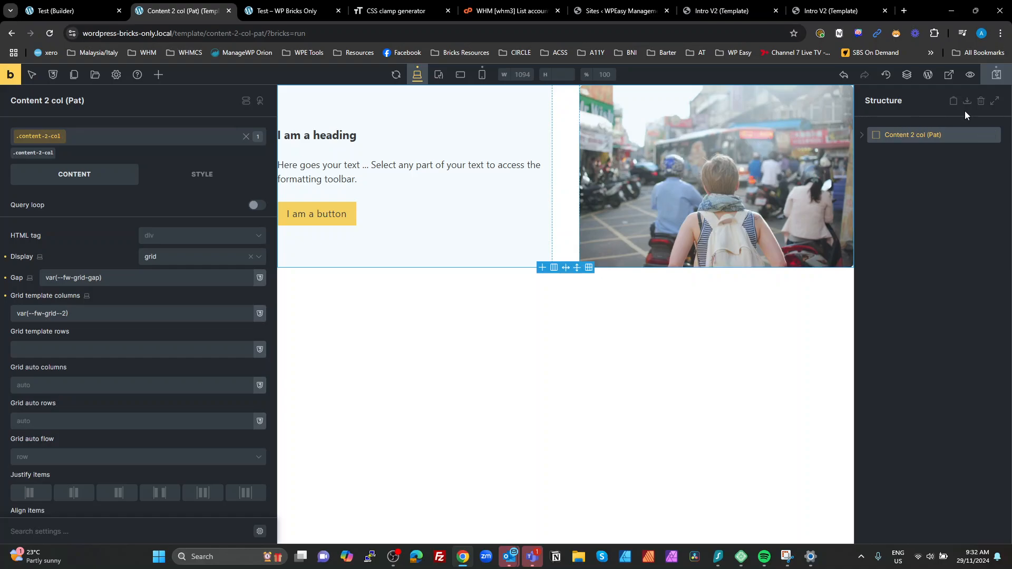
{"action": "left_click", "coordinate": [996, 74]}
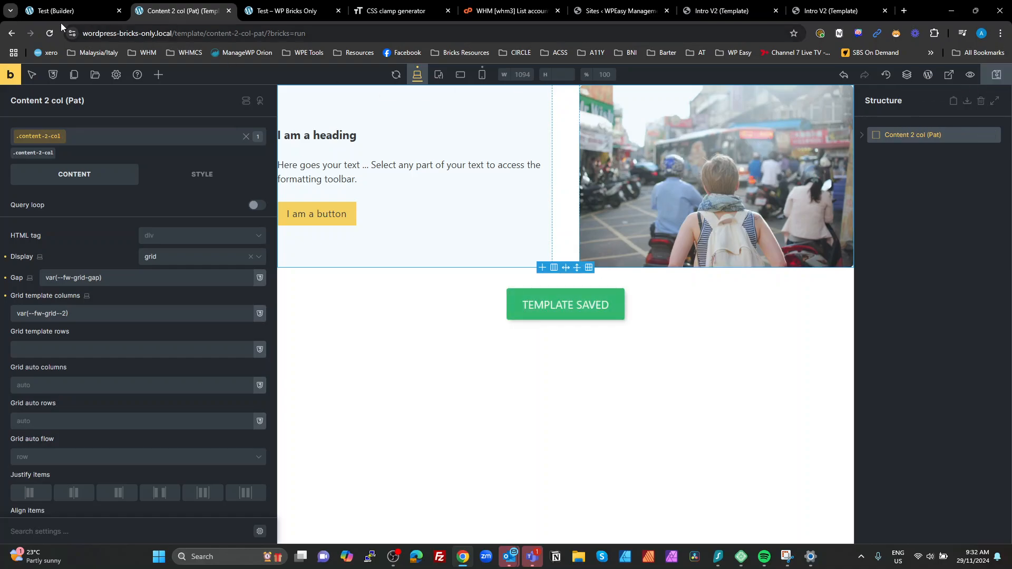
{"action": "left_click", "coordinate": [273, 13]}
{"action": "left_click", "coordinate": [338, 10]}
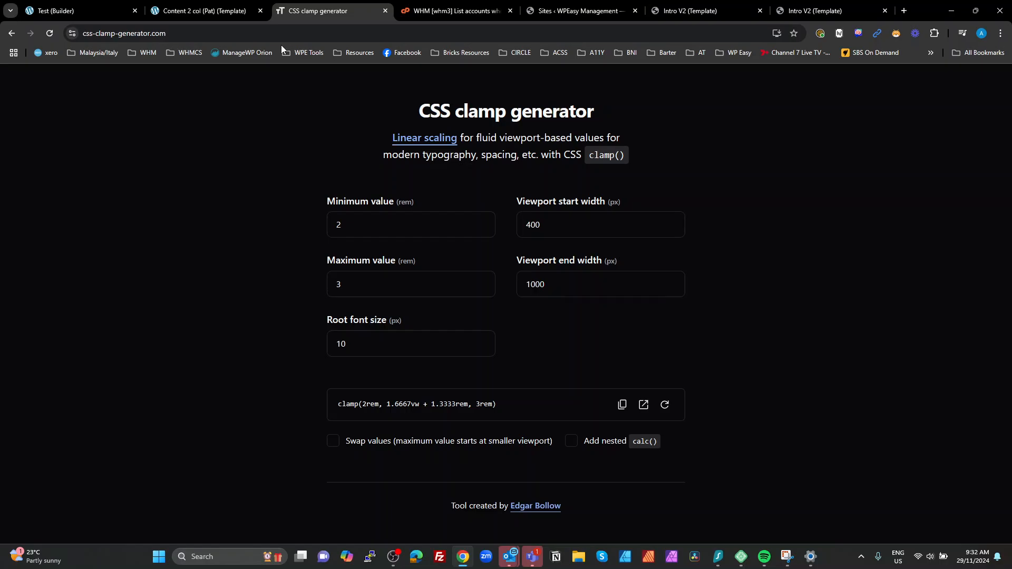
{"action": "left_click", "coordinate": [393, 557]}
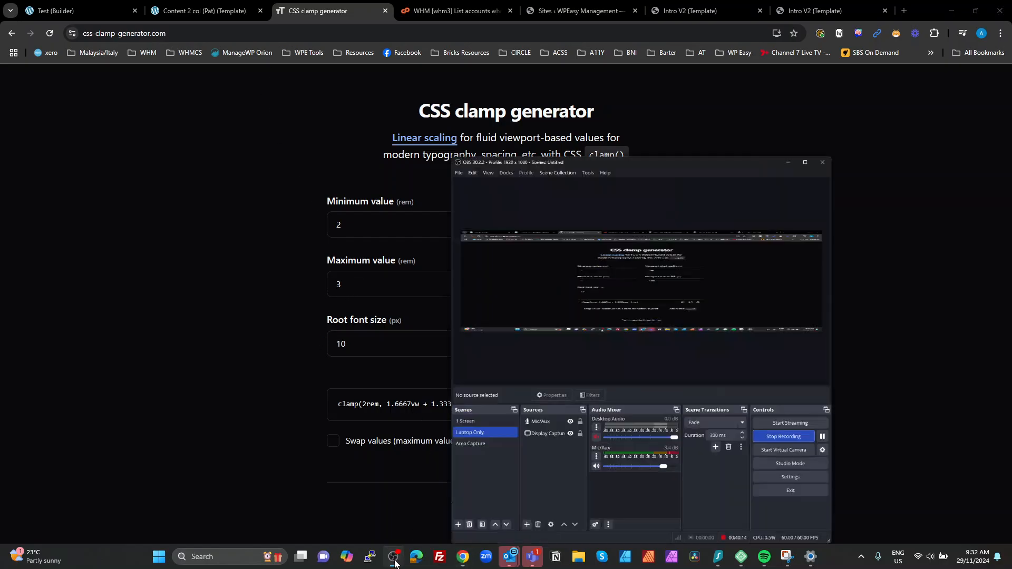